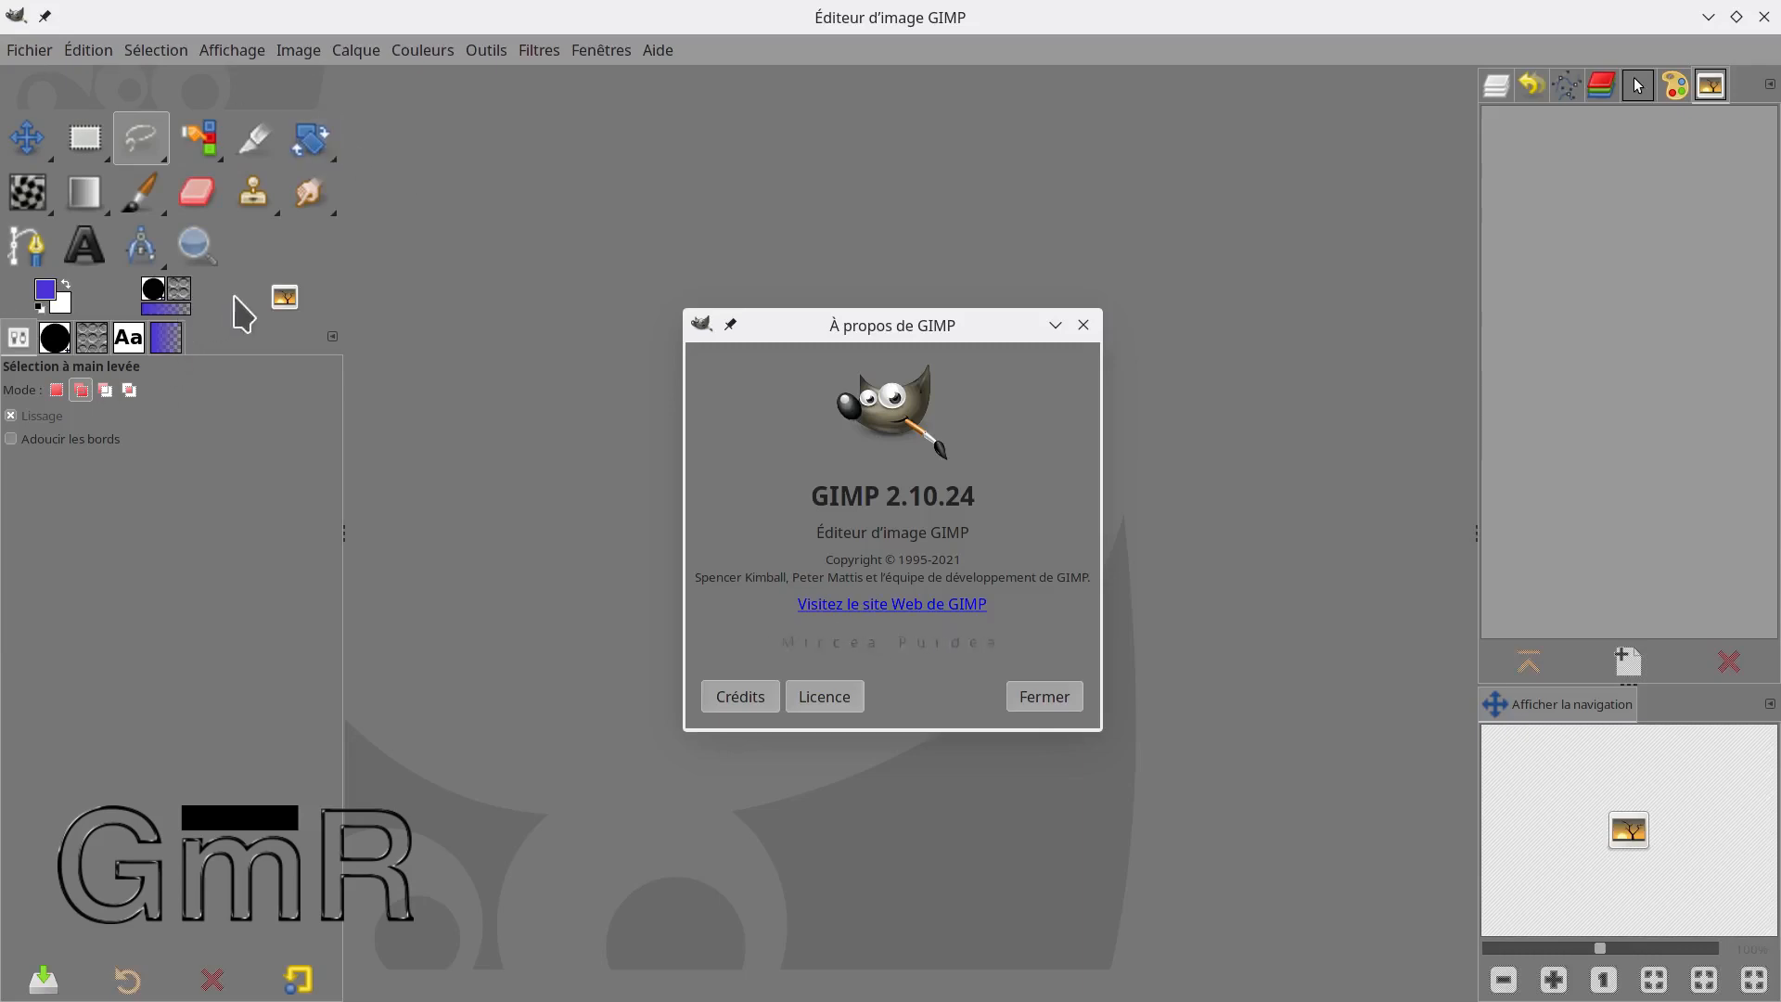
Close the About dialog and open the Boîte à outils page of the preferences in a smaller, unmaximized window.
click(848, 332)
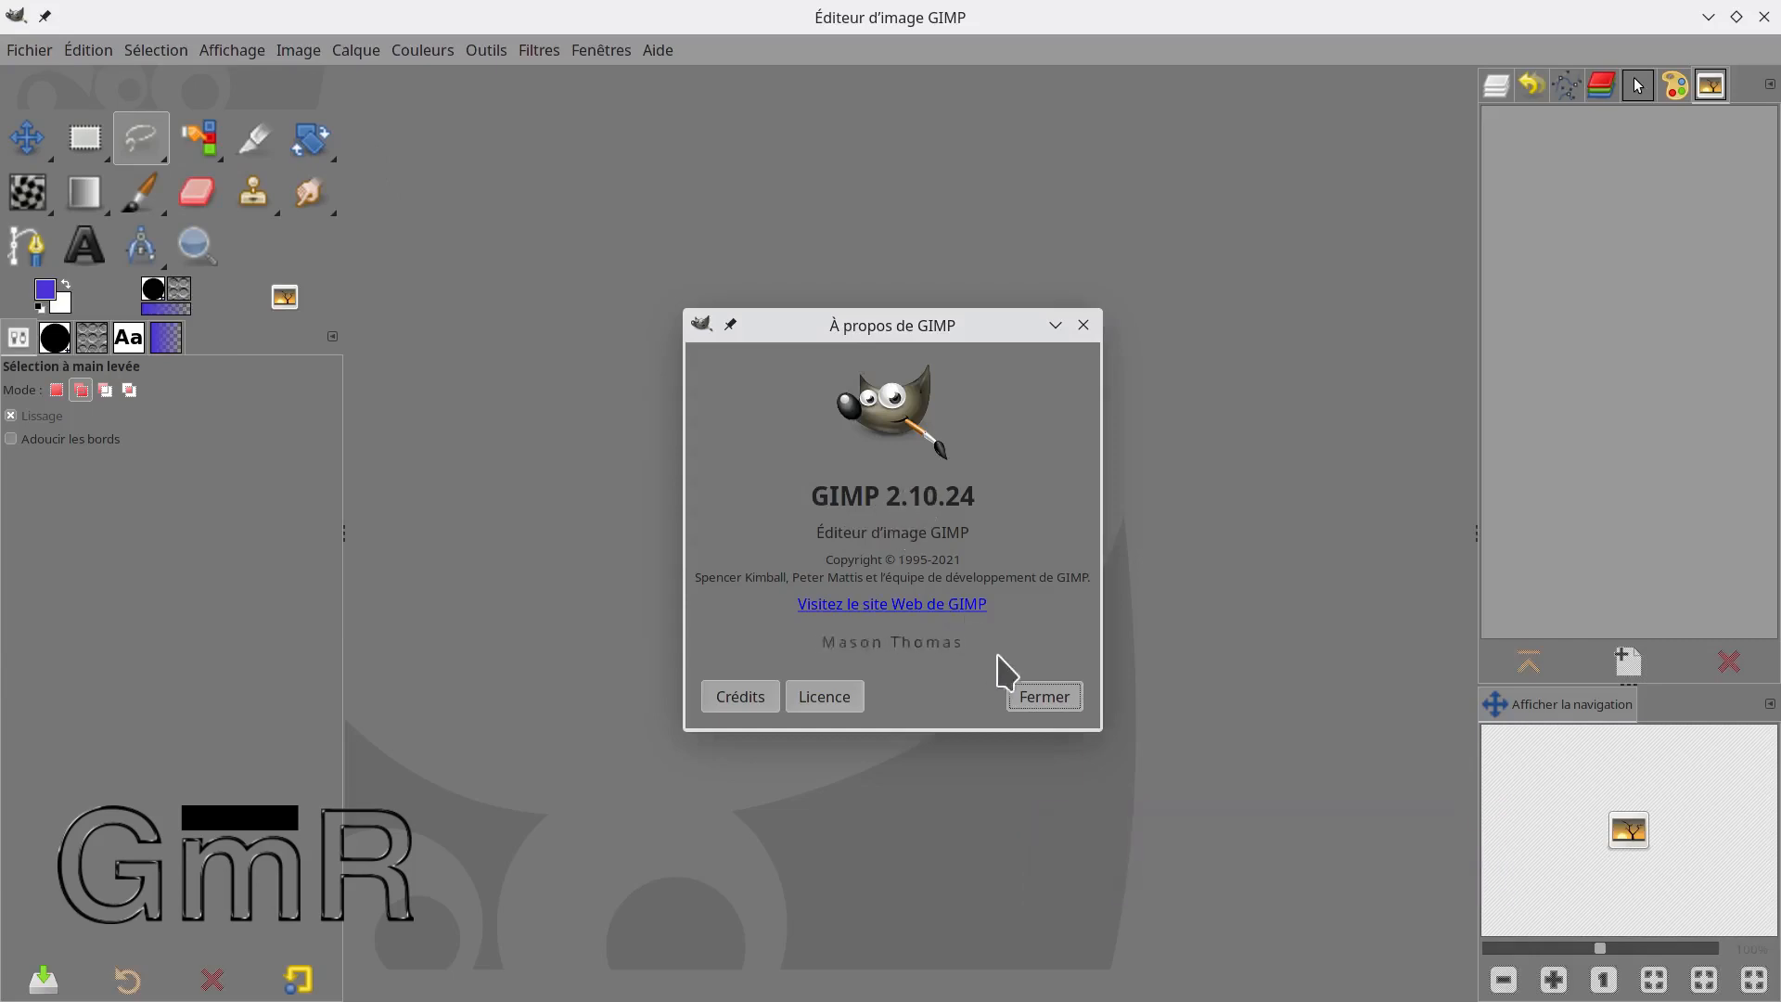
click(1041, 705)
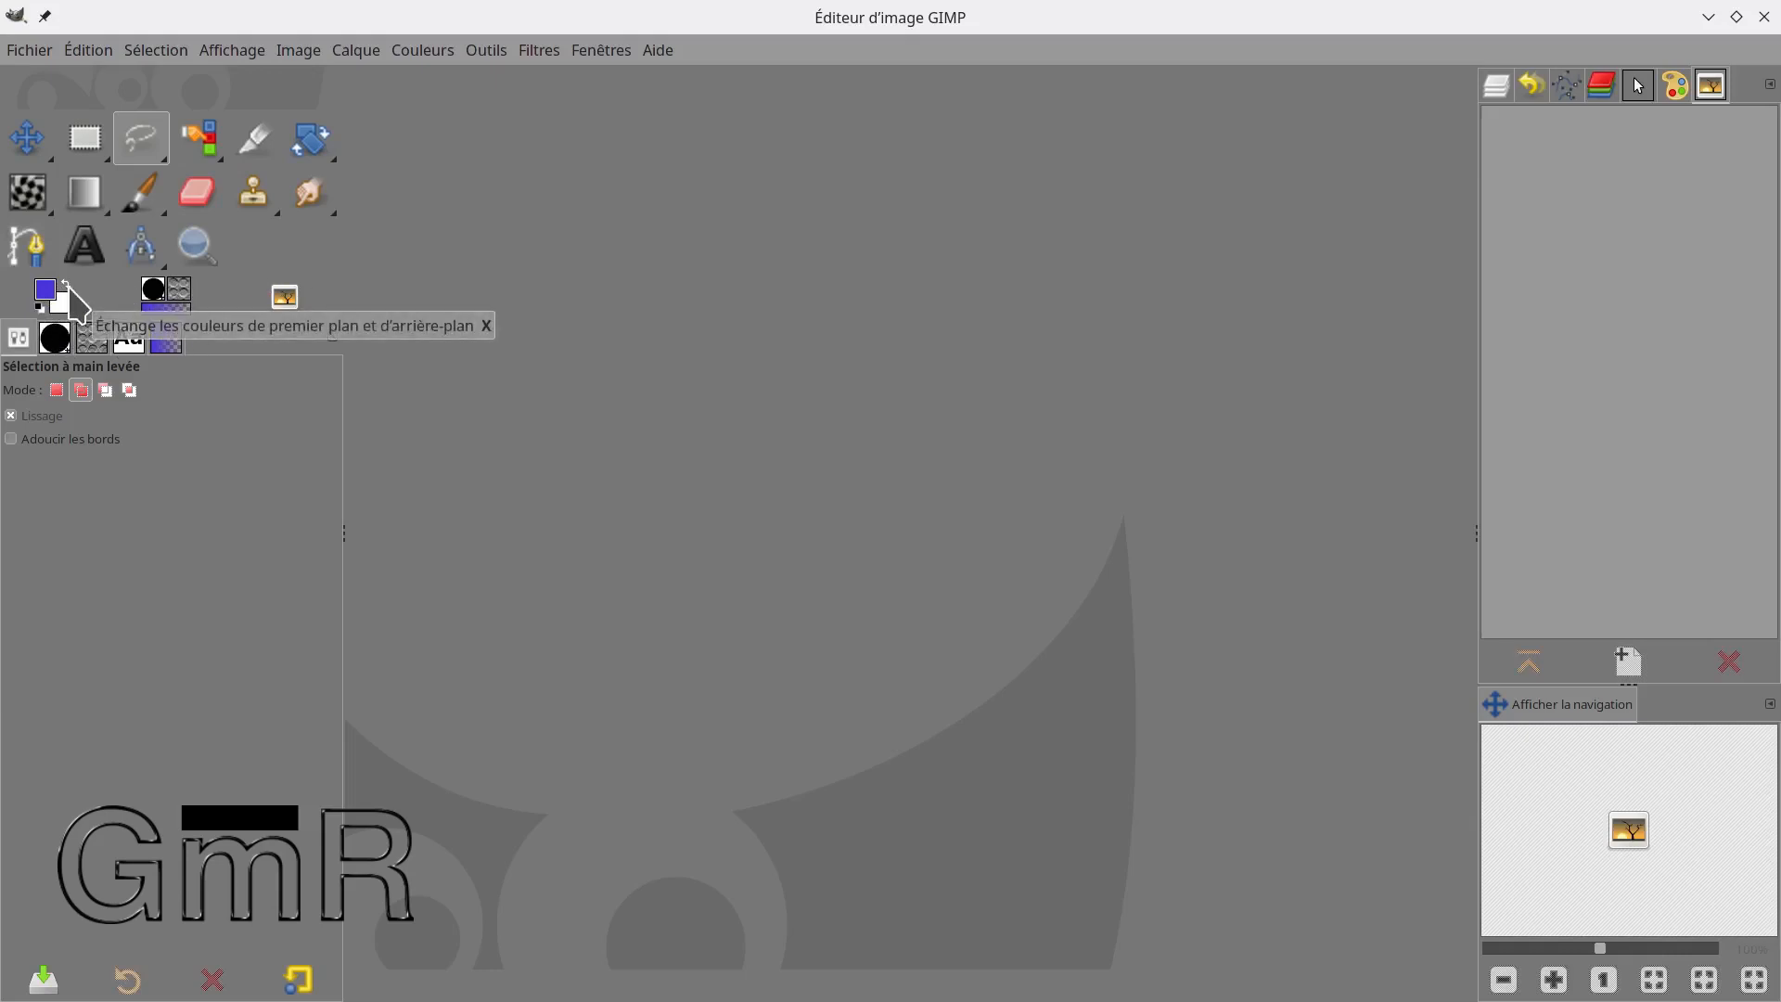
click(88, 50)
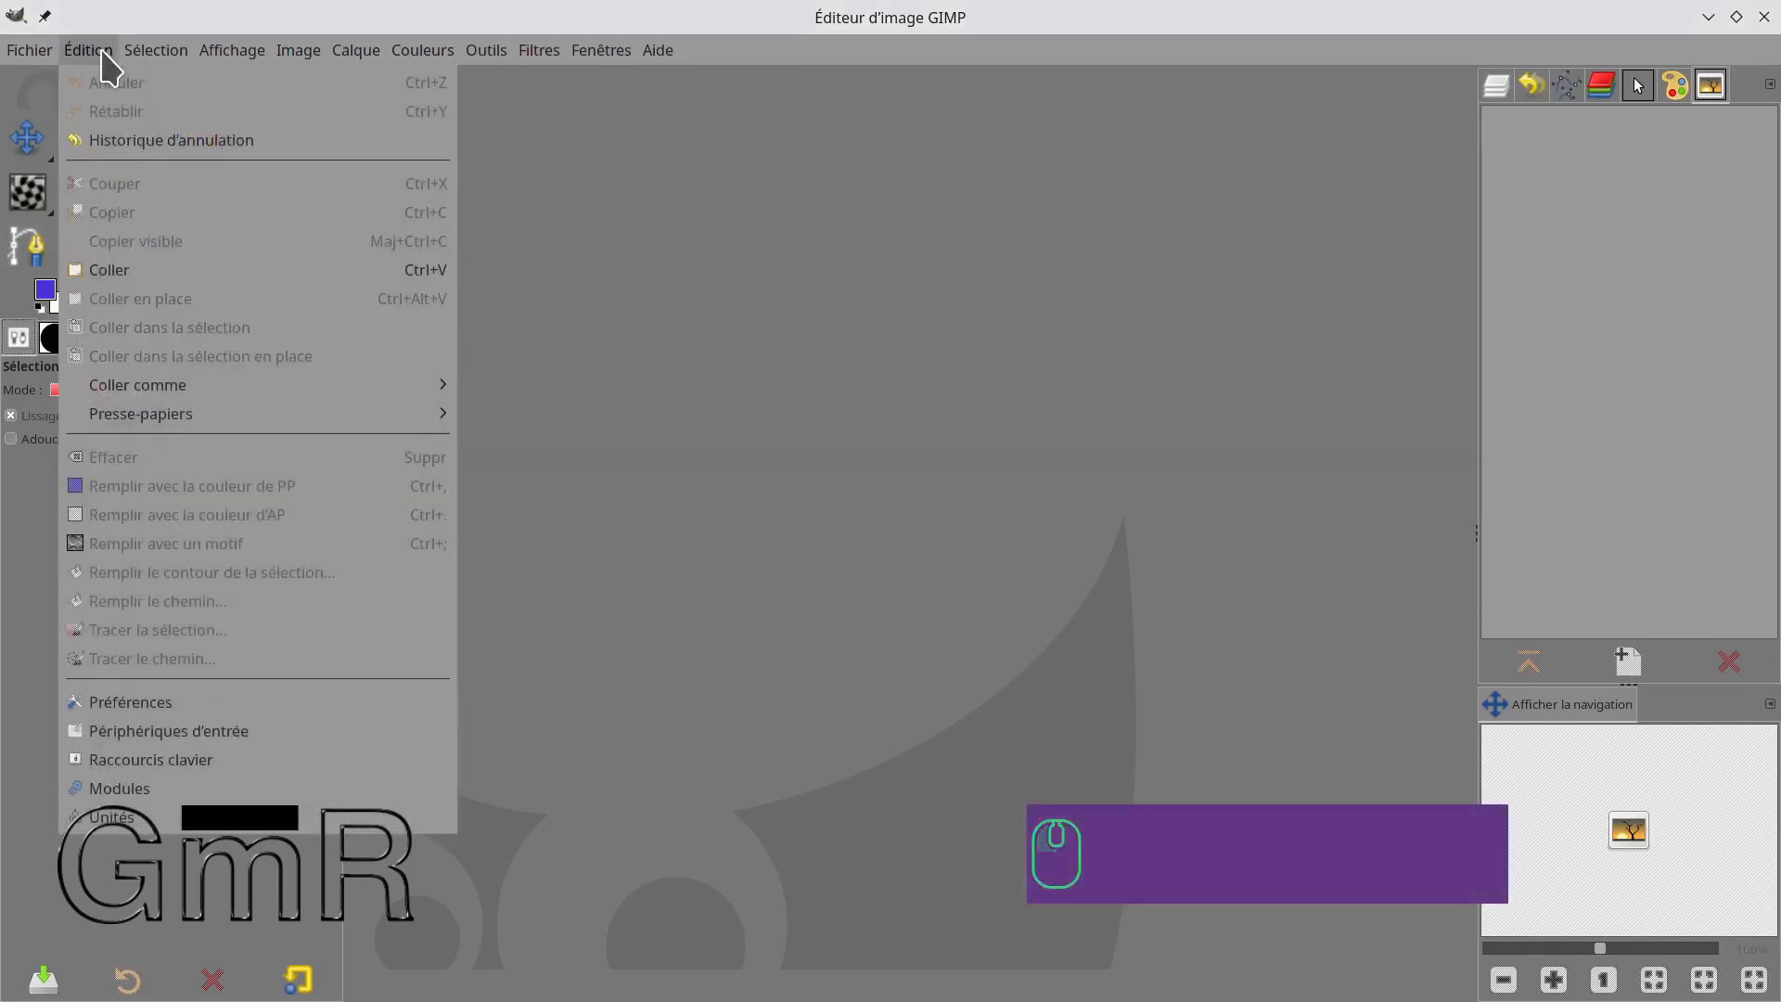
click(173, 702)
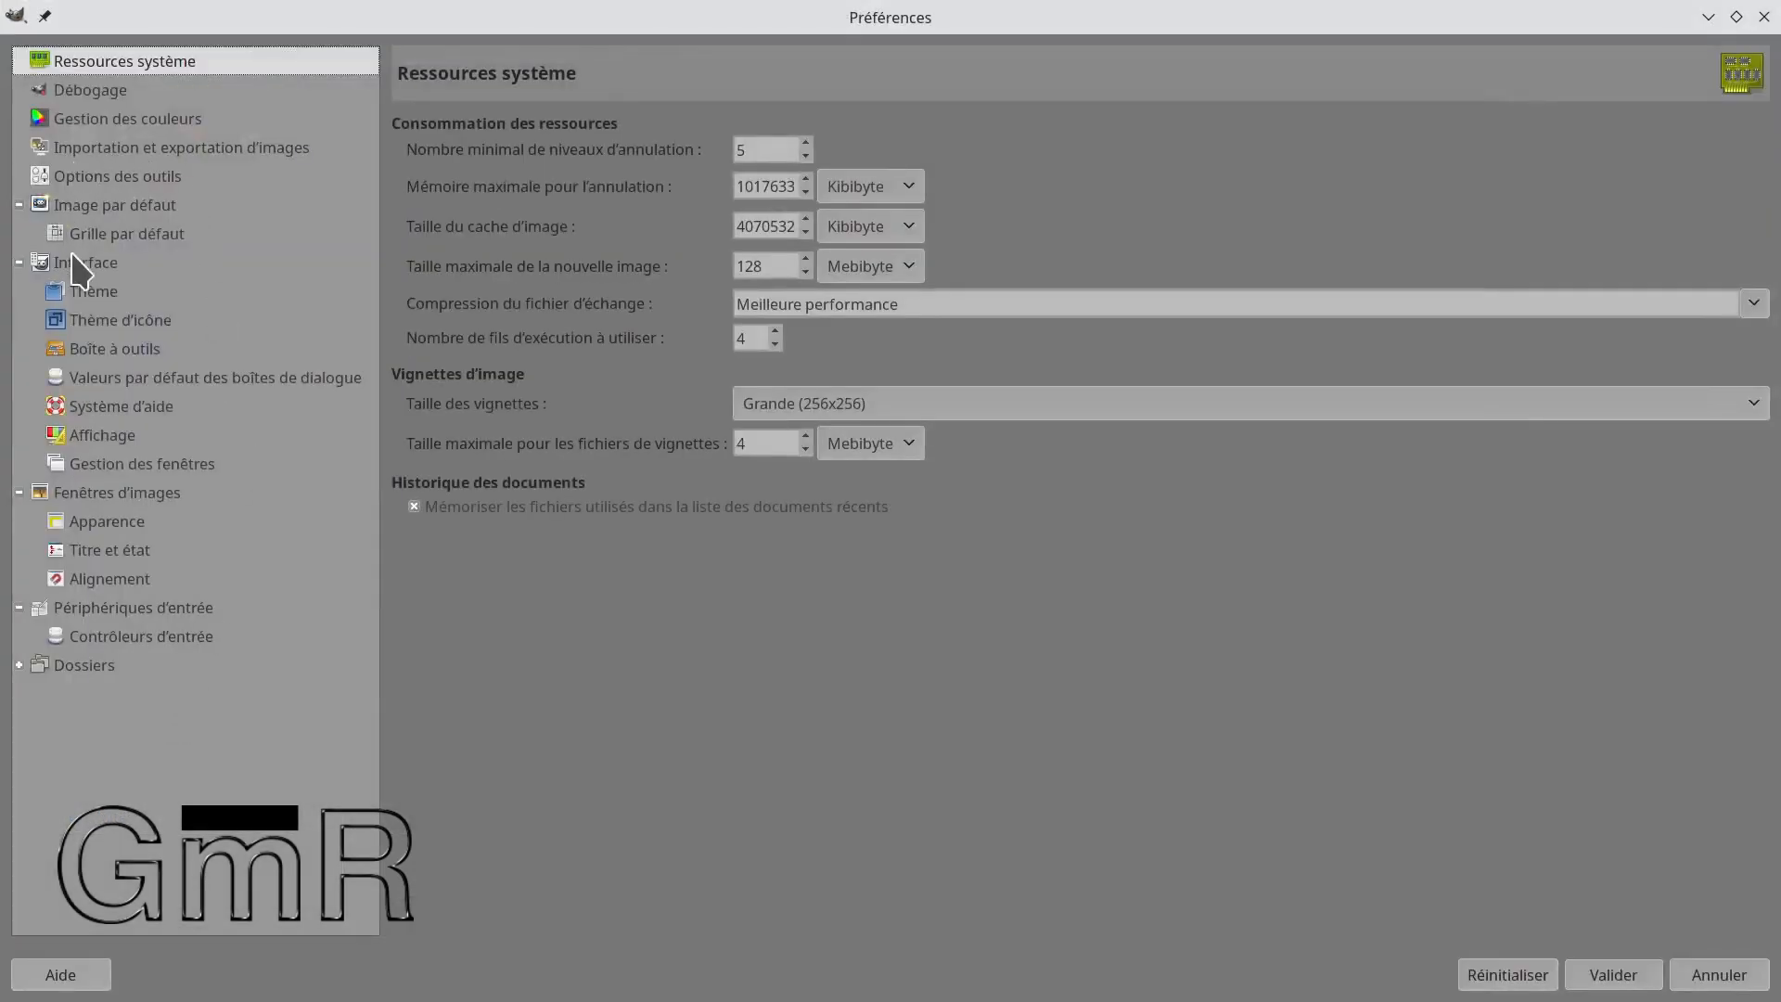
click(113, 267)
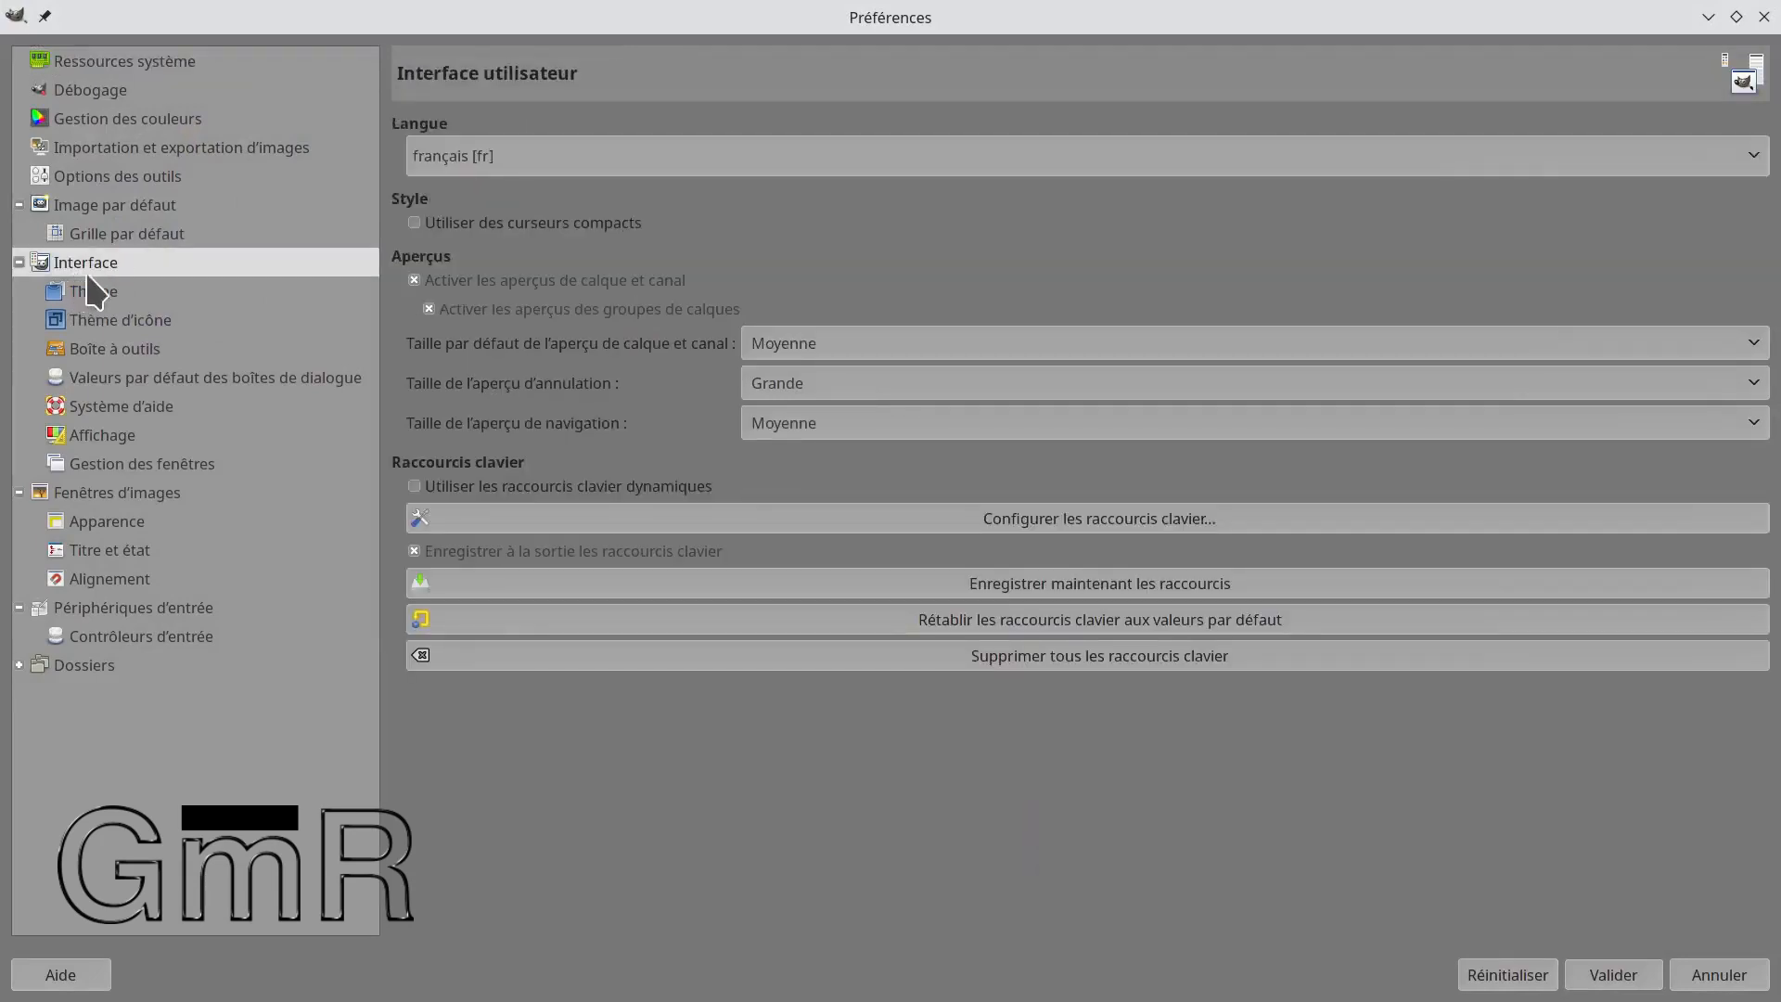
click(115, 349)
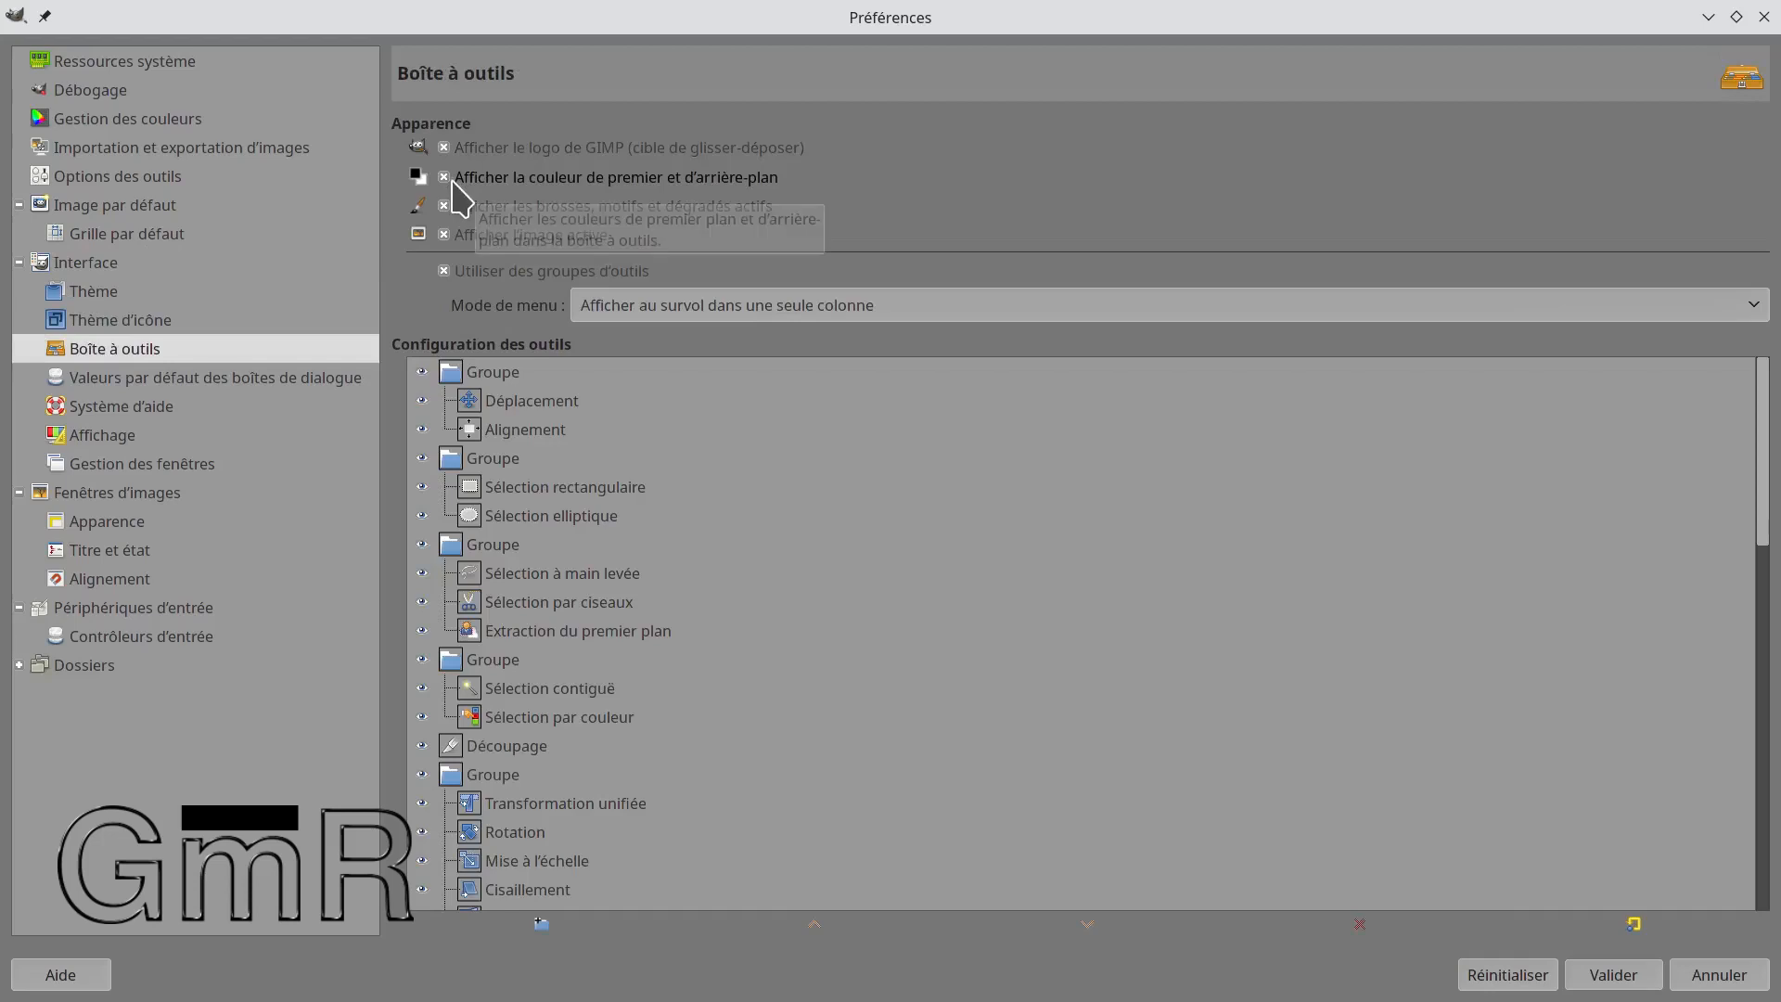
double_click(567, 19)
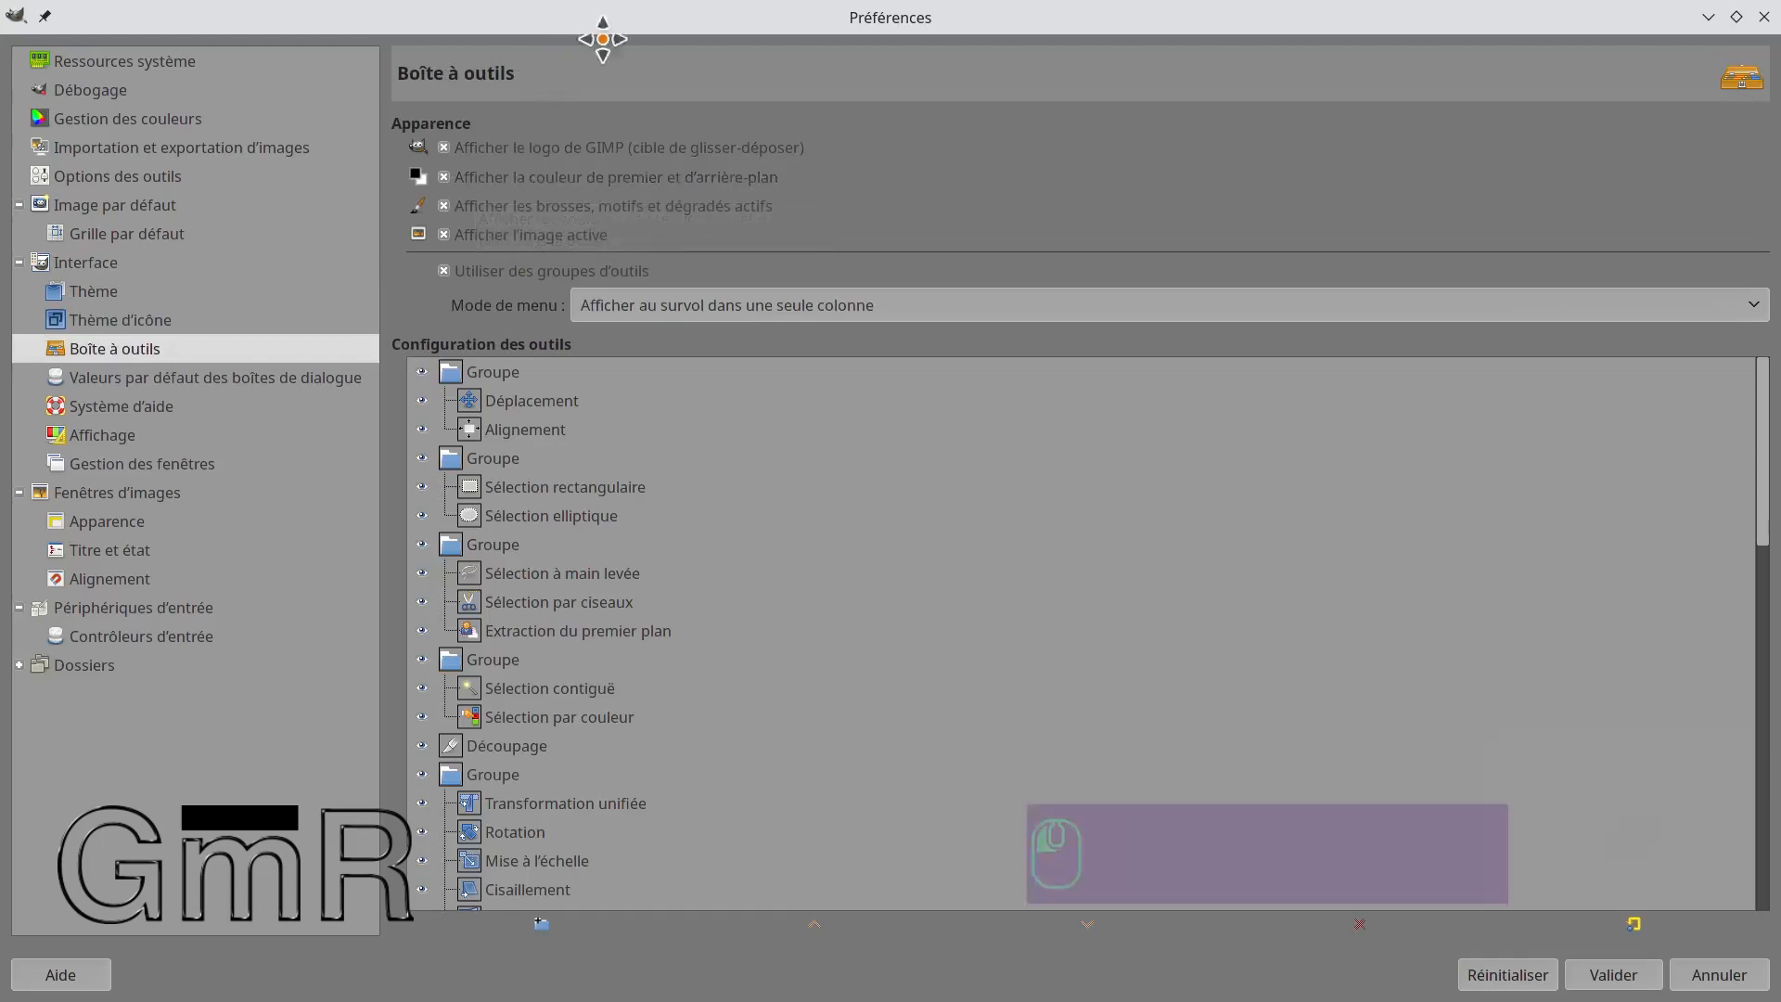
Hide and show again the foreground/background colour area and the GIMP logo in the toolbox.
click(897, 241)
click(897, 241)
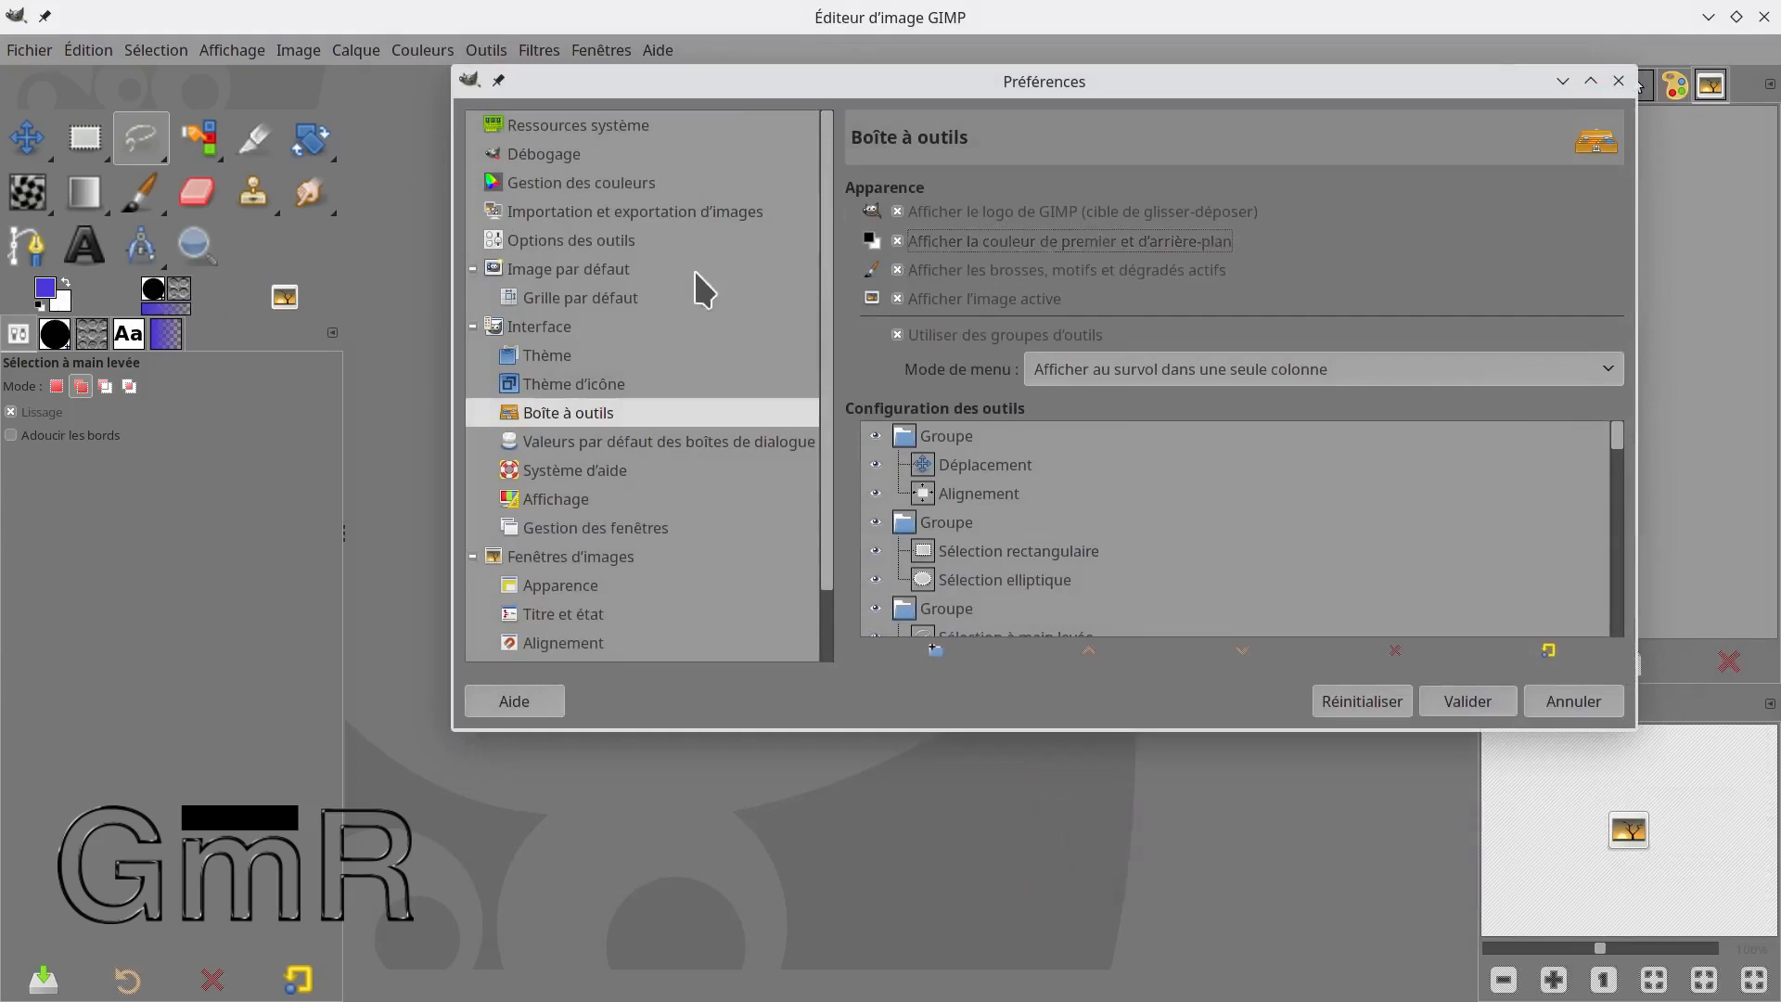
click(897, 243)
click(897, 242)
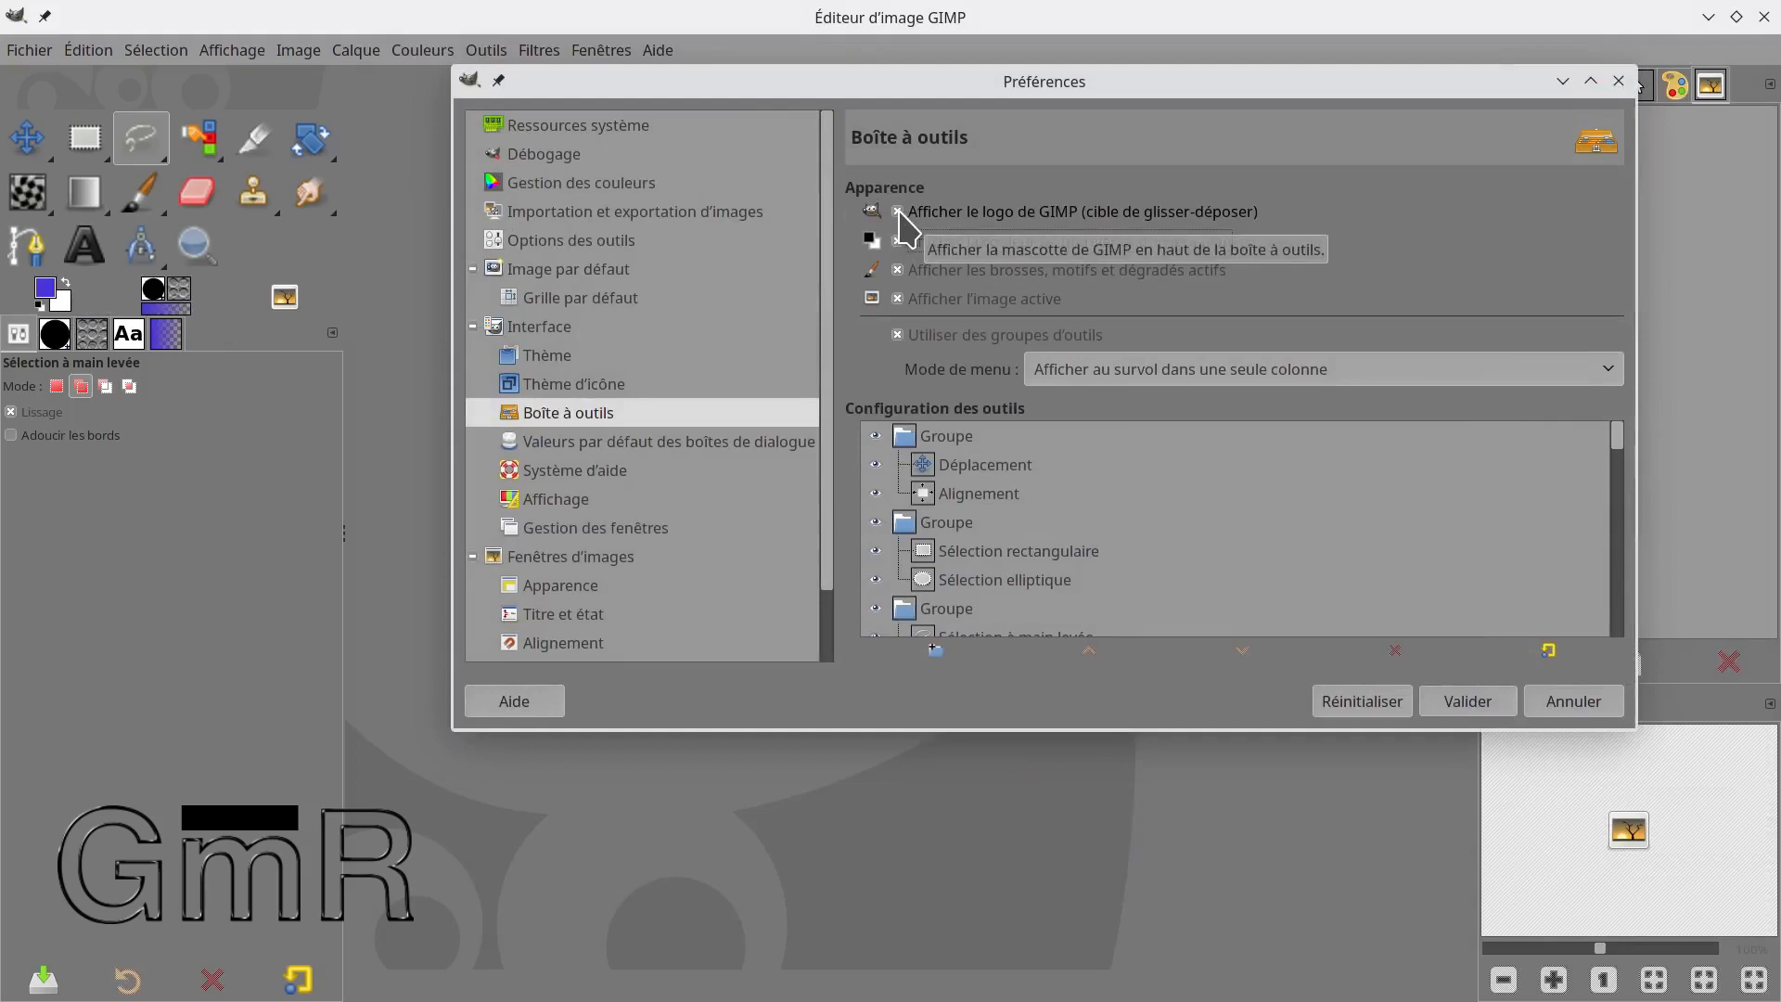
click(898, 212)
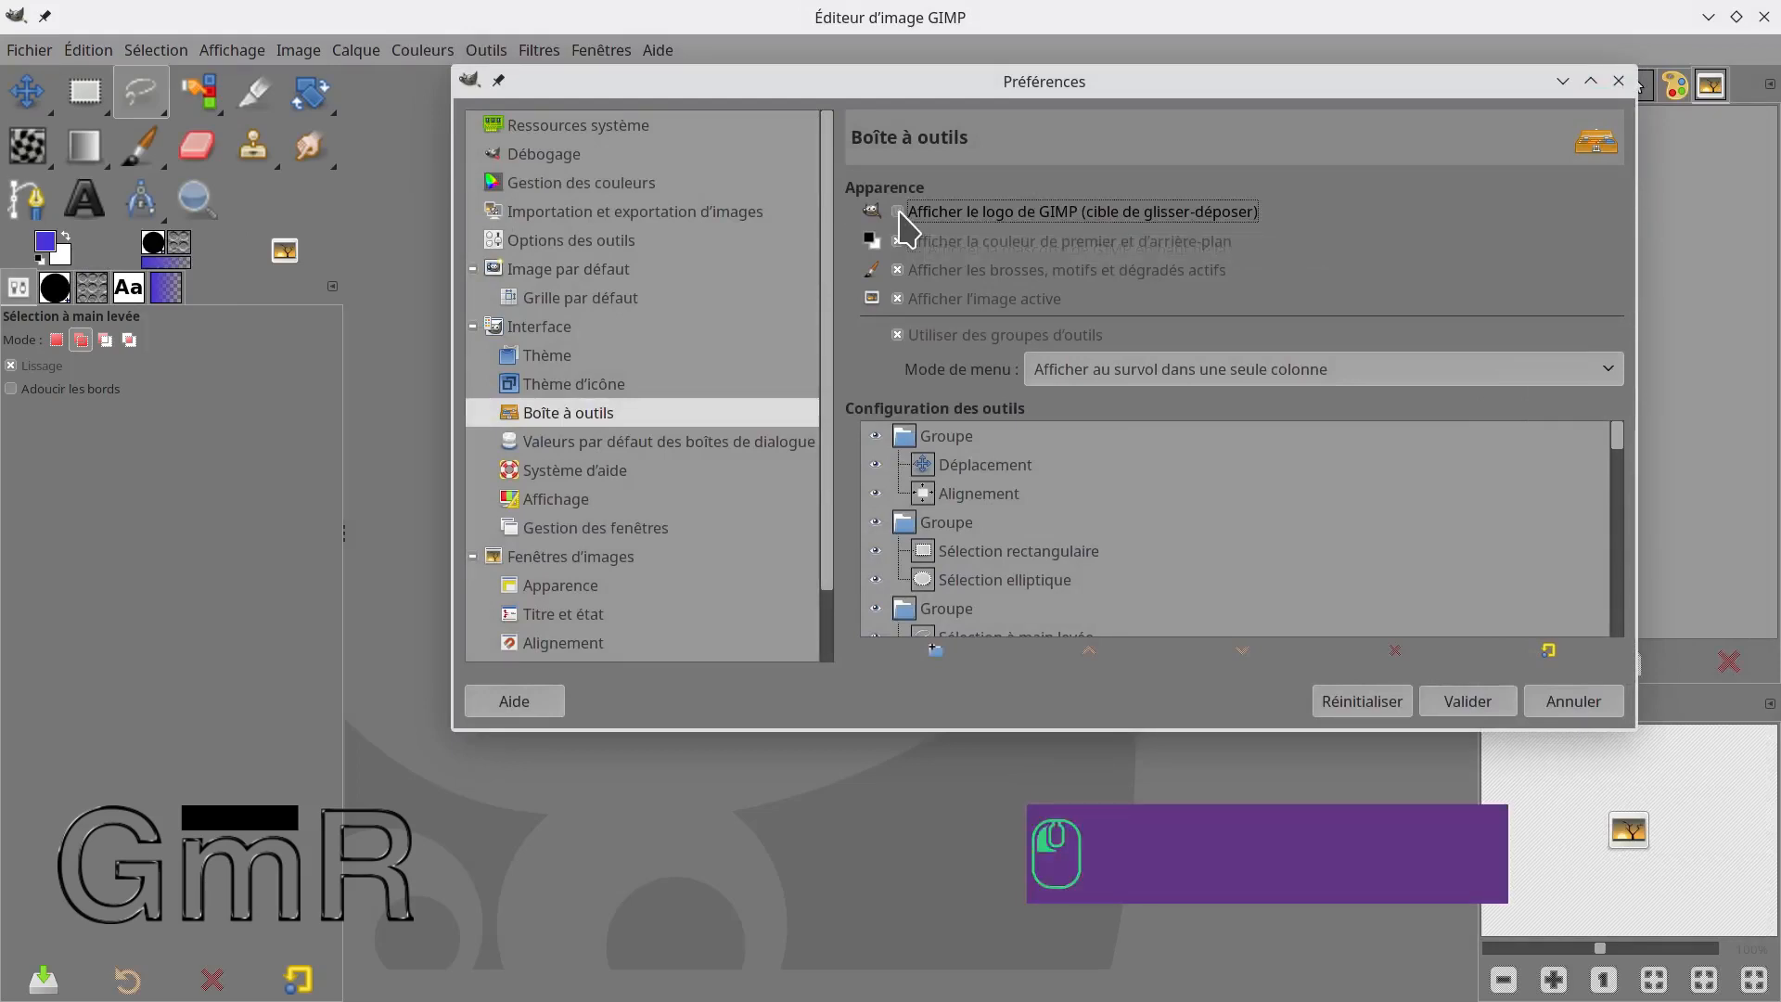
click(897, 213)
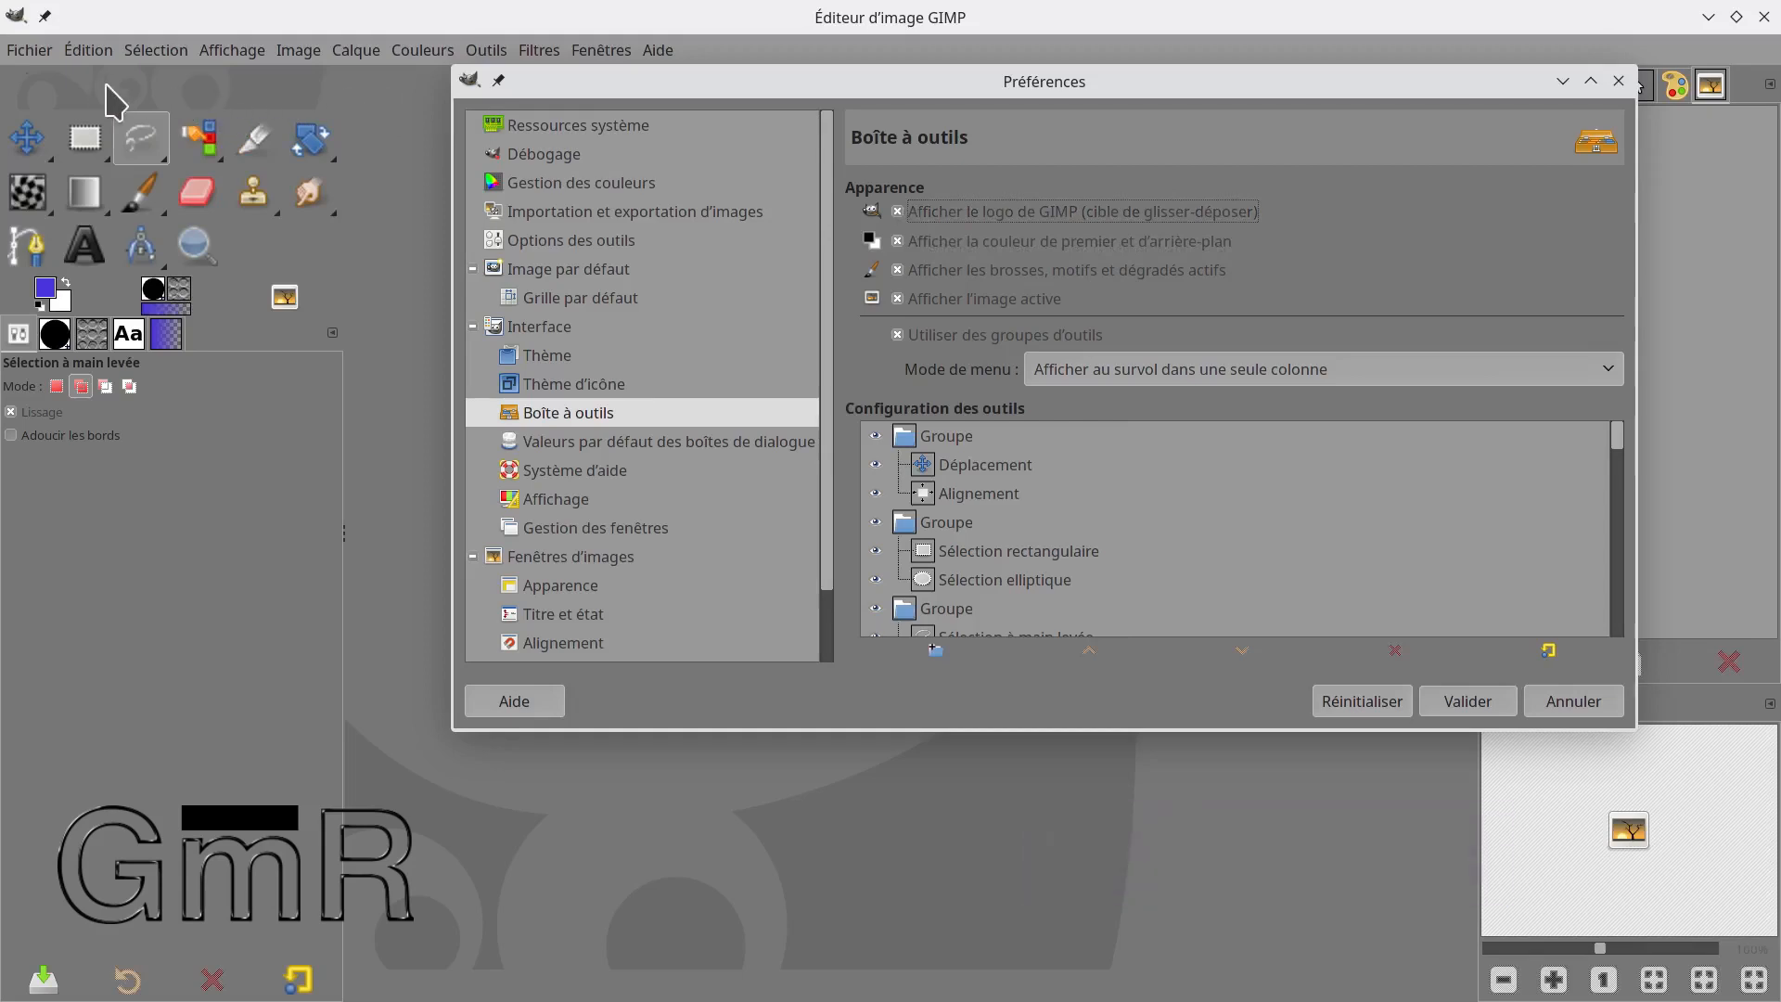
double_click(899, 216)
Hide and show again the toolbox's active brush, pattern and gradient area and its active image preview, and accept the preferences.
click(896, 272)
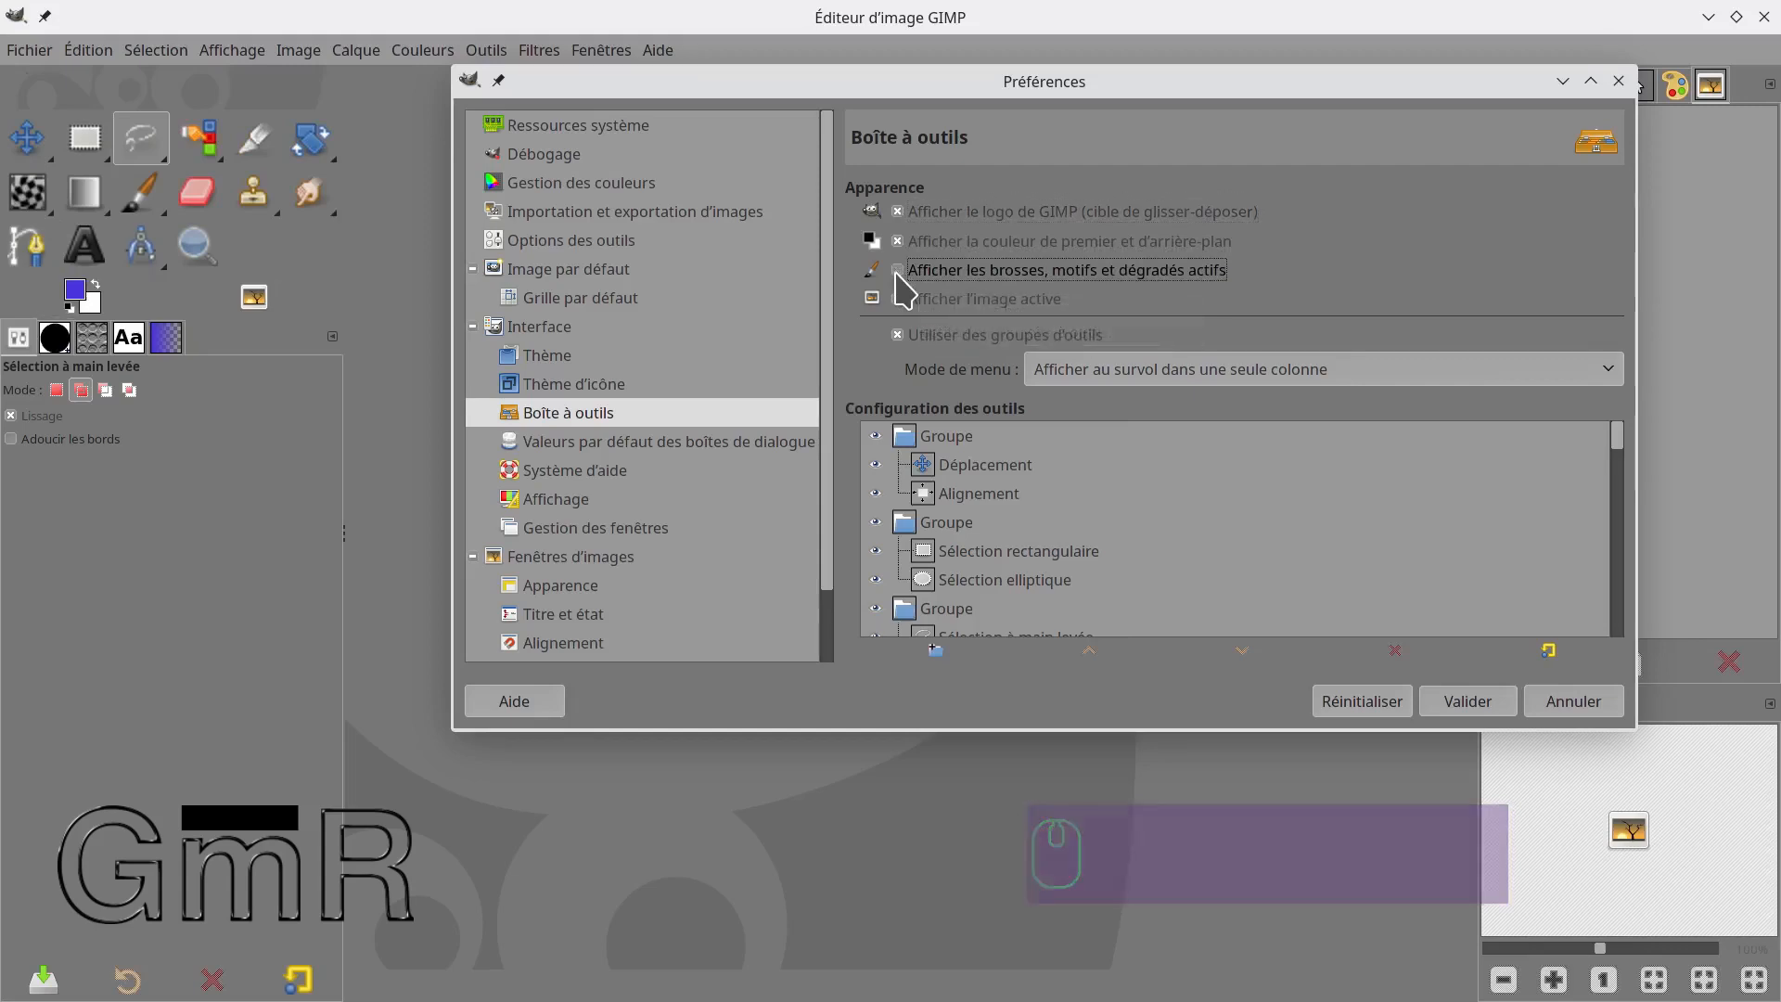
click(896, 275)
double_click(898, 297)
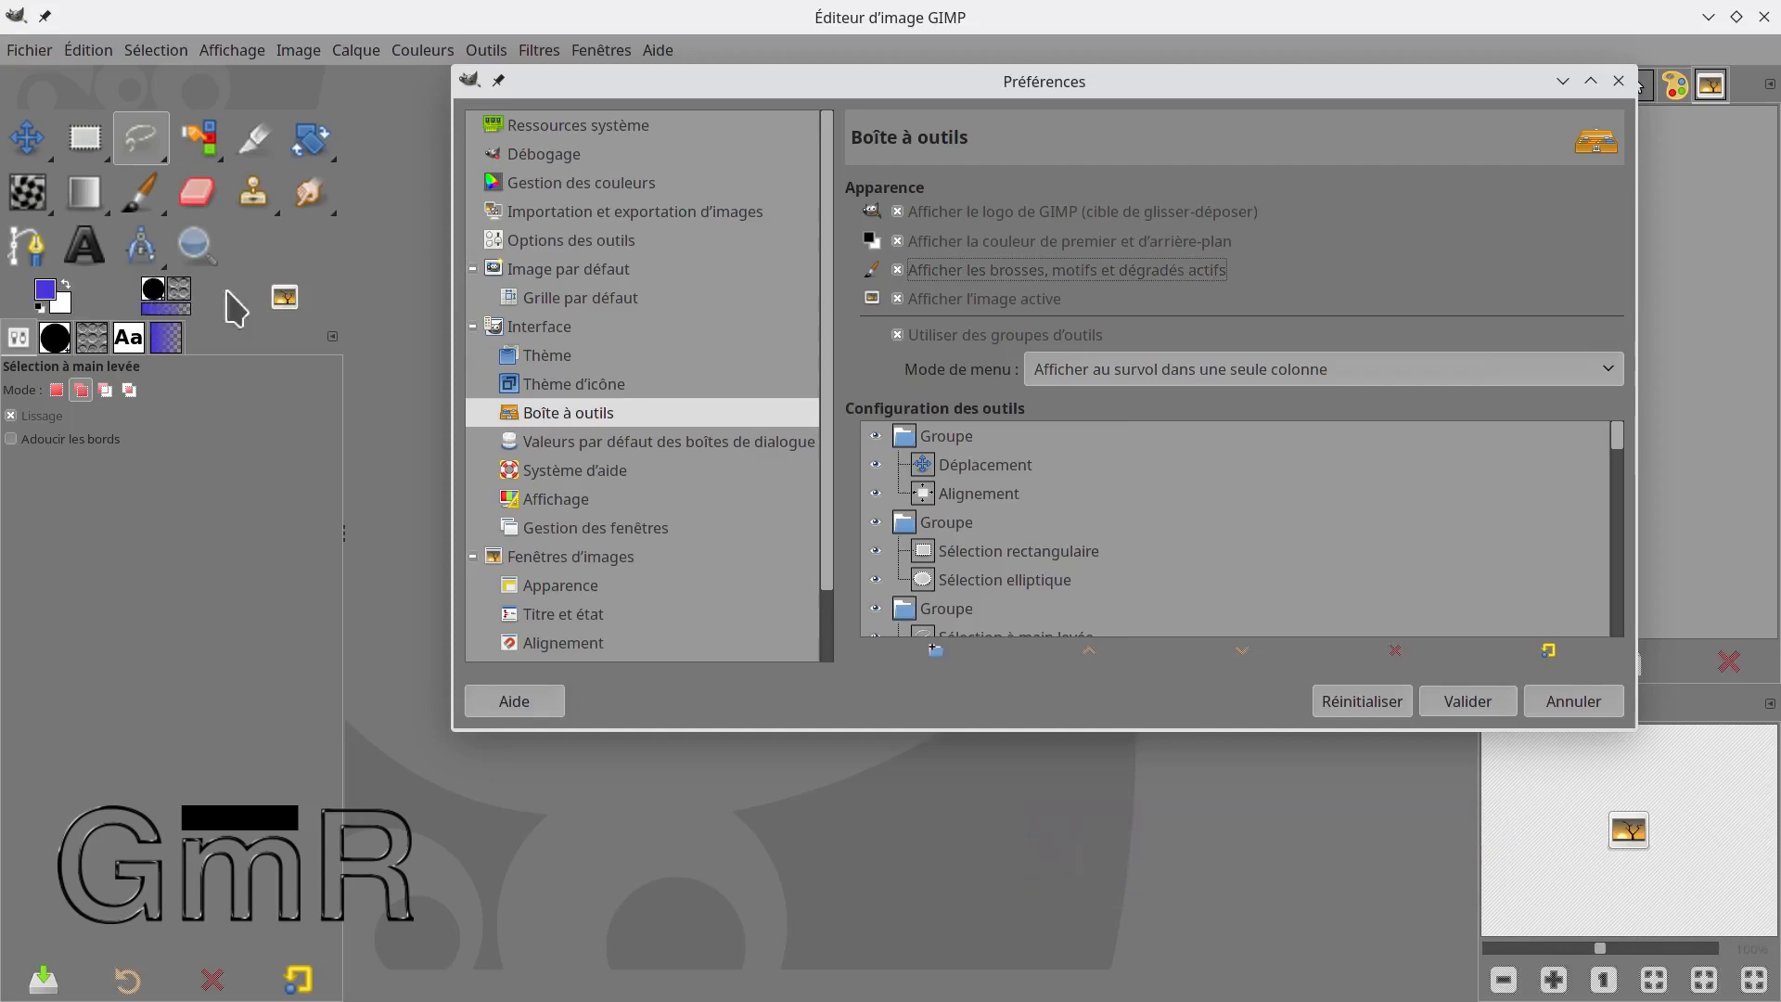
click(898, 303)
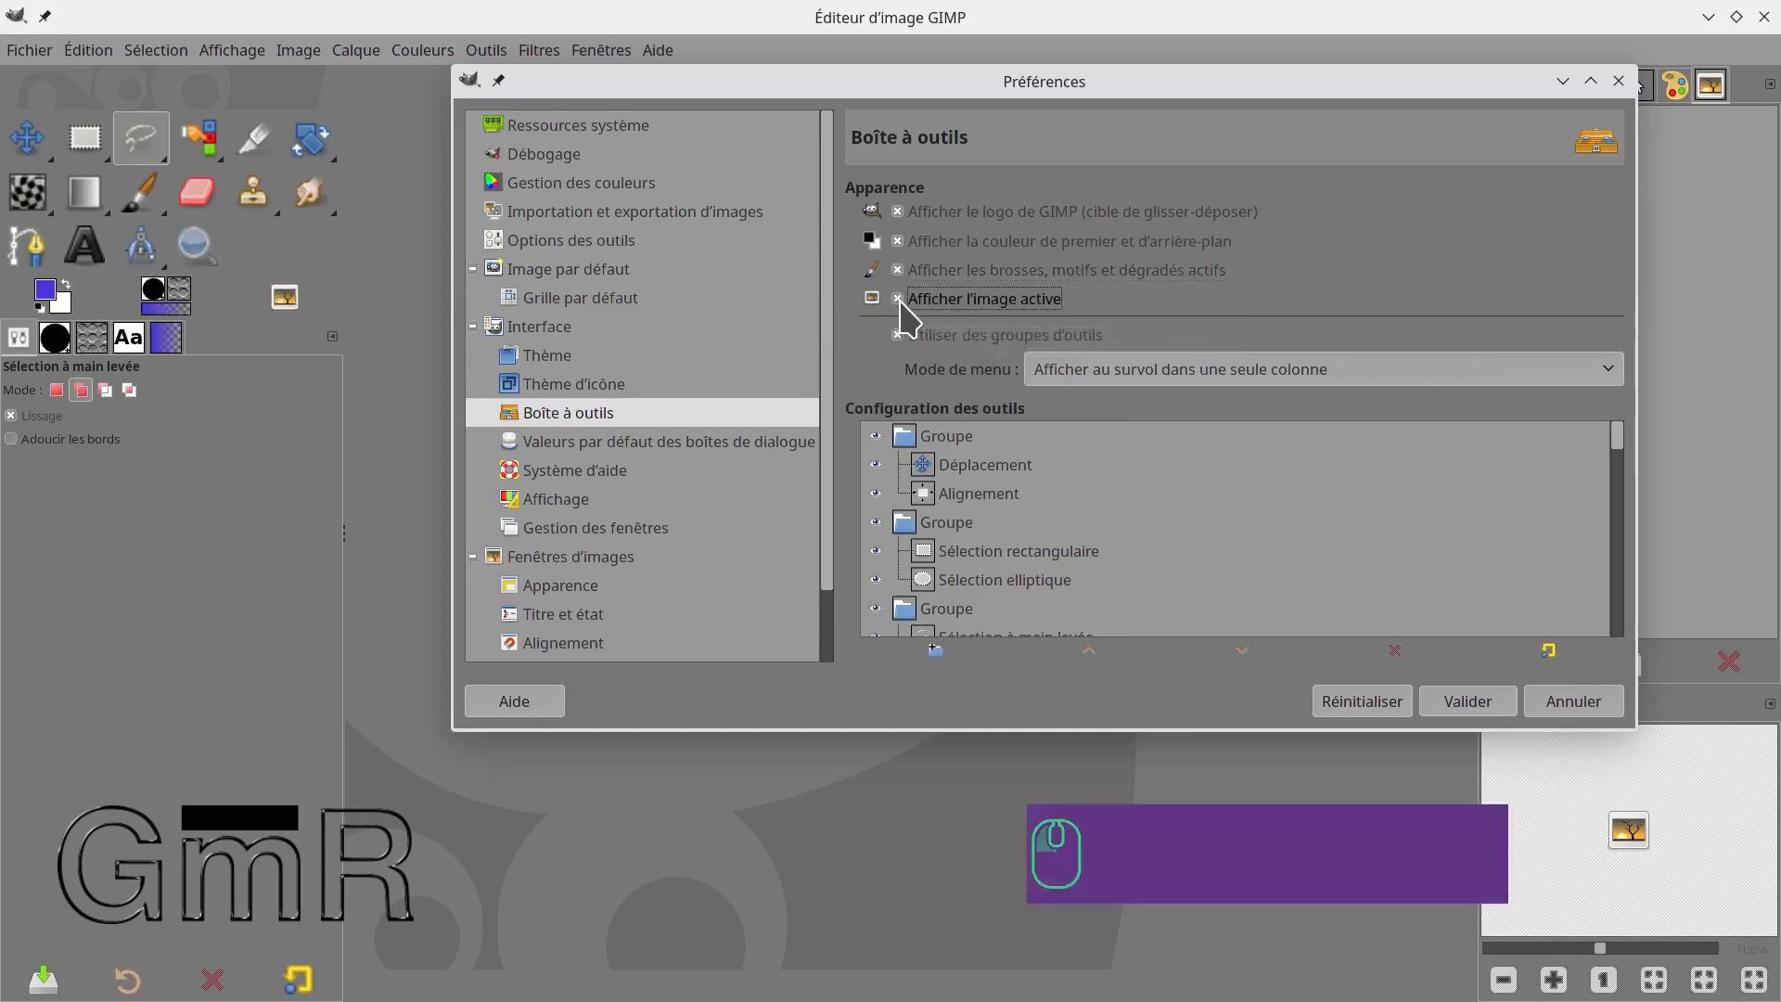
click(899, 300)
click(899, 301)
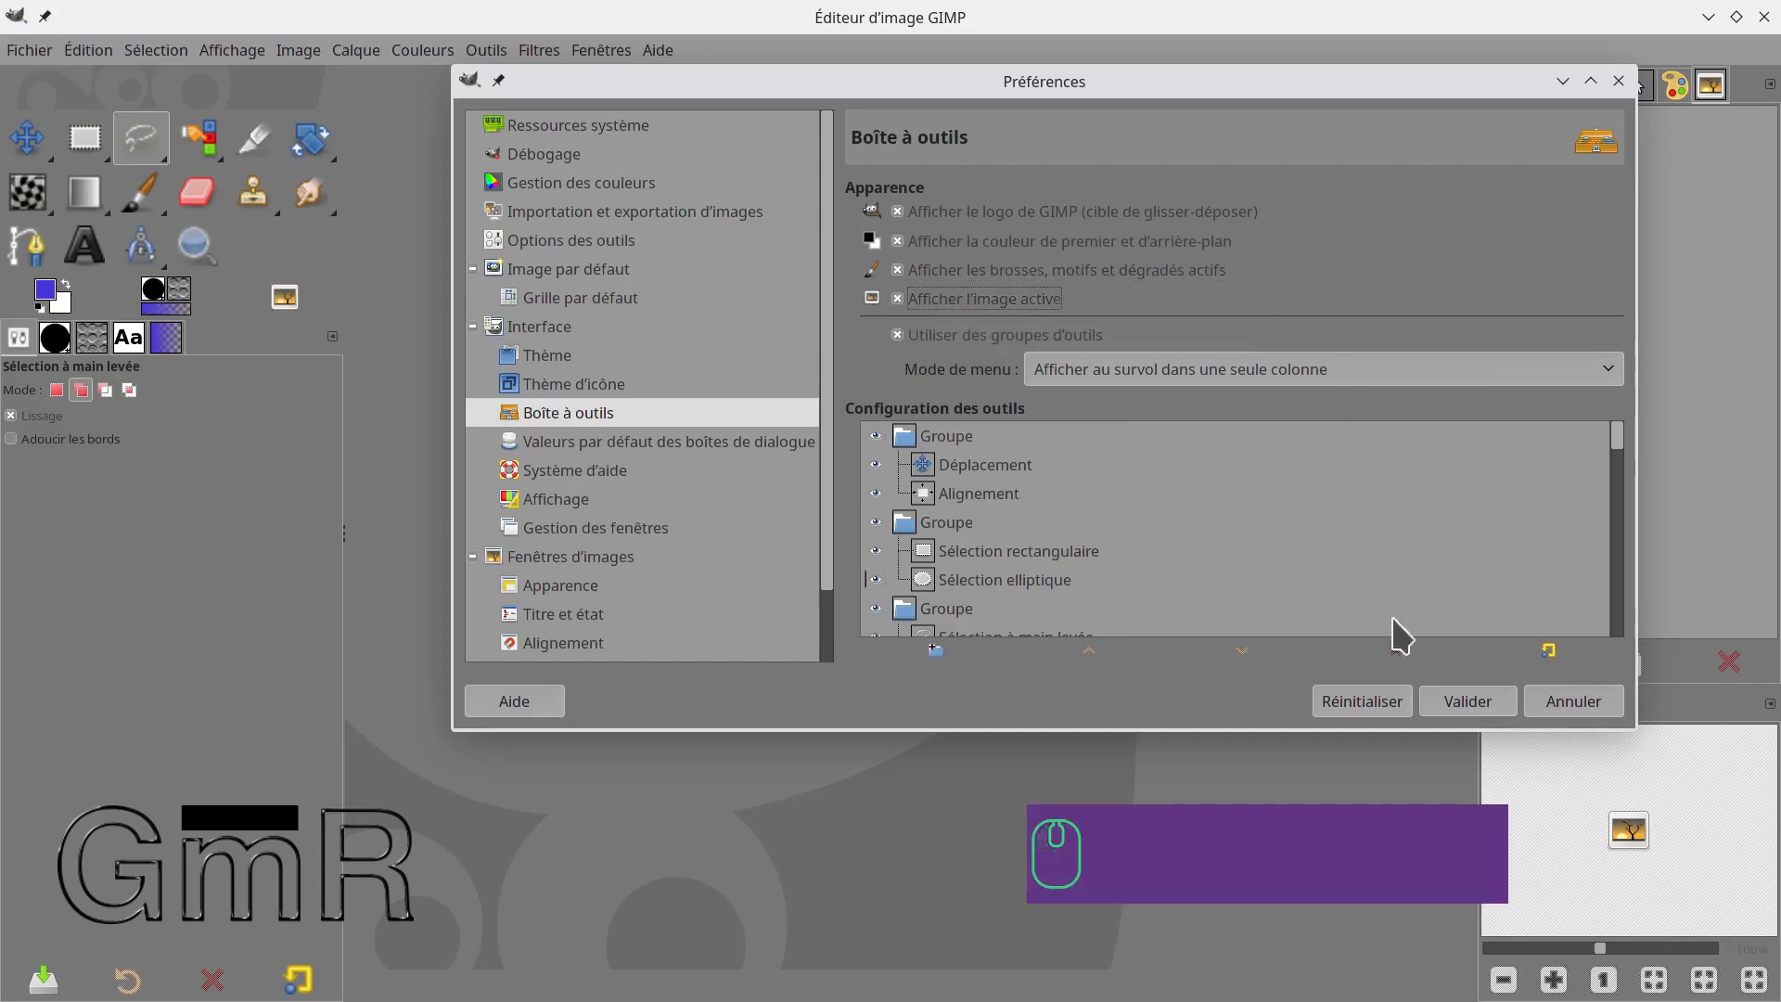
click(1442, 705)
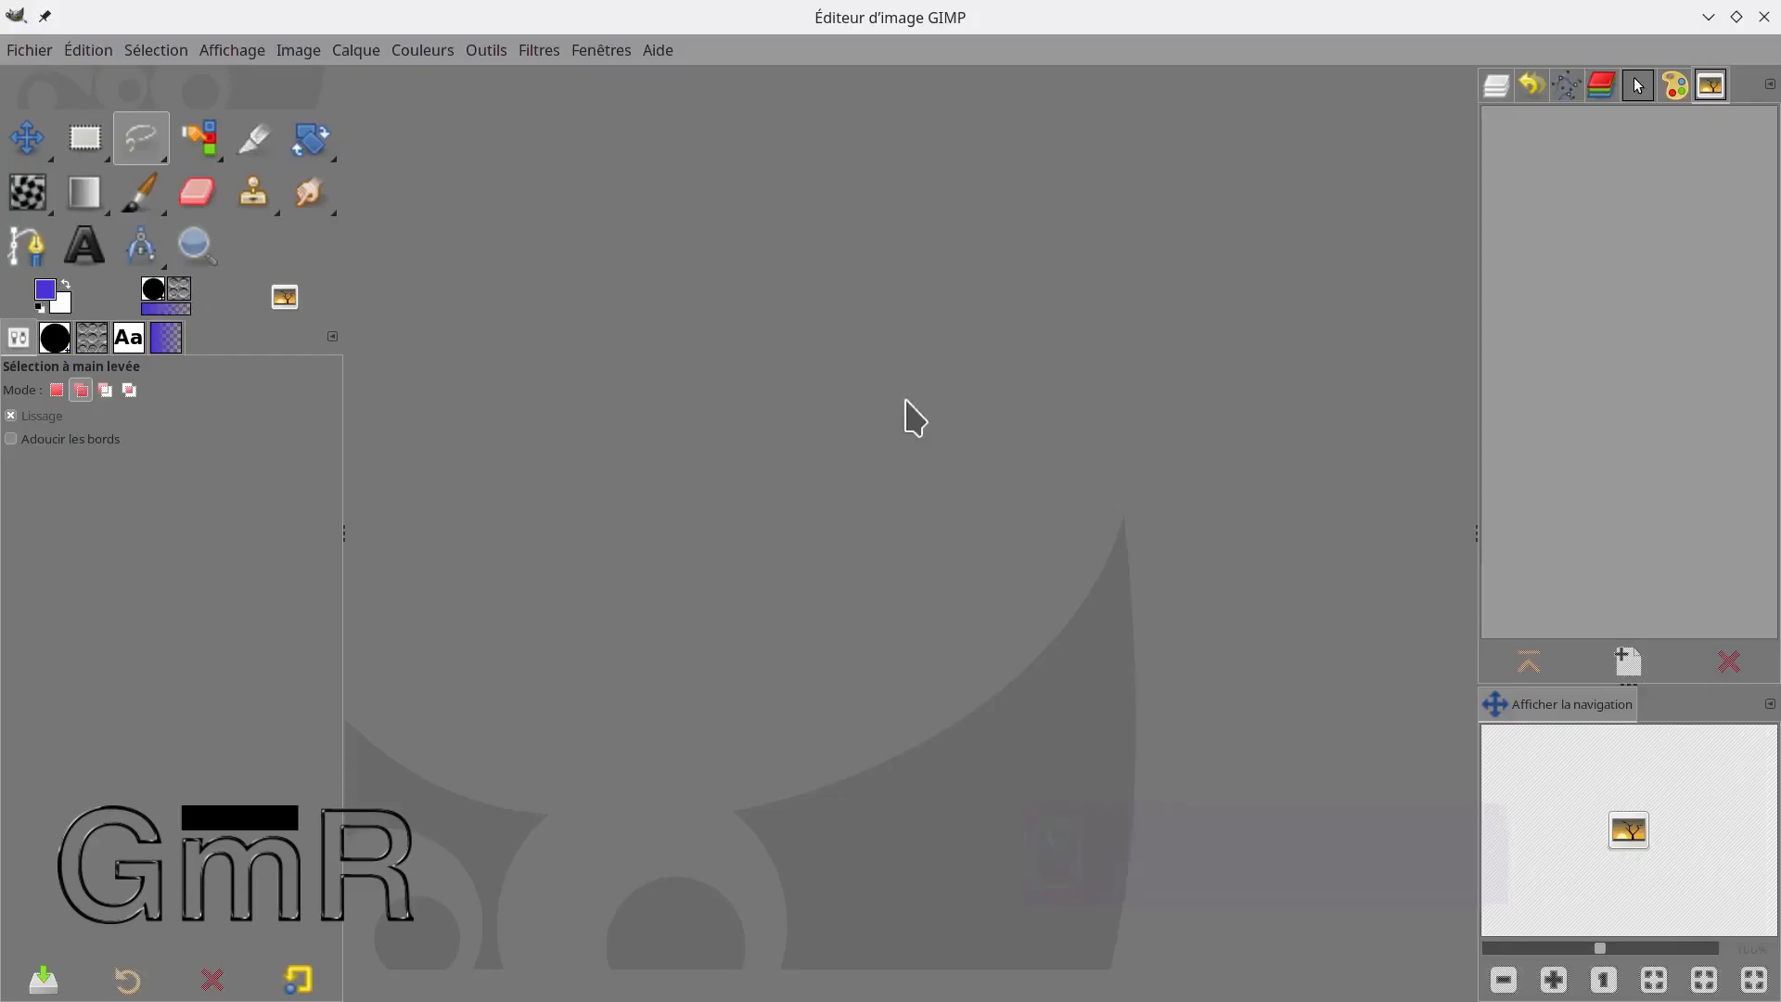
Create a new image of 1920 × 1080 px.
click(42, 54)
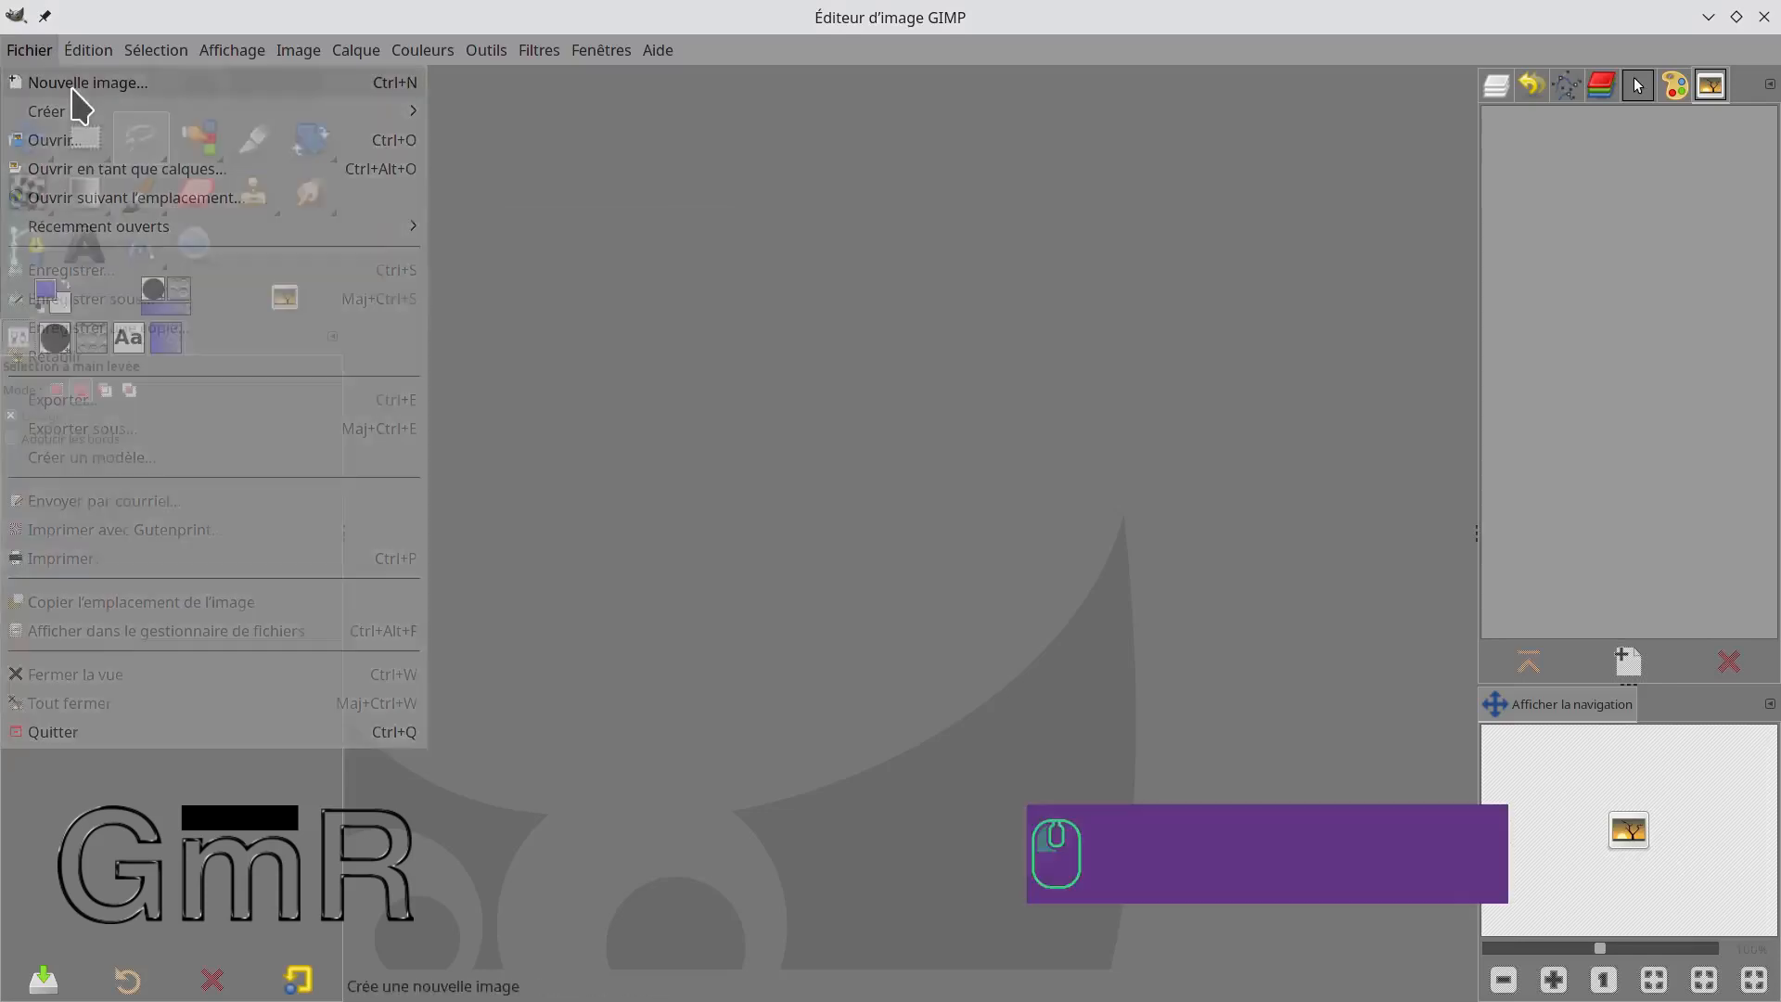
click(74, 84)
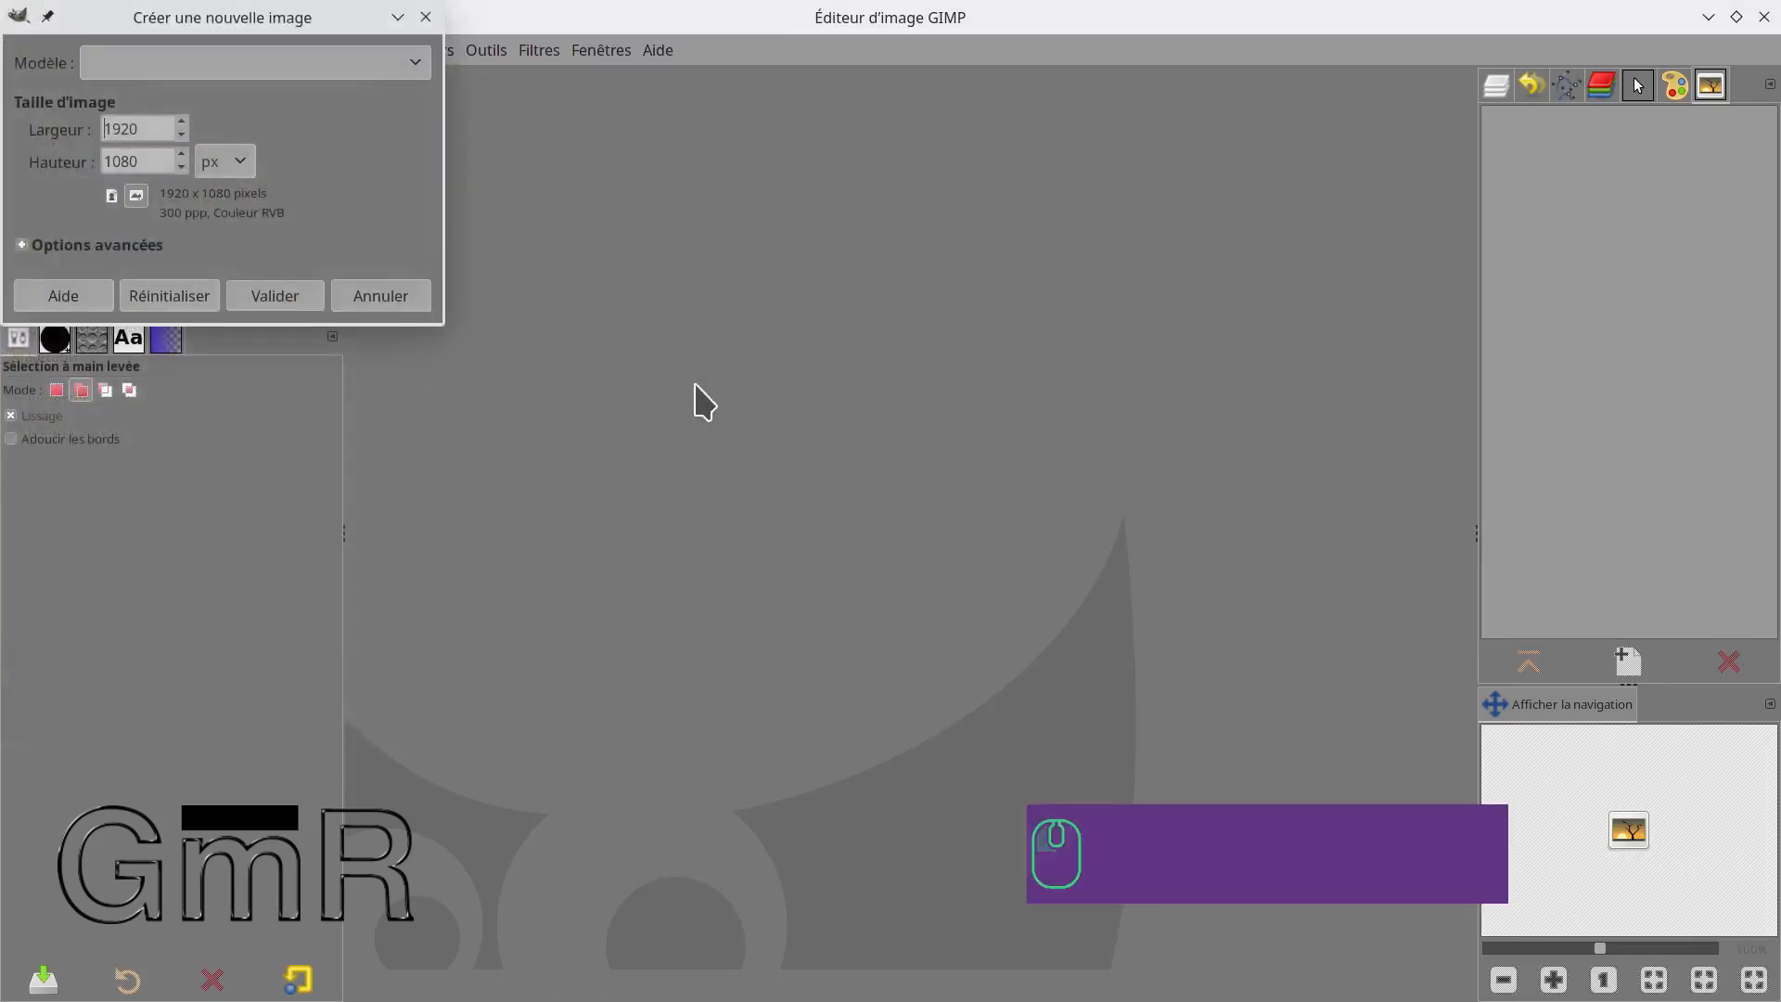
click(270, 302)
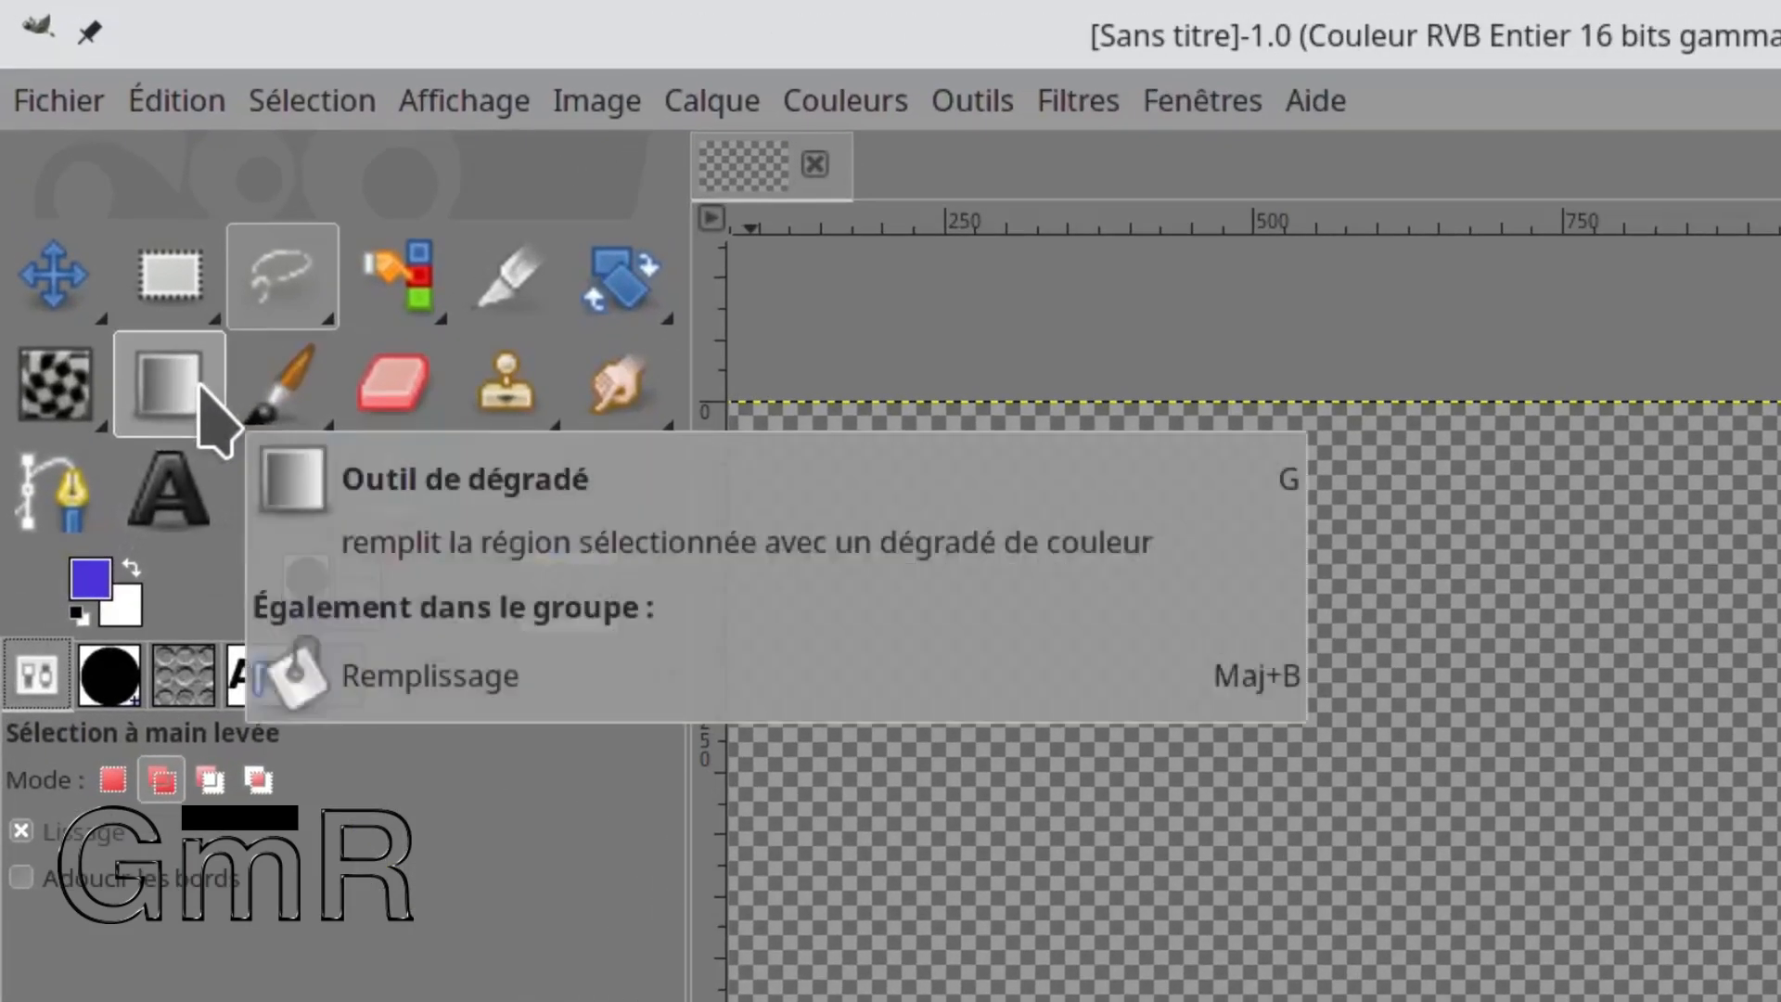
Fill the transparent canvas with the blue foreground colour using the Bucket Fill tool, and undo that fill.
right_click(213, 417)
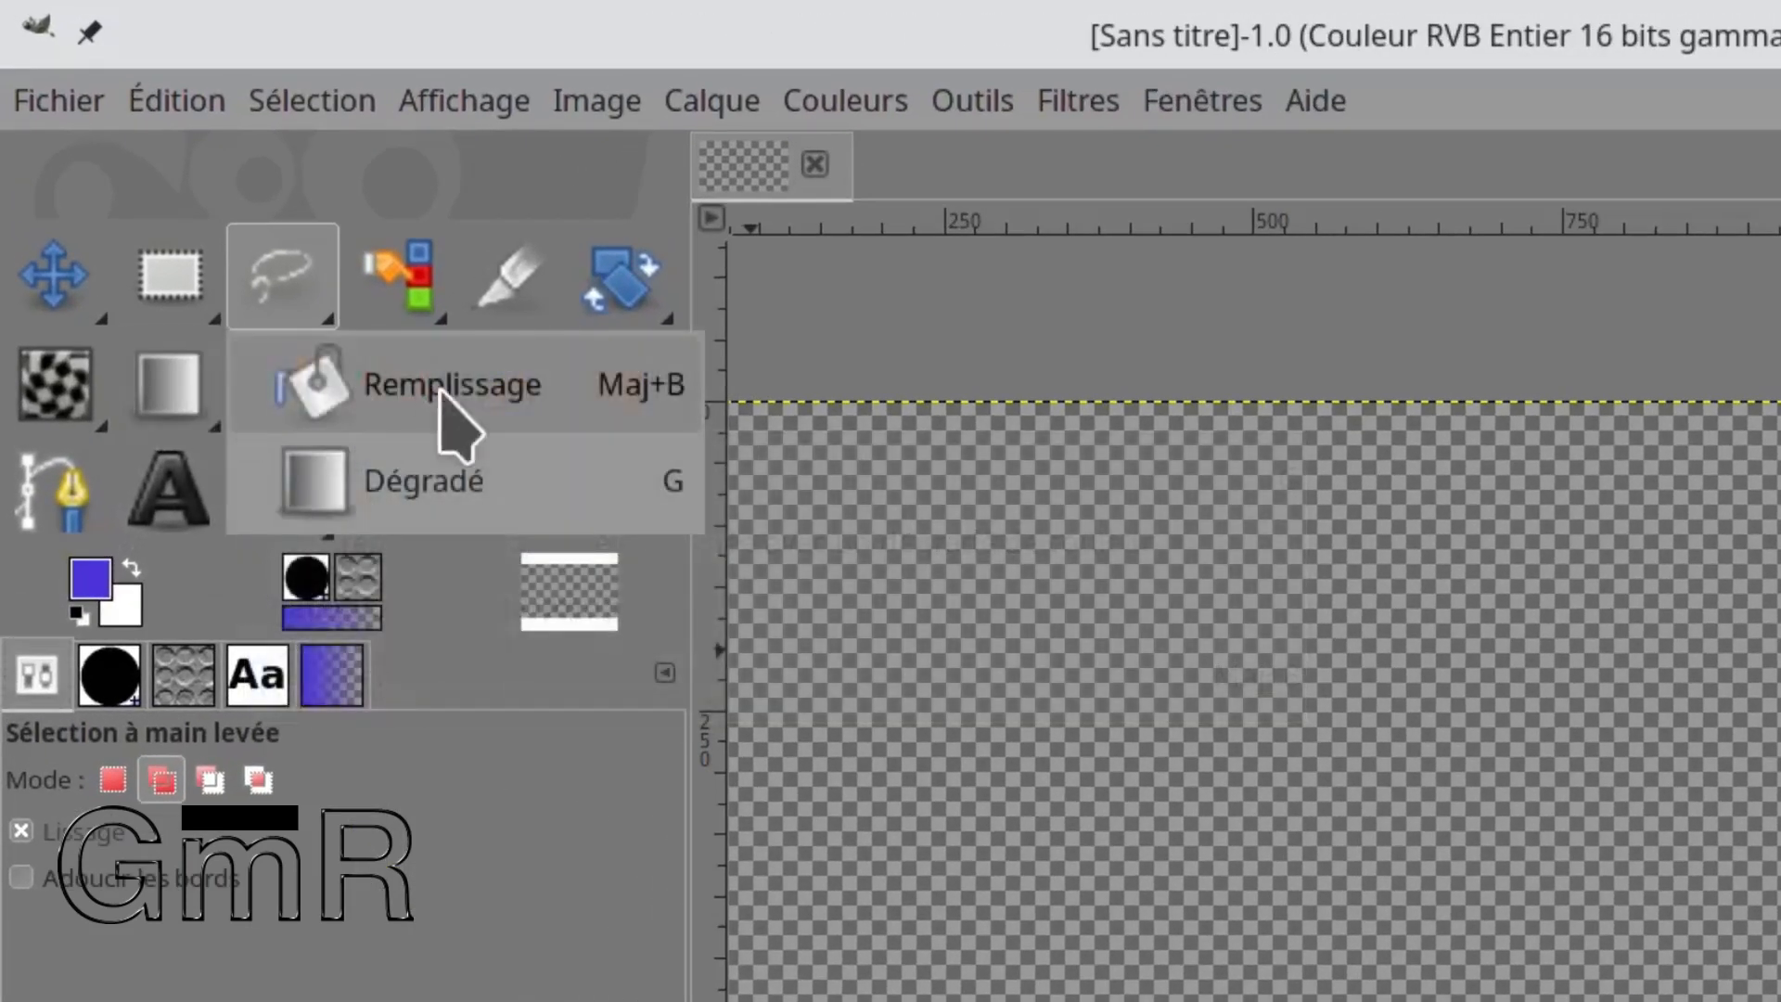
click(458, 417)
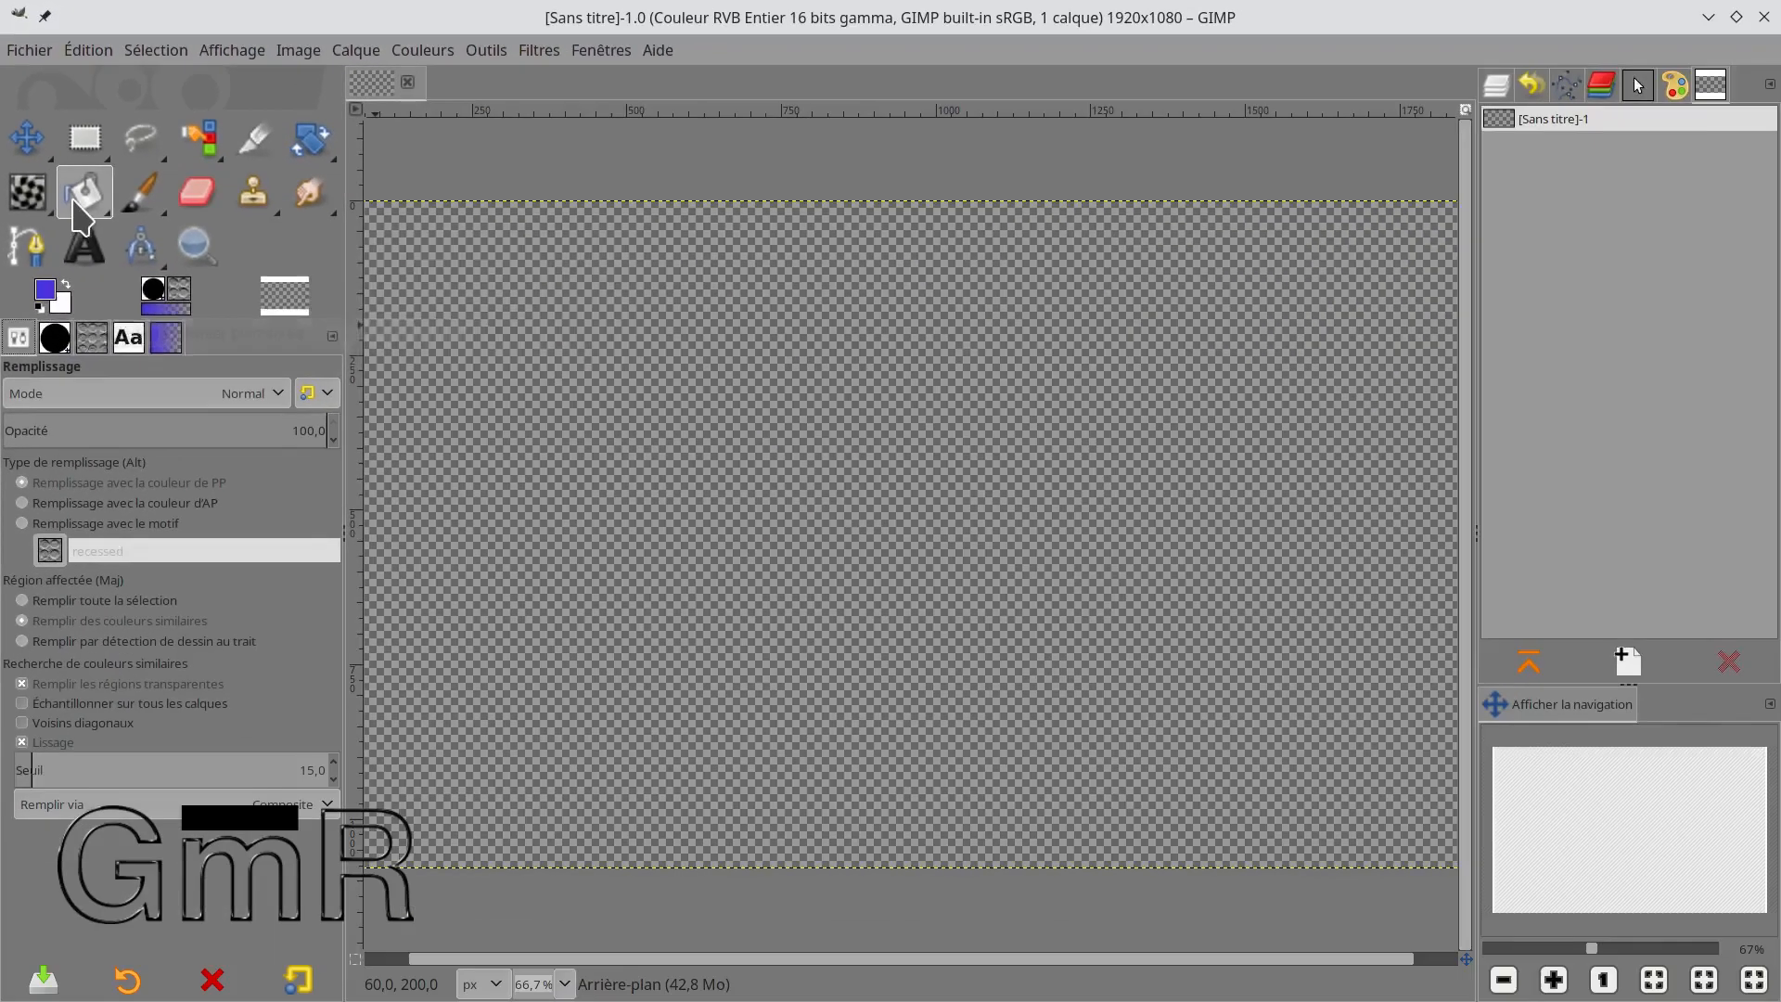
click(109, 193)
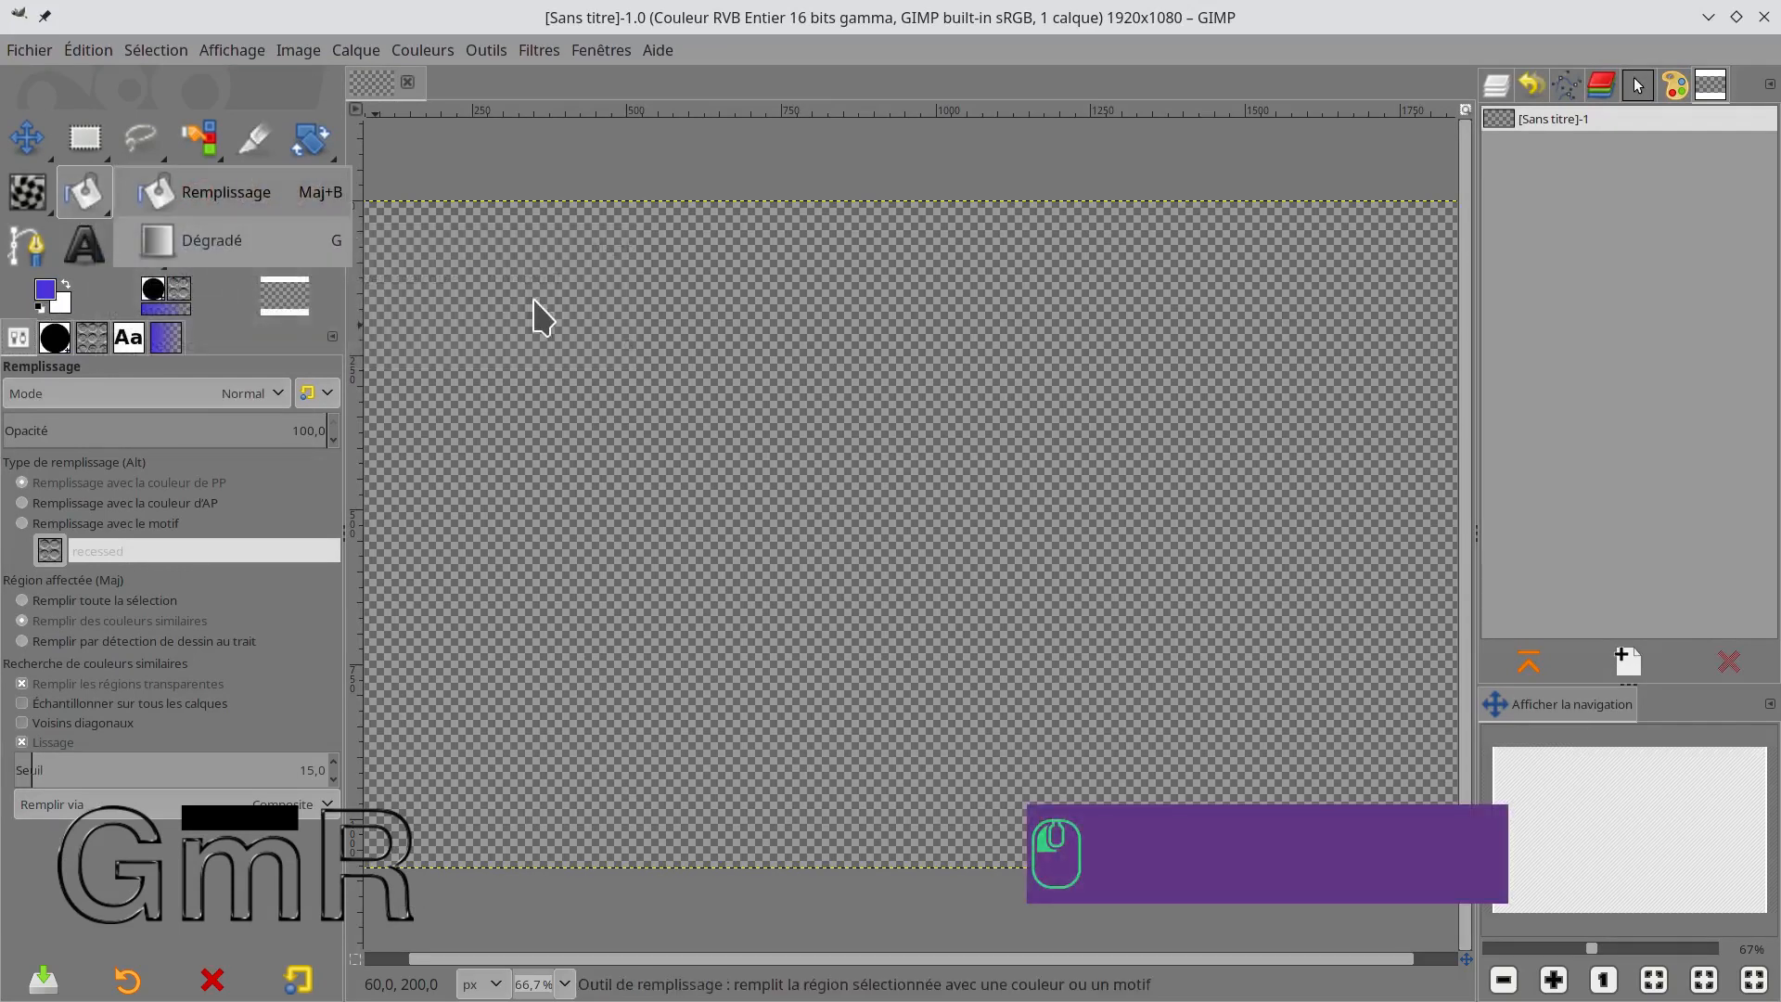
drag(535, 302, 565, 351)
click(656, 388)
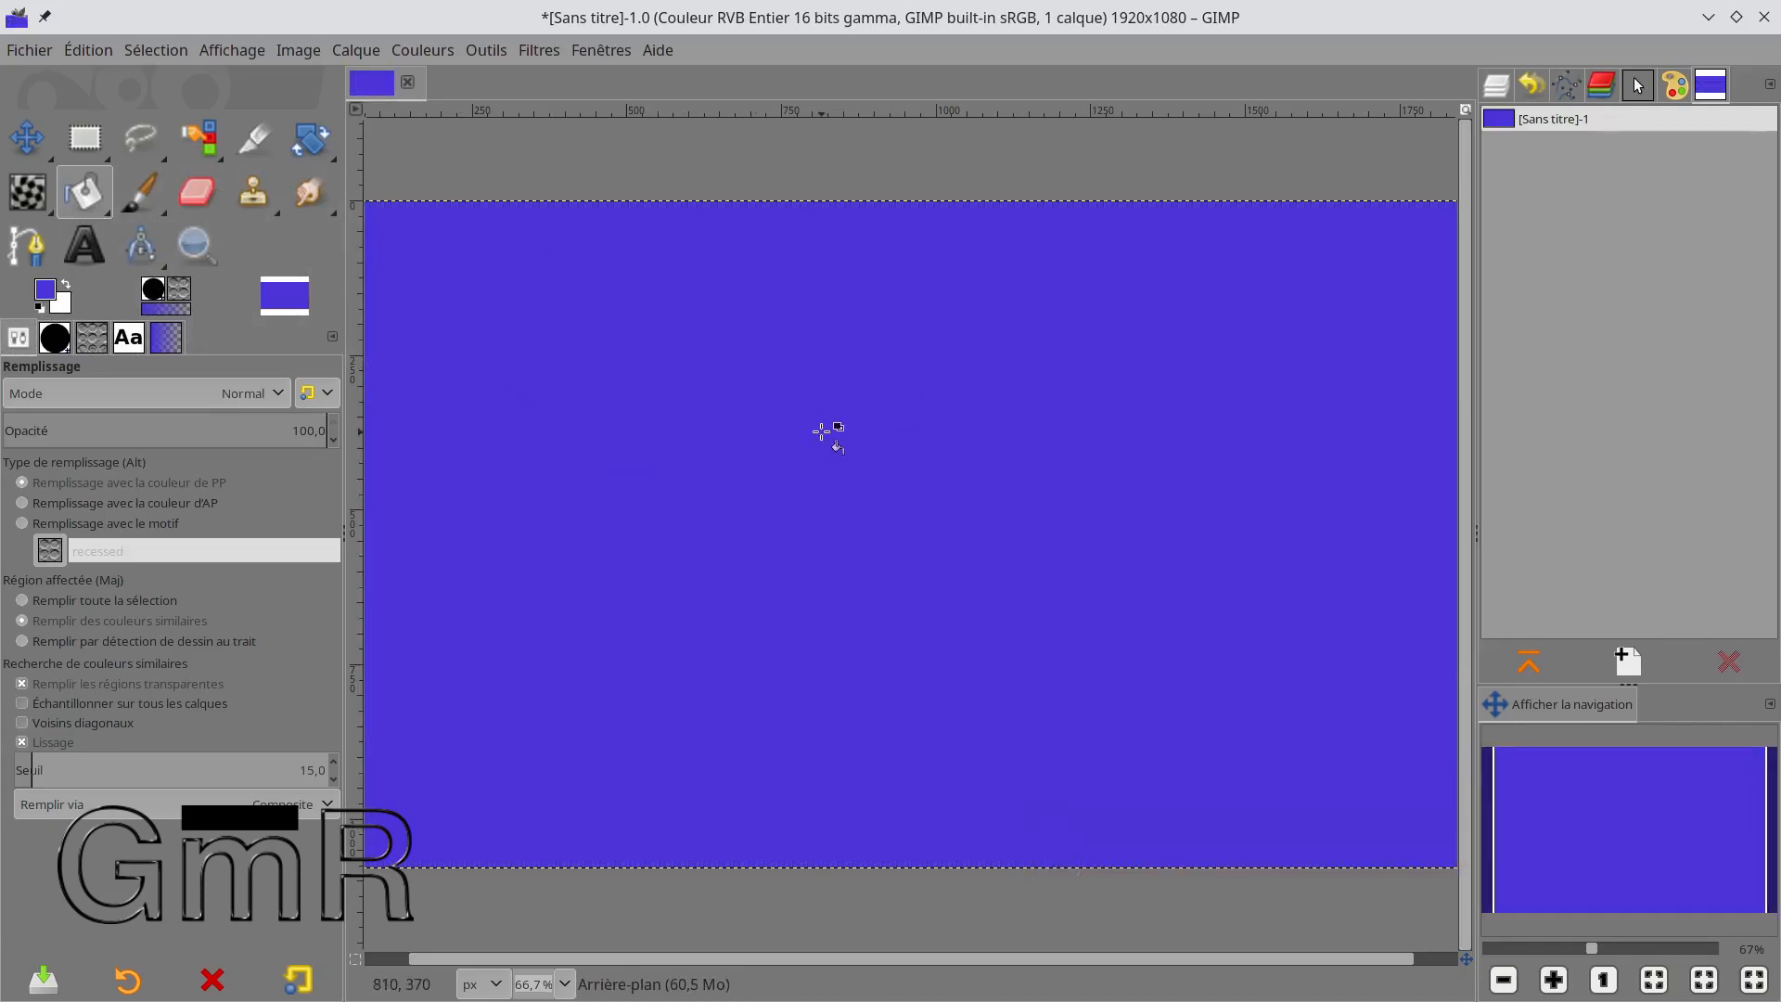
click(177, 306)
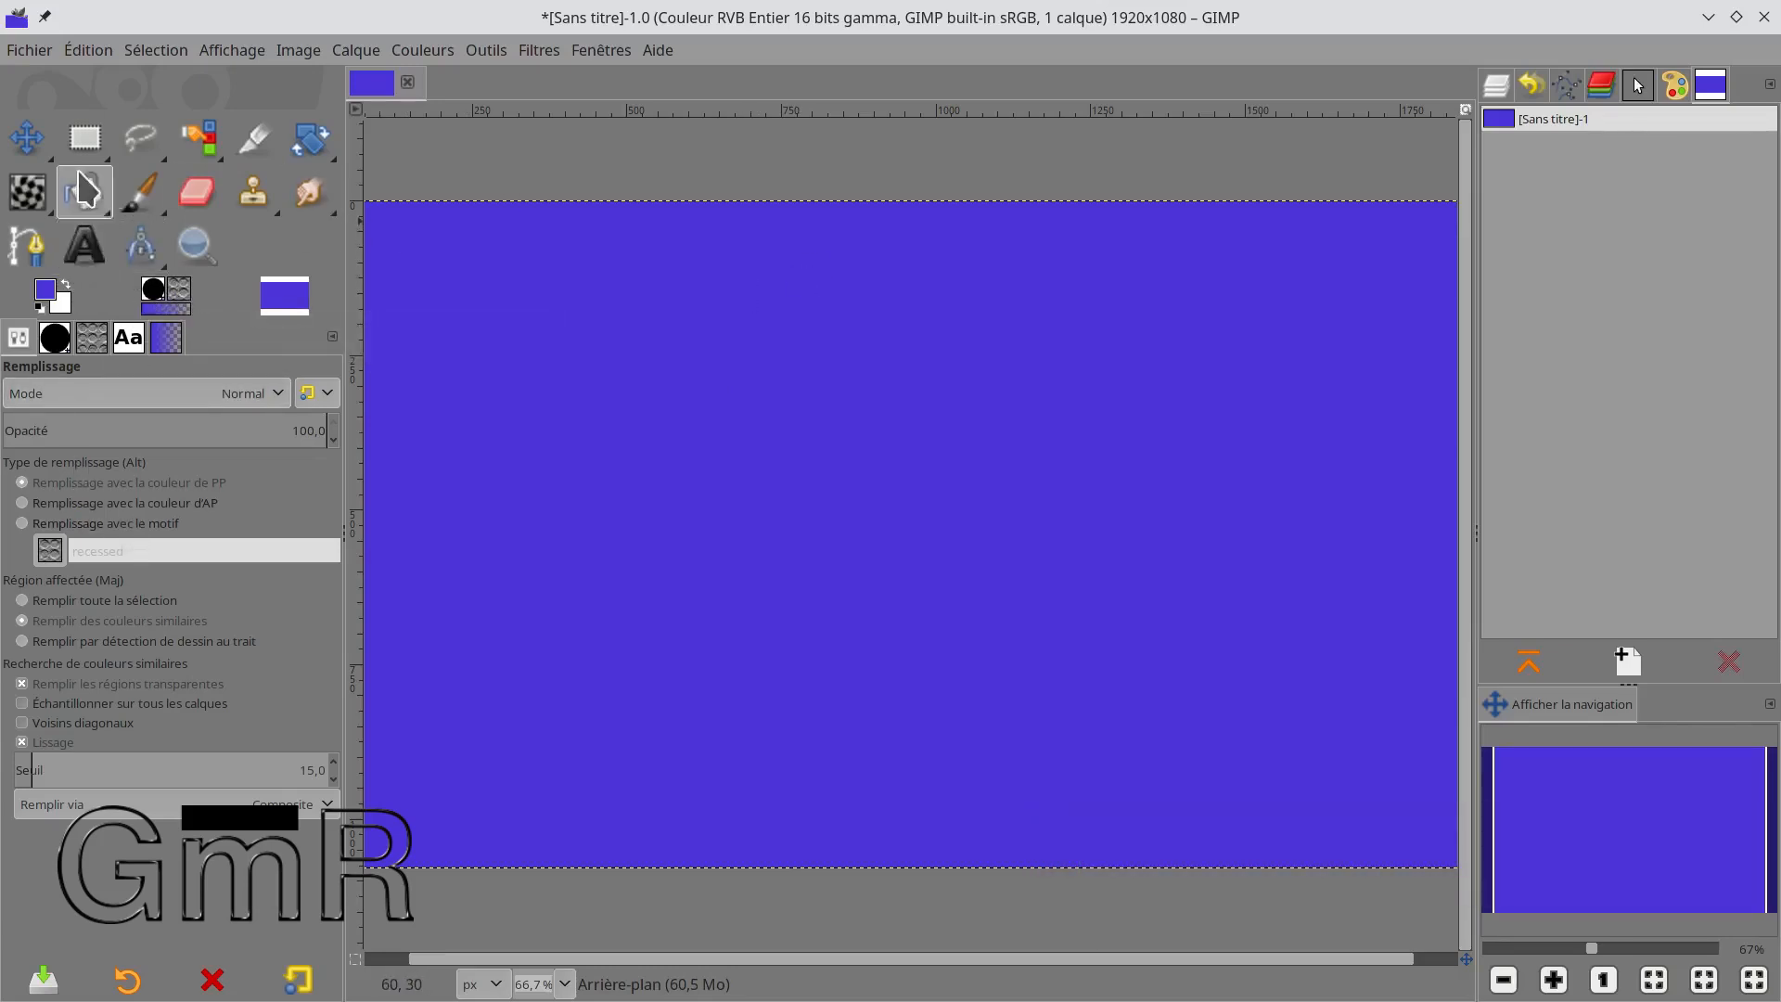
key(ctrl+z)
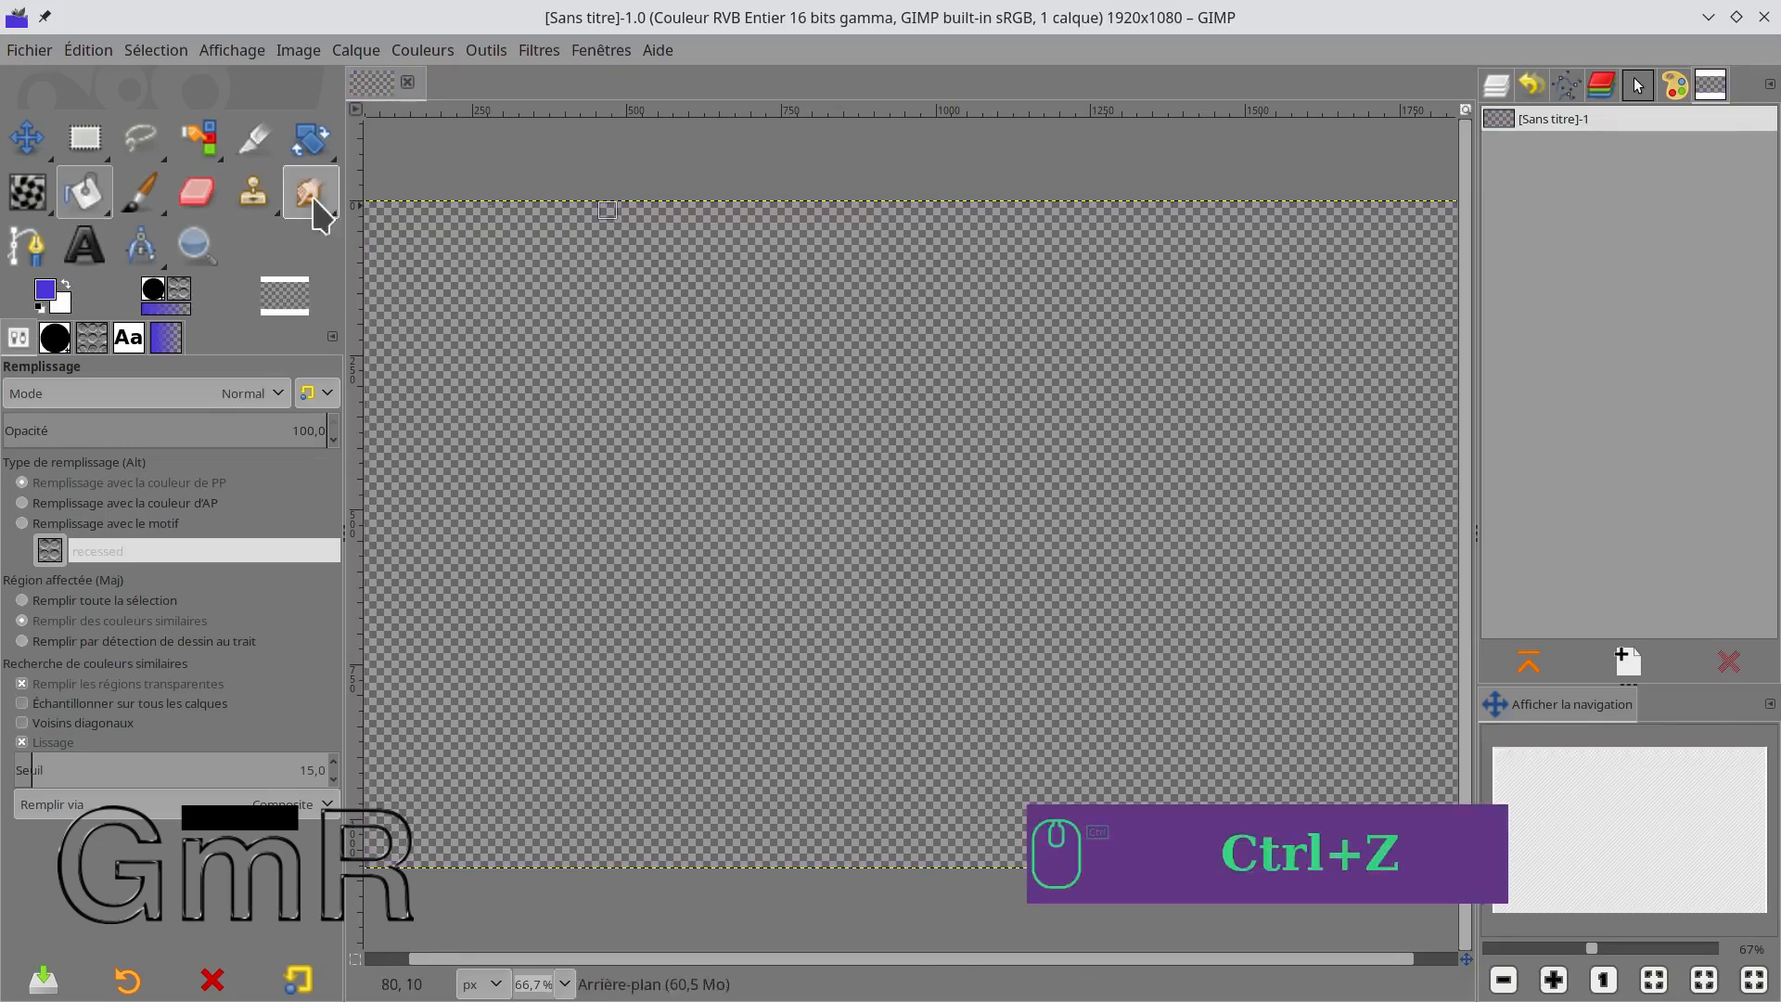
Fill the whole canvas with the blue foreground colour and refill it with the white background colour, straight from the colour swatches.
click(49, 297)
drag(49, 297, 688, 356)
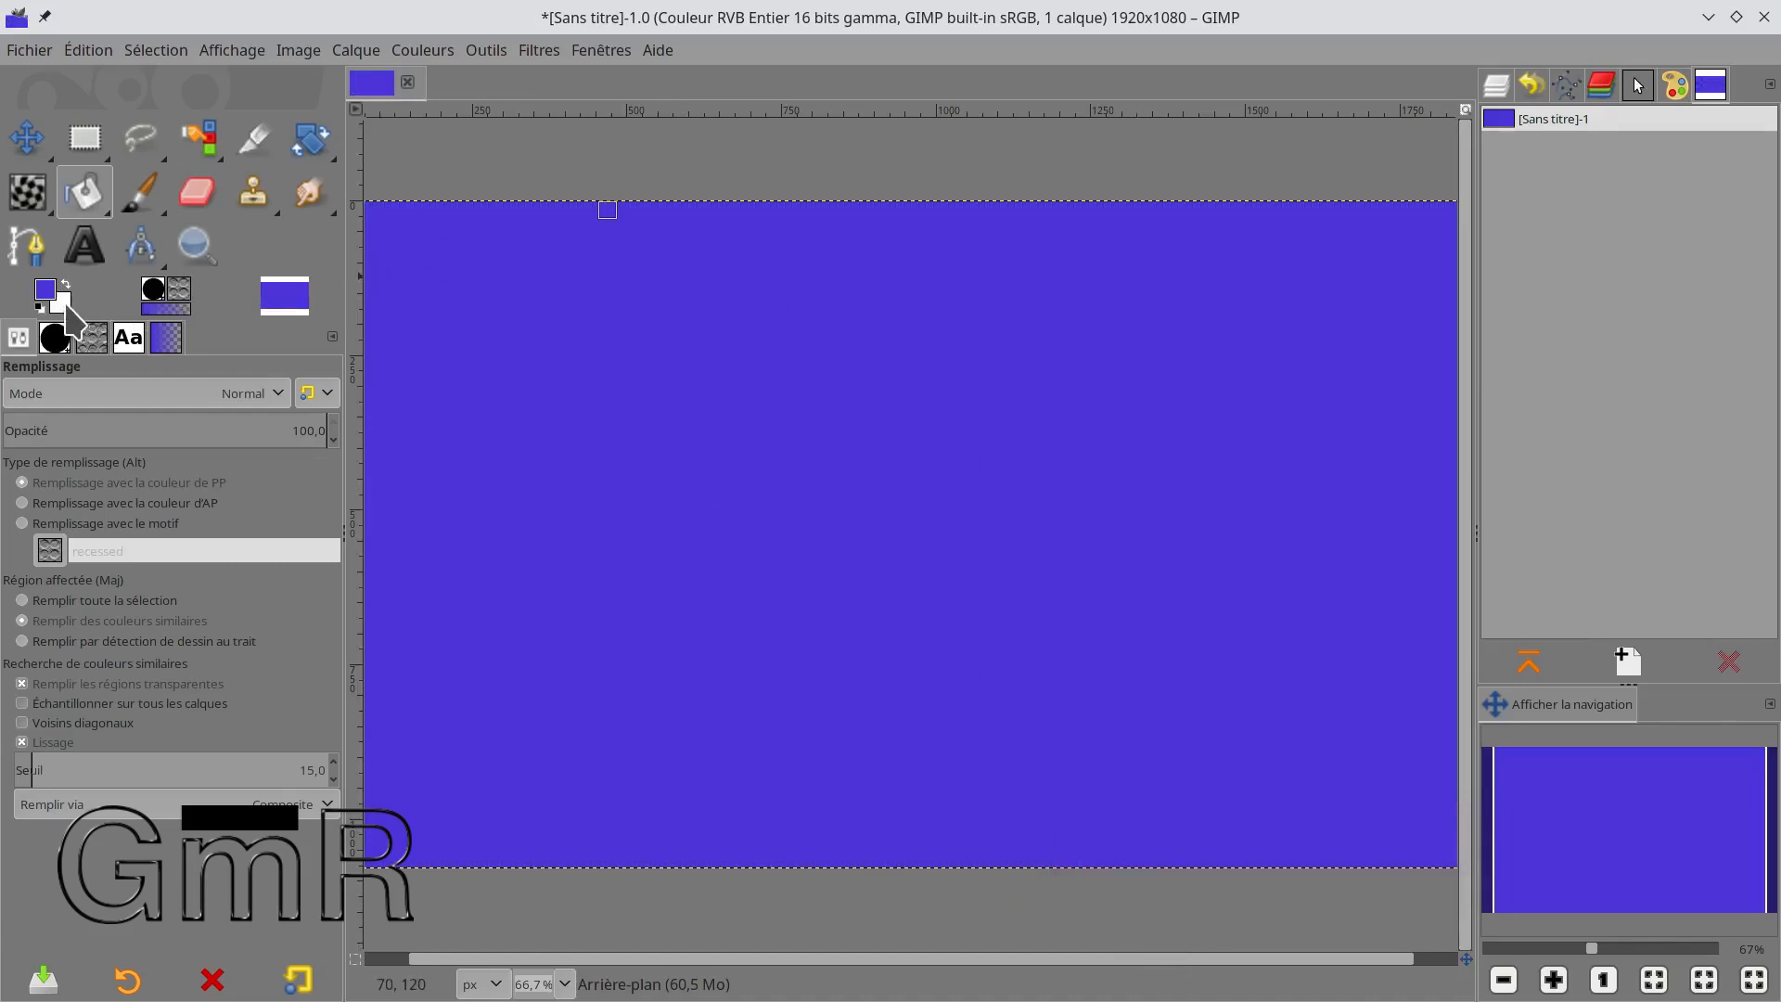
drag(63, 308, 692, 408)
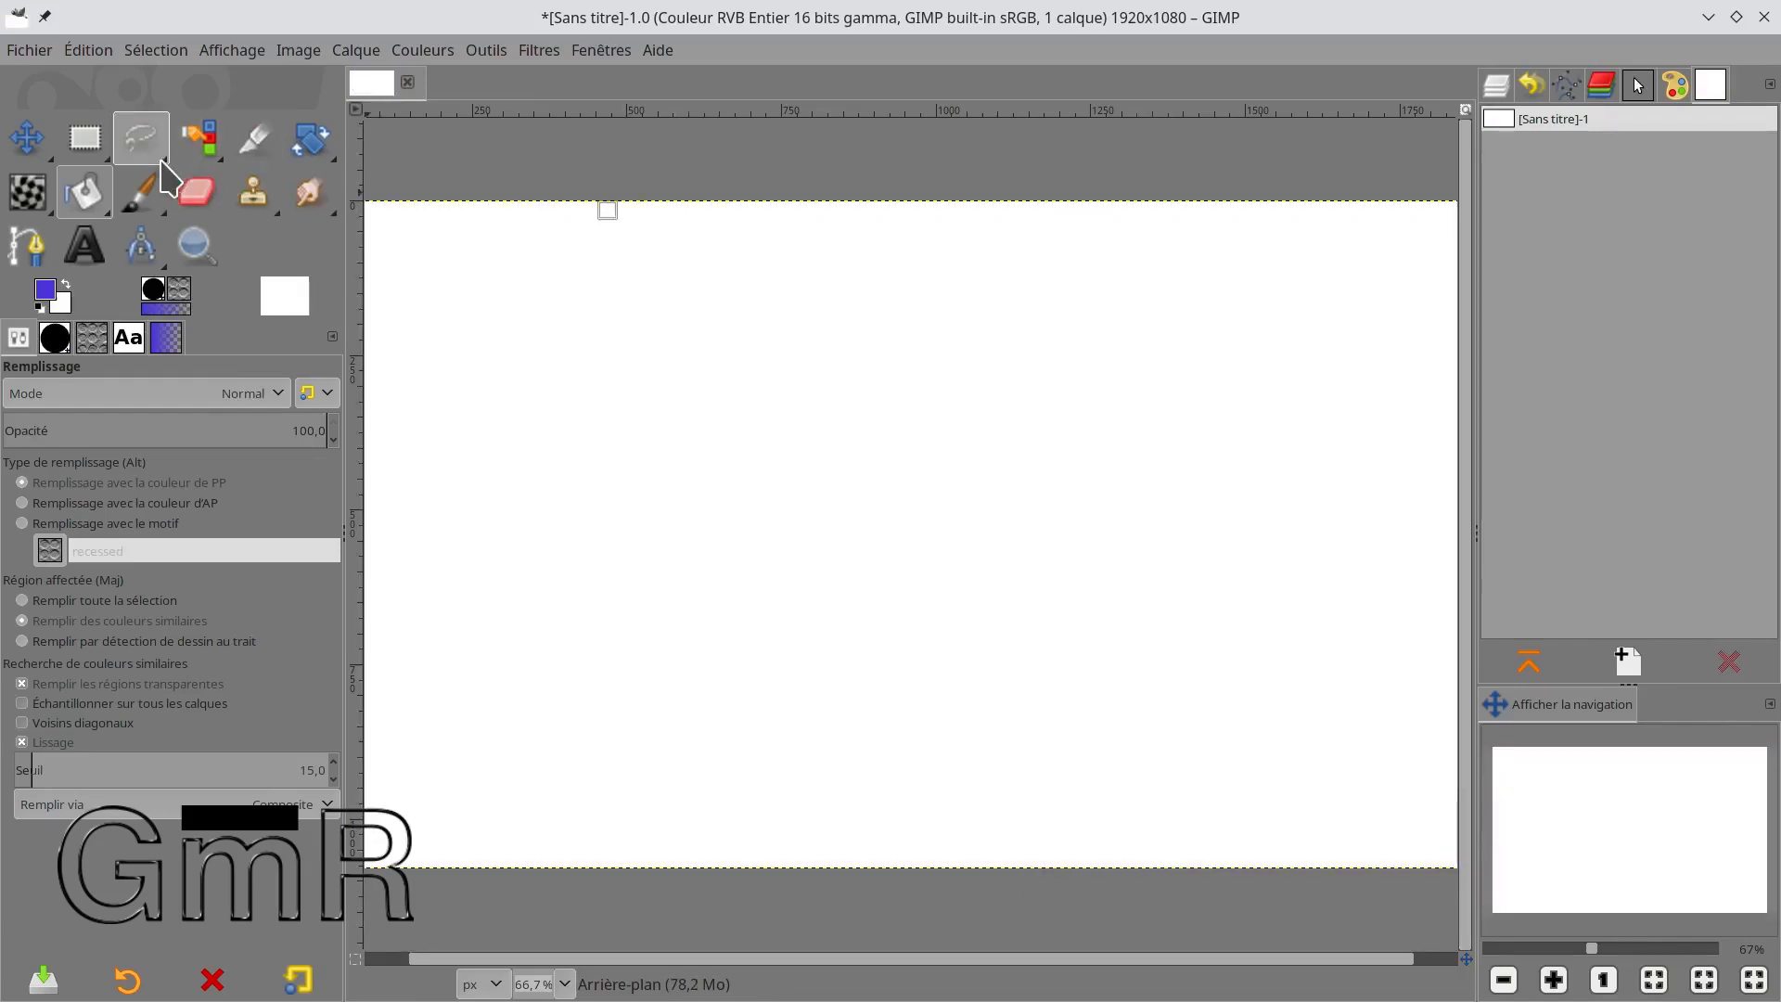
Make a rectangular selection of about 770 × 470 px at position 400, 200 on the white canvas.
click(93, 132)
drag(97, 139, 158, 139)
drag(566, 325, 1041, 614)
click(934, 433)
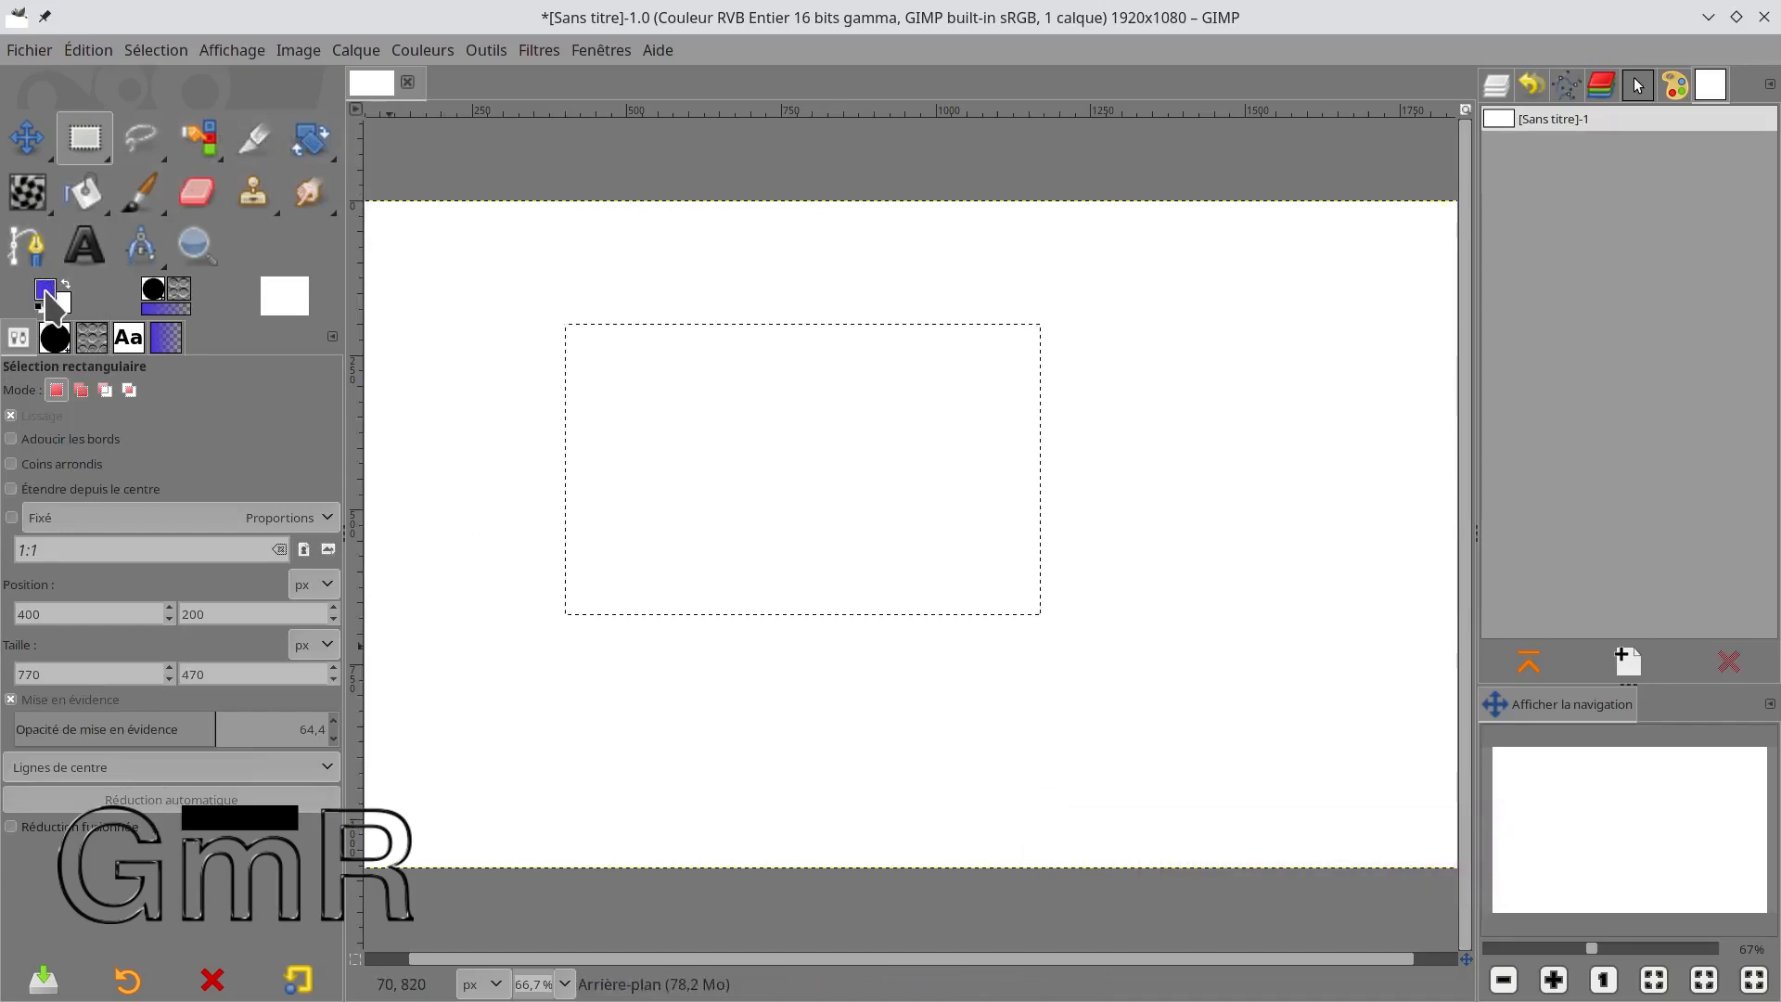
Fill the rectangular selection with the blue foreground colour and deselect it.
click(264, 313)
drag(264, 312, 668, 394)
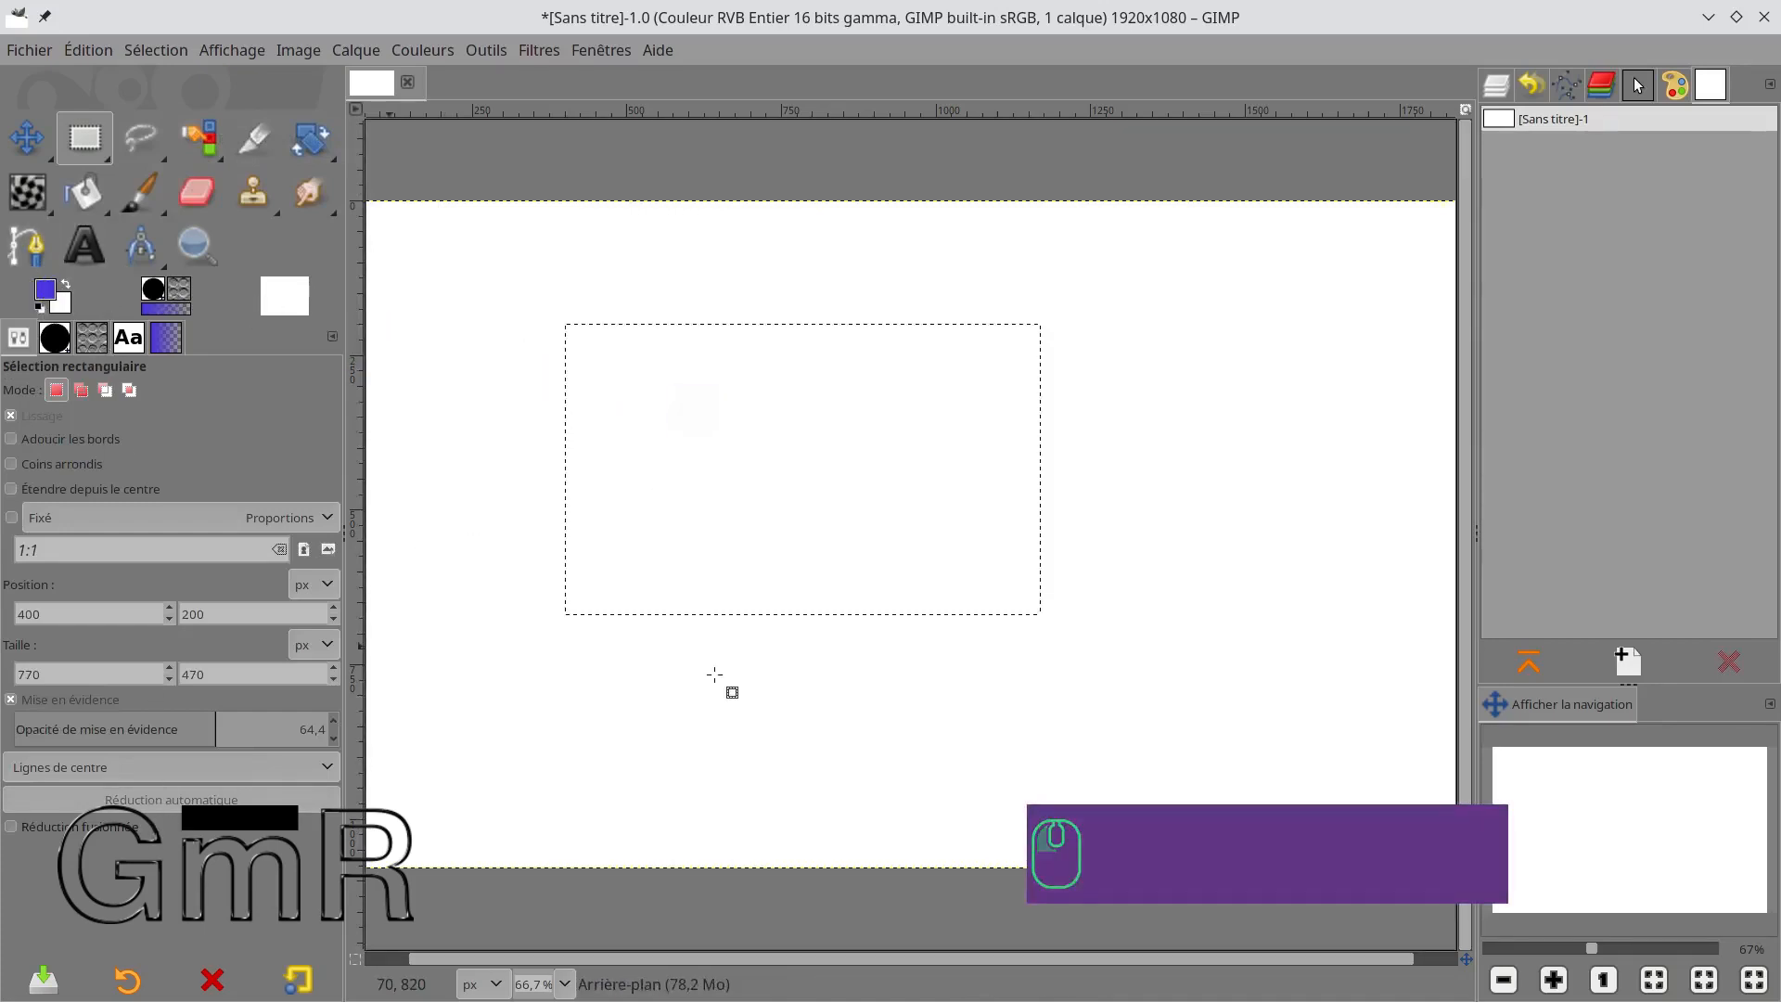
key(ctrl+comma)
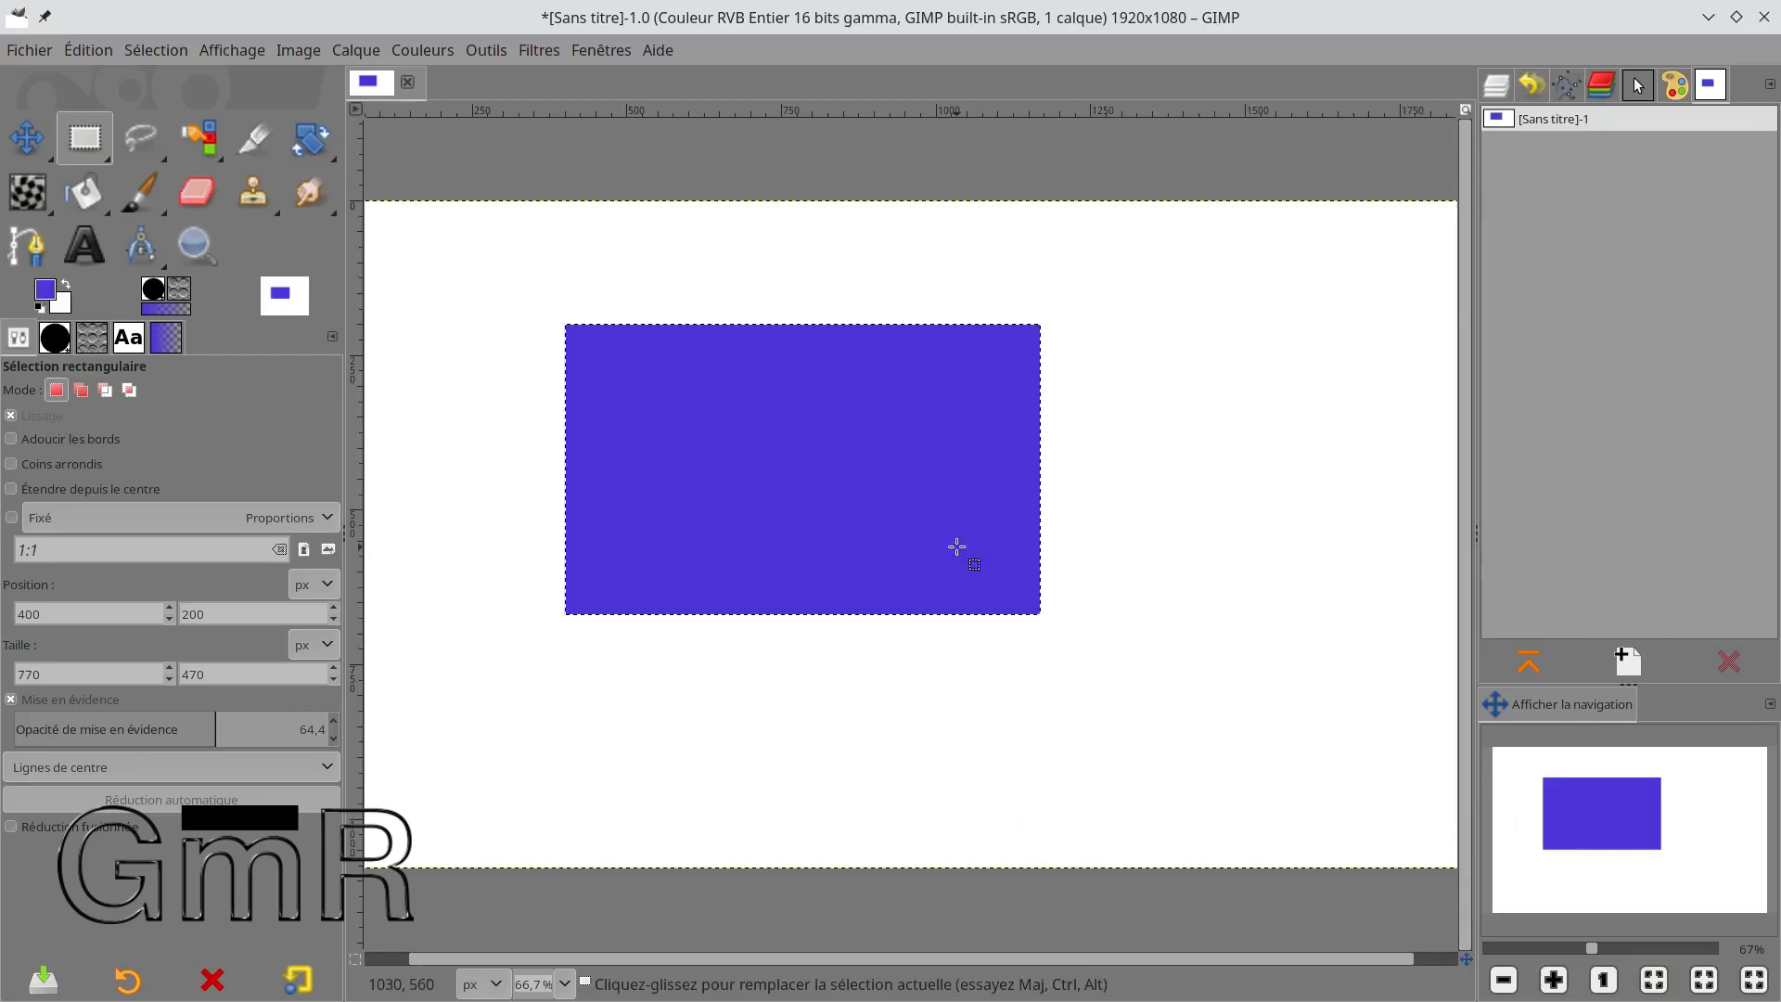
key(shift+ctrl+a)
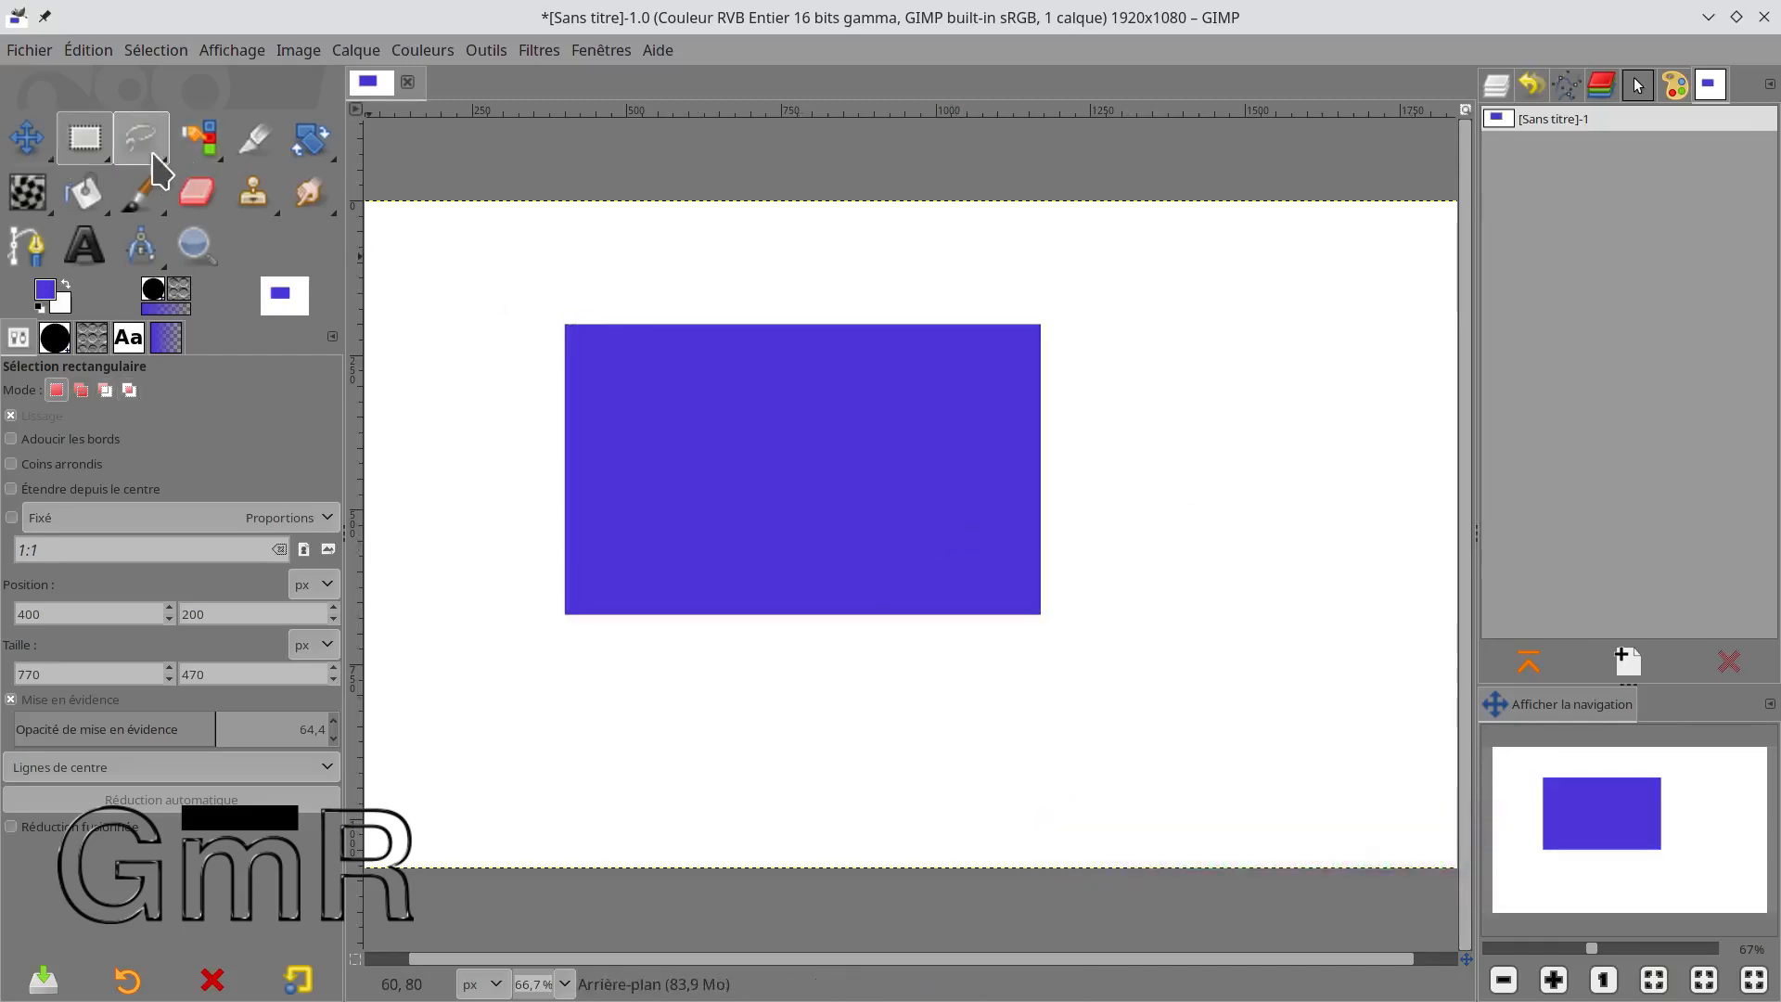
Outline a curved, tail-shaped area beside and below the blue rectangle with Free Select and fill it with the active recessed pattern.
click(140, 138)
mouse_move(1152, 460)
mouse_down()
mouse_move(798, 725)
mouse_move(1057, 798)
mouse_move(1234, 776)
mouse_up()
mouse_move(1287, 693)
mouse_down()
mouse_move(1293, 585)
mouse_move(1246, 513)
mouse_move(1159, 467)
mouse_up()
key(Return)
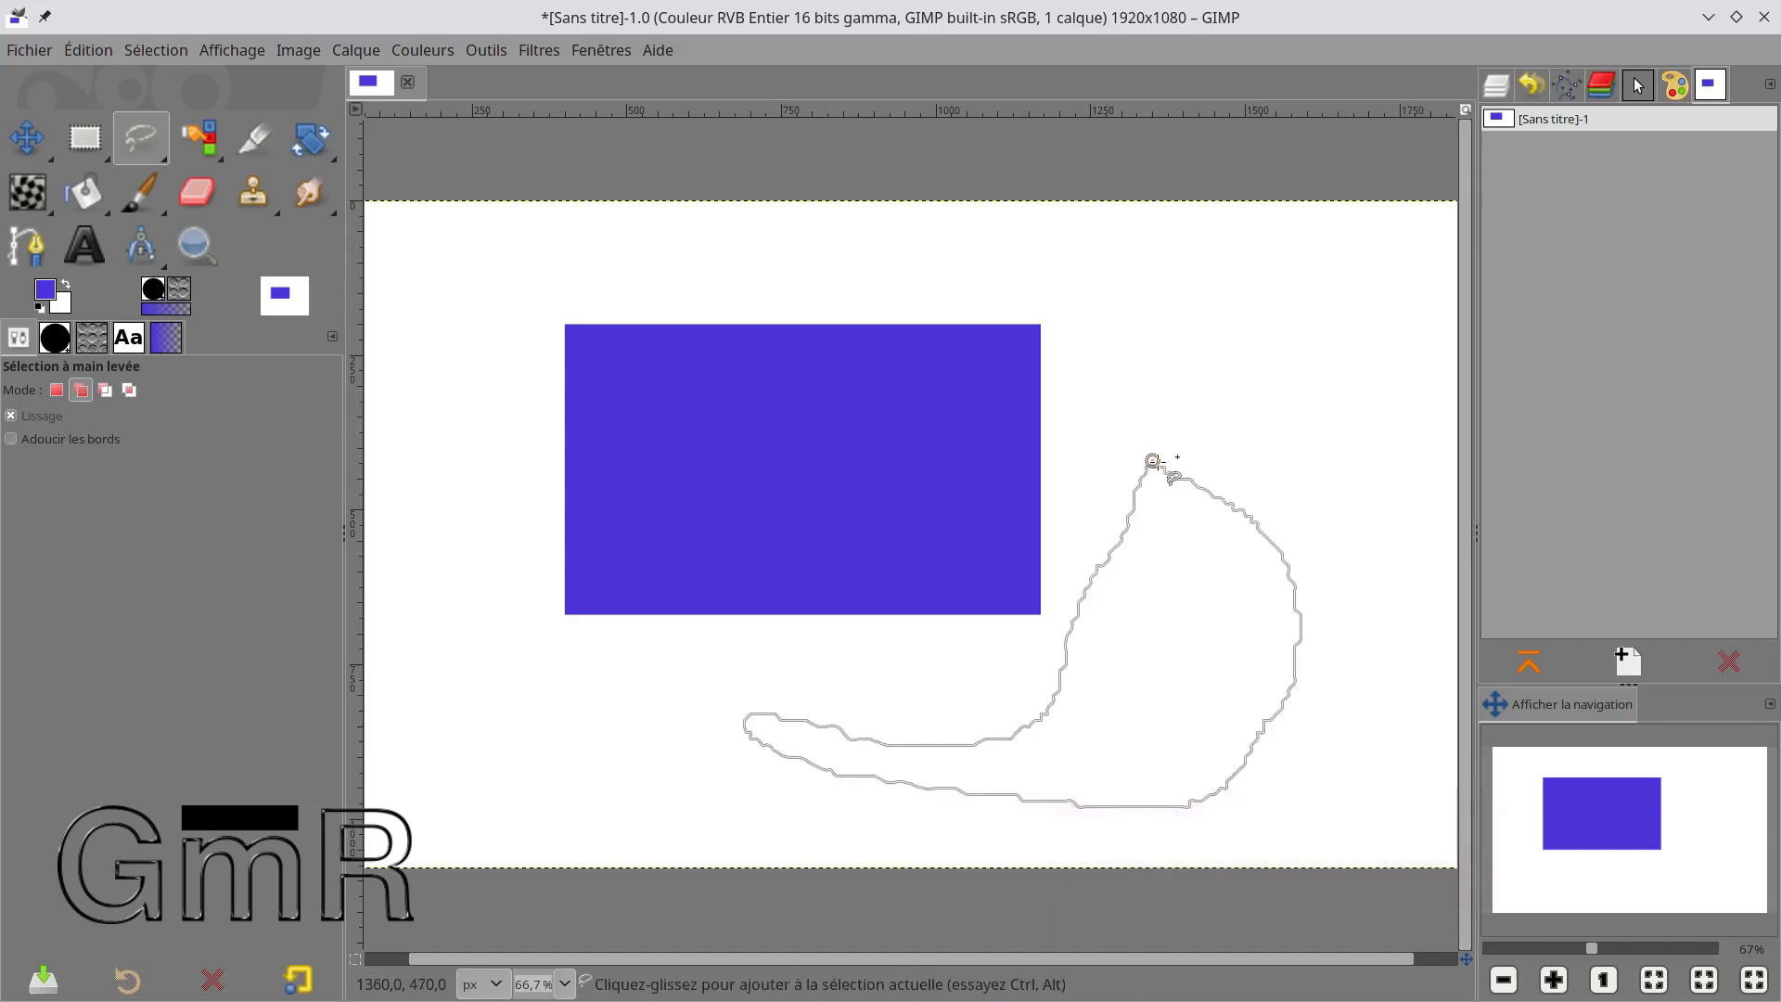
click(776, 212)
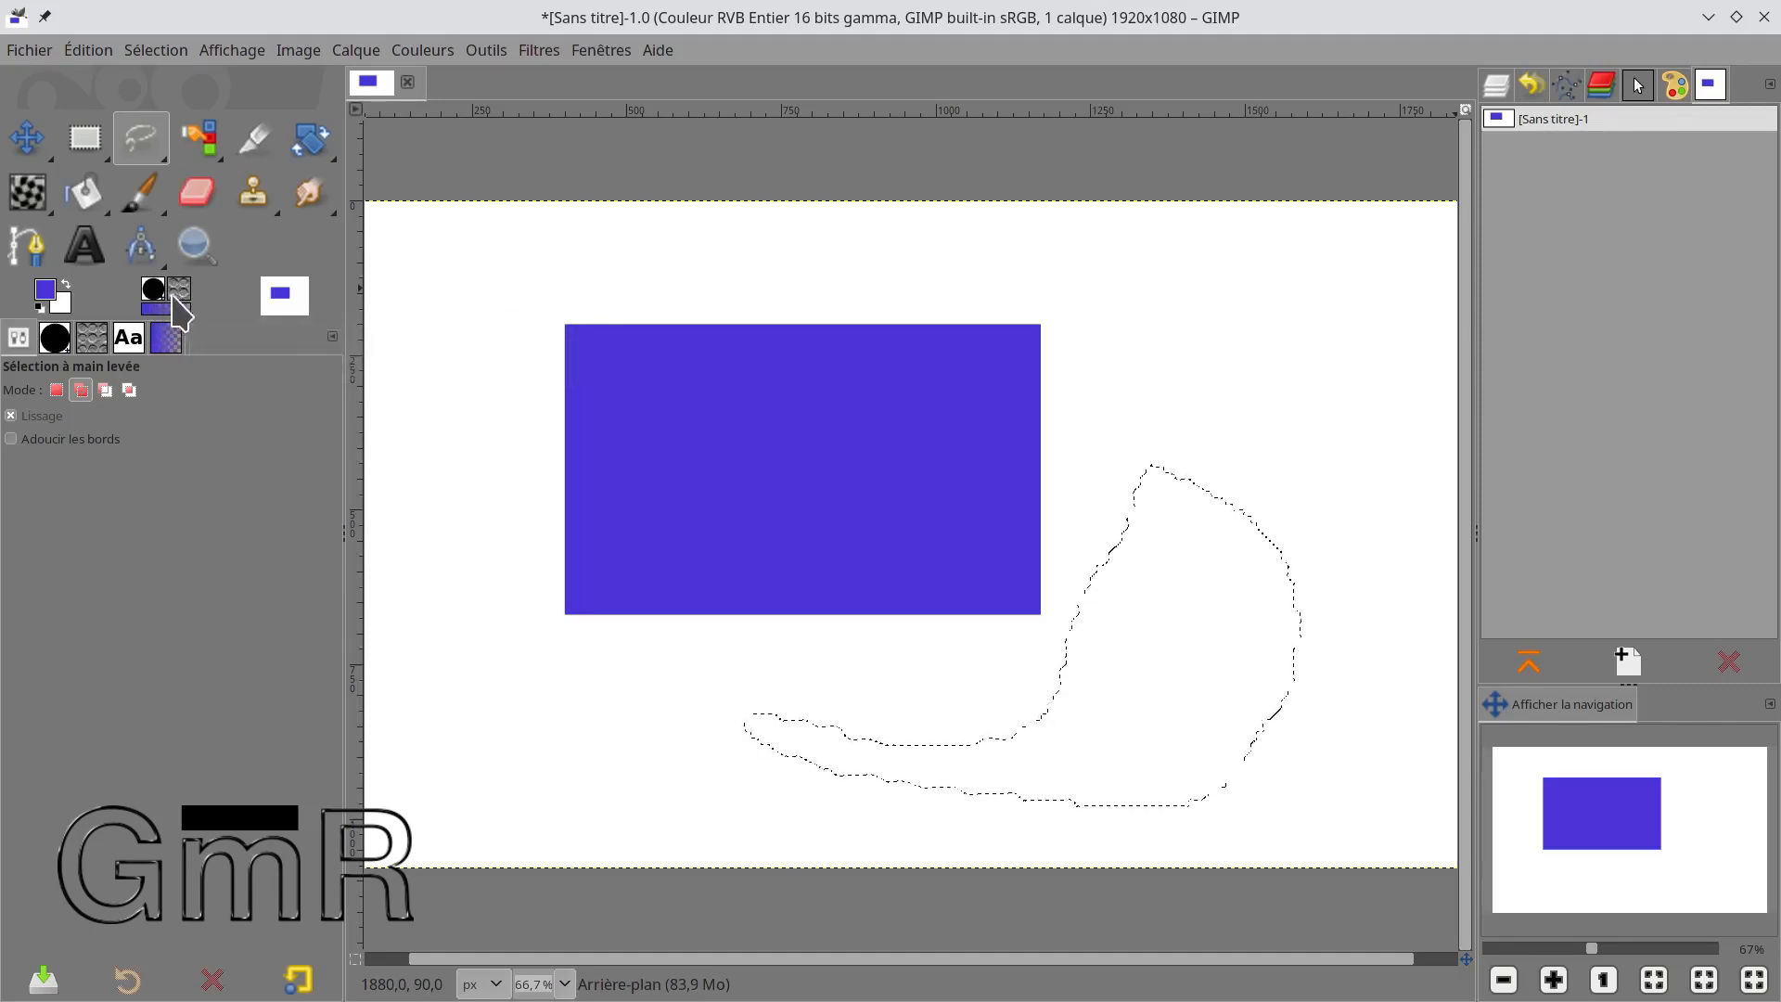
drag(177, 300, 1122, 668)
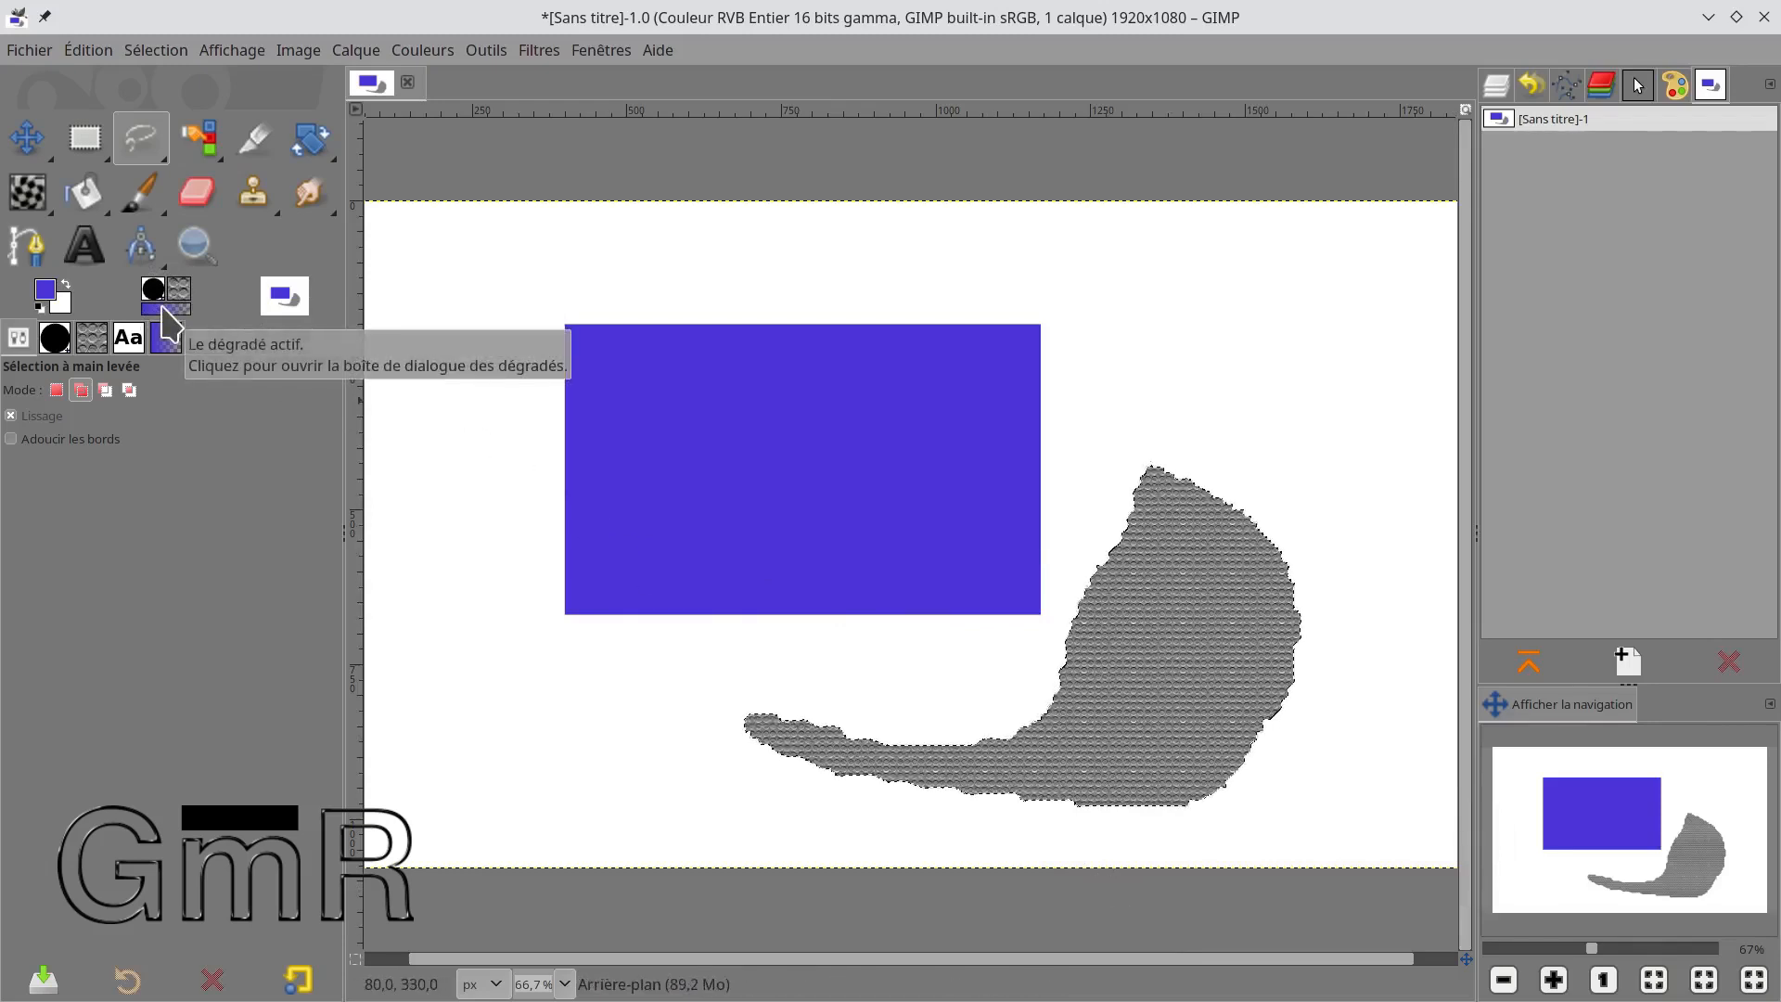
Pick dark red a70705 as the foreground colour, swap it into the background, and set the new foreground colour to black 000000.
click(43, 291)
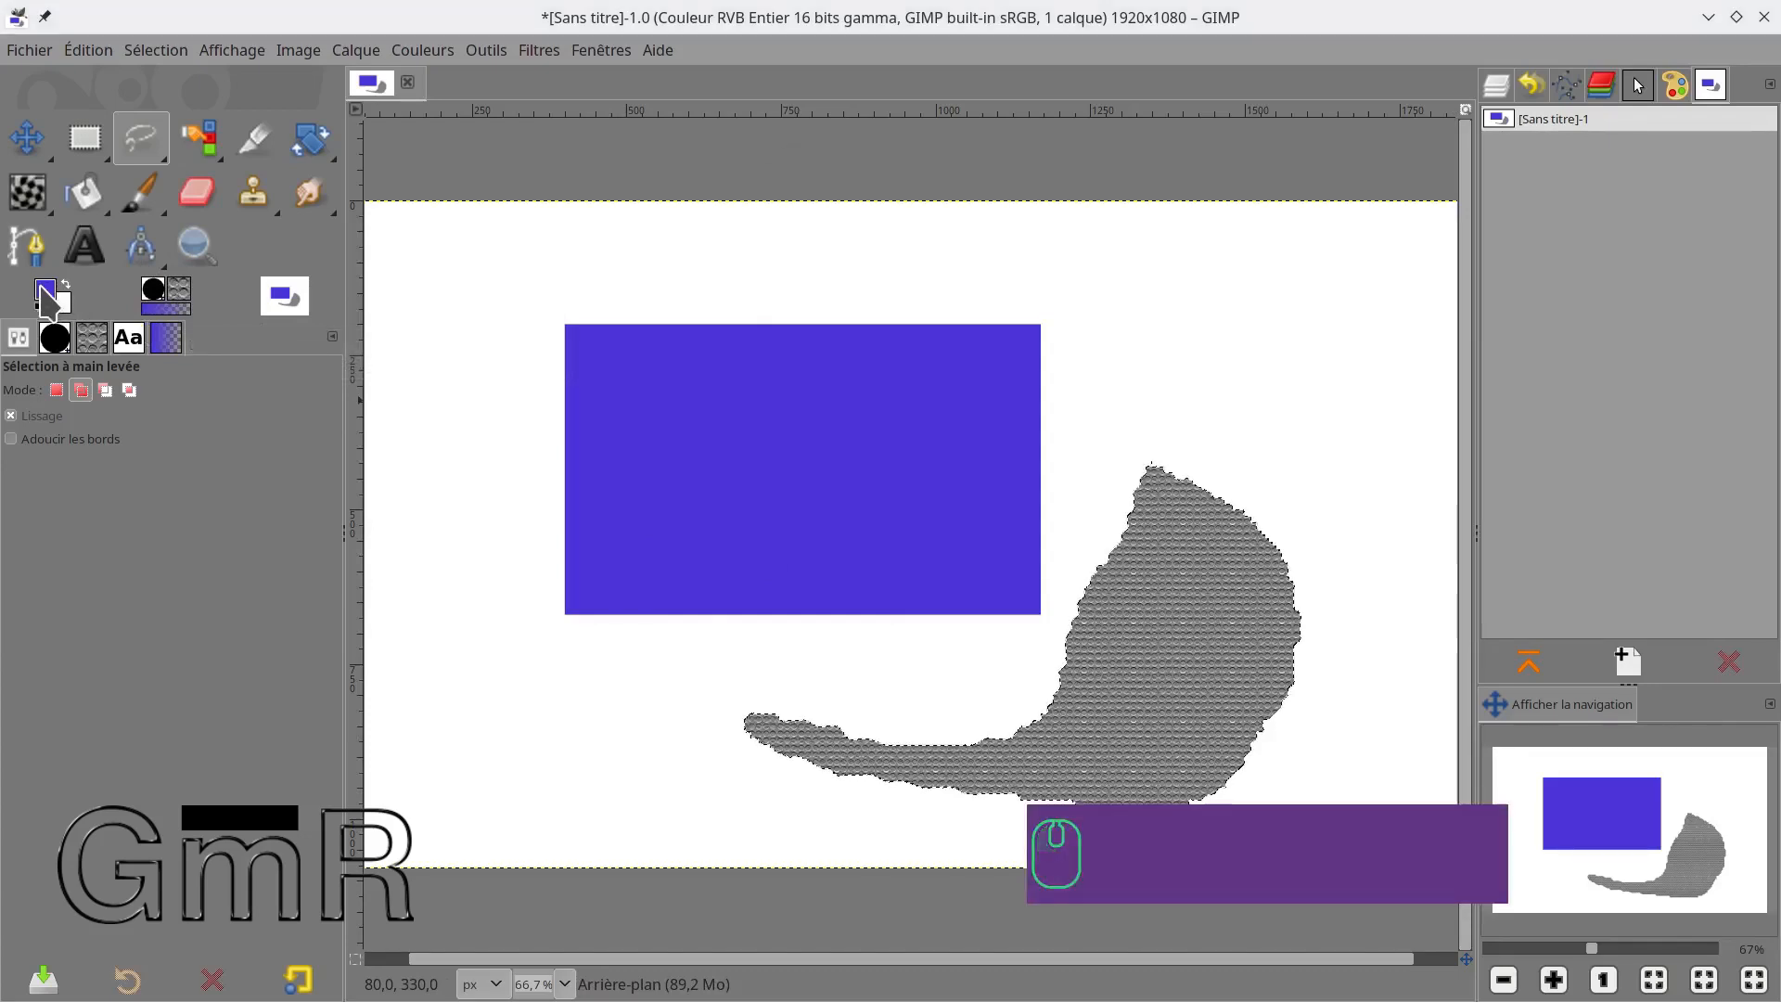
click(1114, 473)
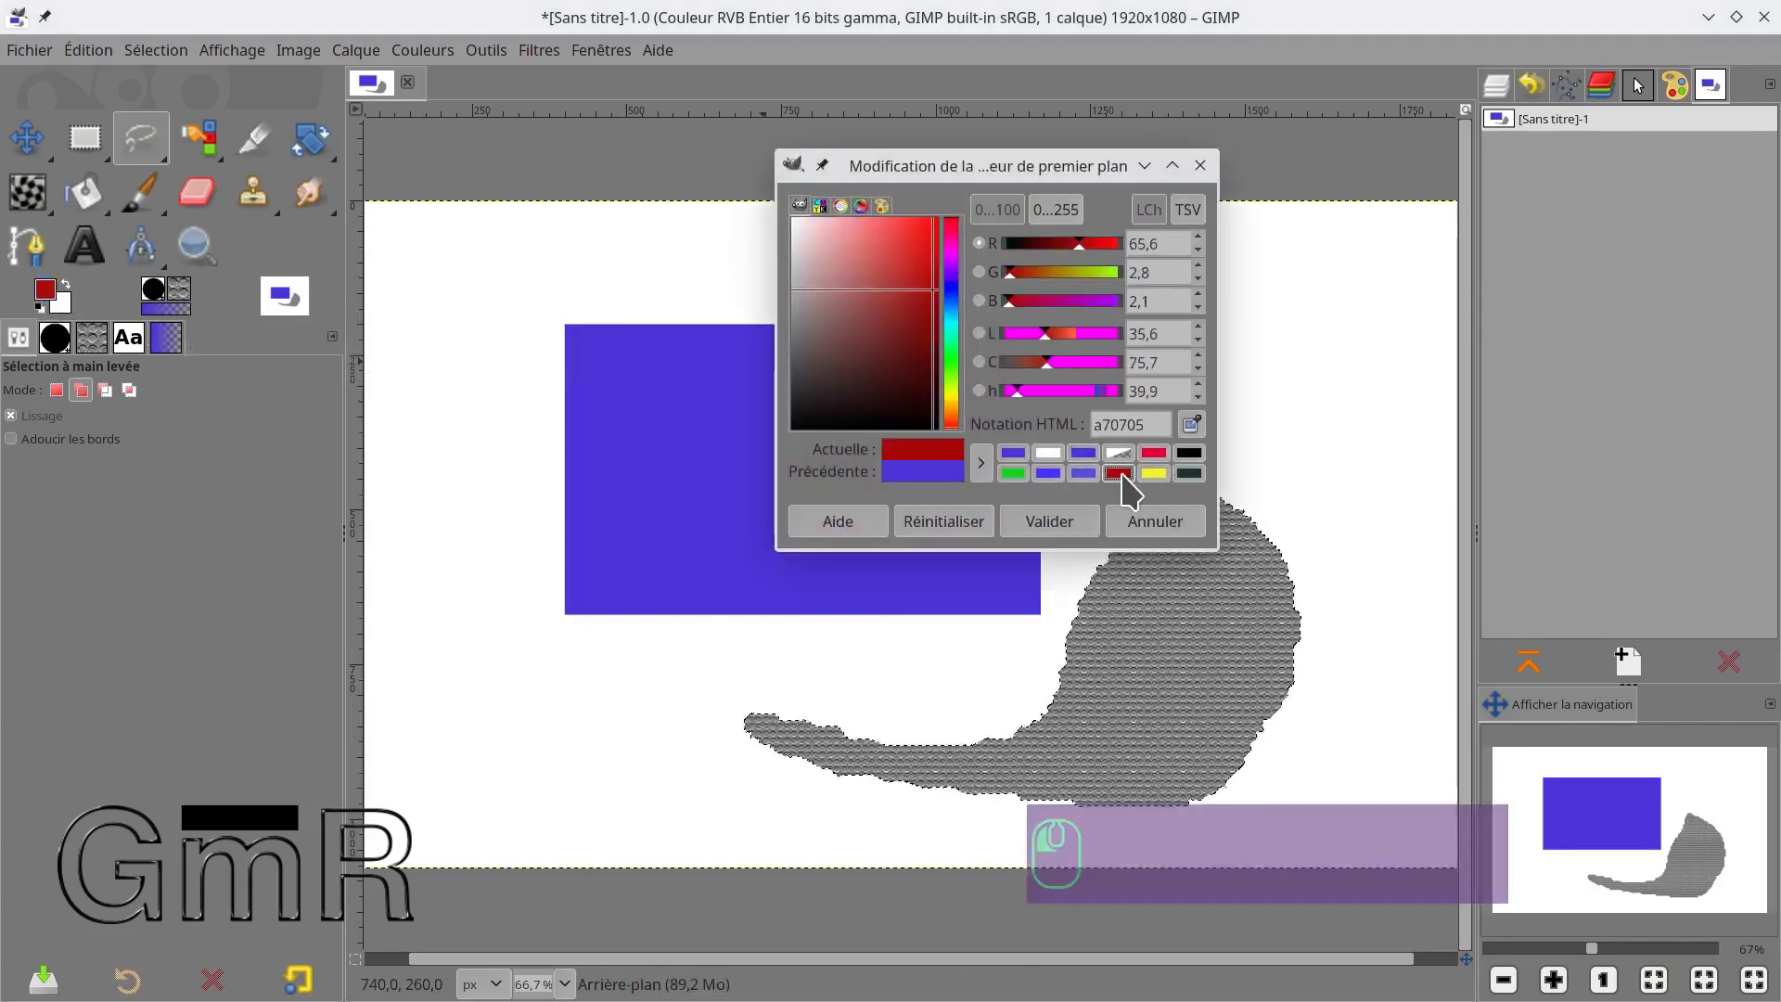
click(1050, 521)
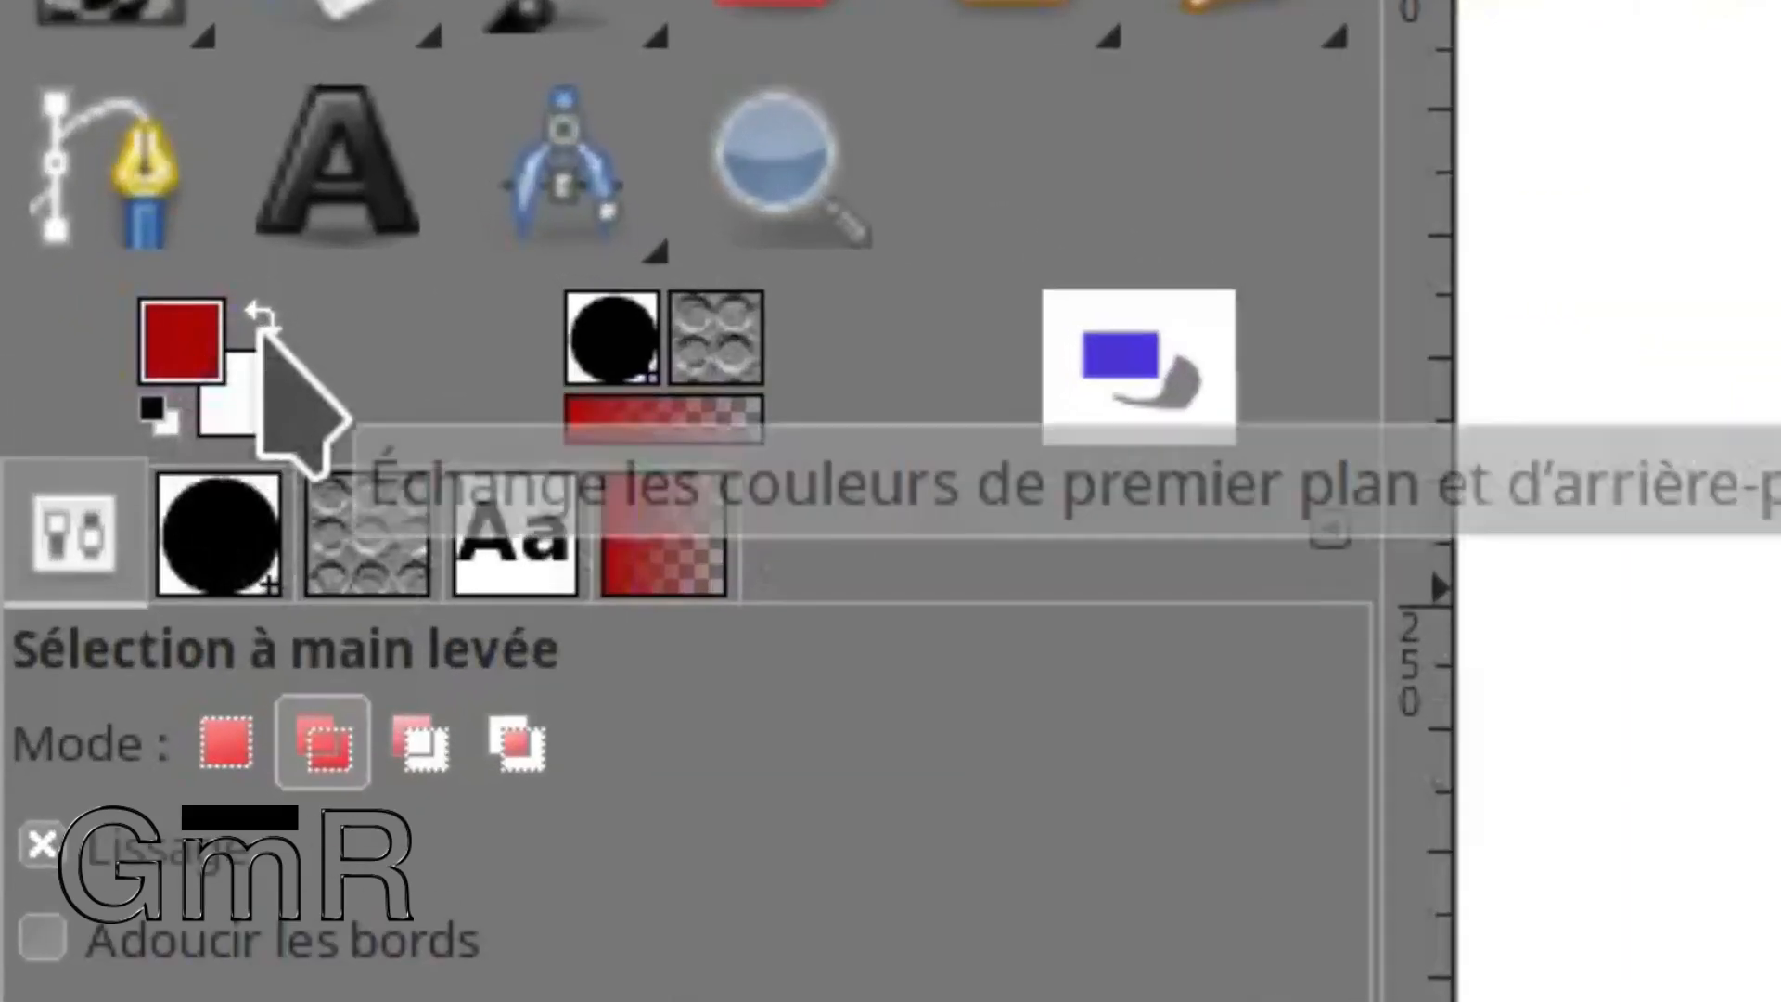
click(262, 321)
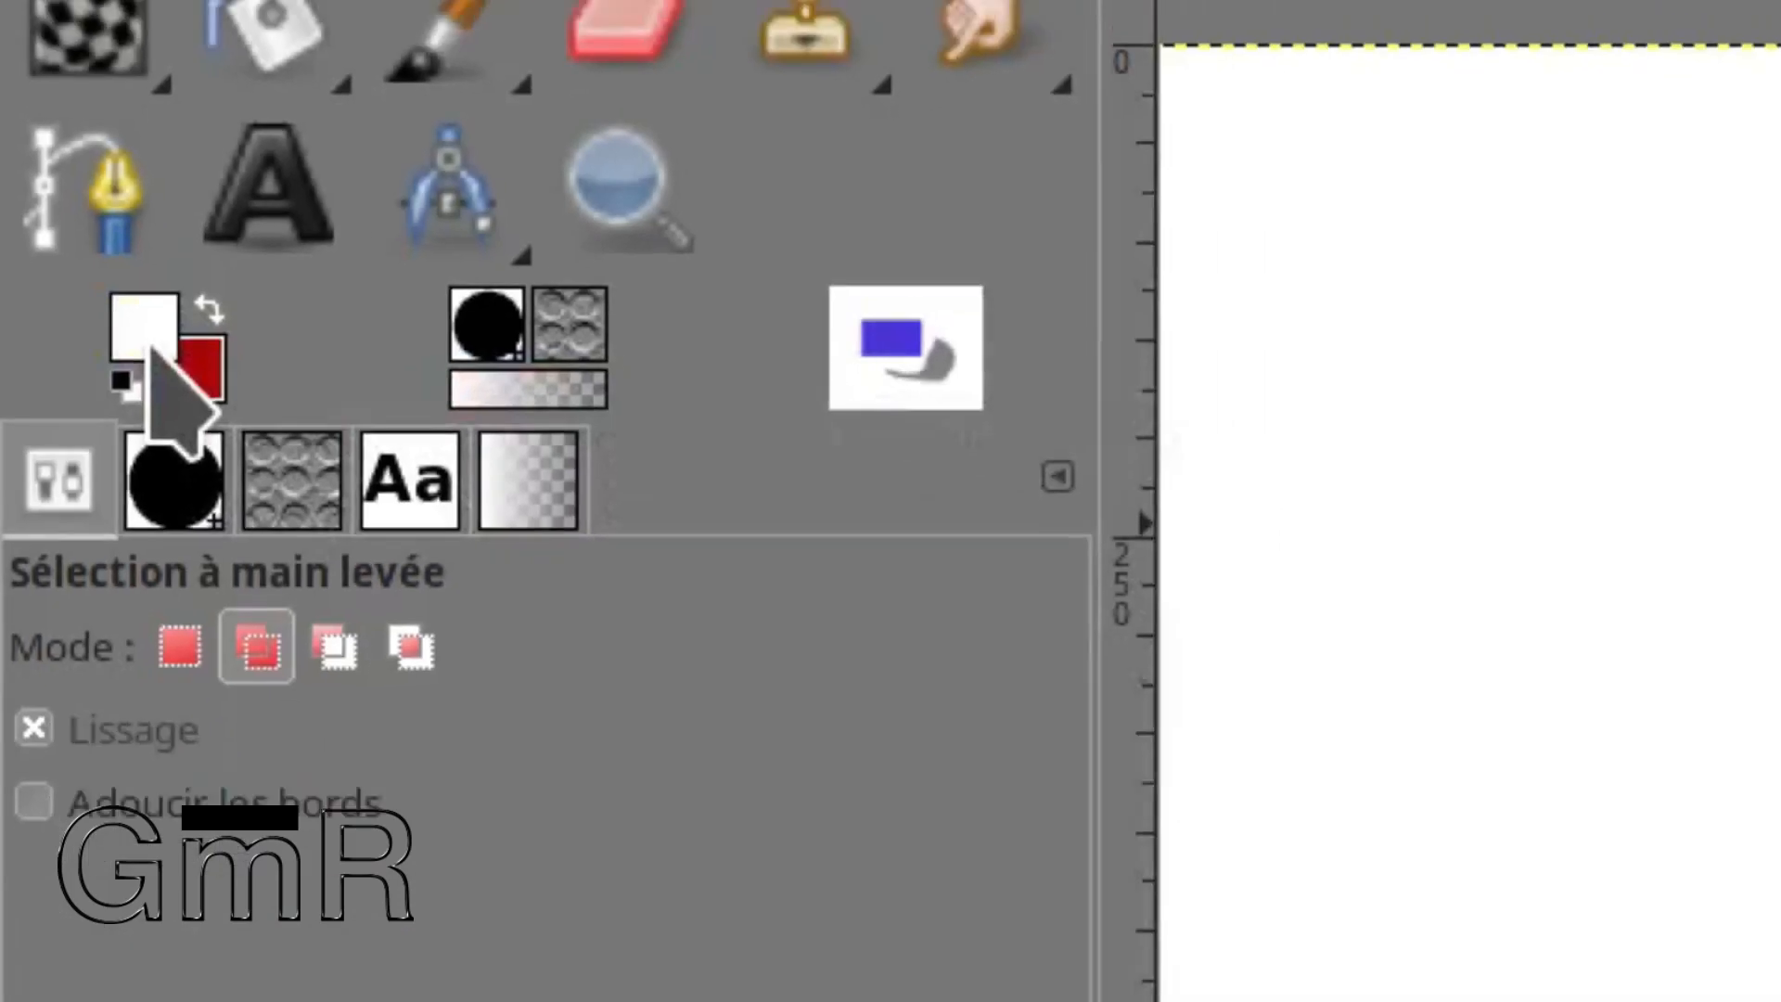
click(150, 350)
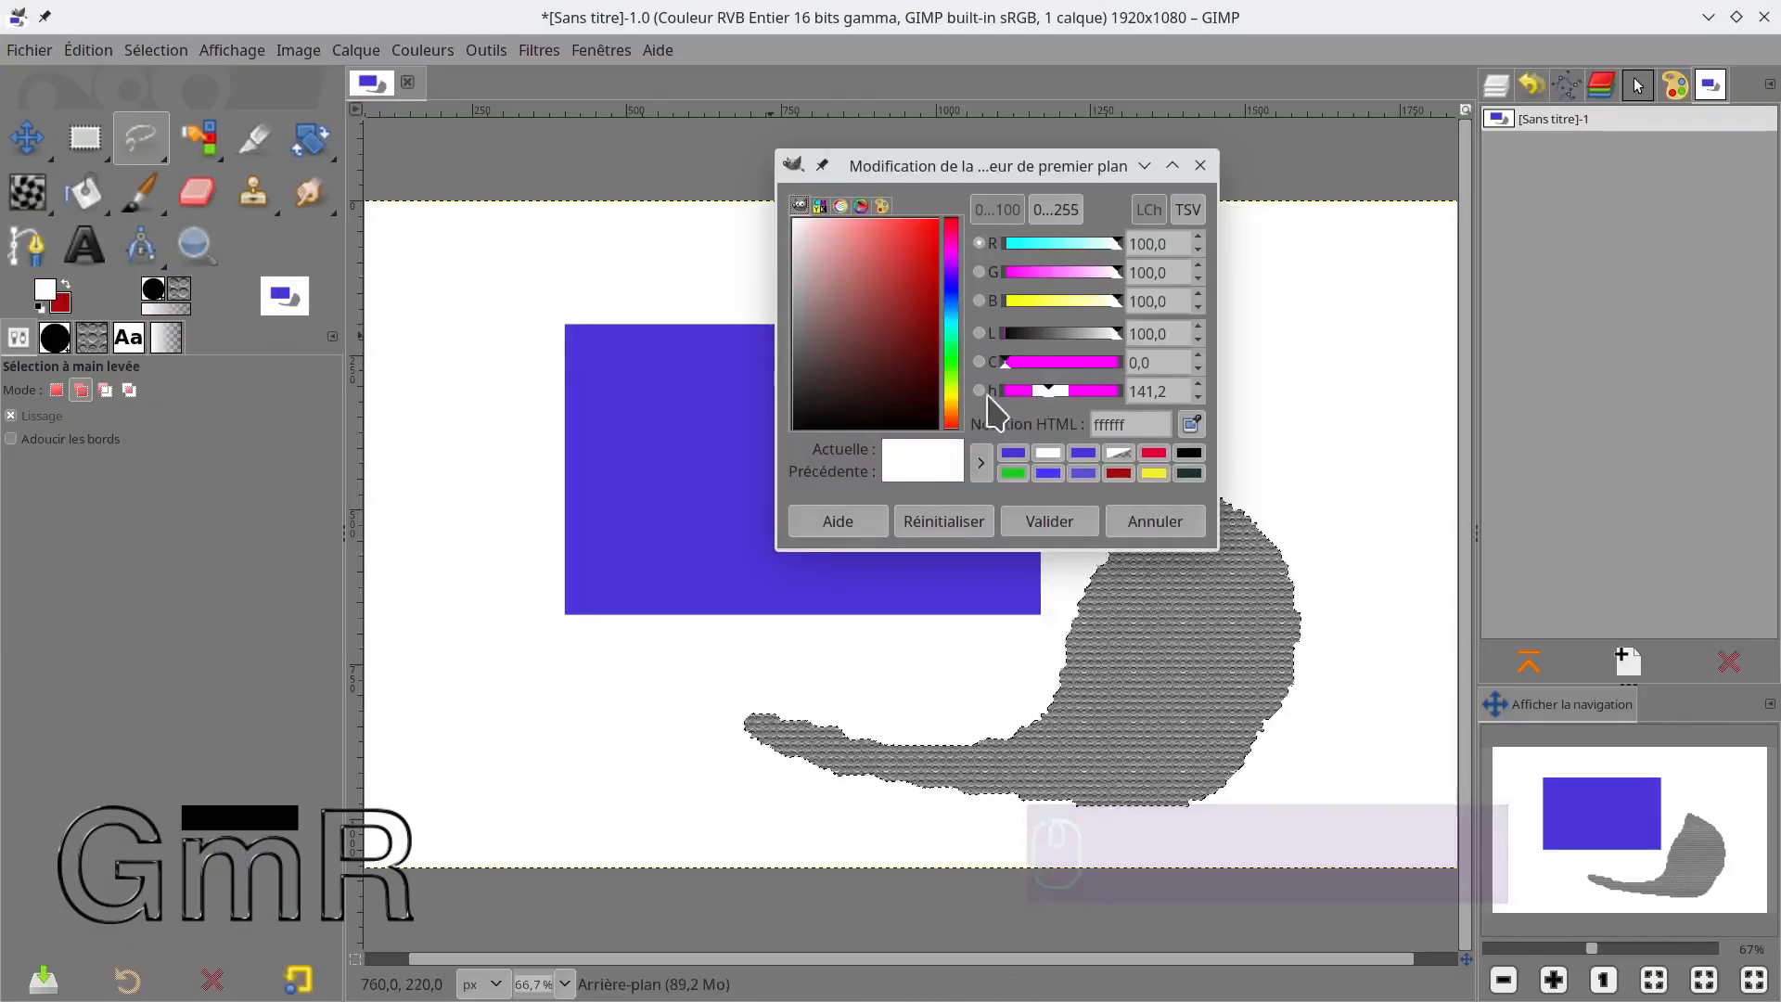
click(1187, 458)
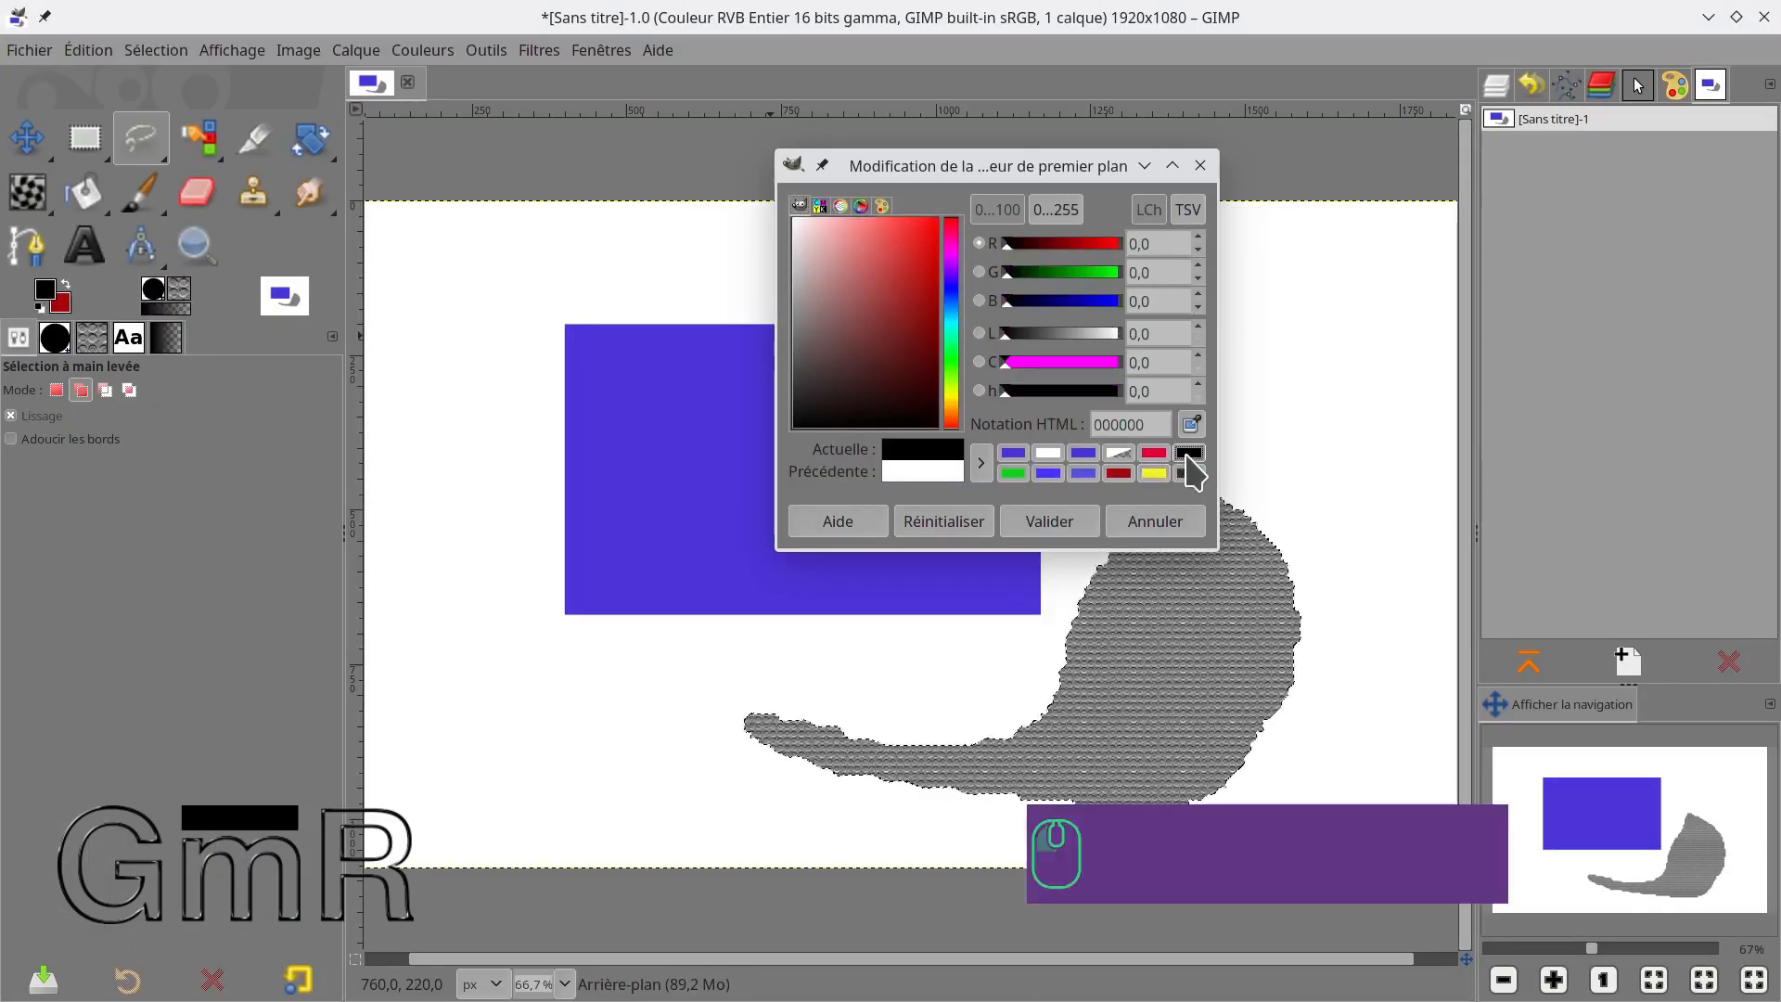
click(1048, 521)
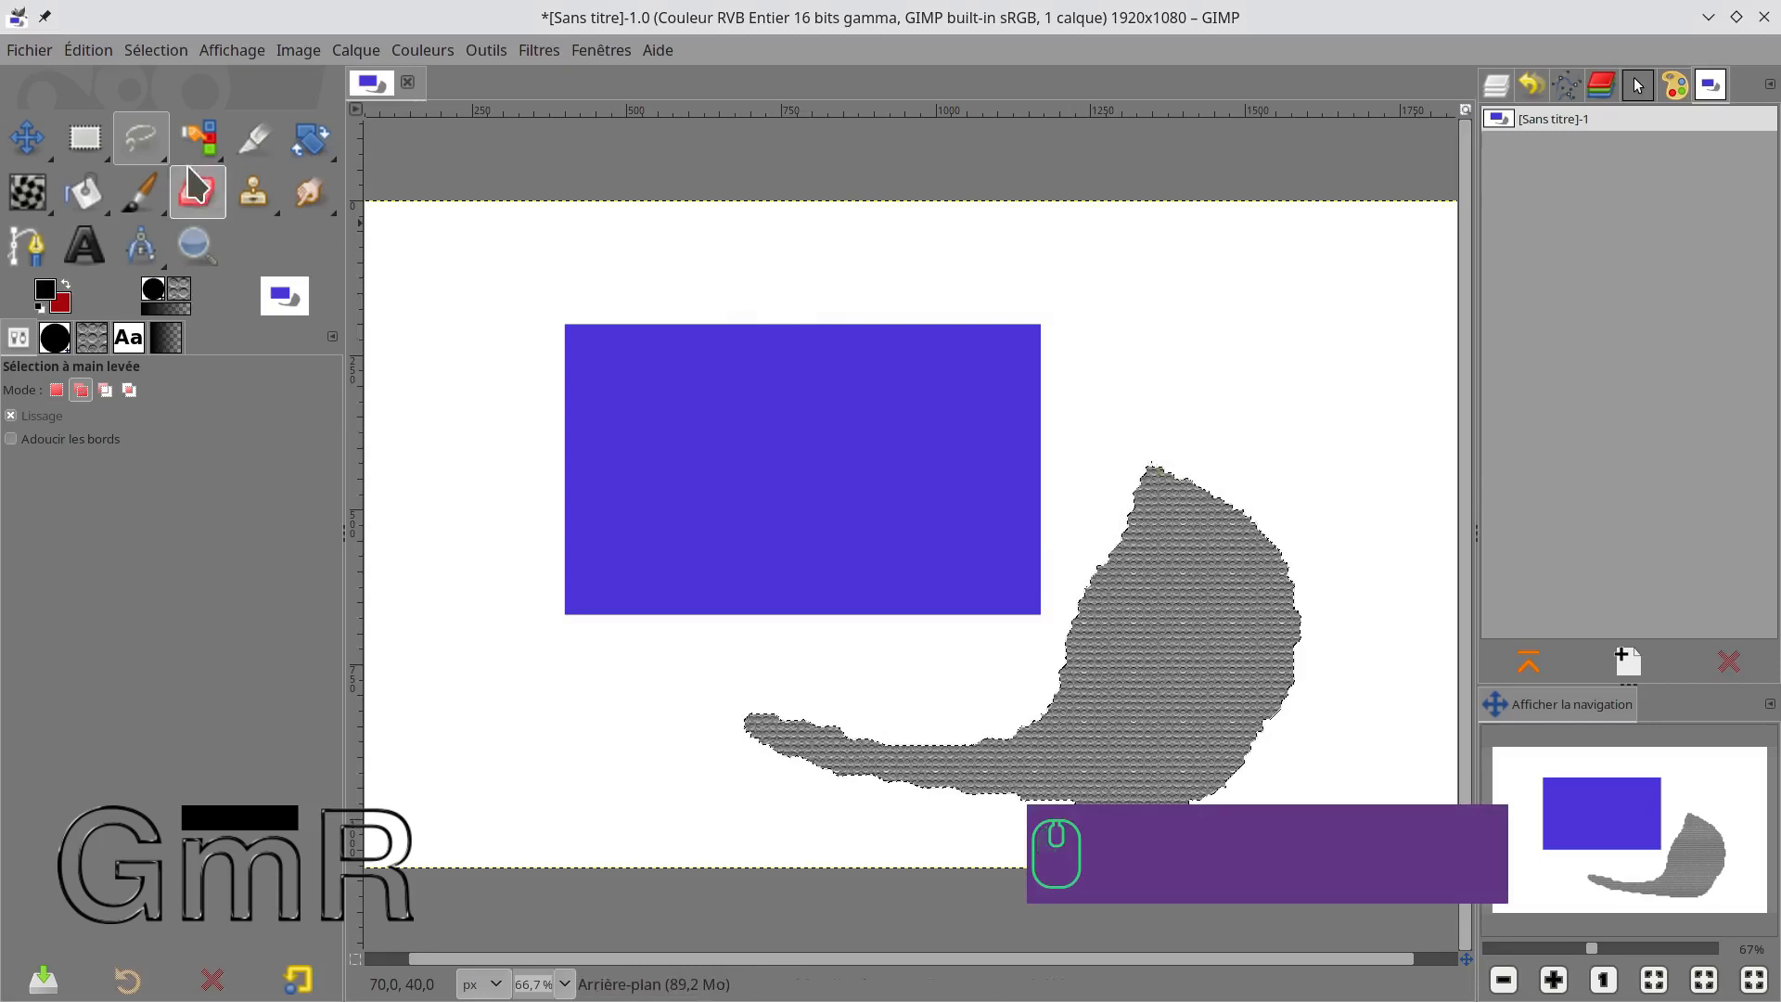
Make a 100 × 900 px rectangular selection at position 180, 40 beside the blue rectangle and swap the foreground and background colours.
click(84, 138)
drag(485, 227, 428, 782)
click(435, 404)
key(x)
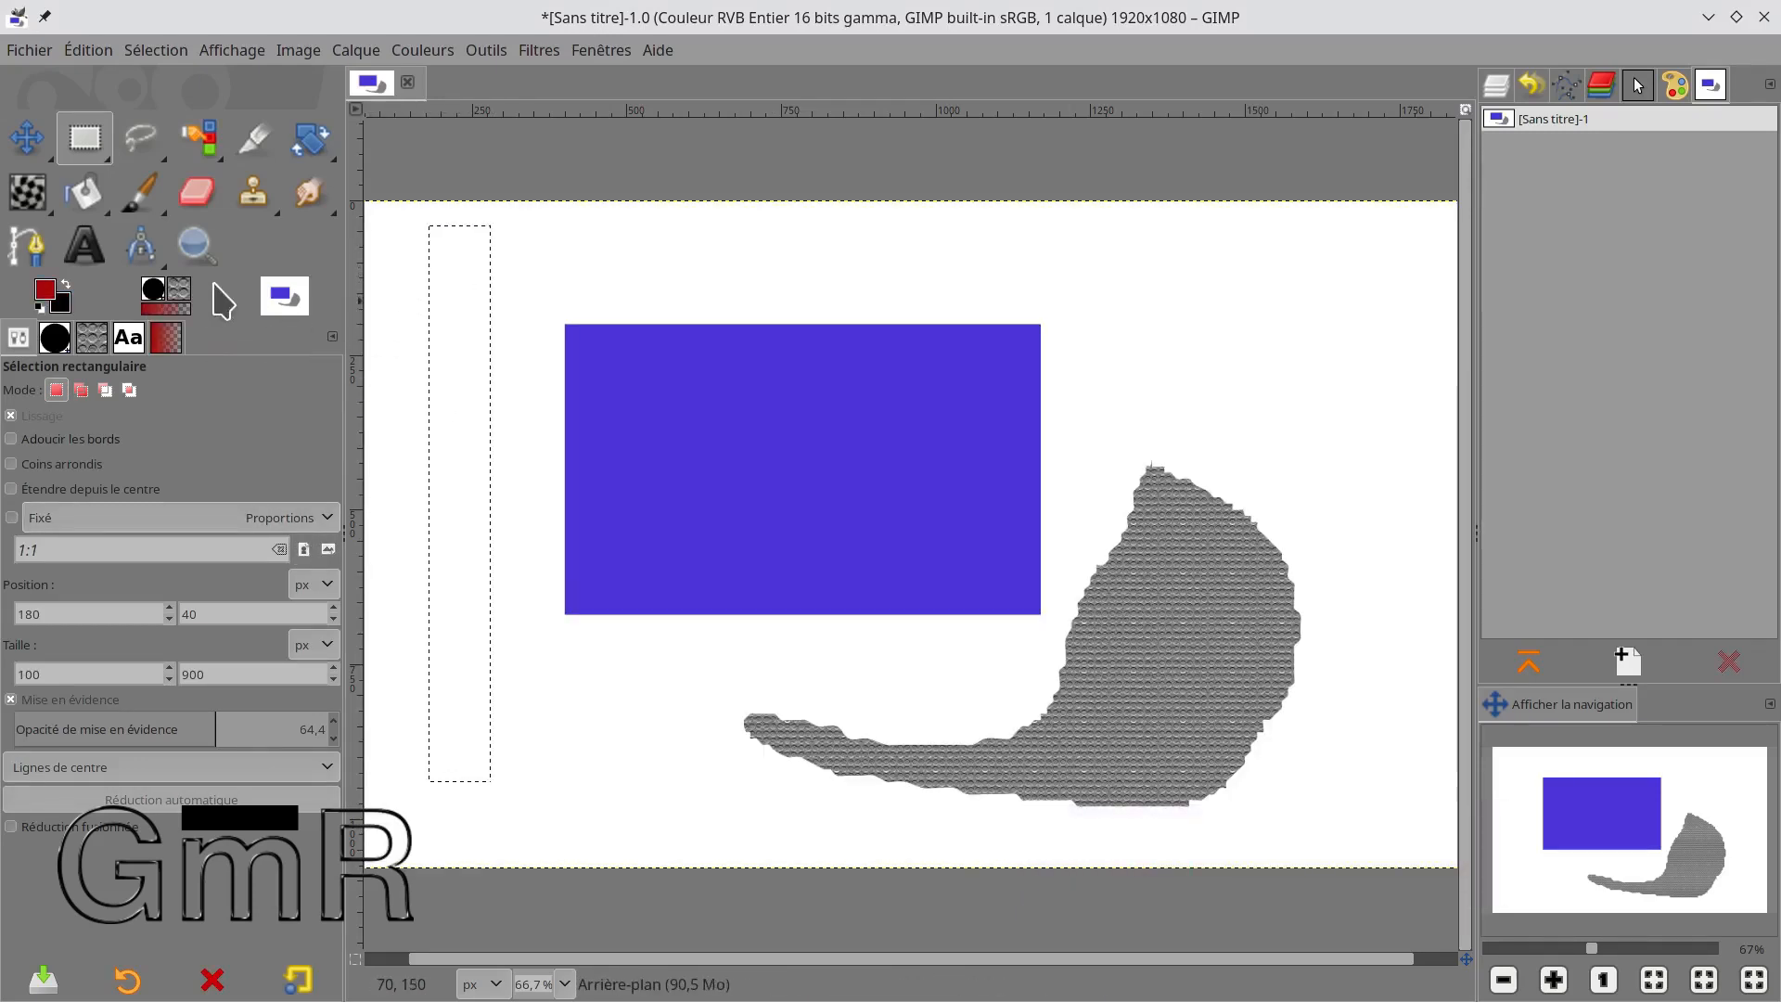
Open the gradient list from the active gradient indicator, try the Abstract 1 gradient and switch to Browns.
click(152, 314)
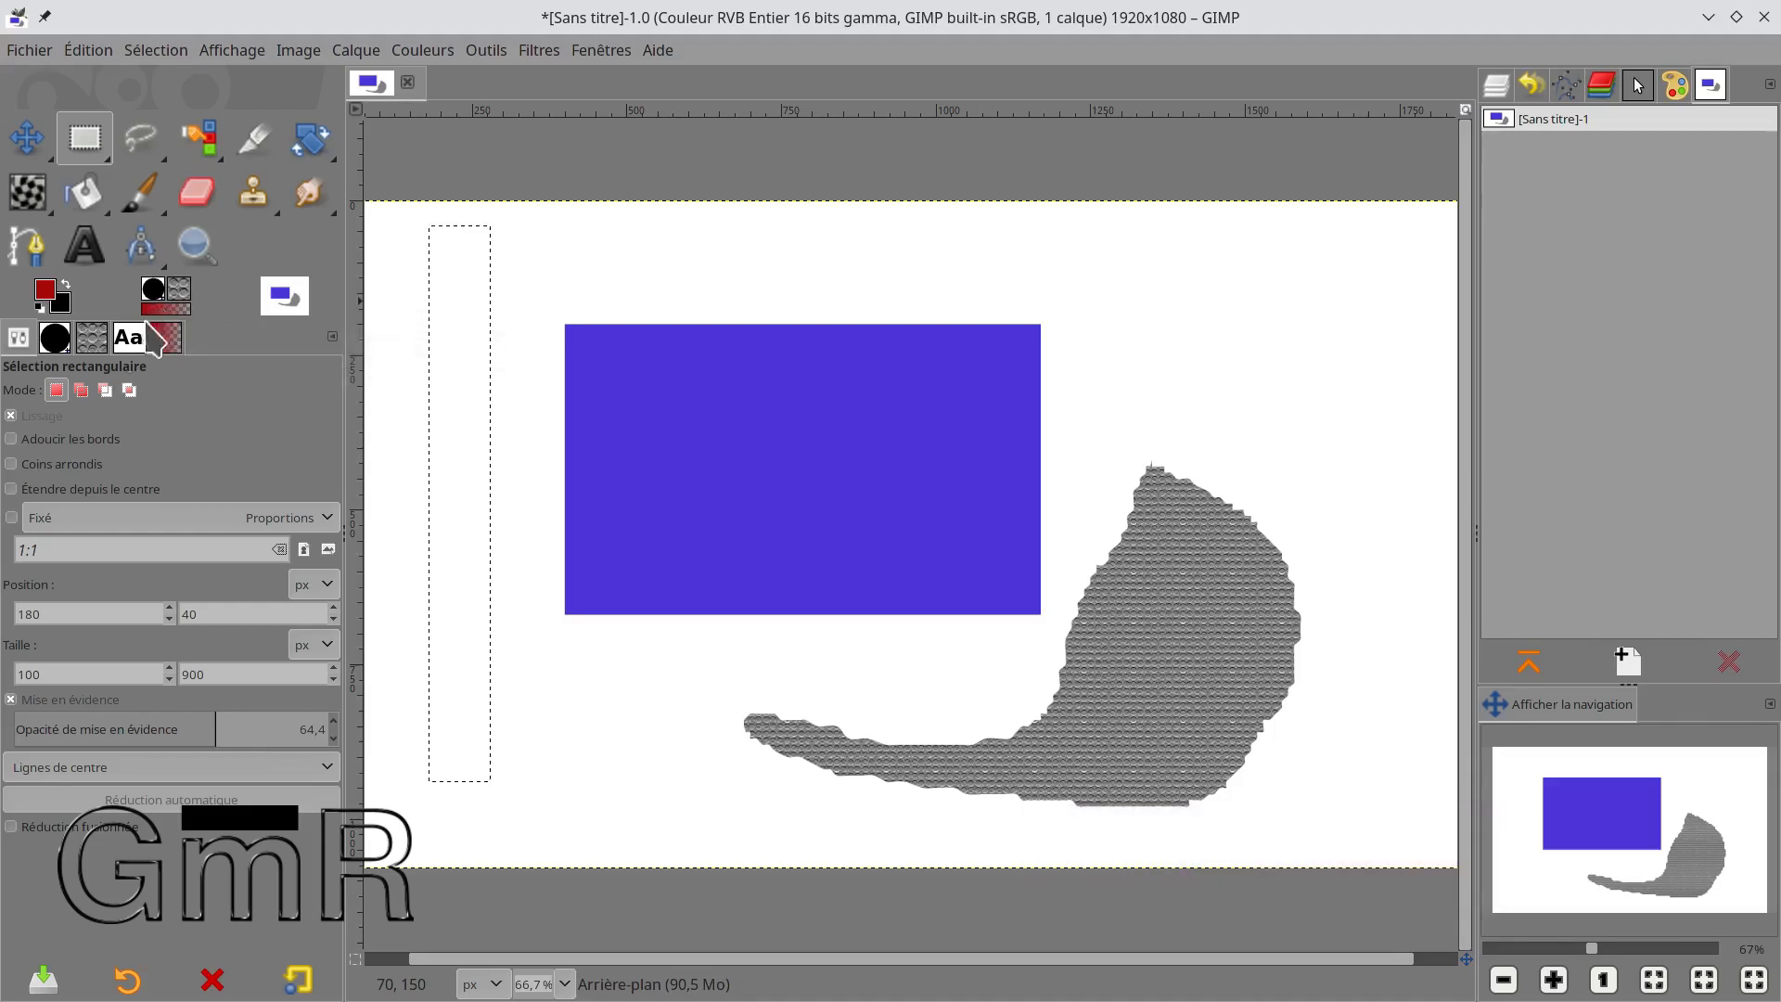
click(22, 353)
click(172, 317)
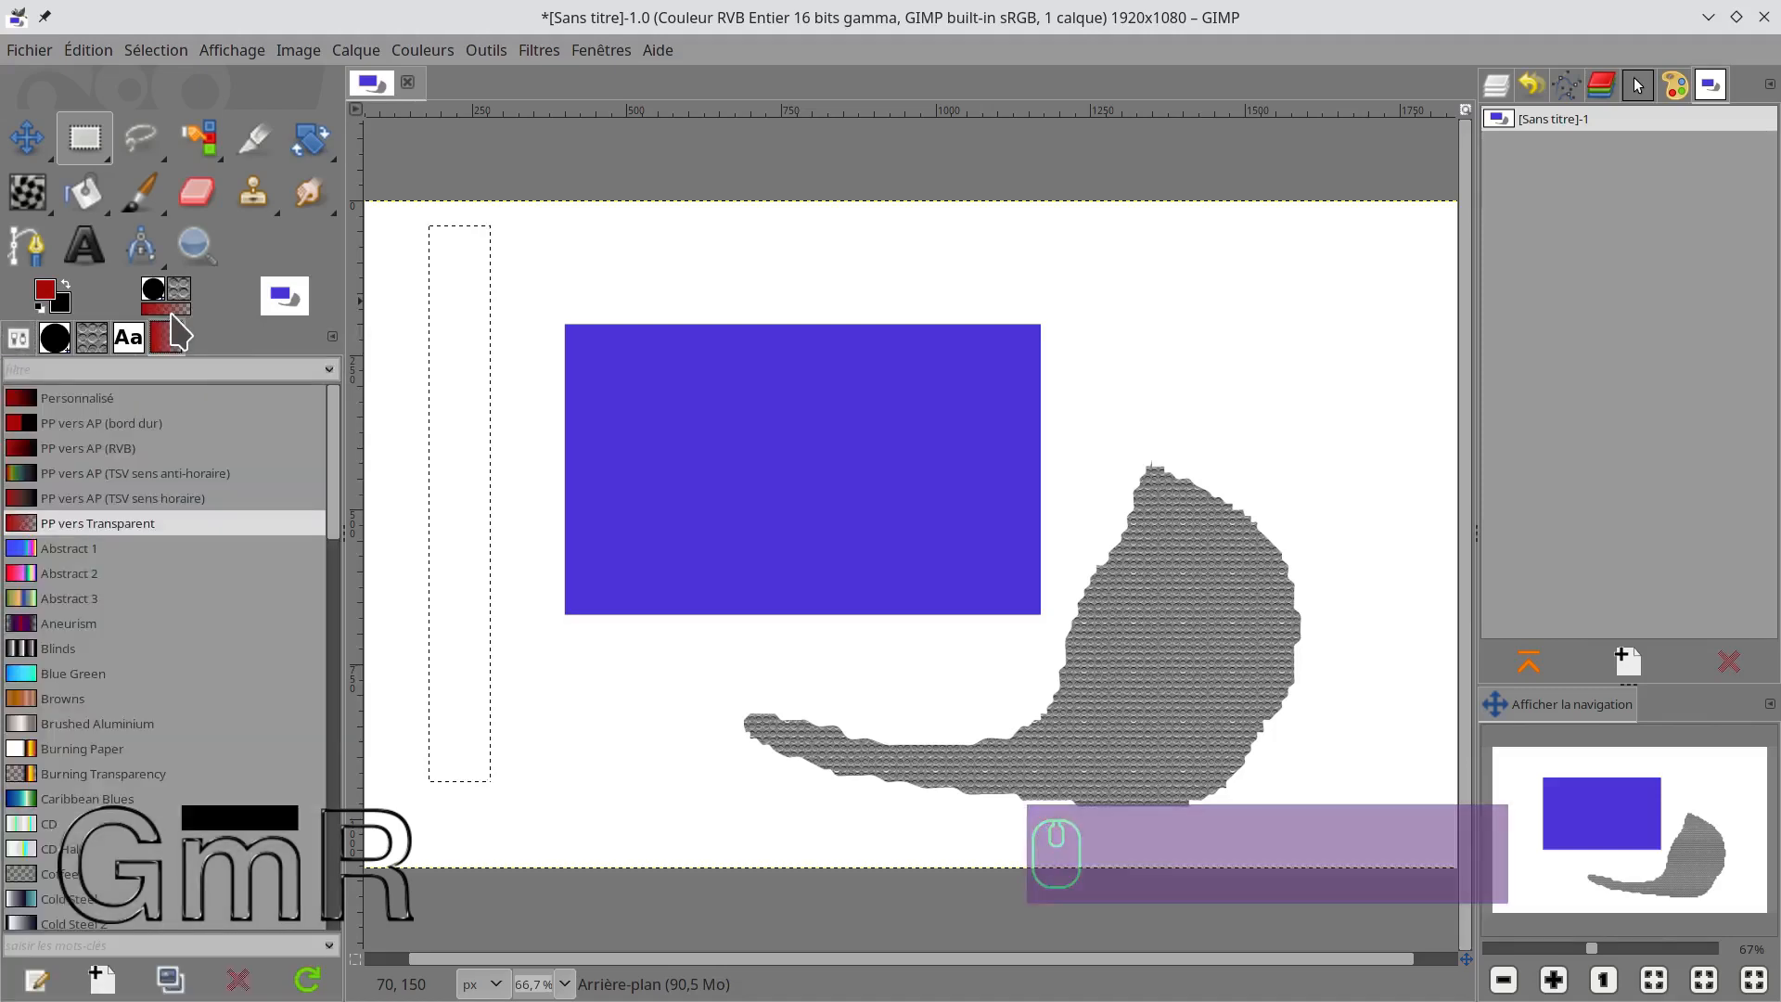
click(82, 555)
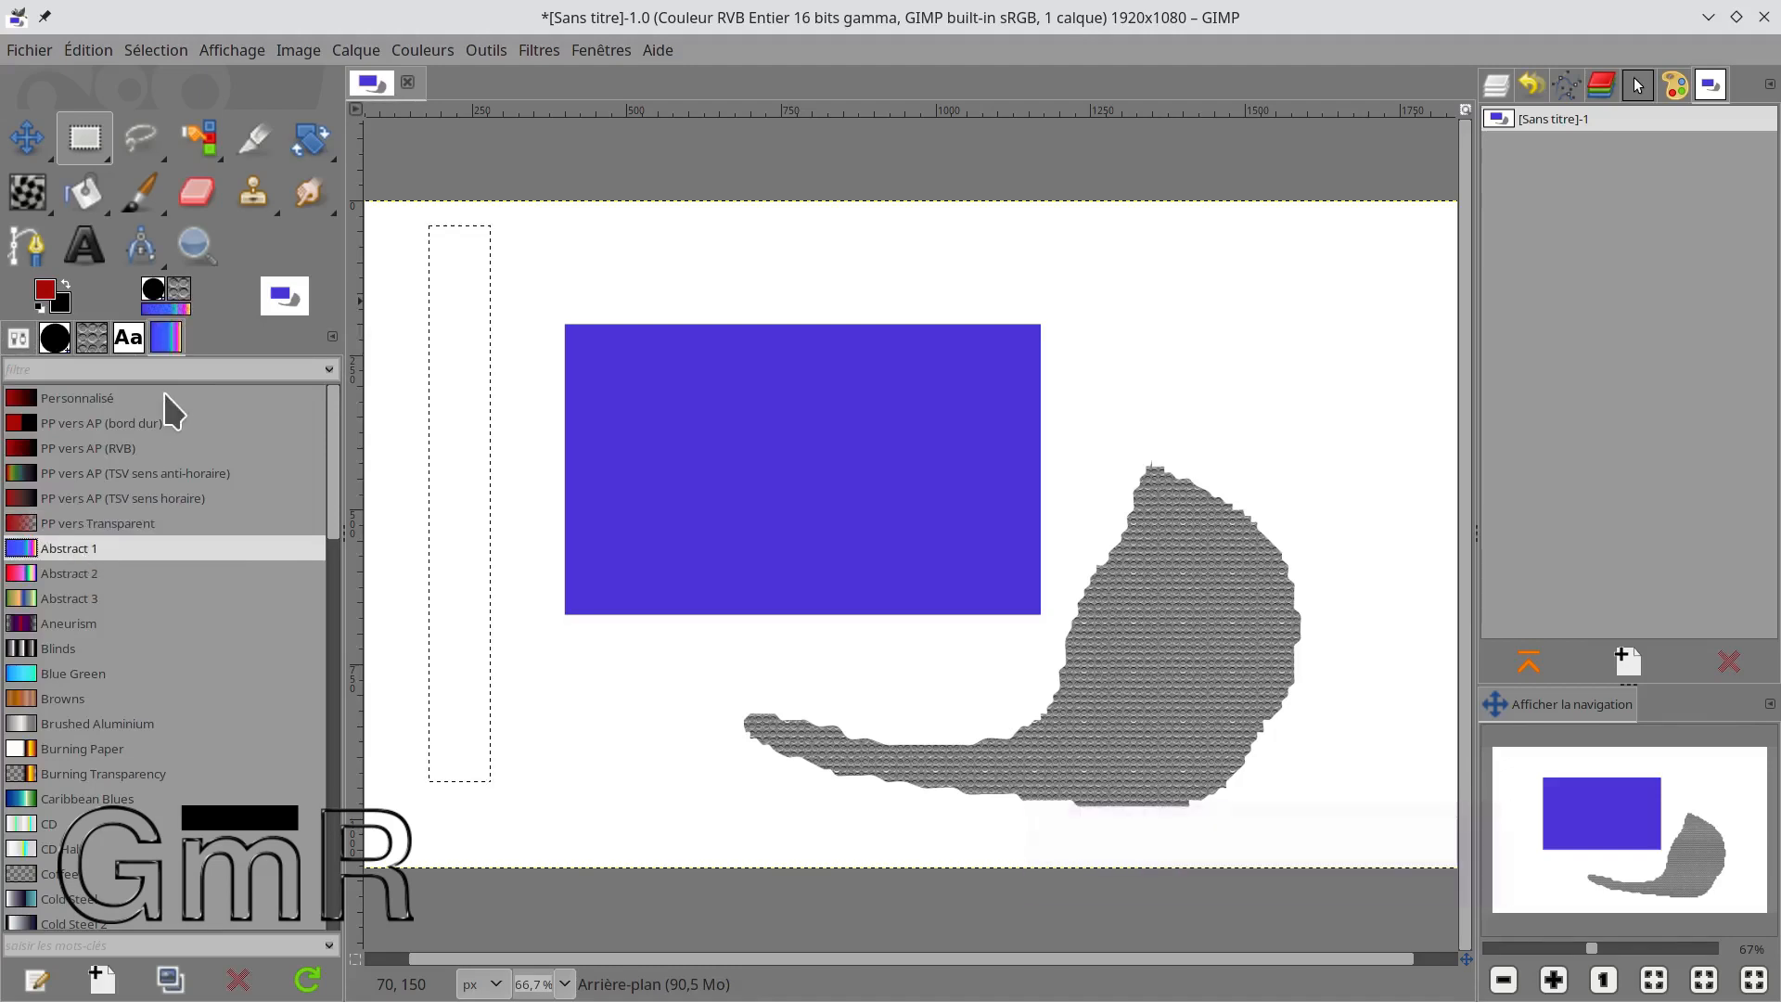
click(63, 702)
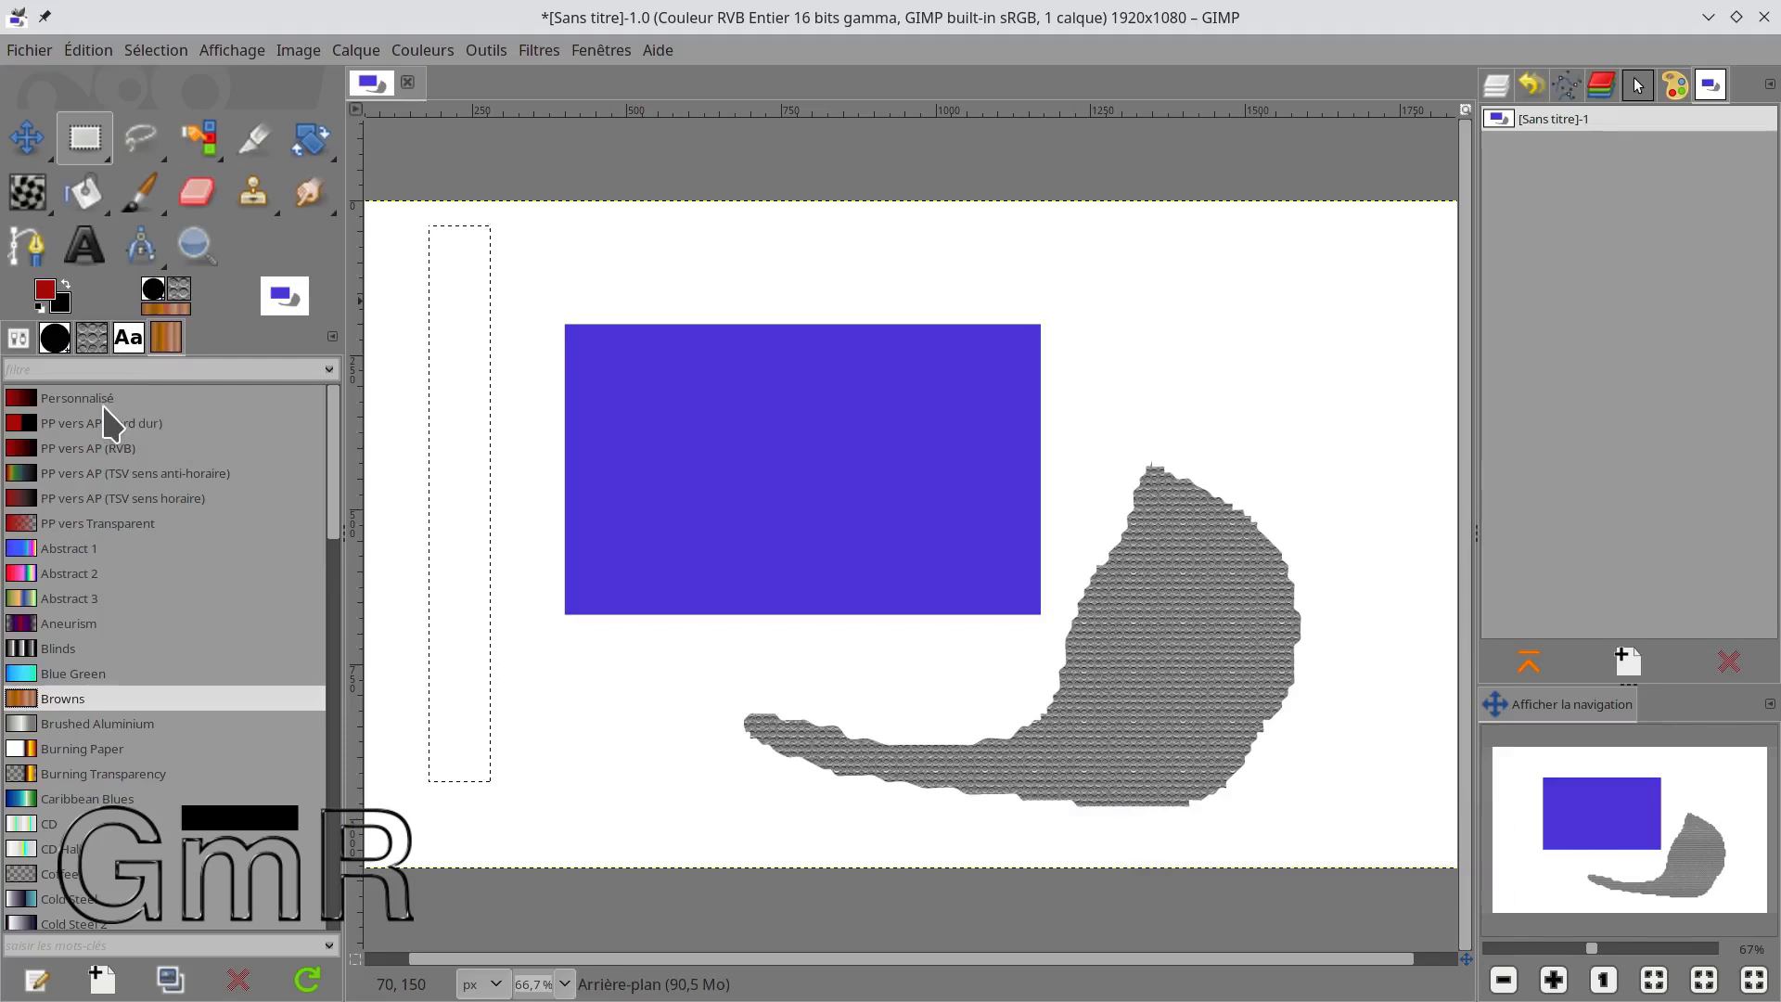
Detach the Images and Gradients dialogs from their docks as floating windows and close them both.
click(1710, 84)
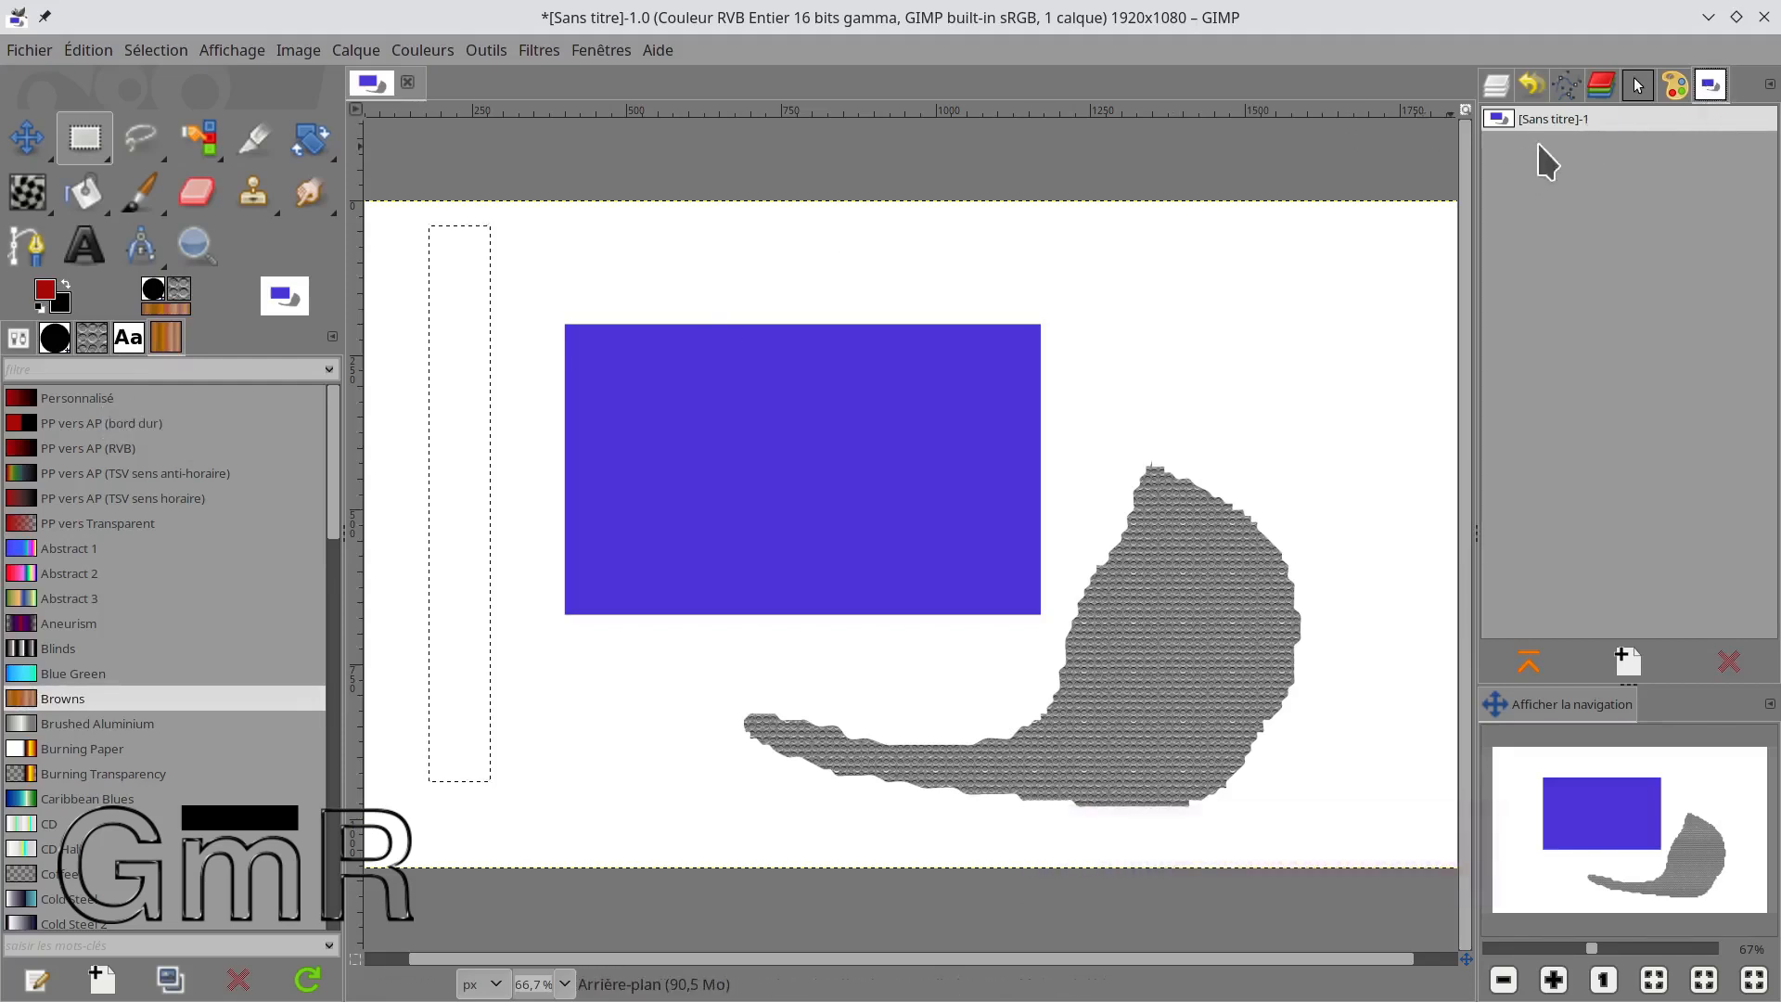
key(ctrl+l)
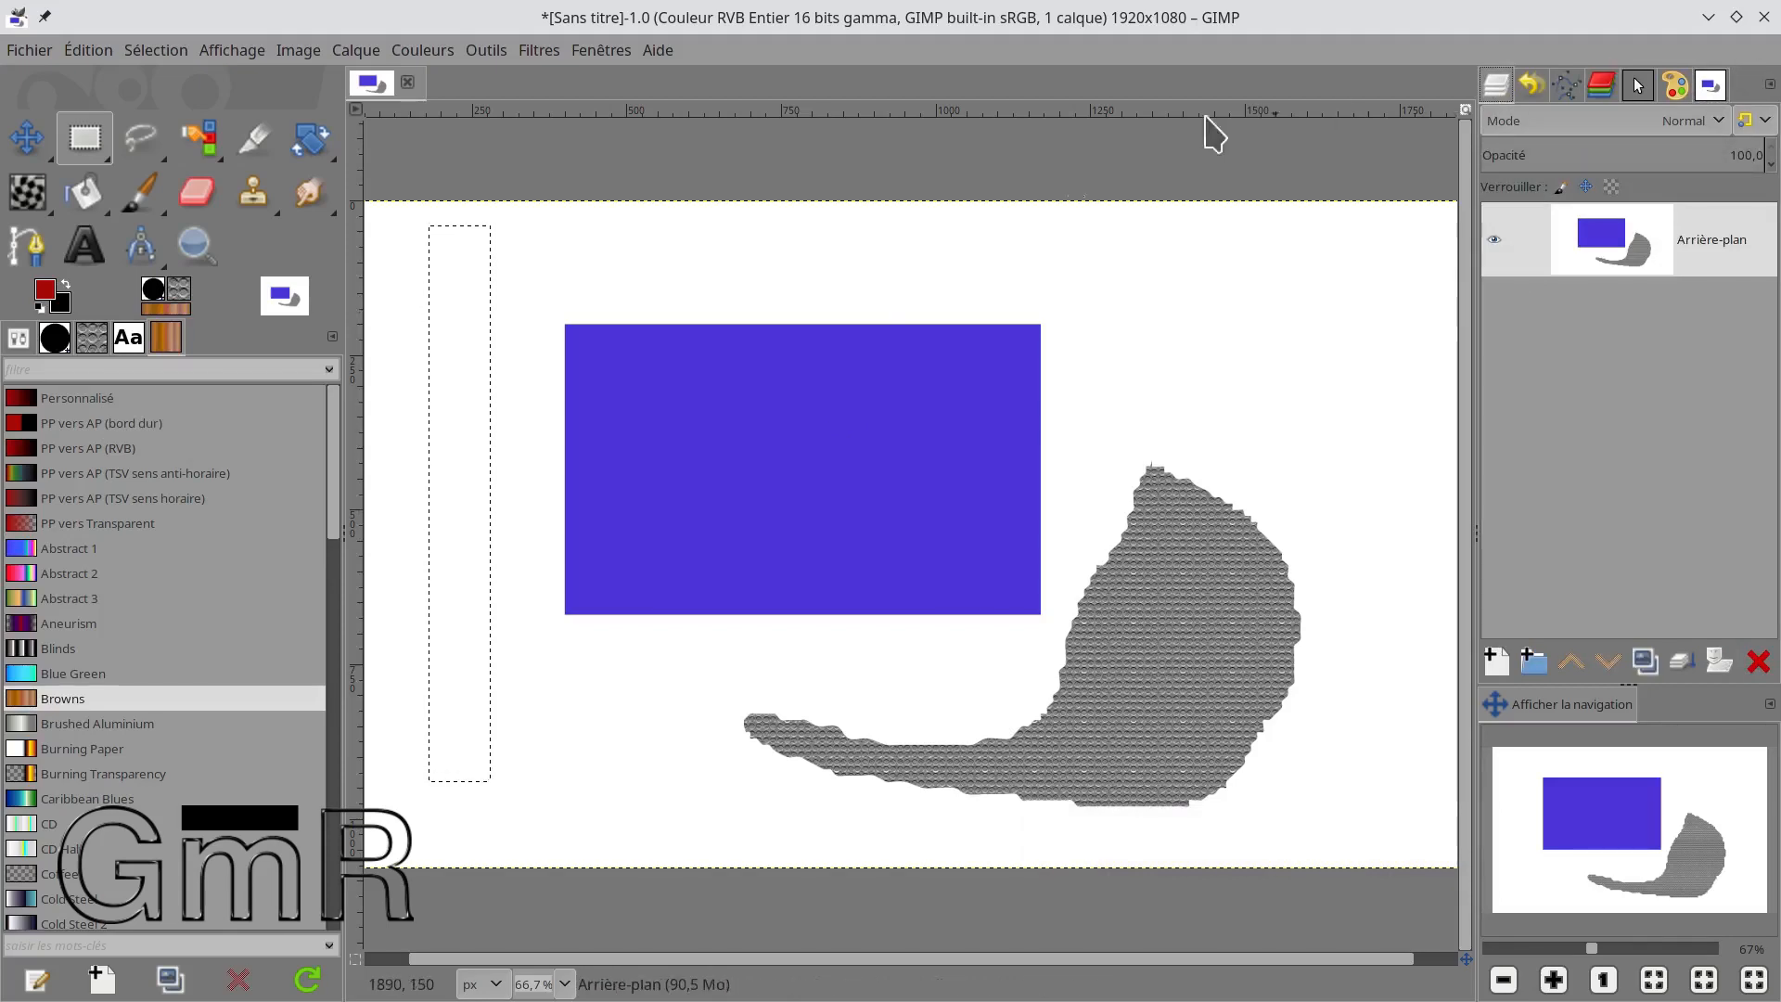
drag(1710, 90, 1087, 284)
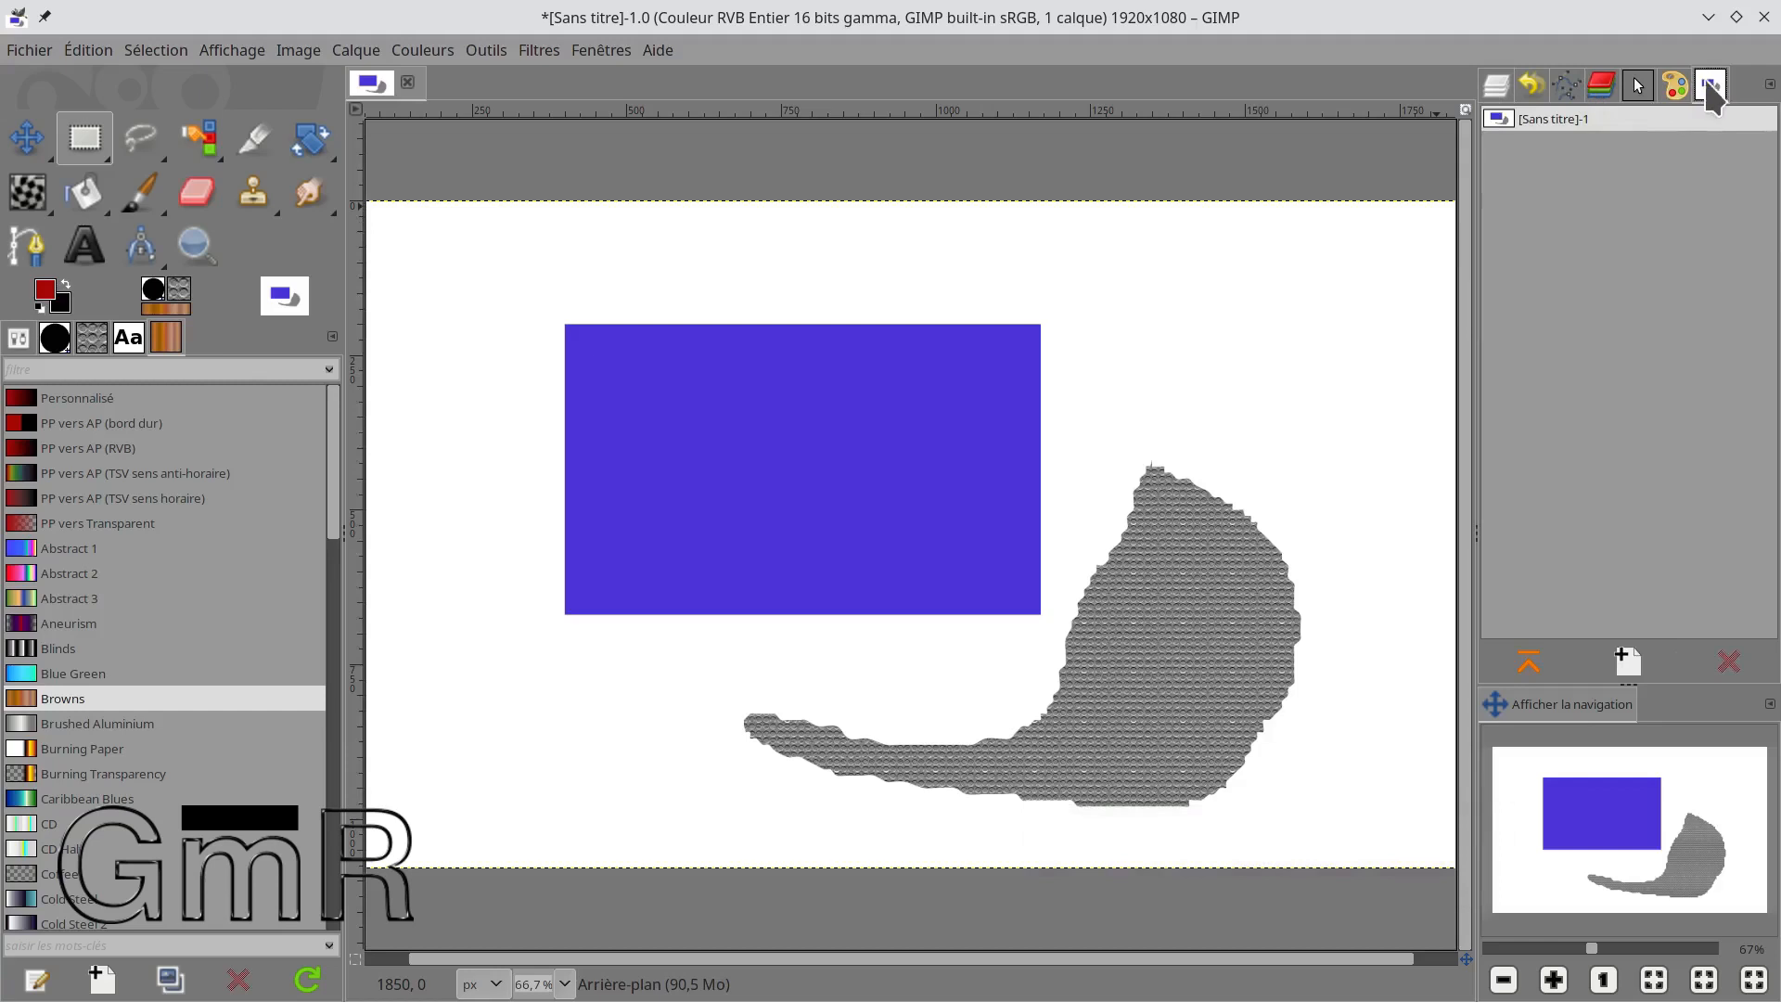
drag(1709, 90, 1259, 240)
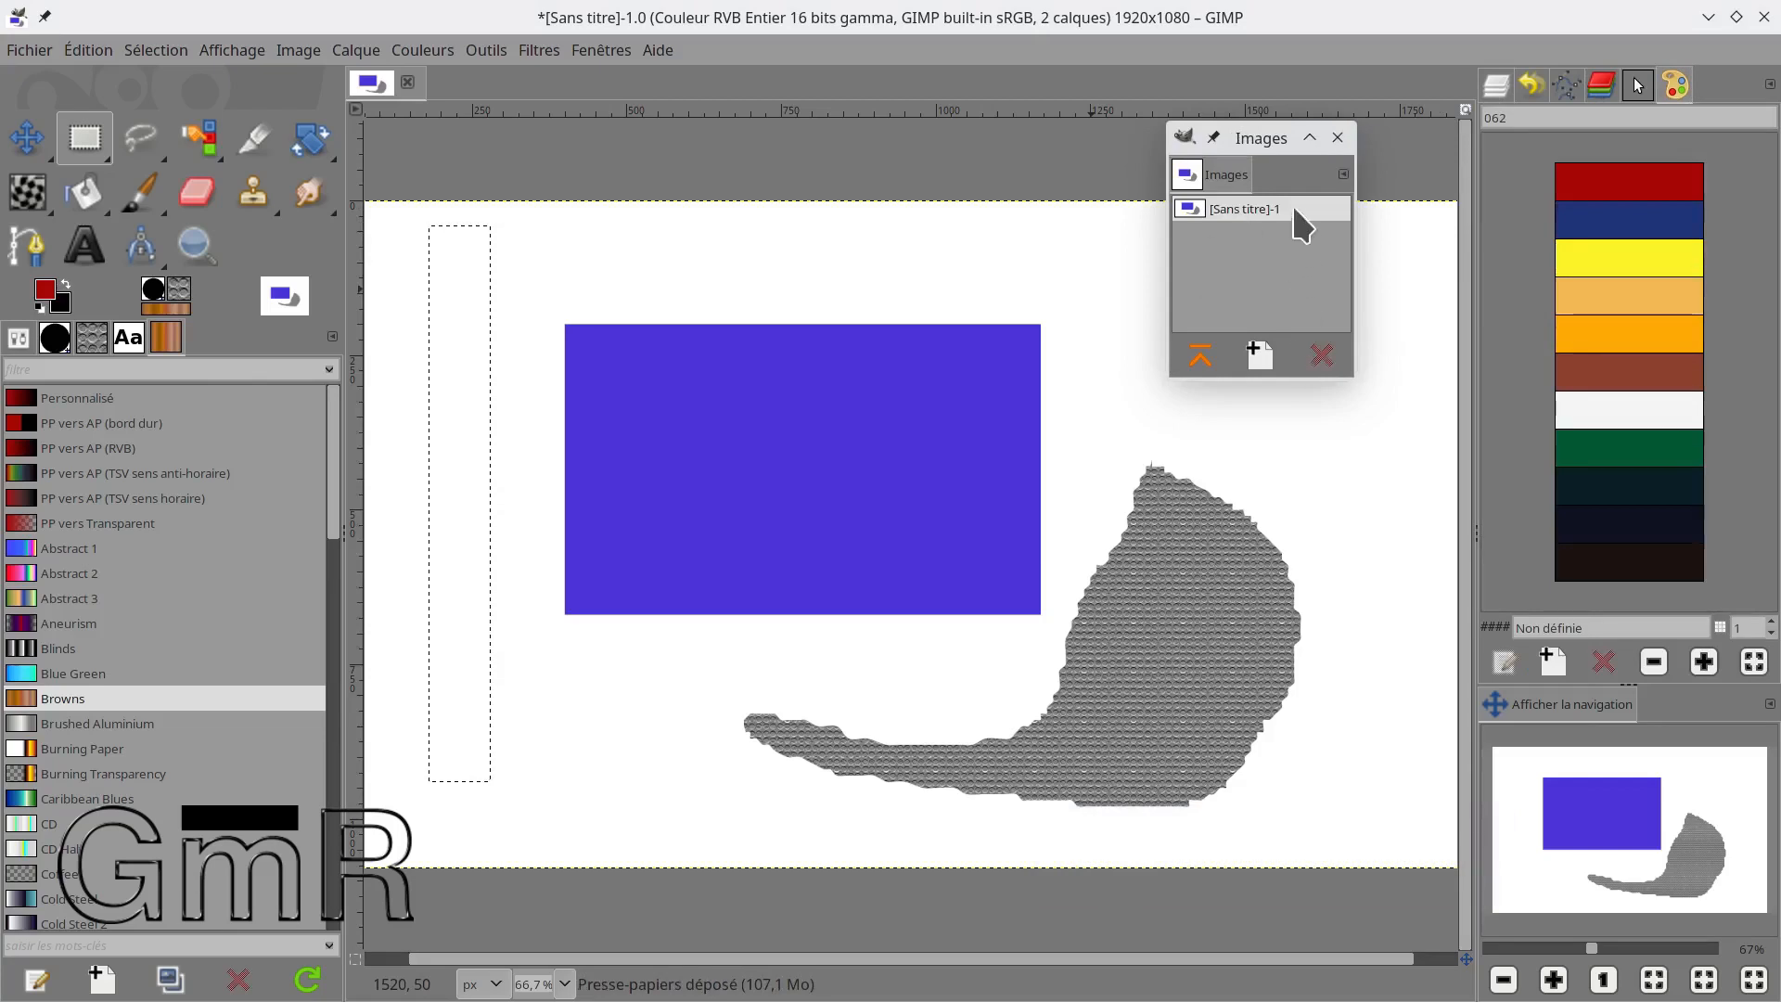
click(1337, 138)
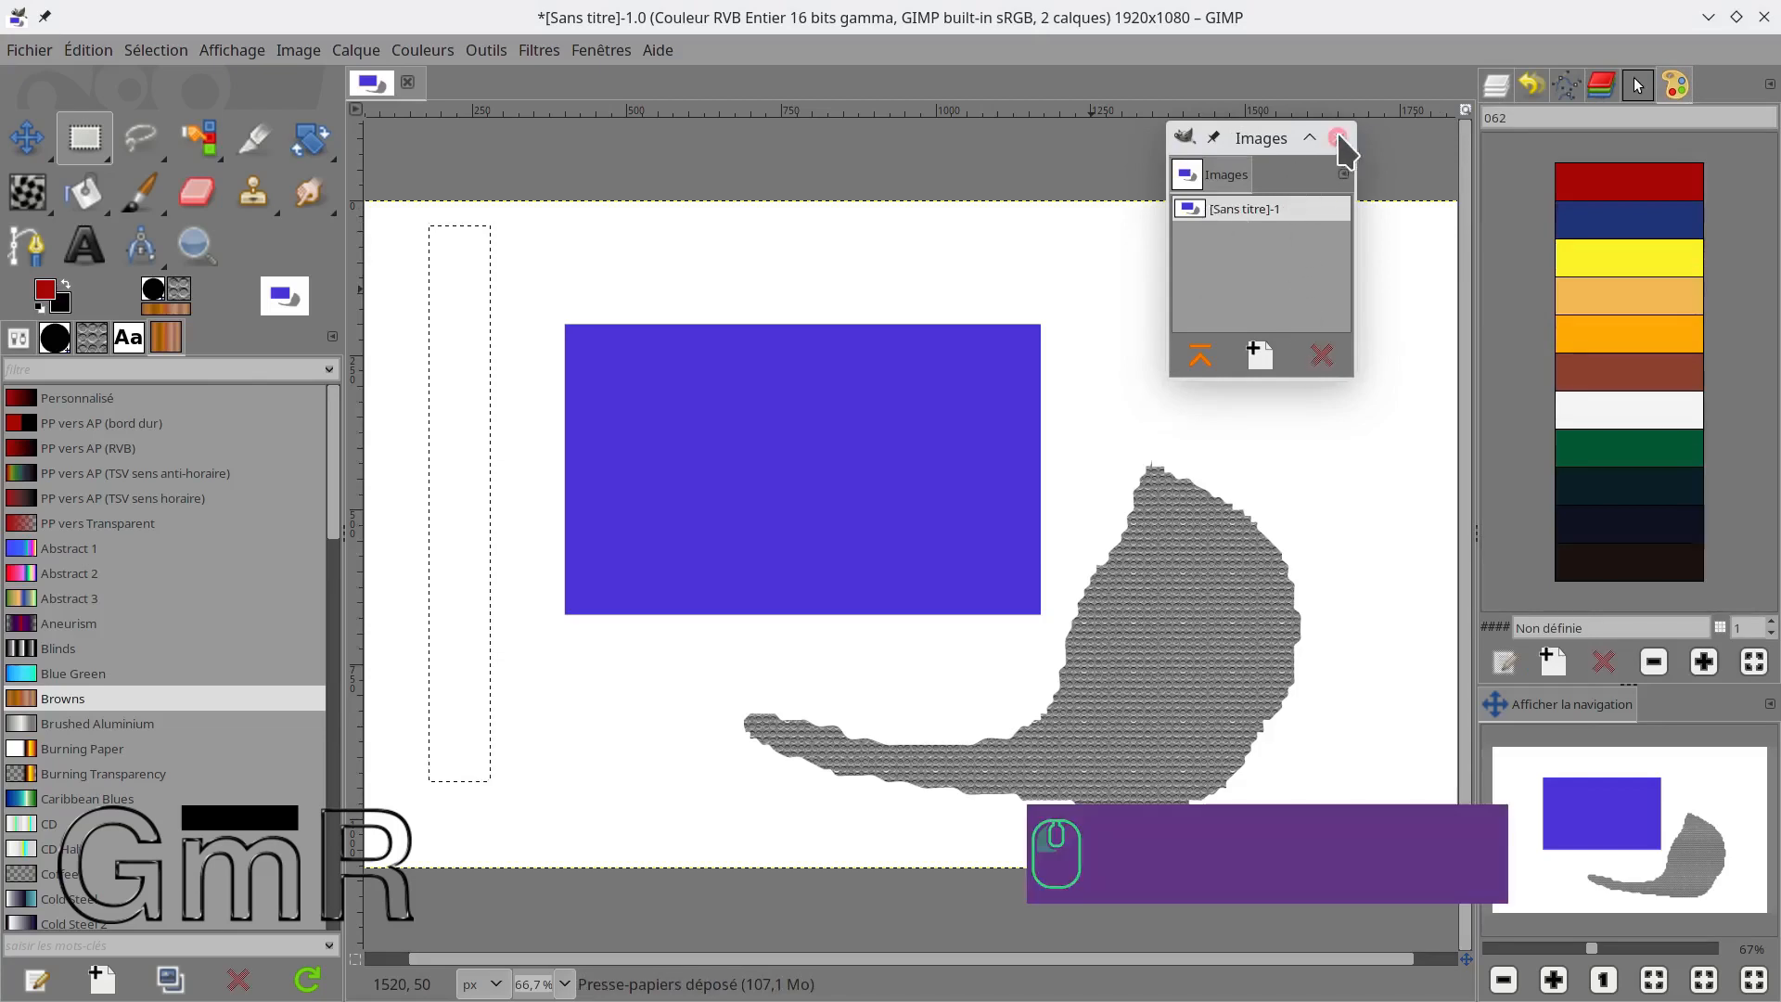
click(167, 344)
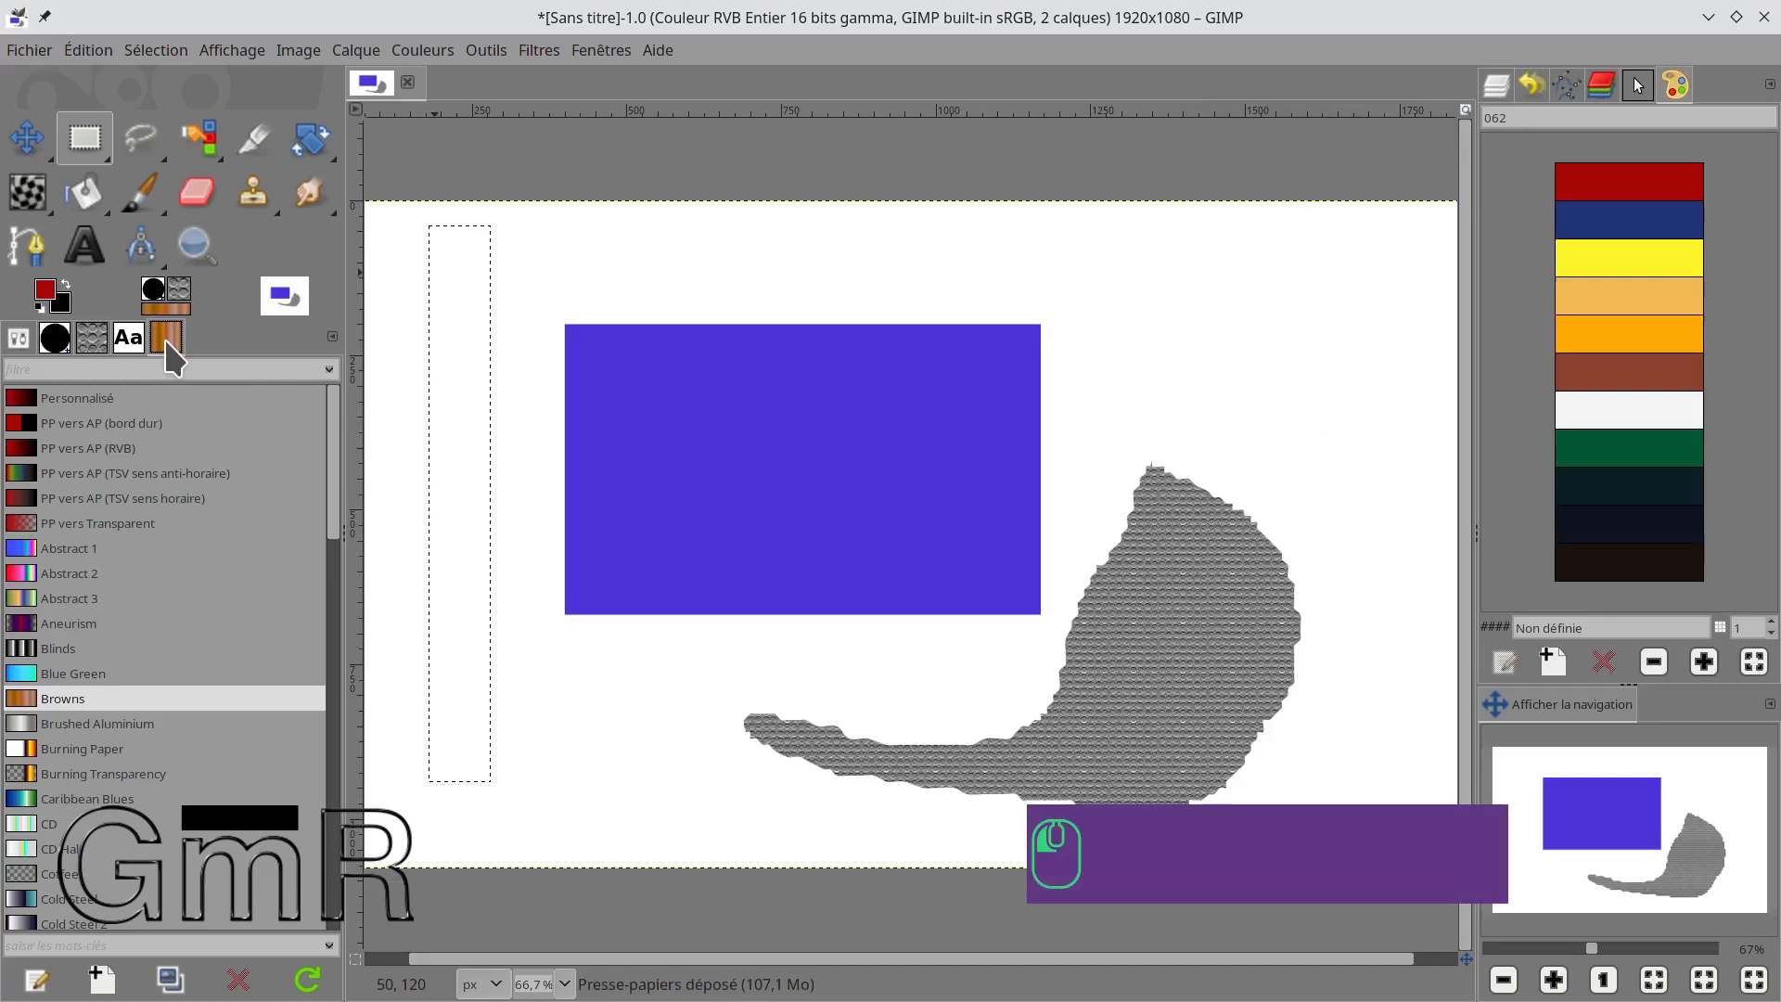
drag(166, 342, 779, 301)
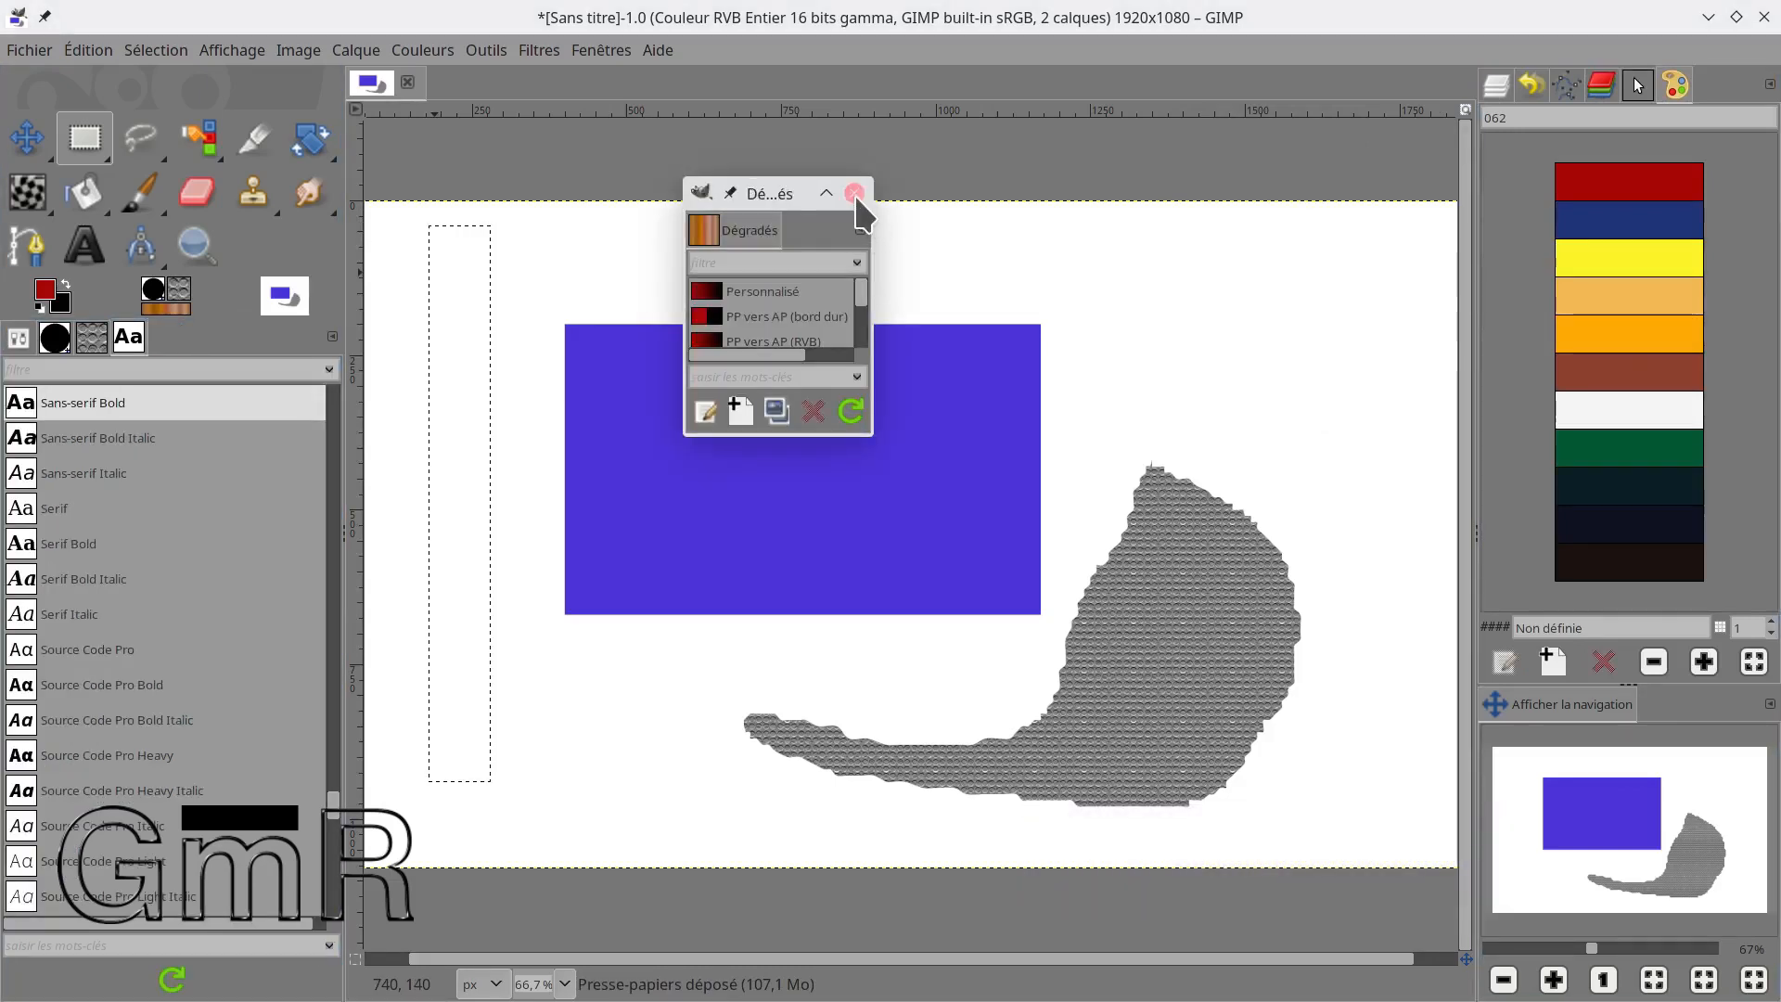
click(854, 193)
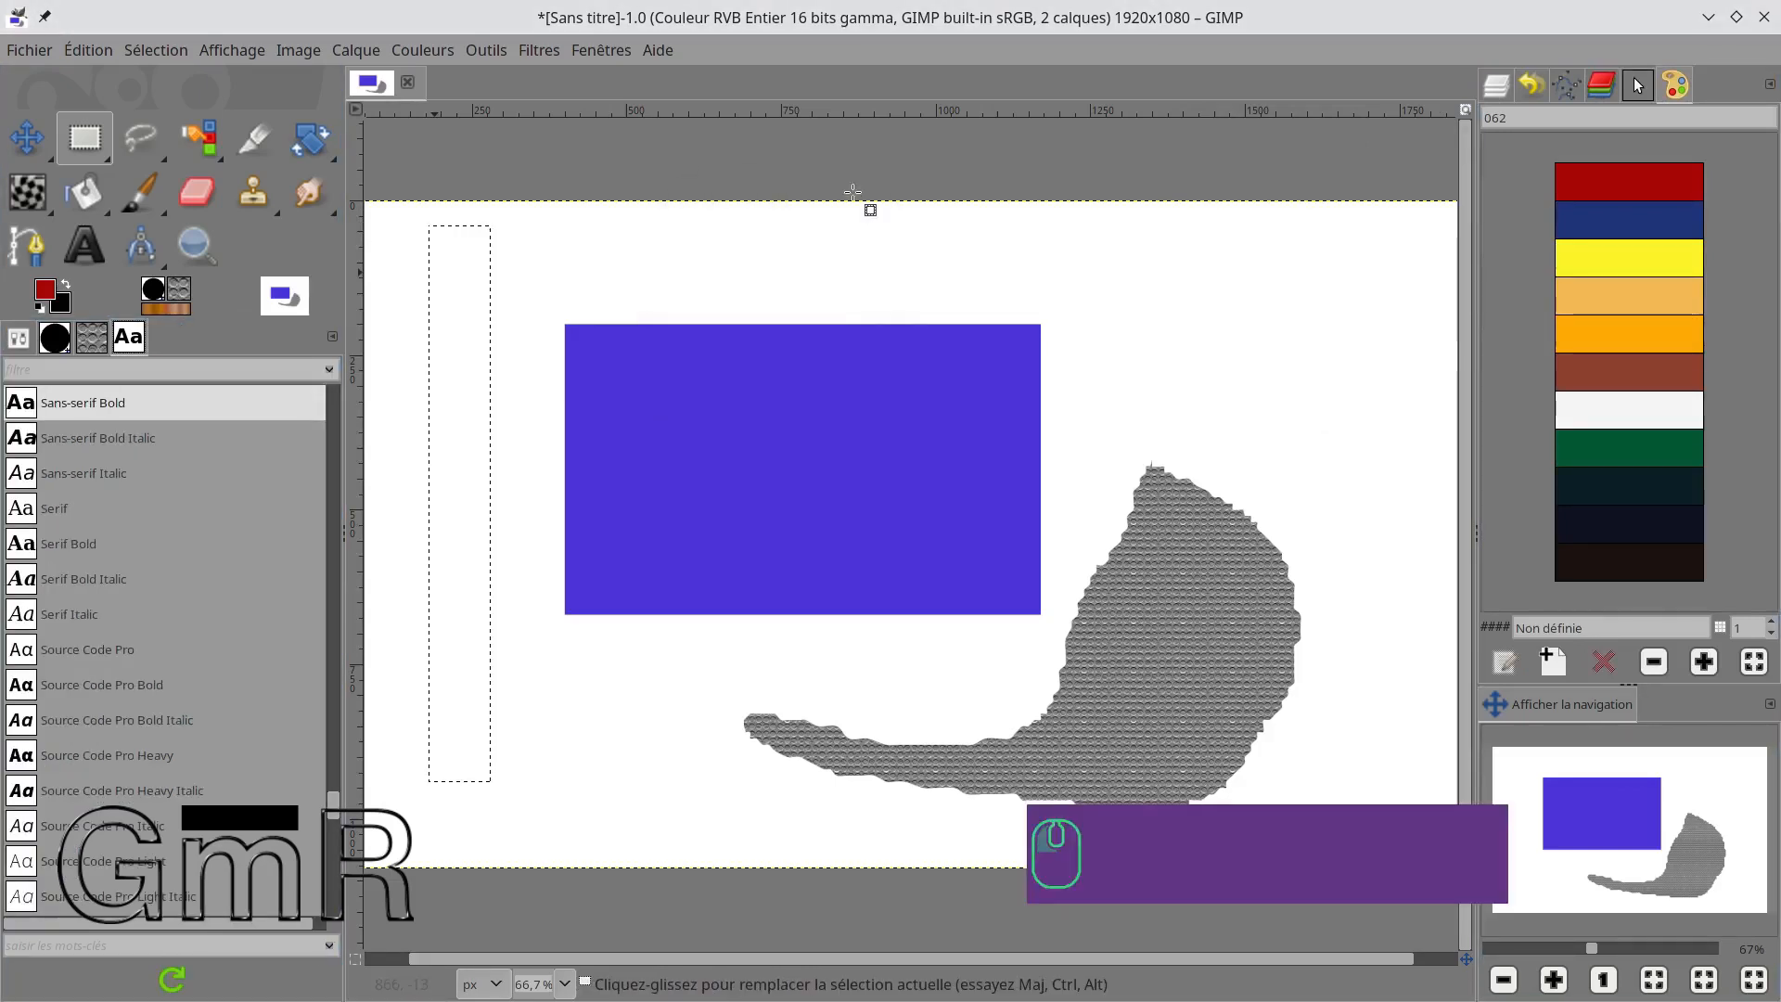
Move the Patterns dialog behind Fonts in the dock under the toolbox, then reopen the Gradients dialog and dock it after Patterns.
click(92, 337)
drag(90, 345, 158, 339)
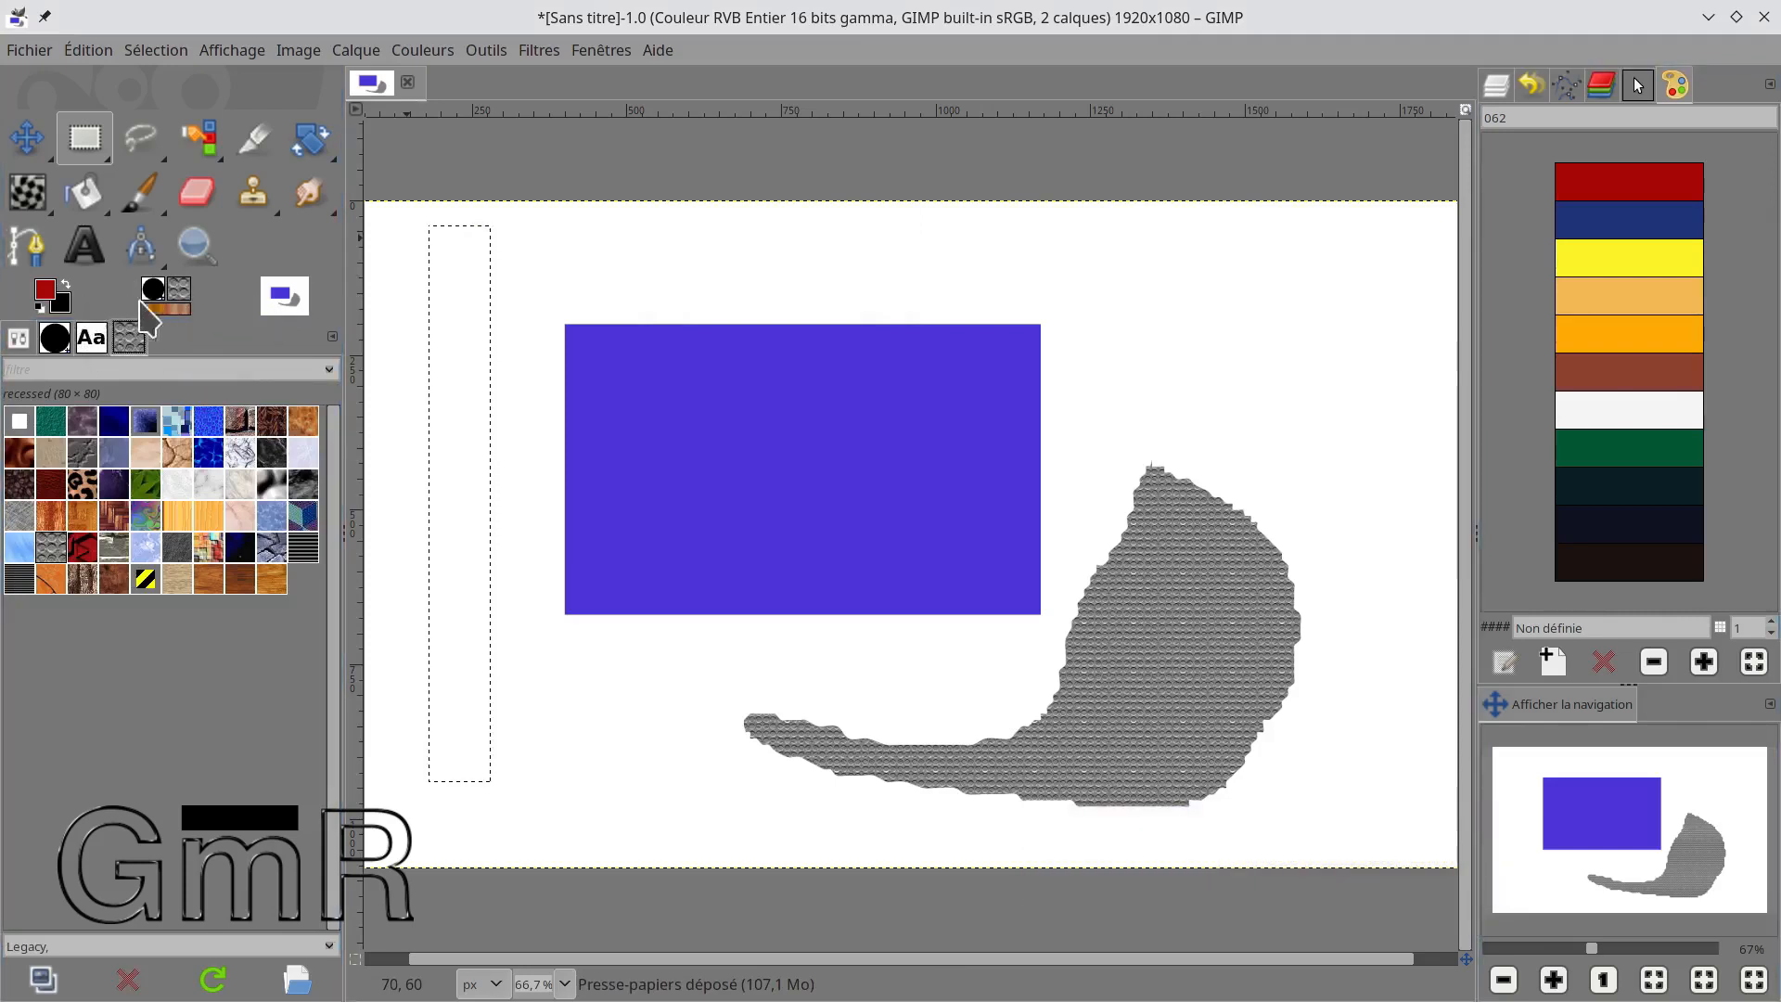
click(166, 313)
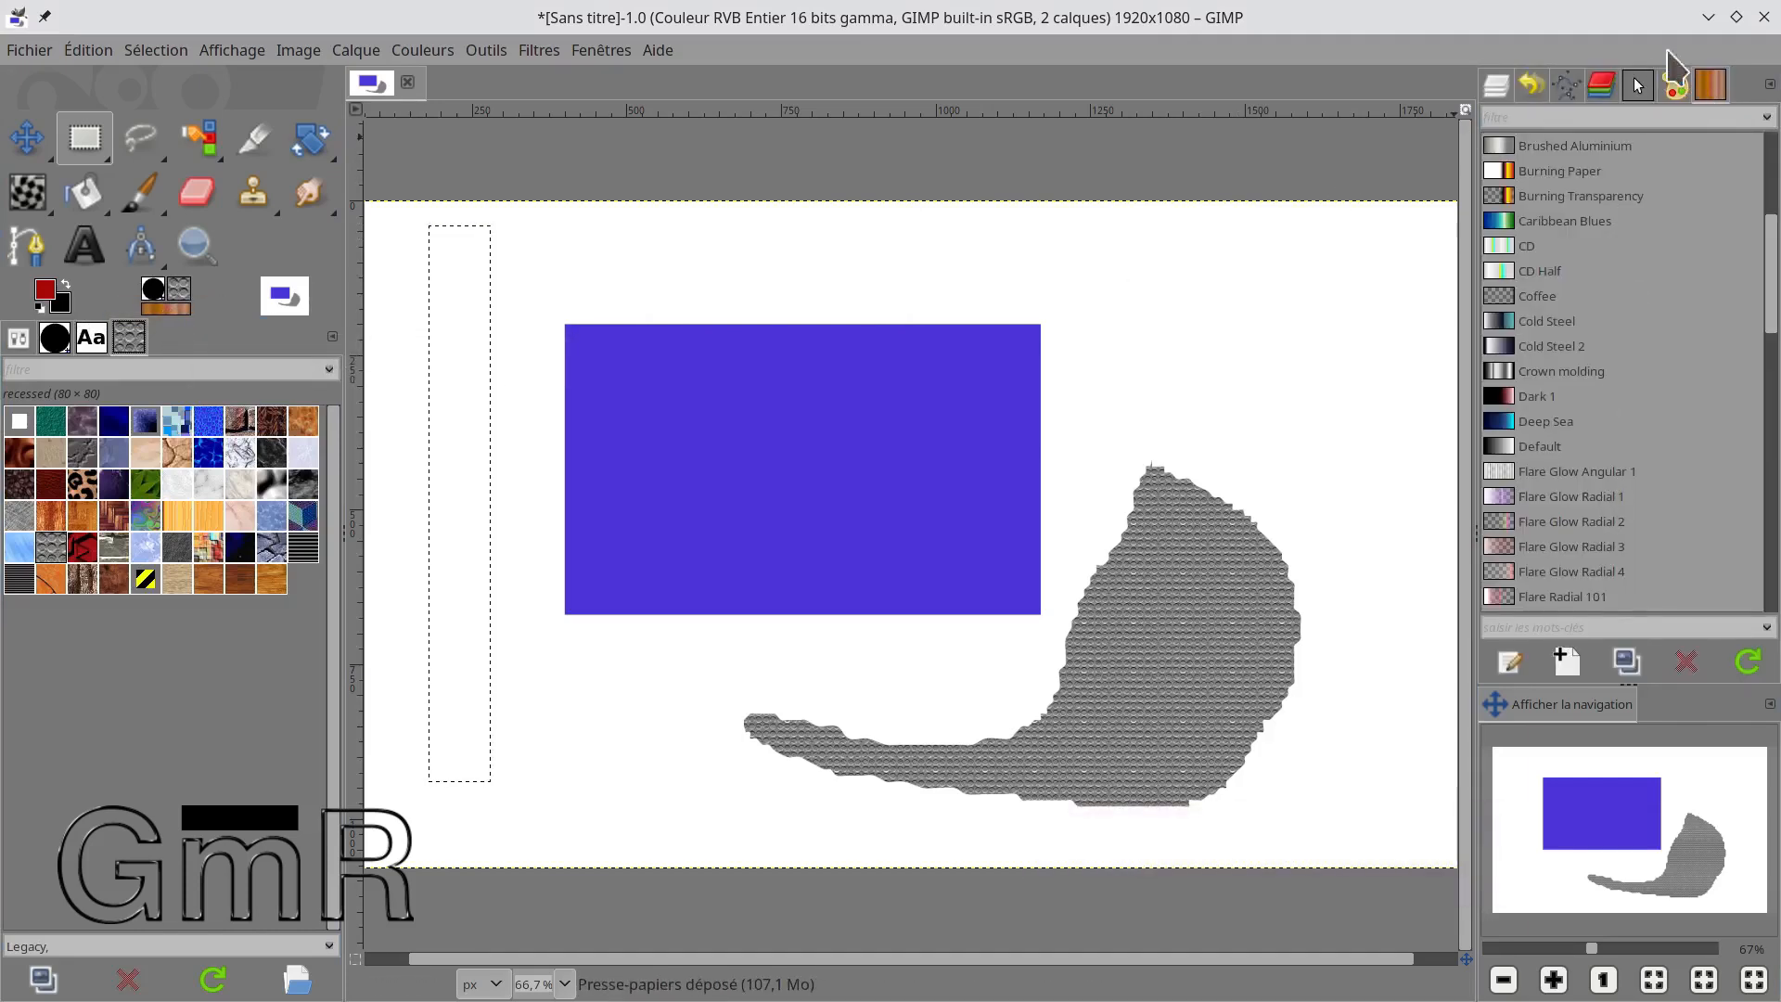
drag(1714, 90, 176, 345)
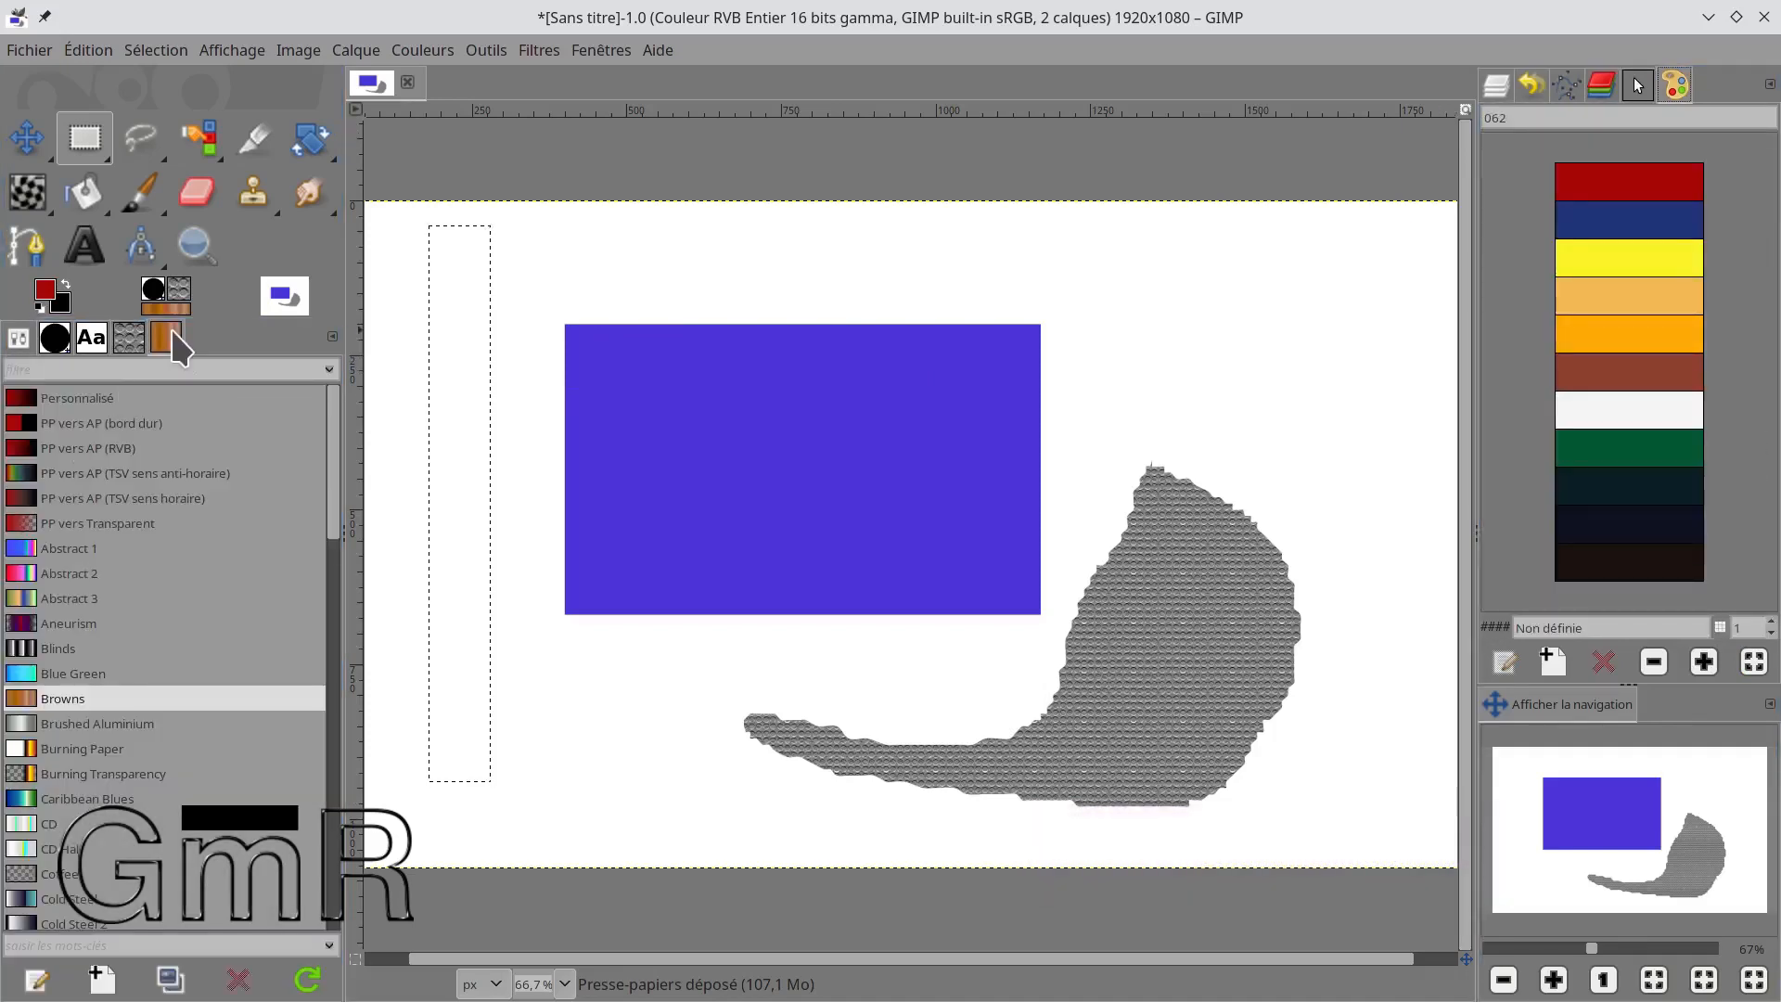
Open the Patterns, Brushes and Images dialogs from the toolbox's active pattern, brush and image indicators.
click(175, 293)
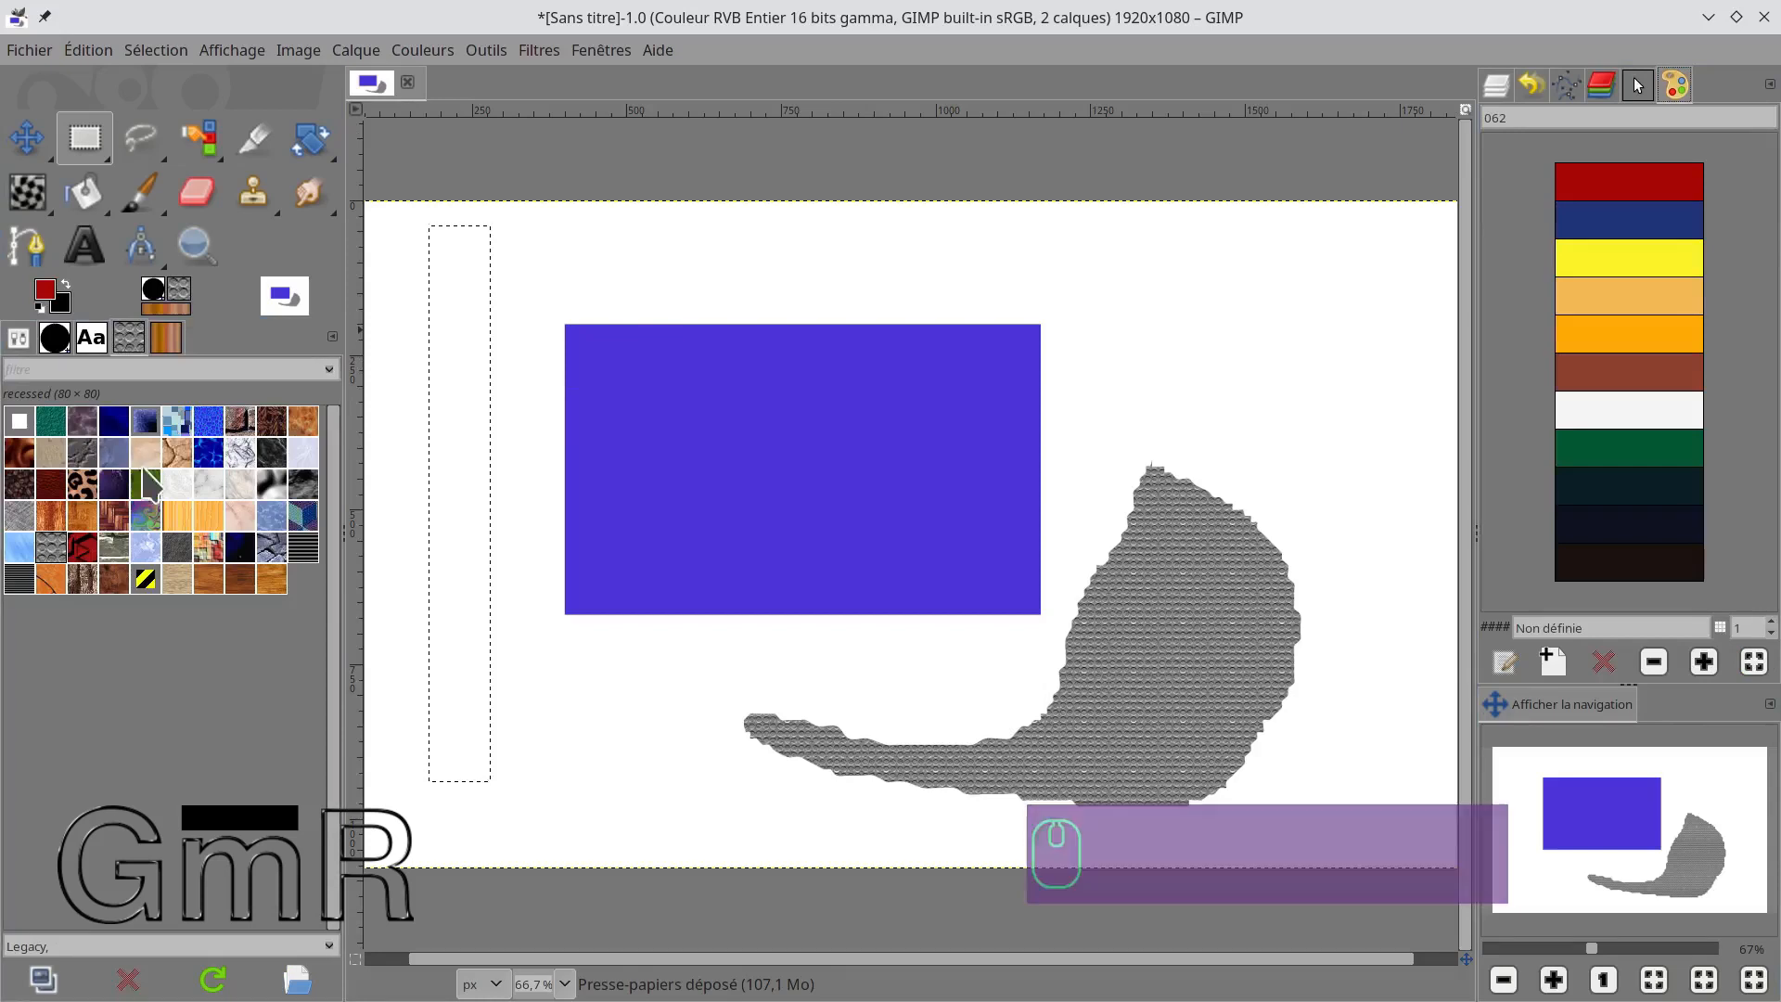
click(152, 293)
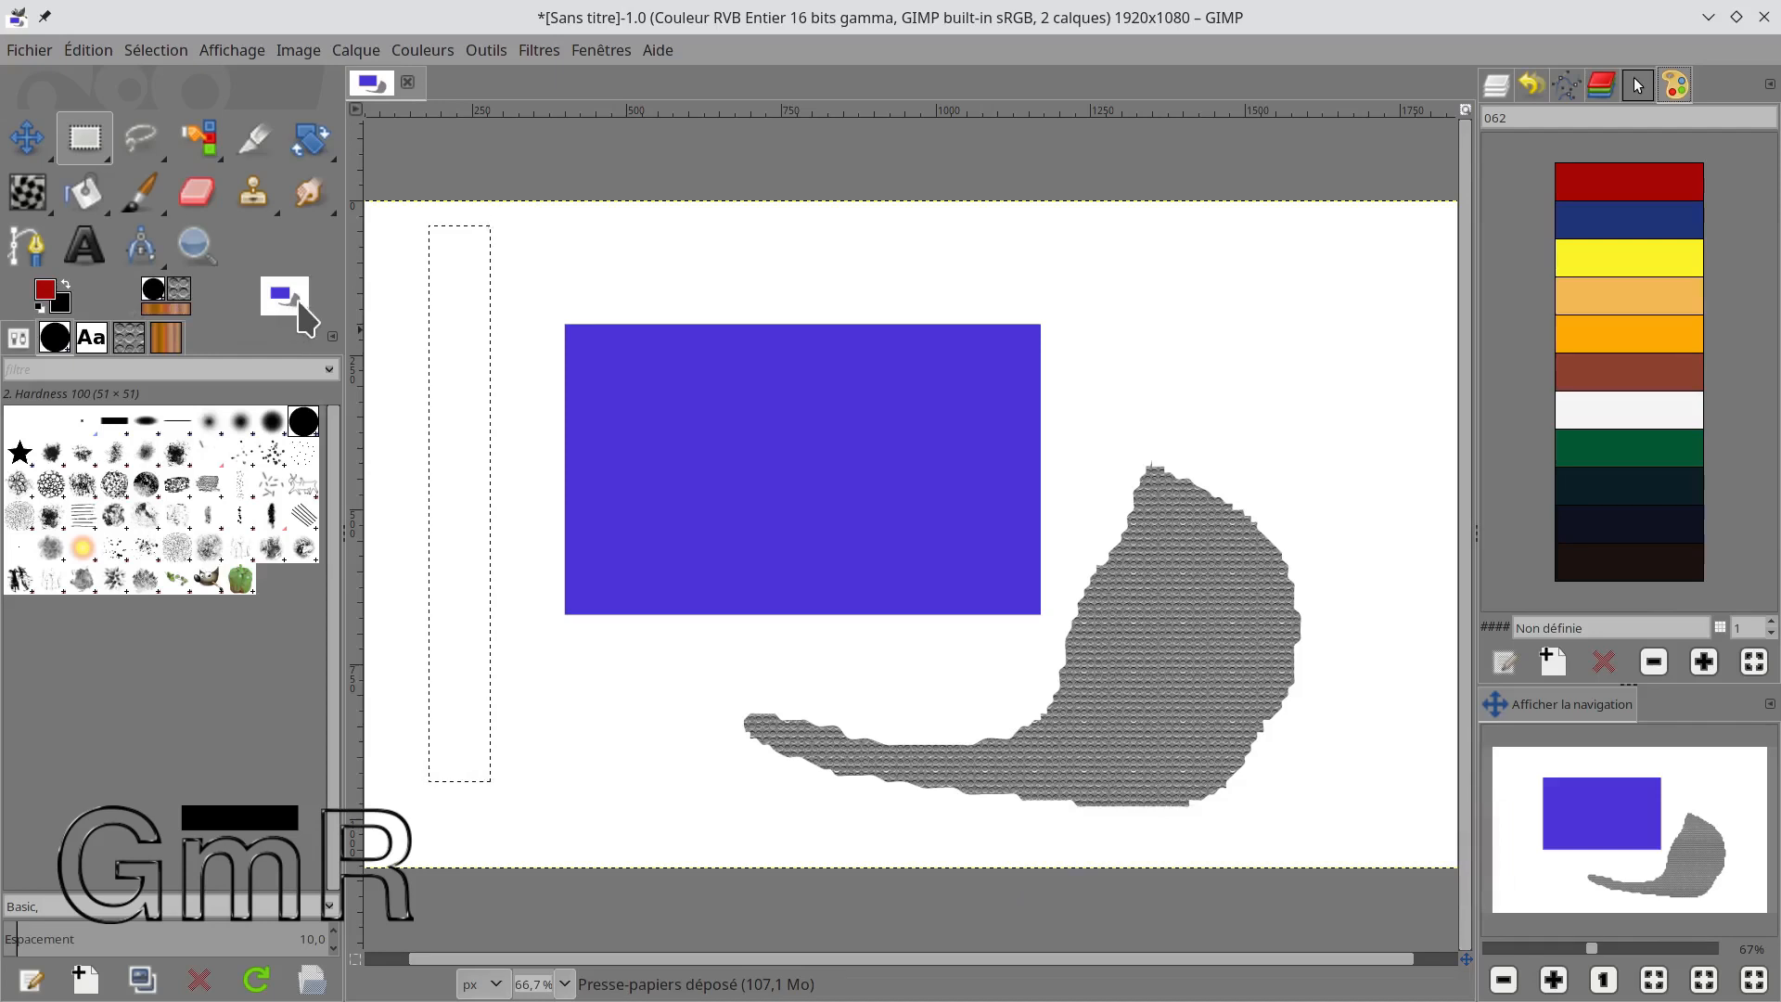
scroll(278, 306, down, 2)
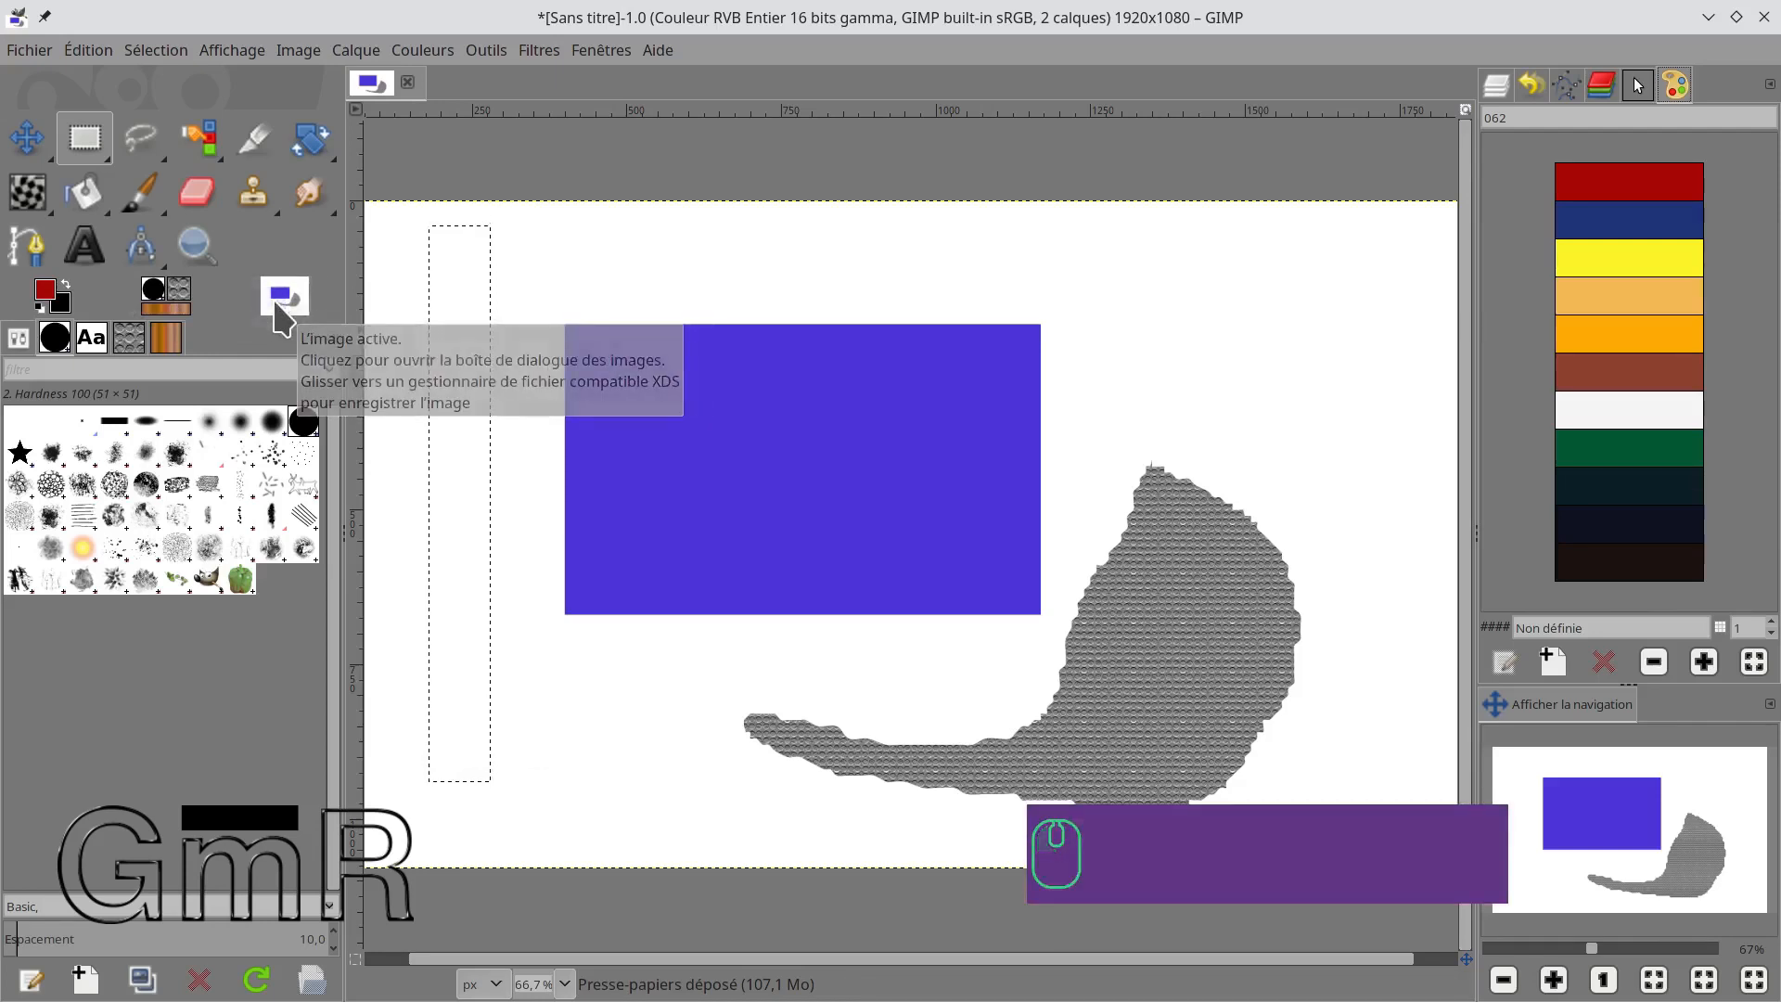
click(278, 306)
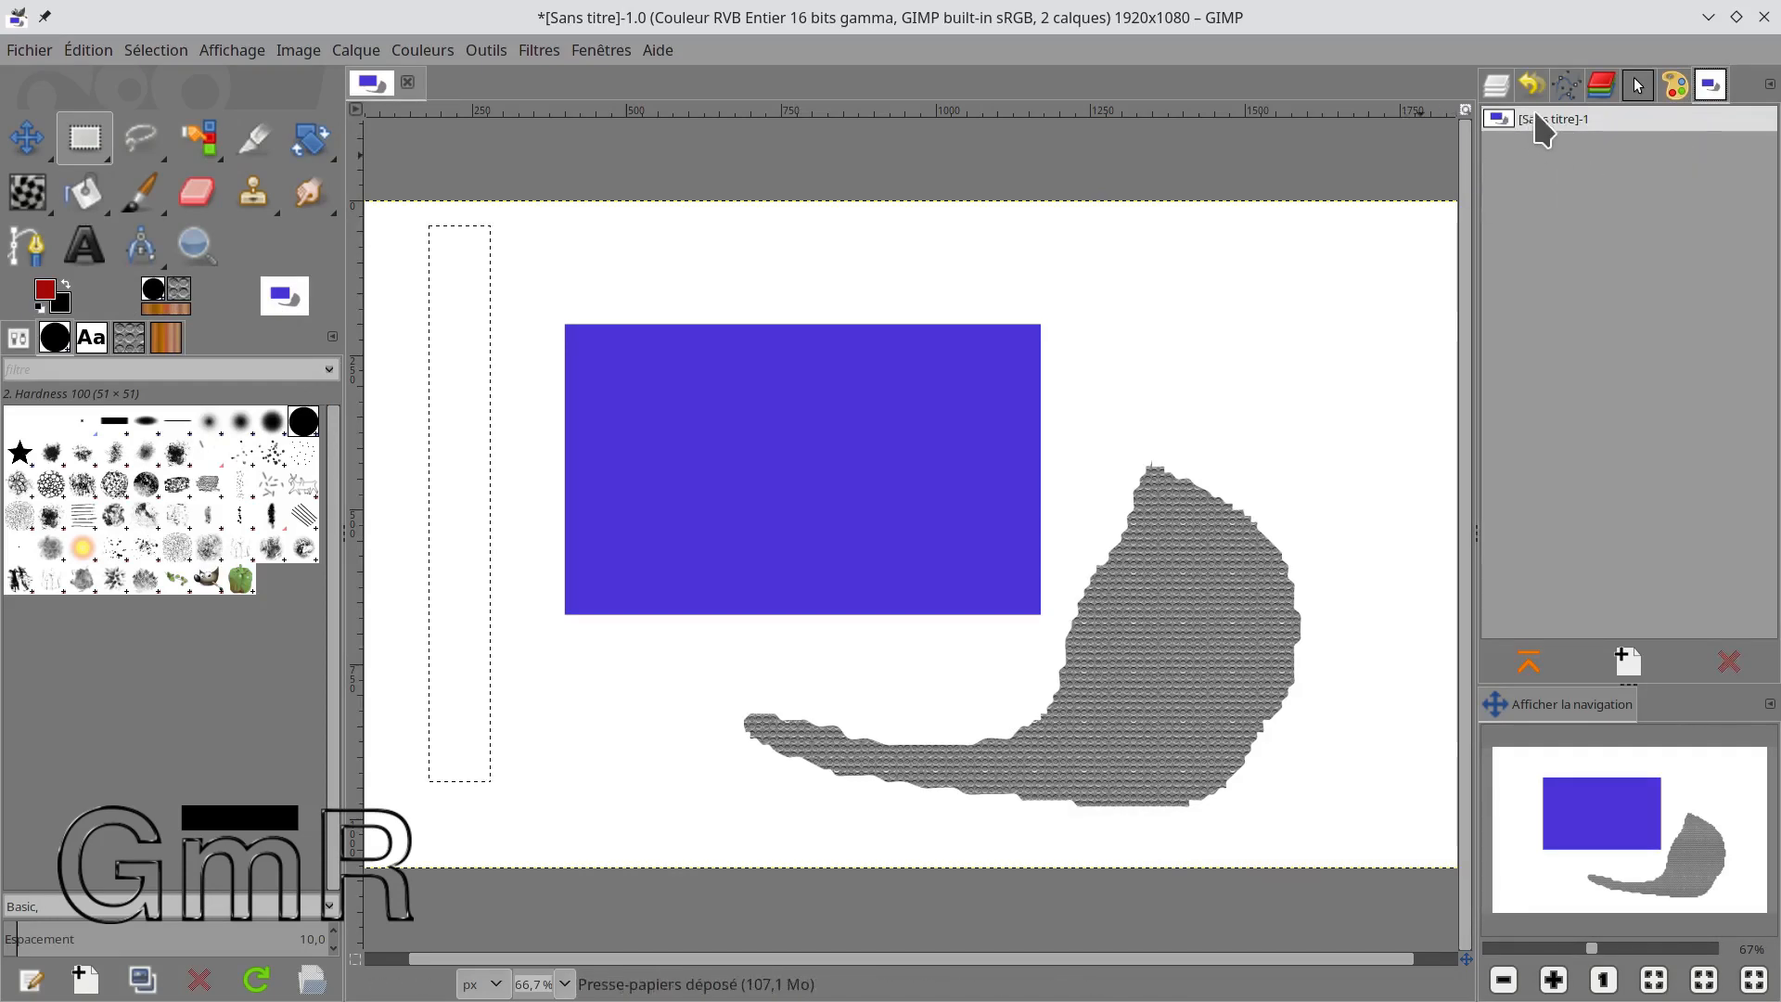
Create a new image of 1920 × 1080 px with the default settings.
click(35, 46)
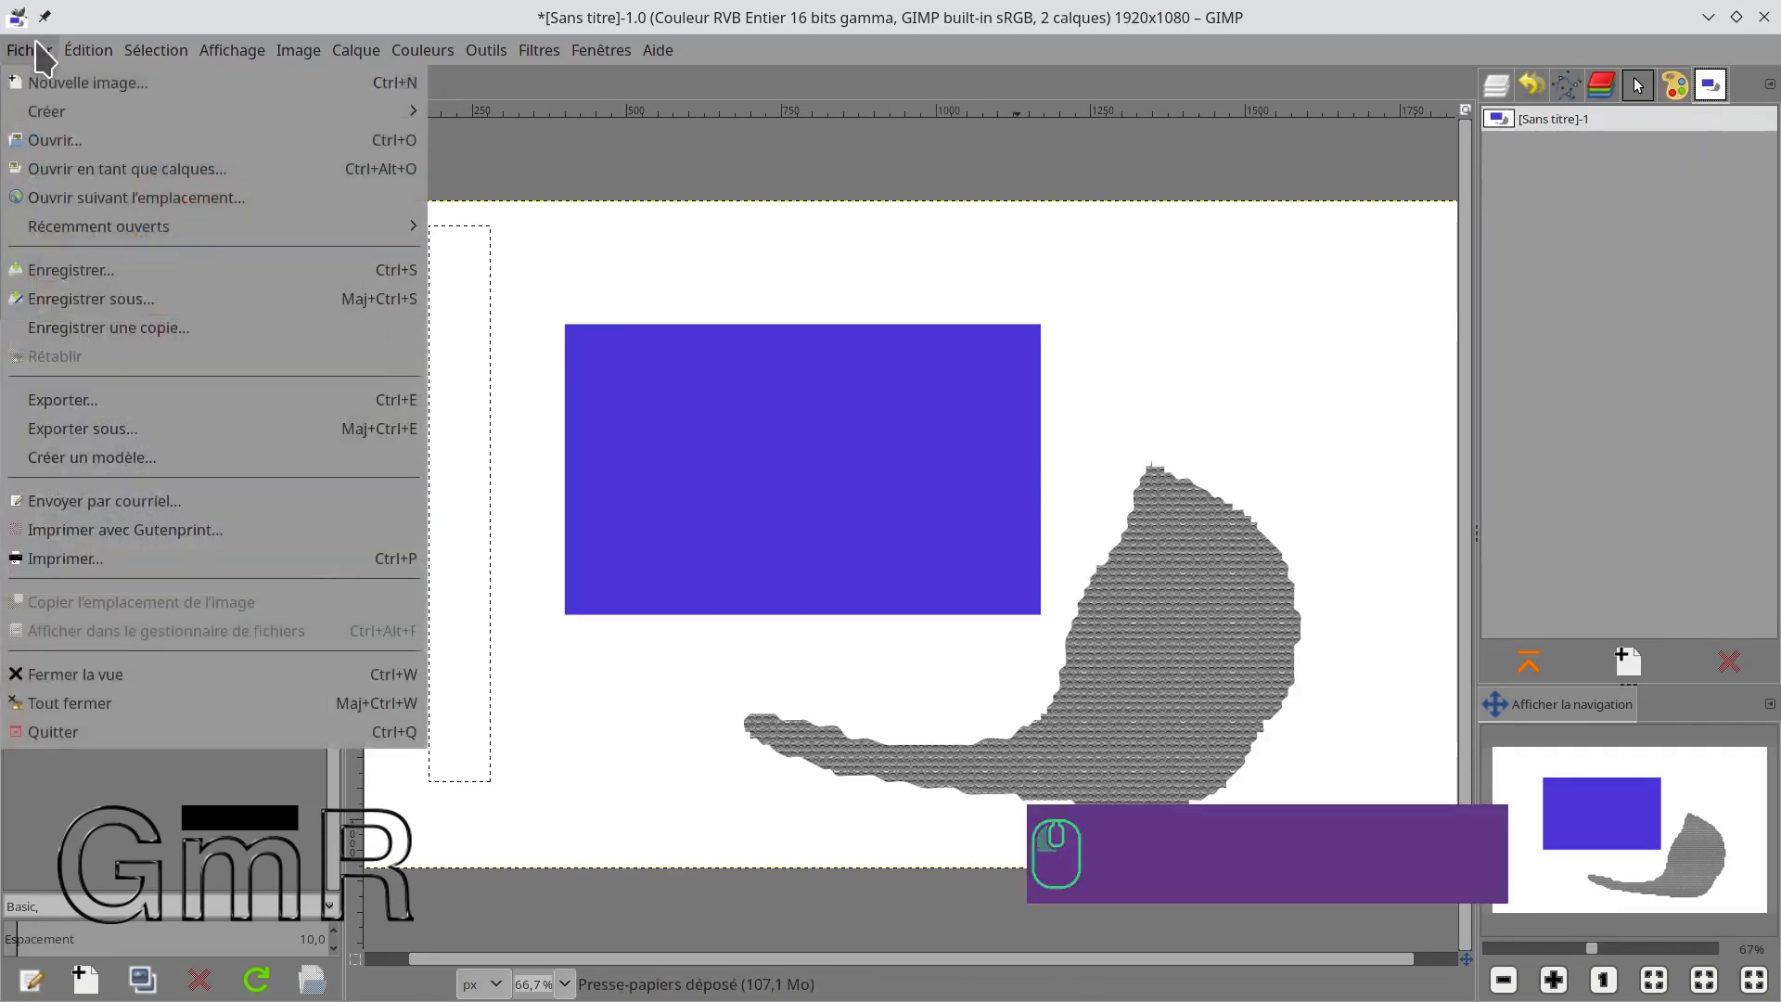
click(39, 81)
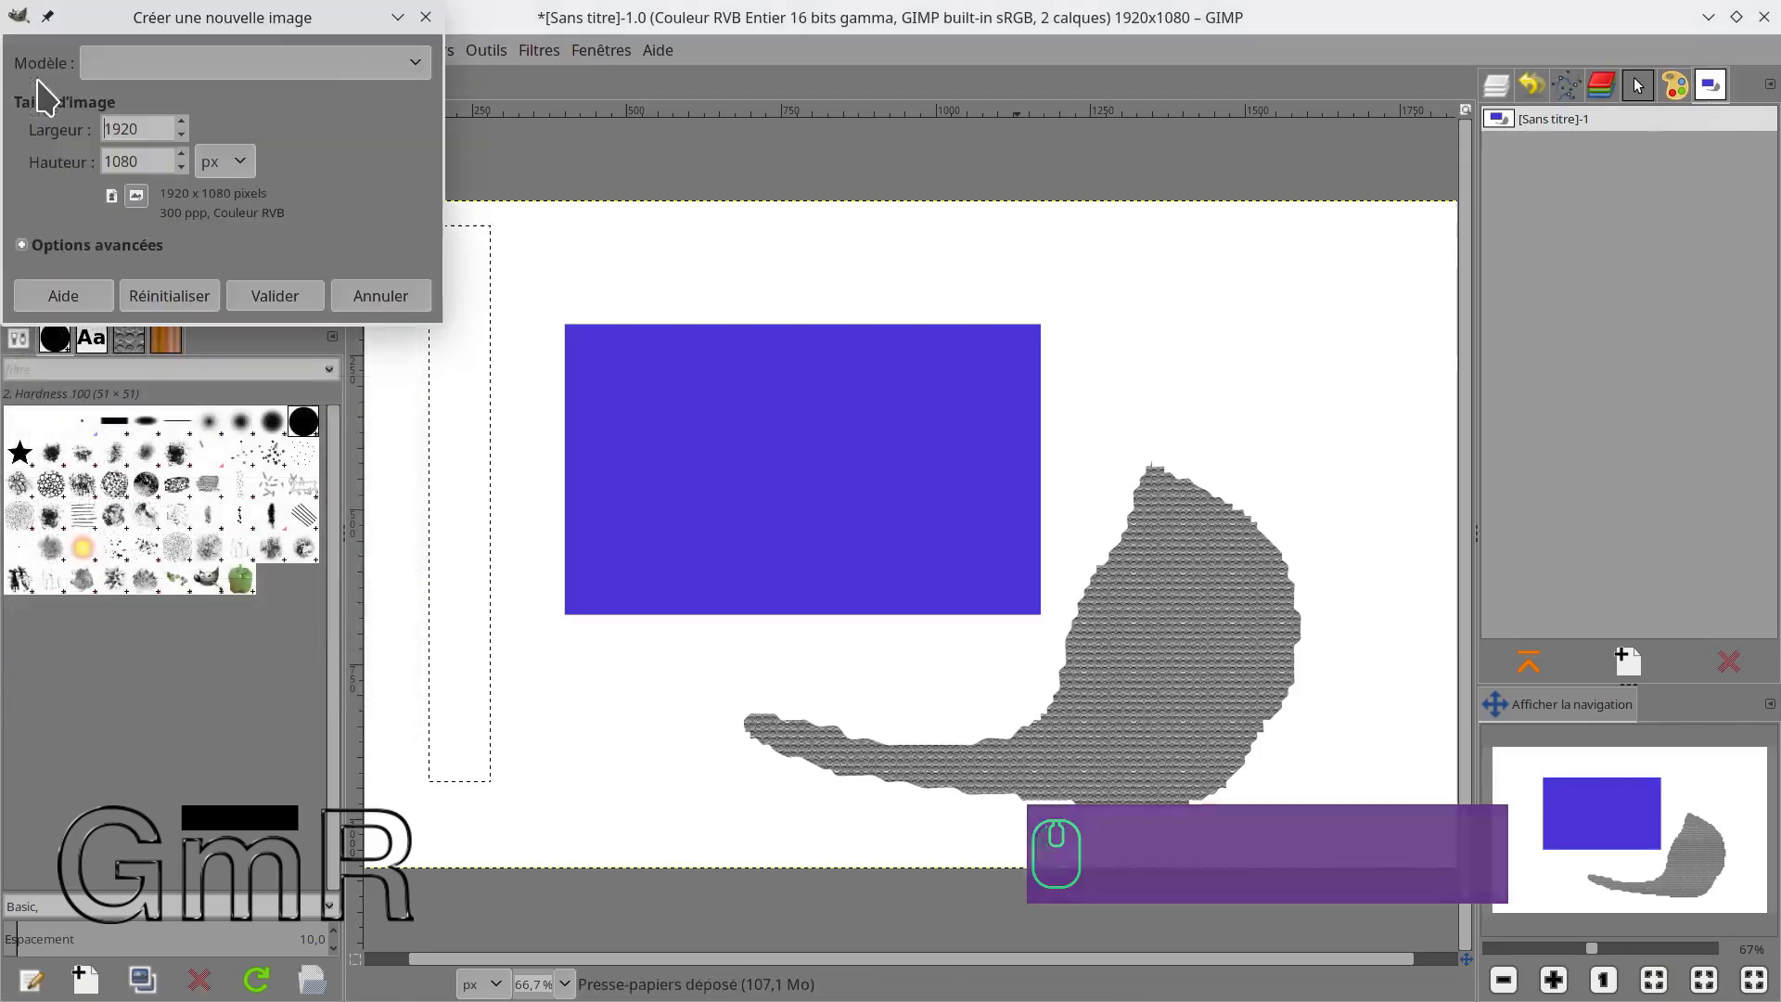
click(260, 295)
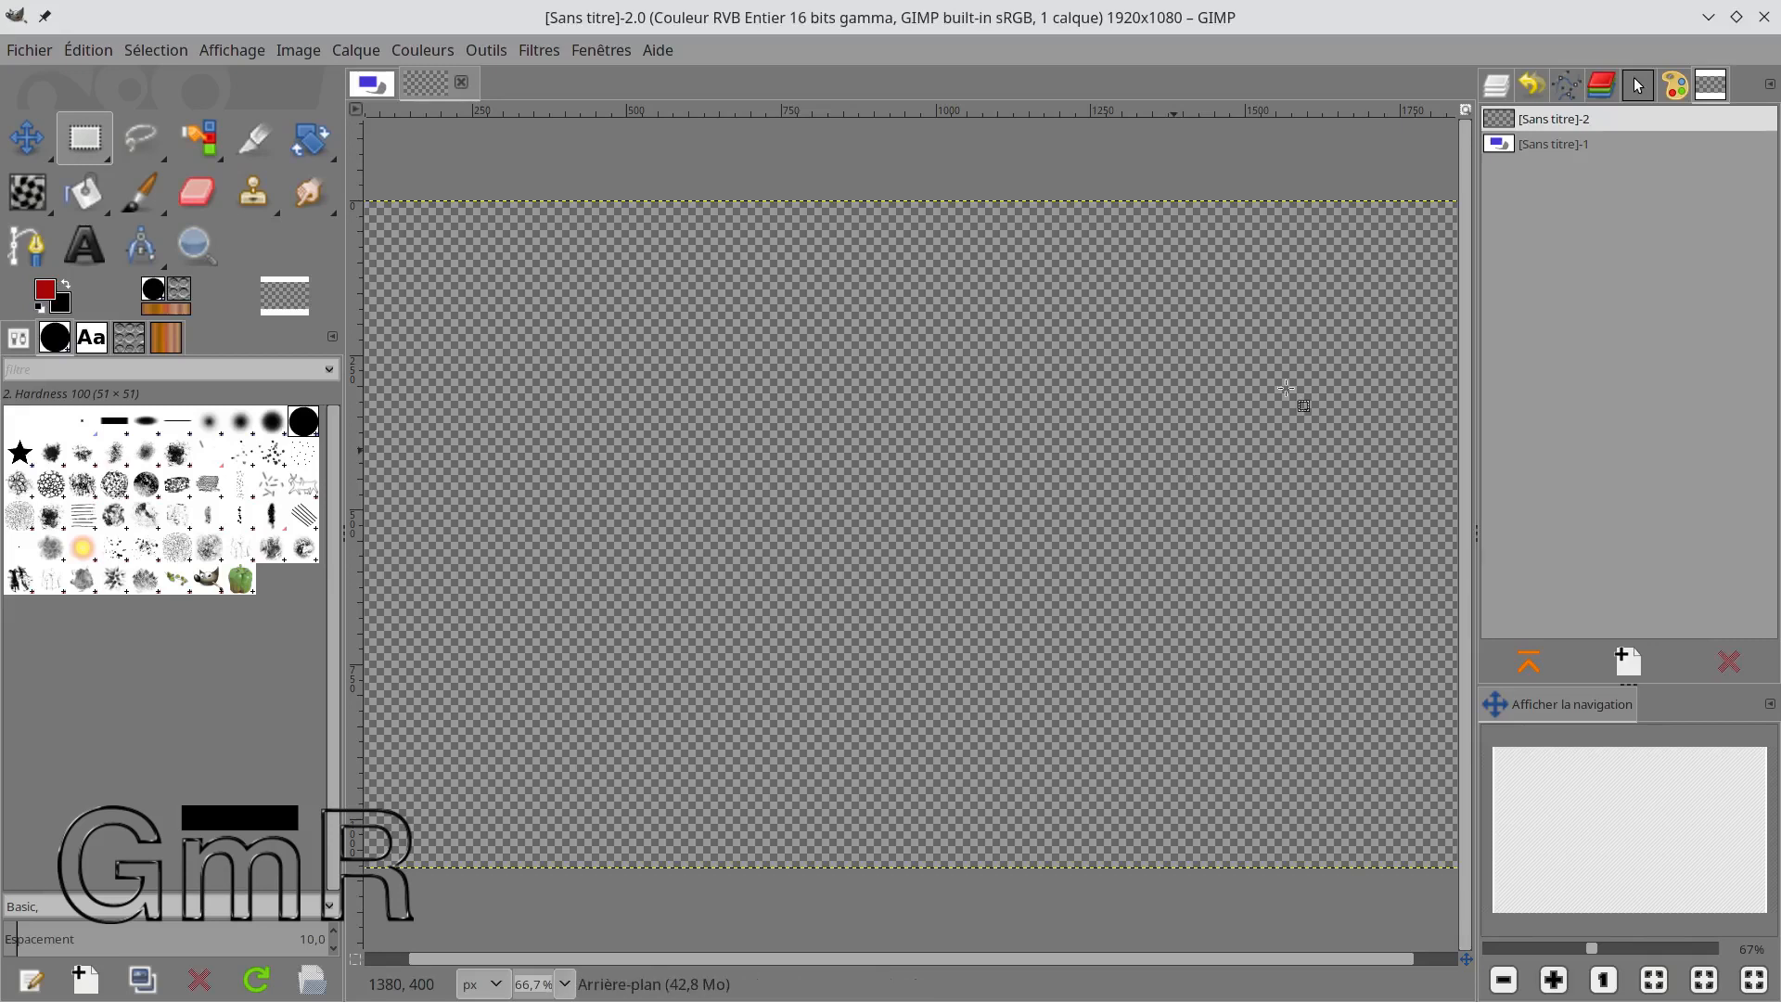
Make the first untitled image active in the Images list and switch back to the new transparent image.
click(1554, 148)
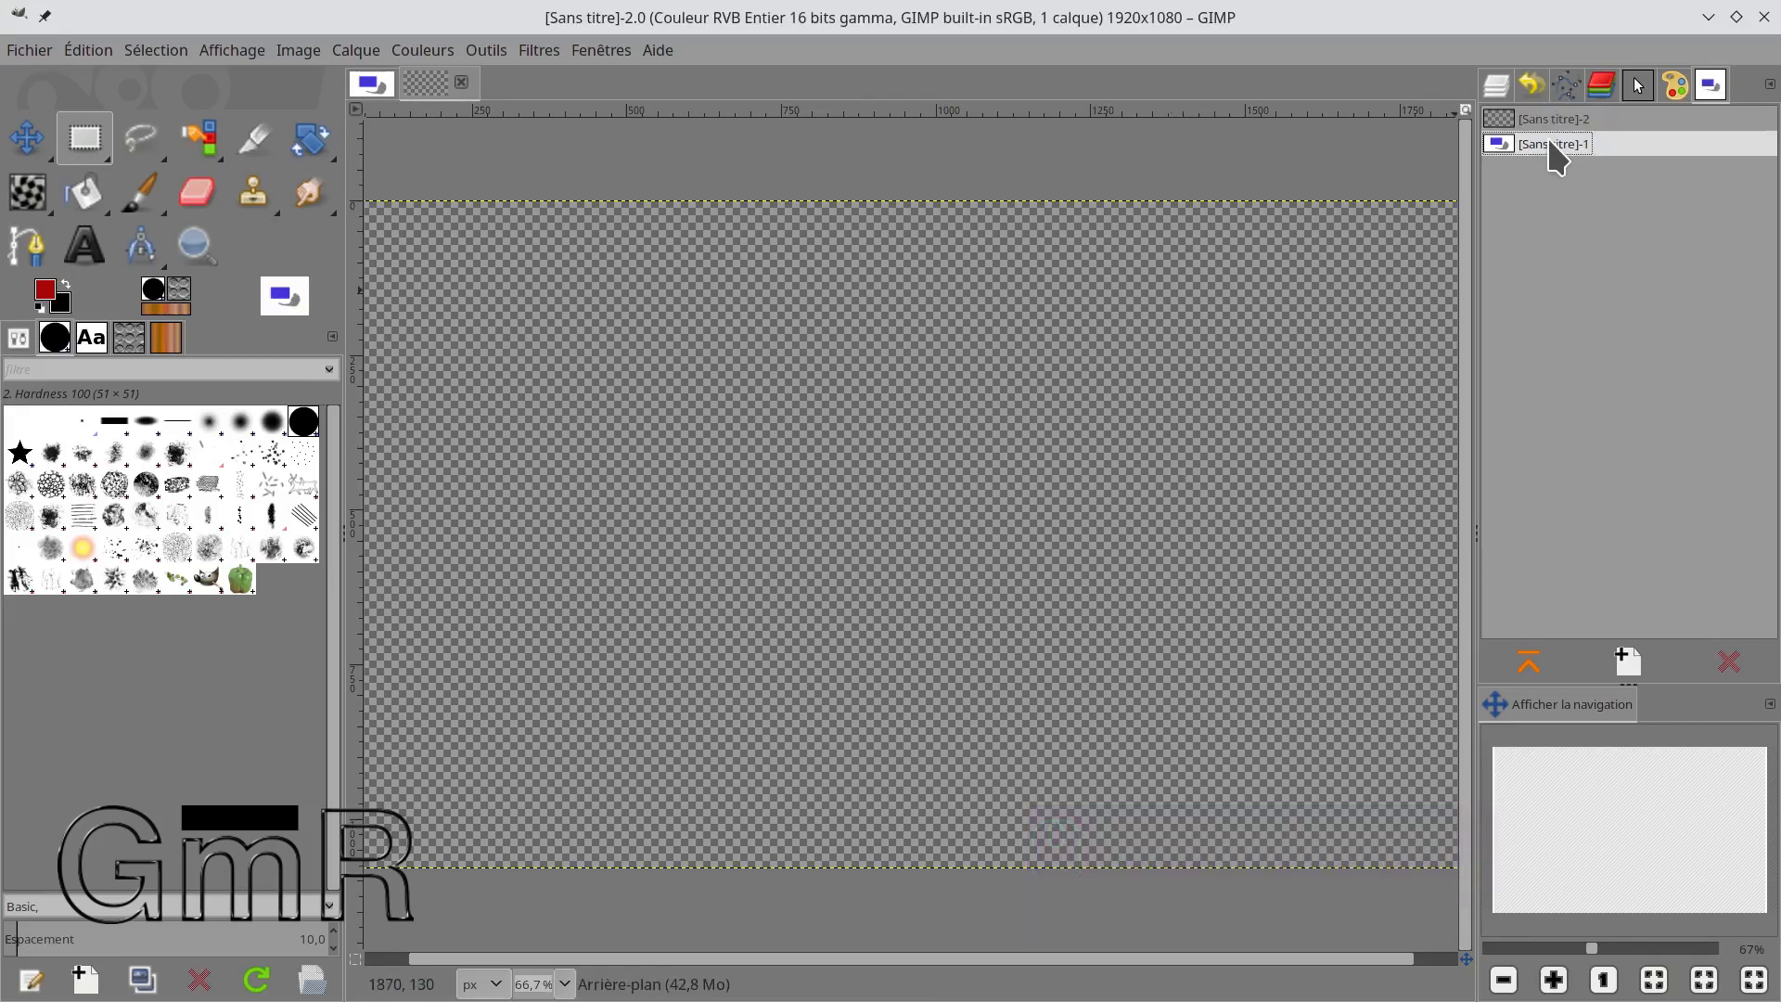
click(1549, 145)
click(1551, 121)
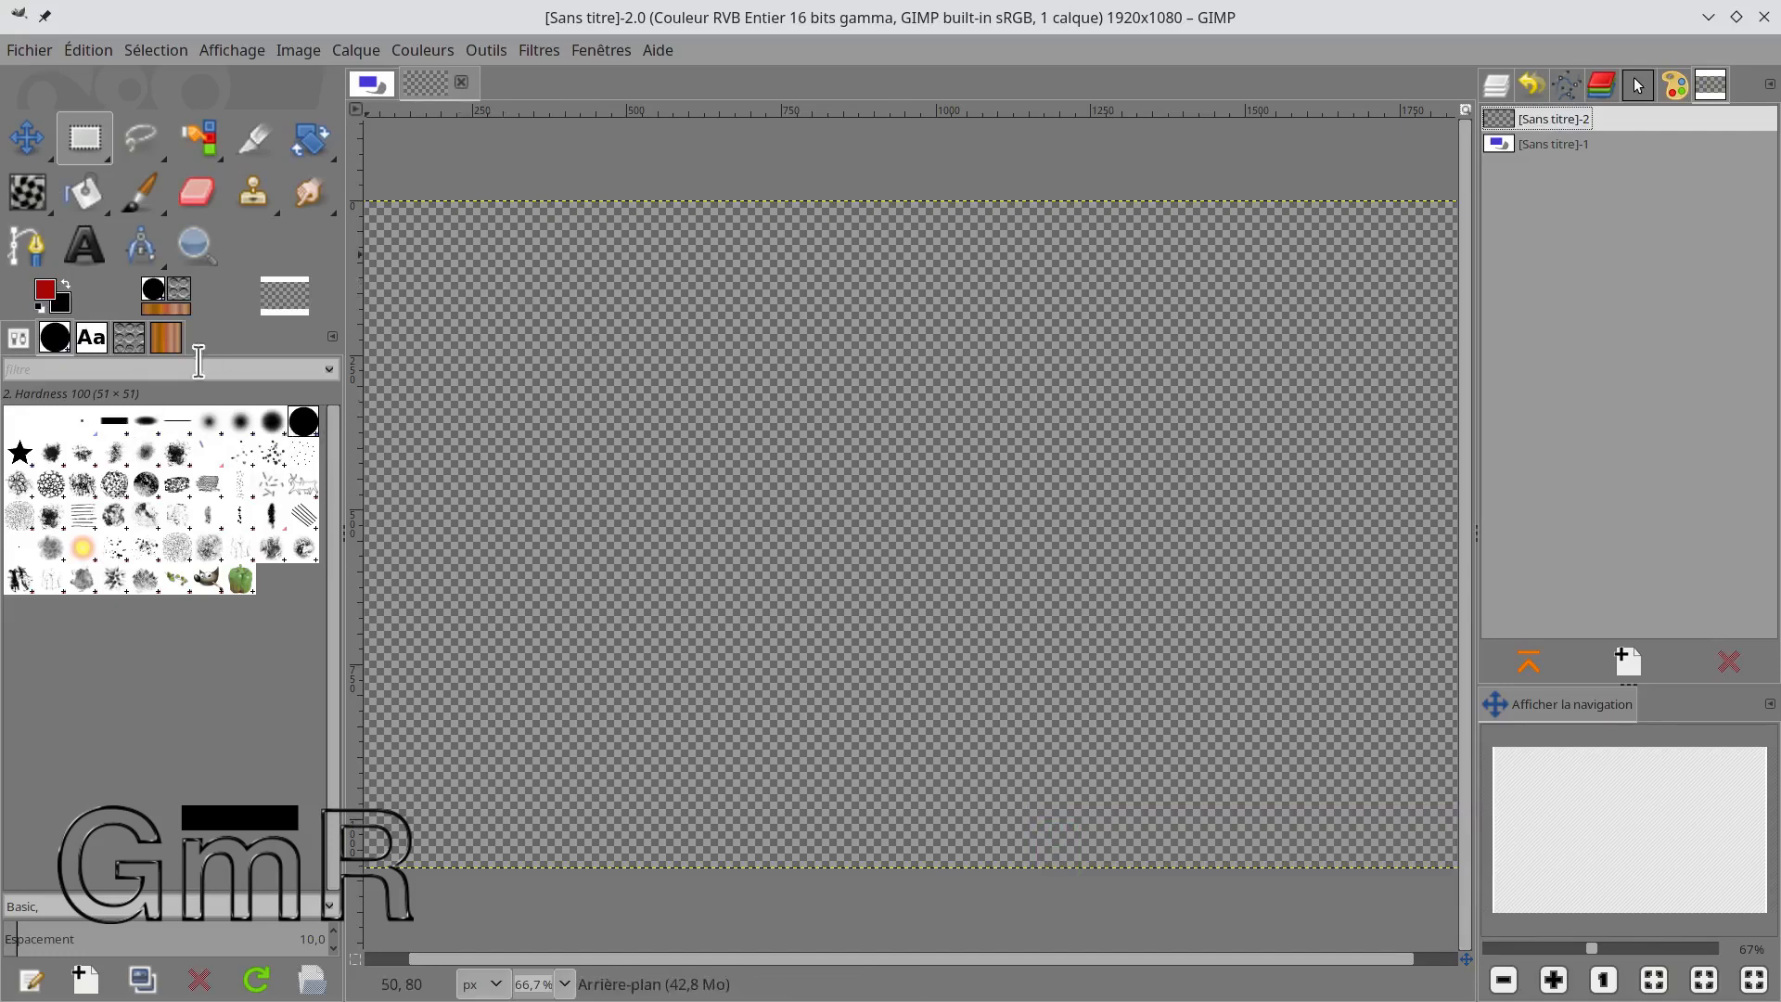
Paint a large dark red X across the transparent image with the Paintbrush at size 67.
click(18, 337)
click(154, 203)
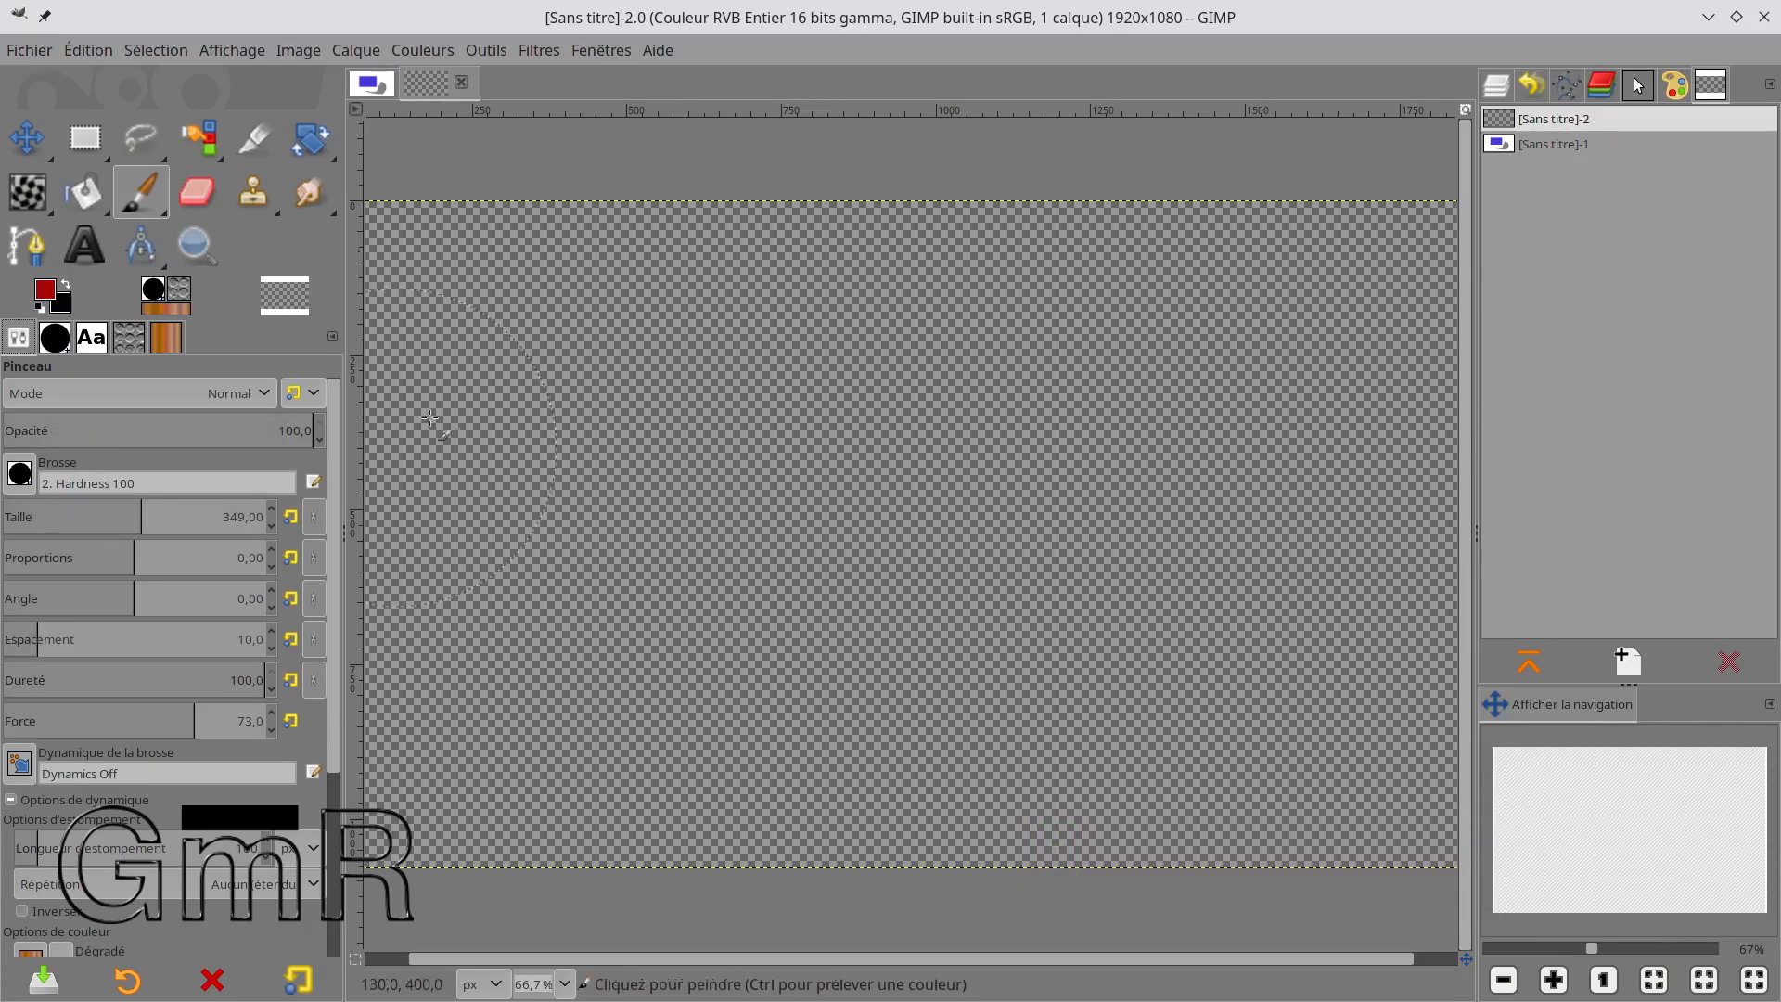
drag(196, 517, 52, 516)
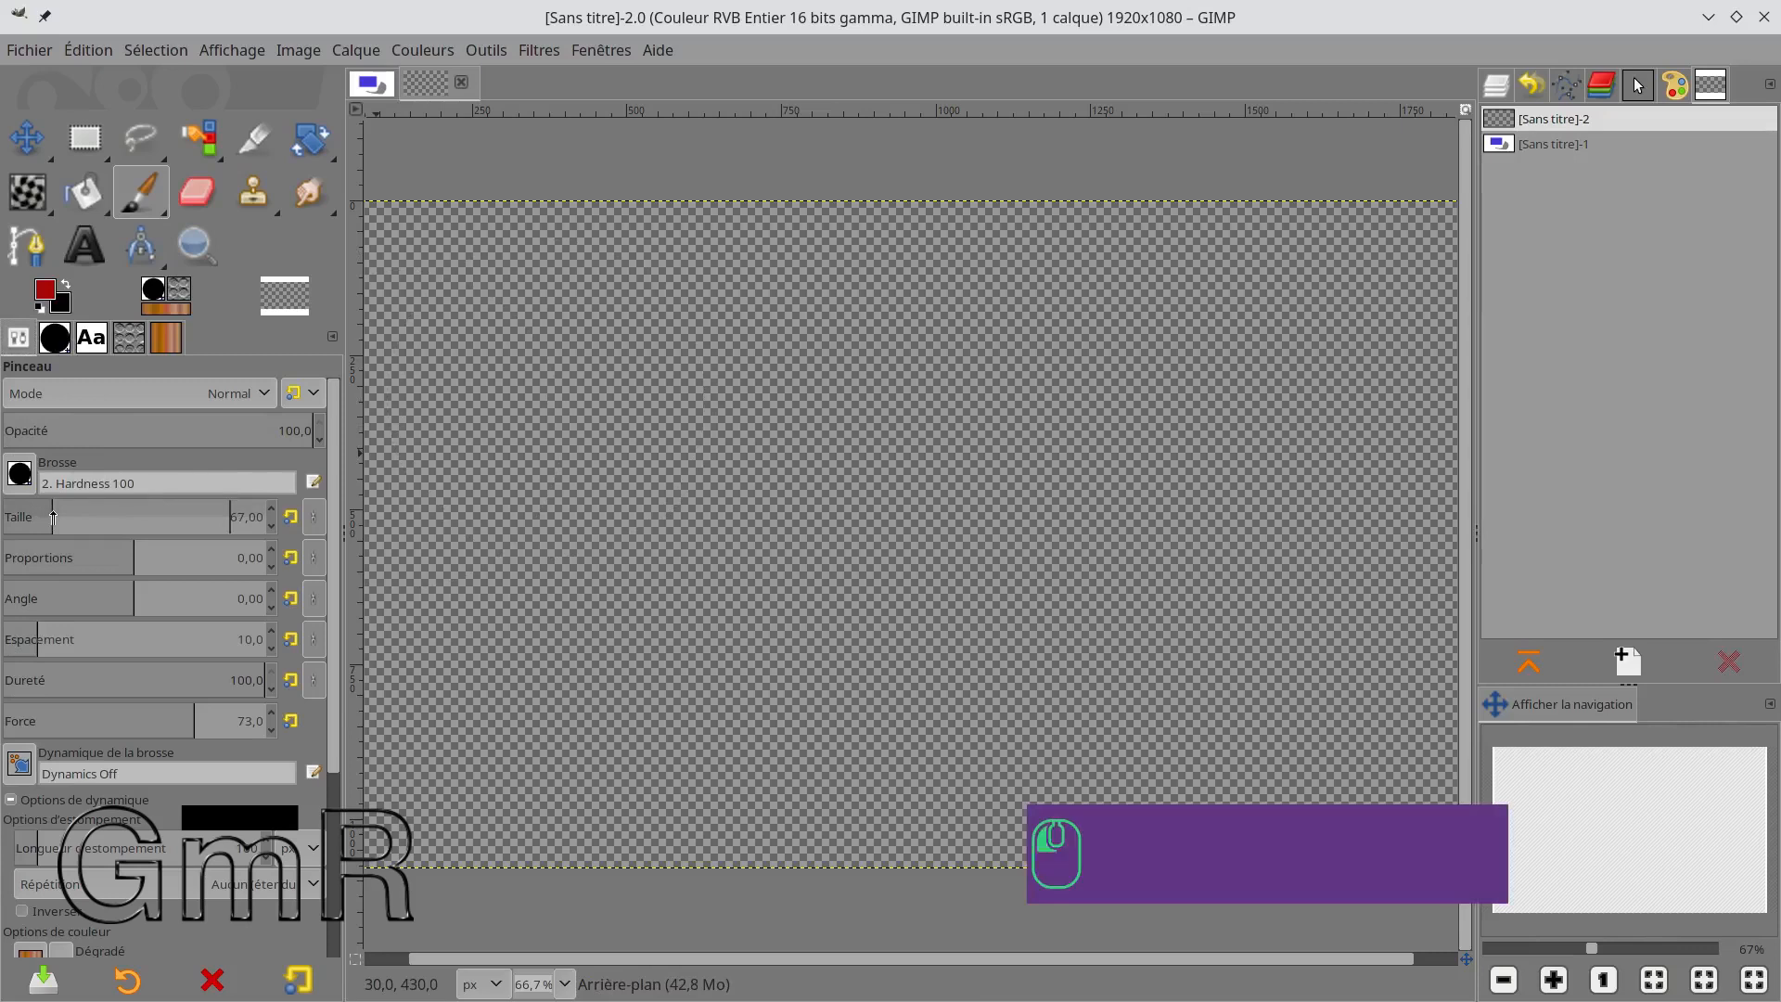
mouse_move(459, 336)
mouse_down()
mouse_move(678, 553)
mouse_move(1005, 772)
mouse_move(1412, 920)
mouse_up()
drag(1180, 345, 598, 928)
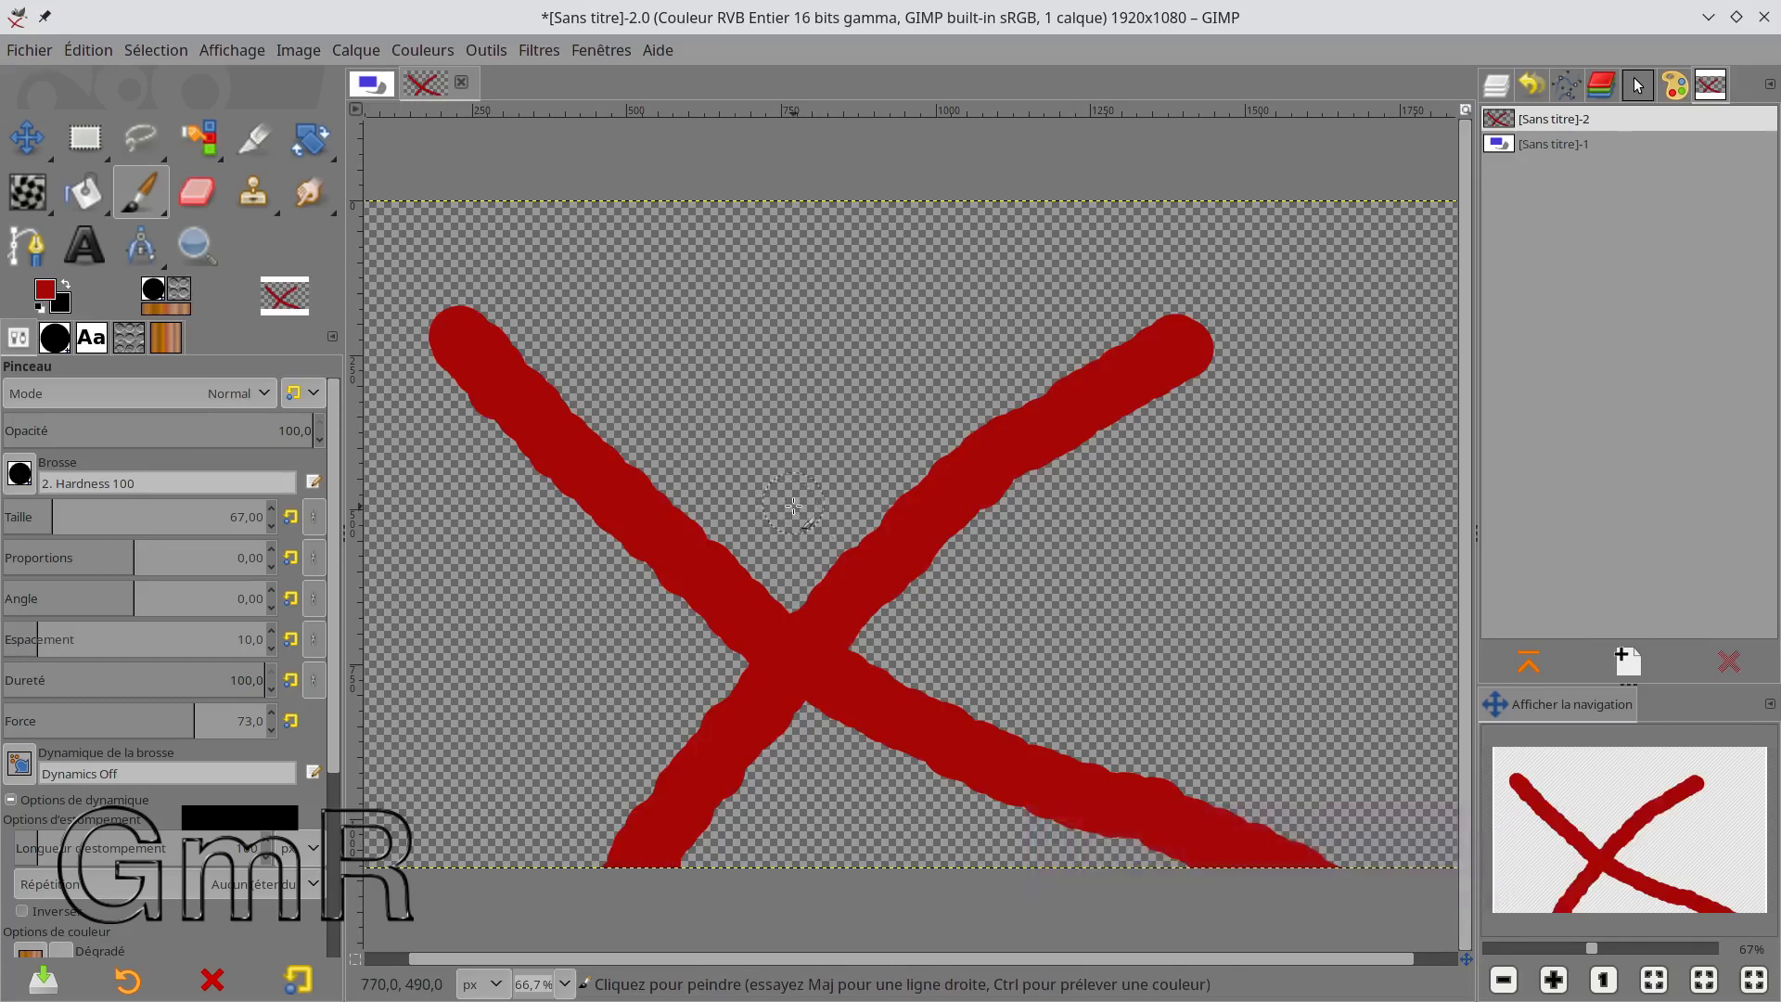
Make the first untitled image active in the Images list and display it on the canvas, keeping it open.
click(1507, 149)
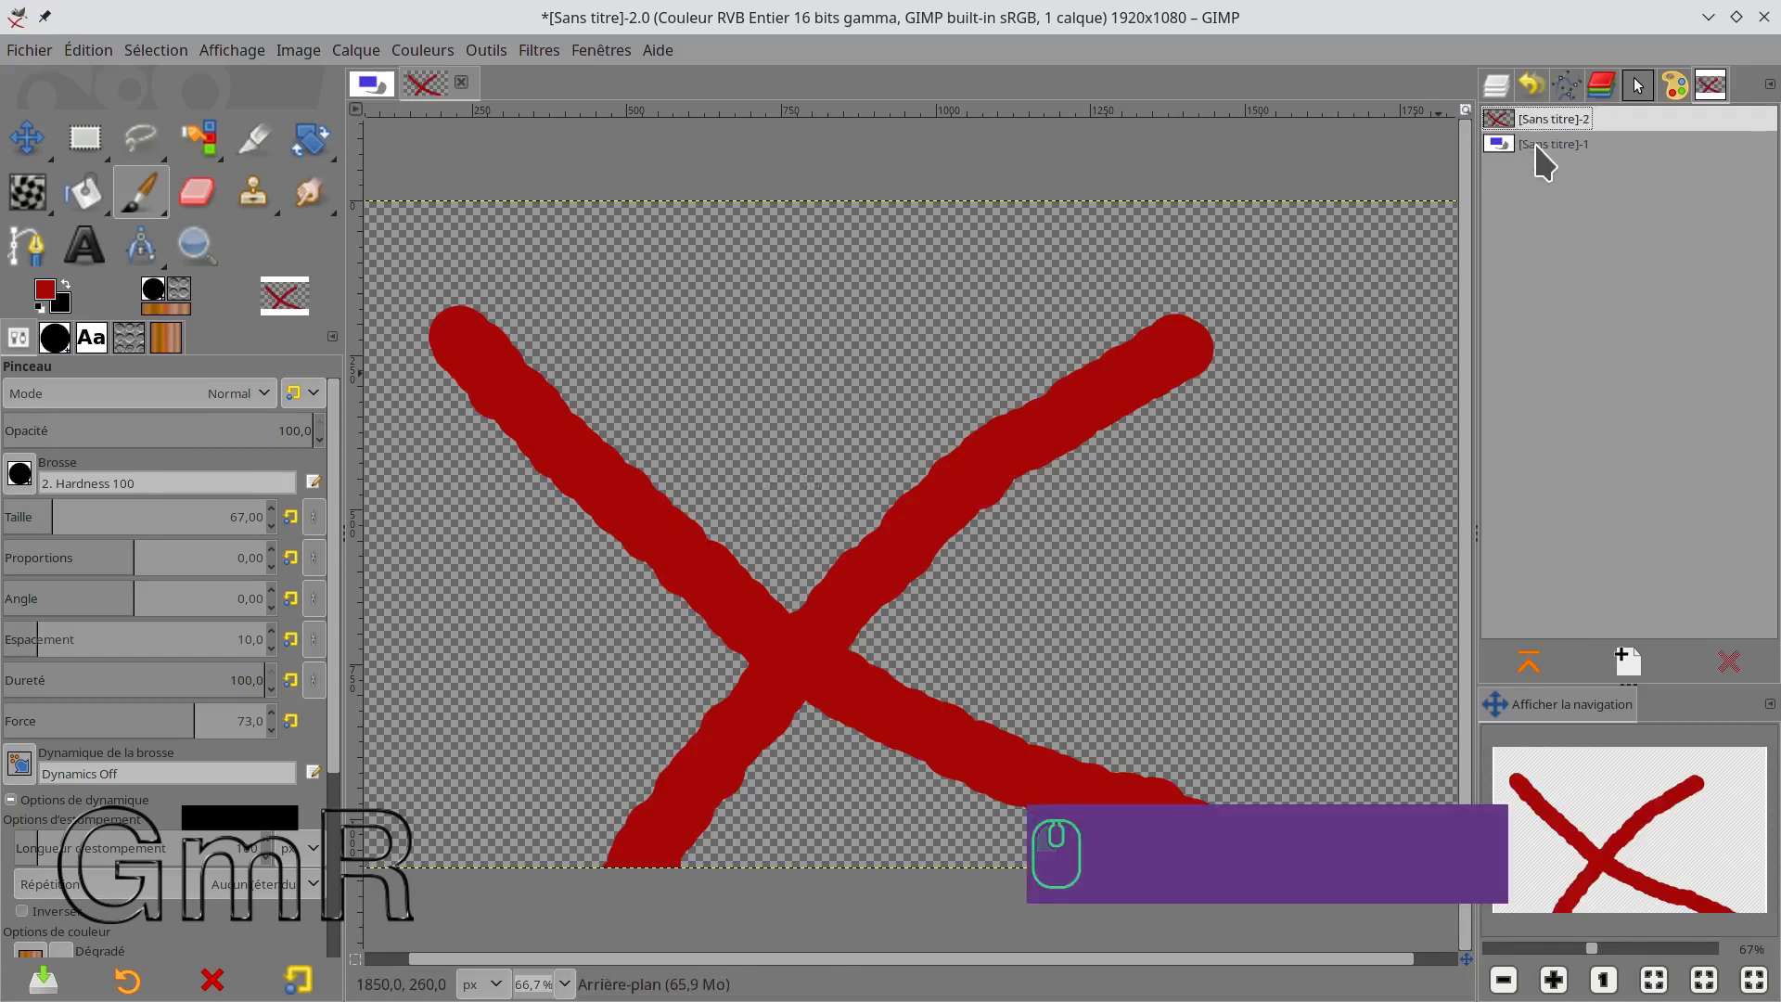
click(1536, 147)
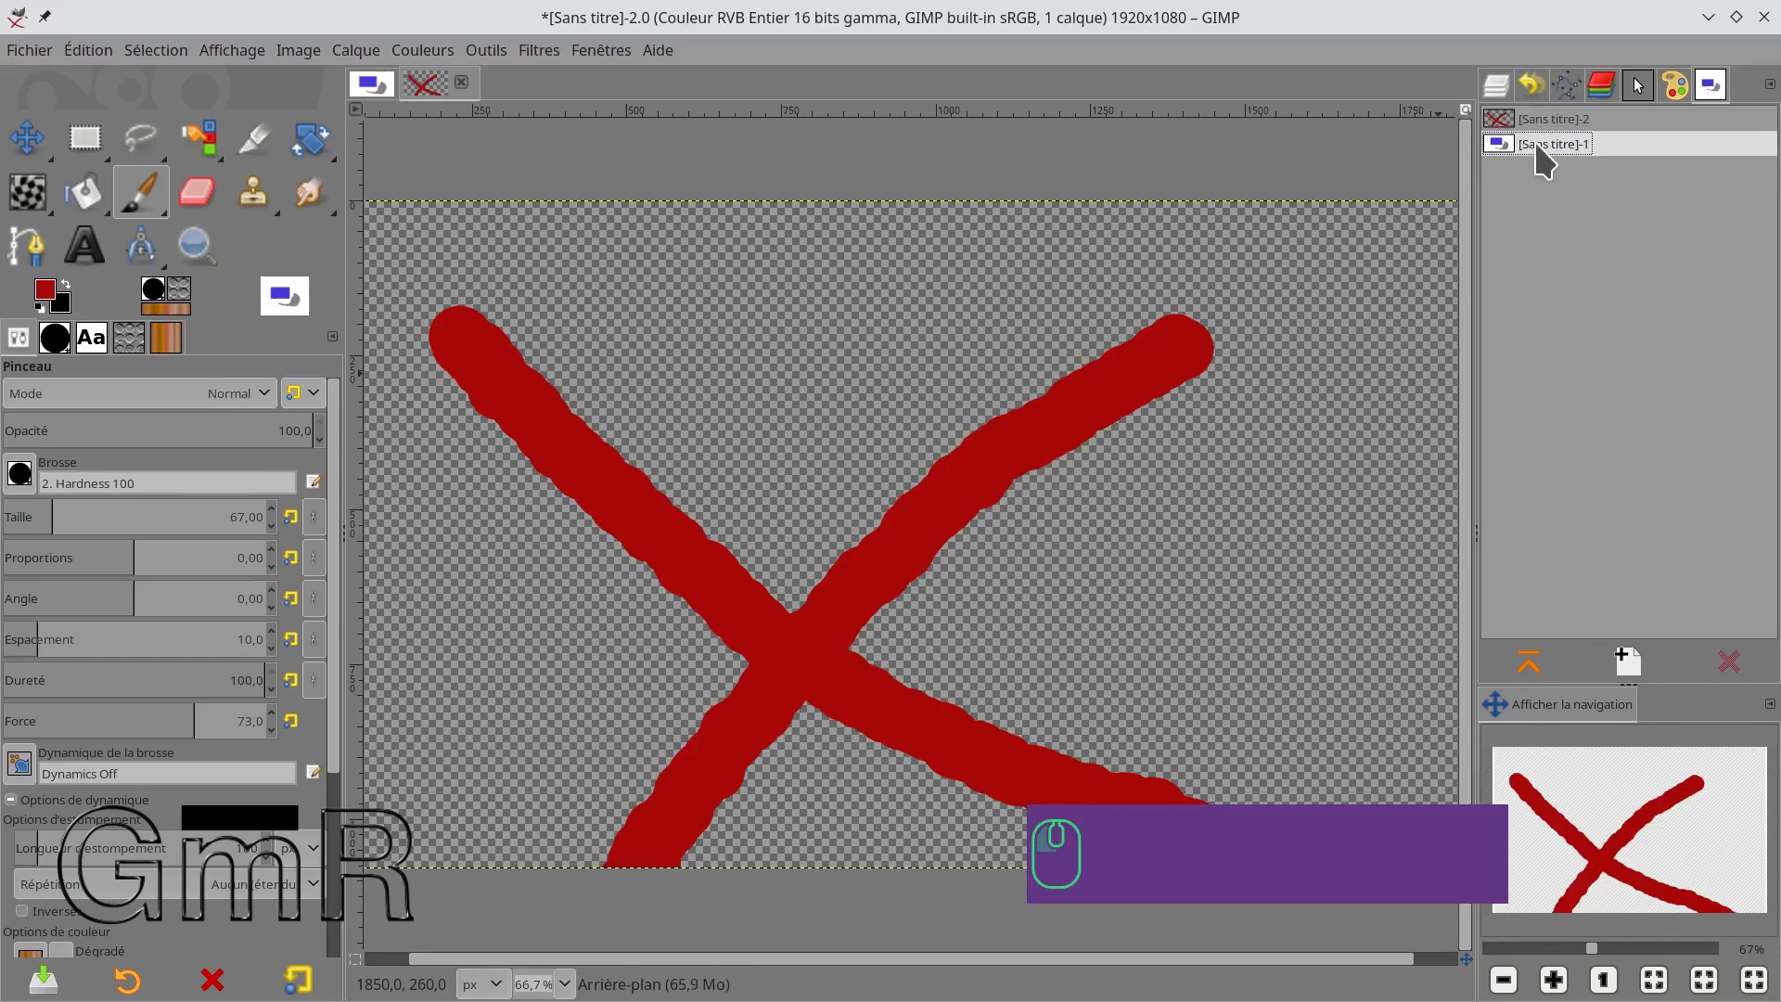
click(374, 85)
click(407, 83)
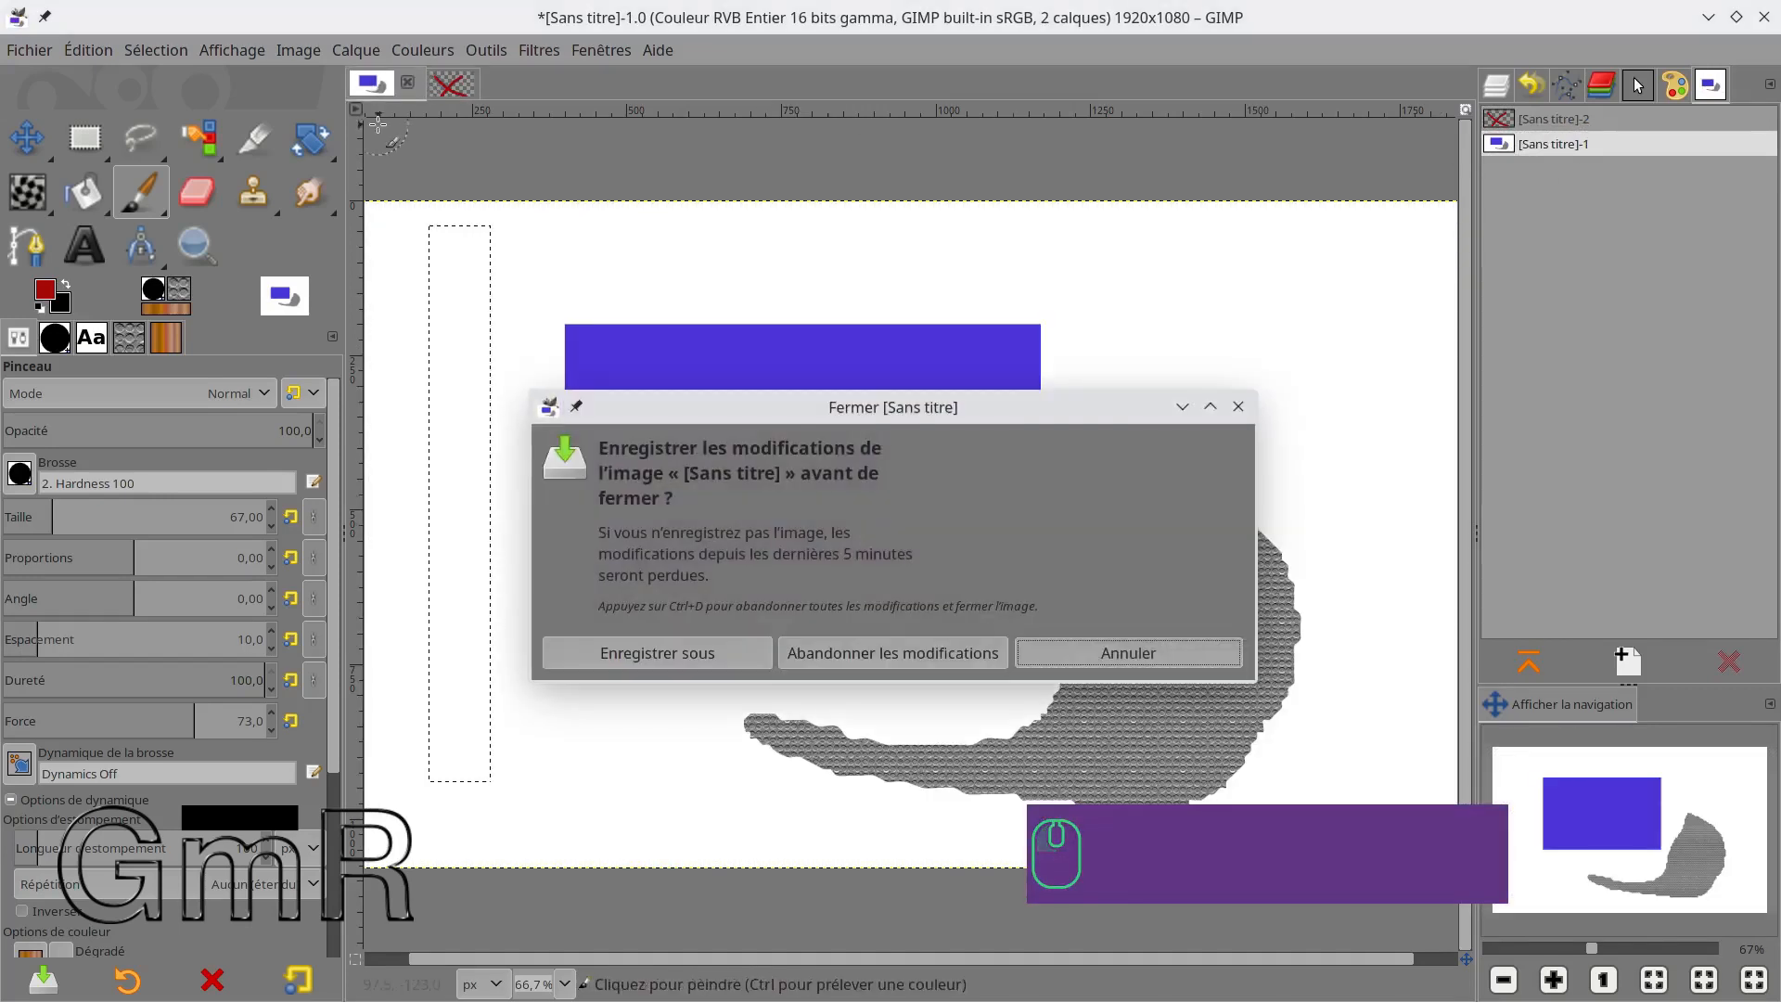
click(1078, 654)
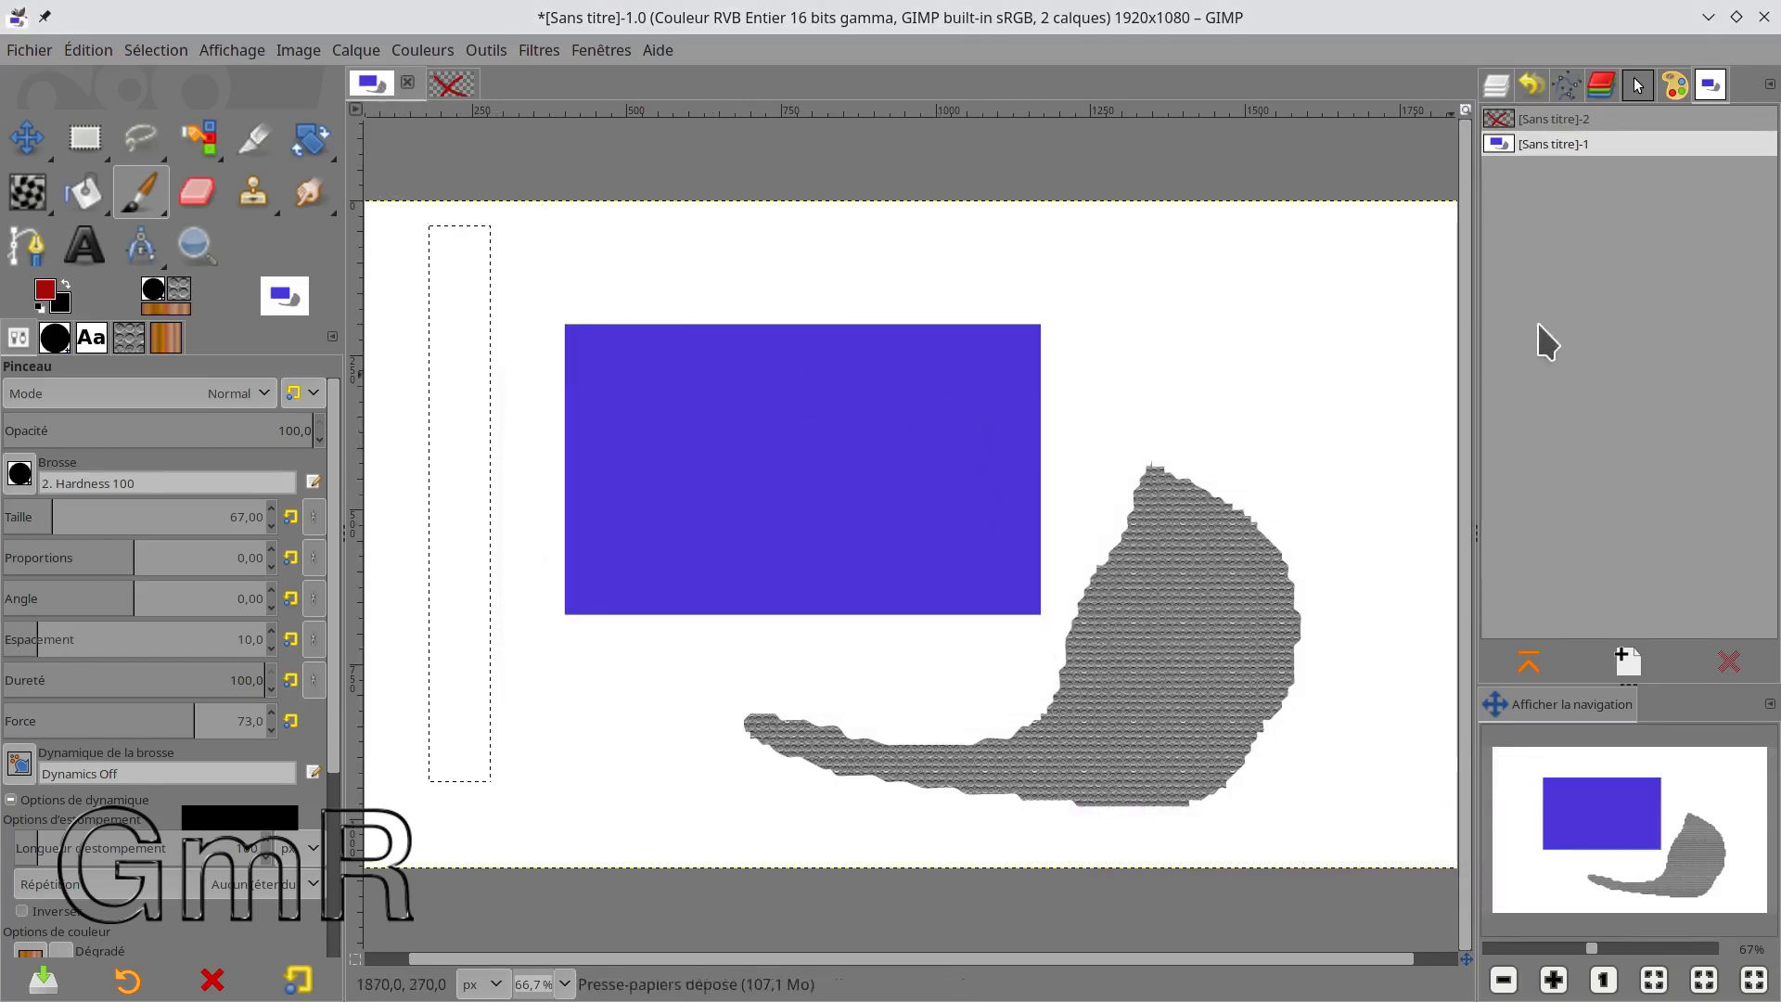
Add the red X image from the Images list to the first image's canvas as a new layer and check the layer stack.
click(1568, 121)
drag(1566, 134, 914, 501)
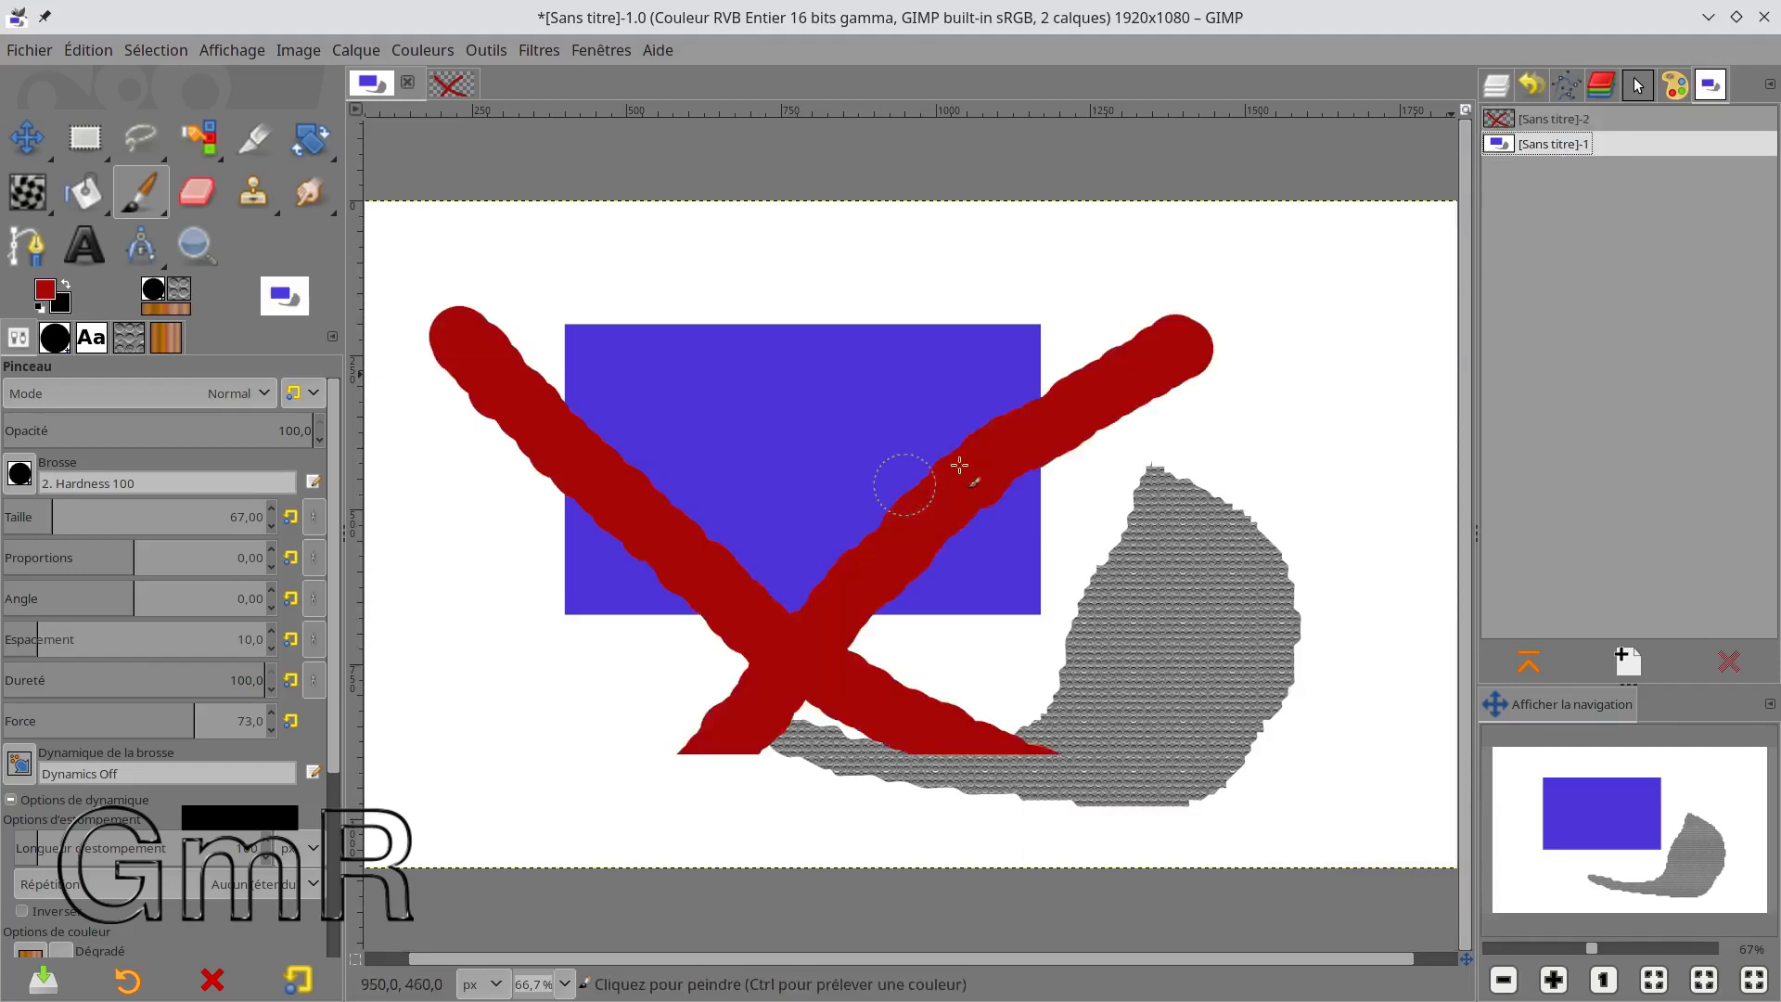
click(1495, 85)
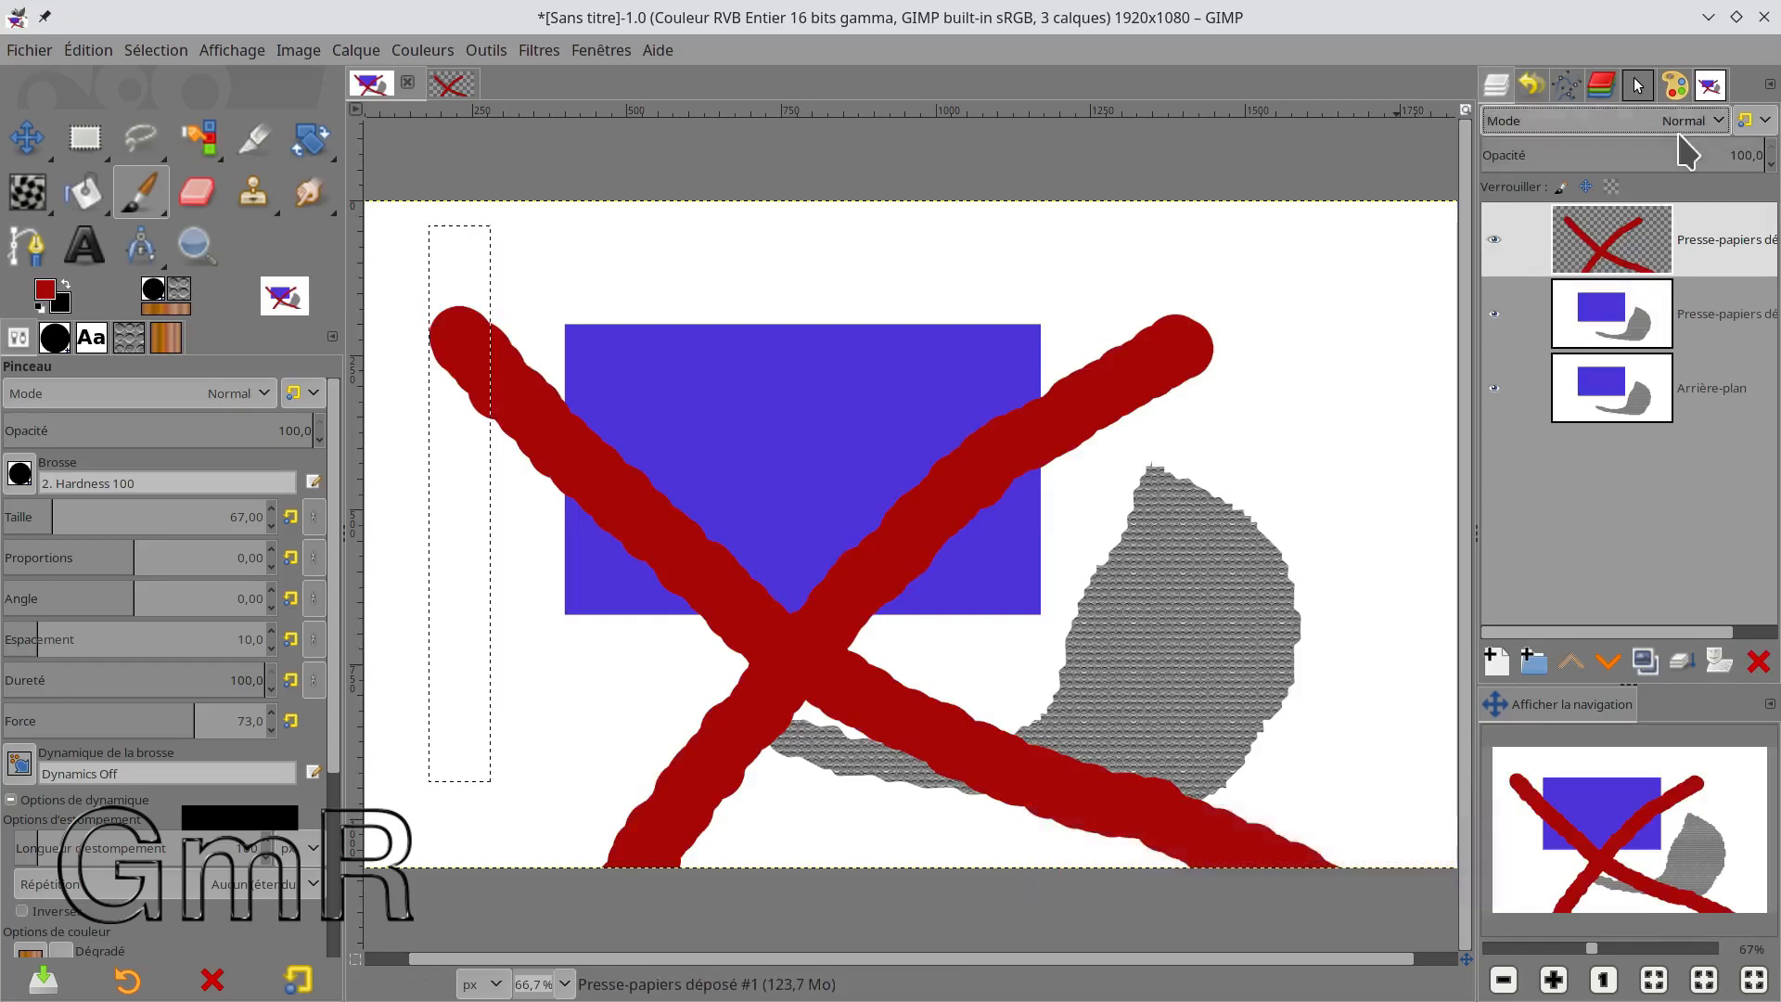
click(1707, 89)
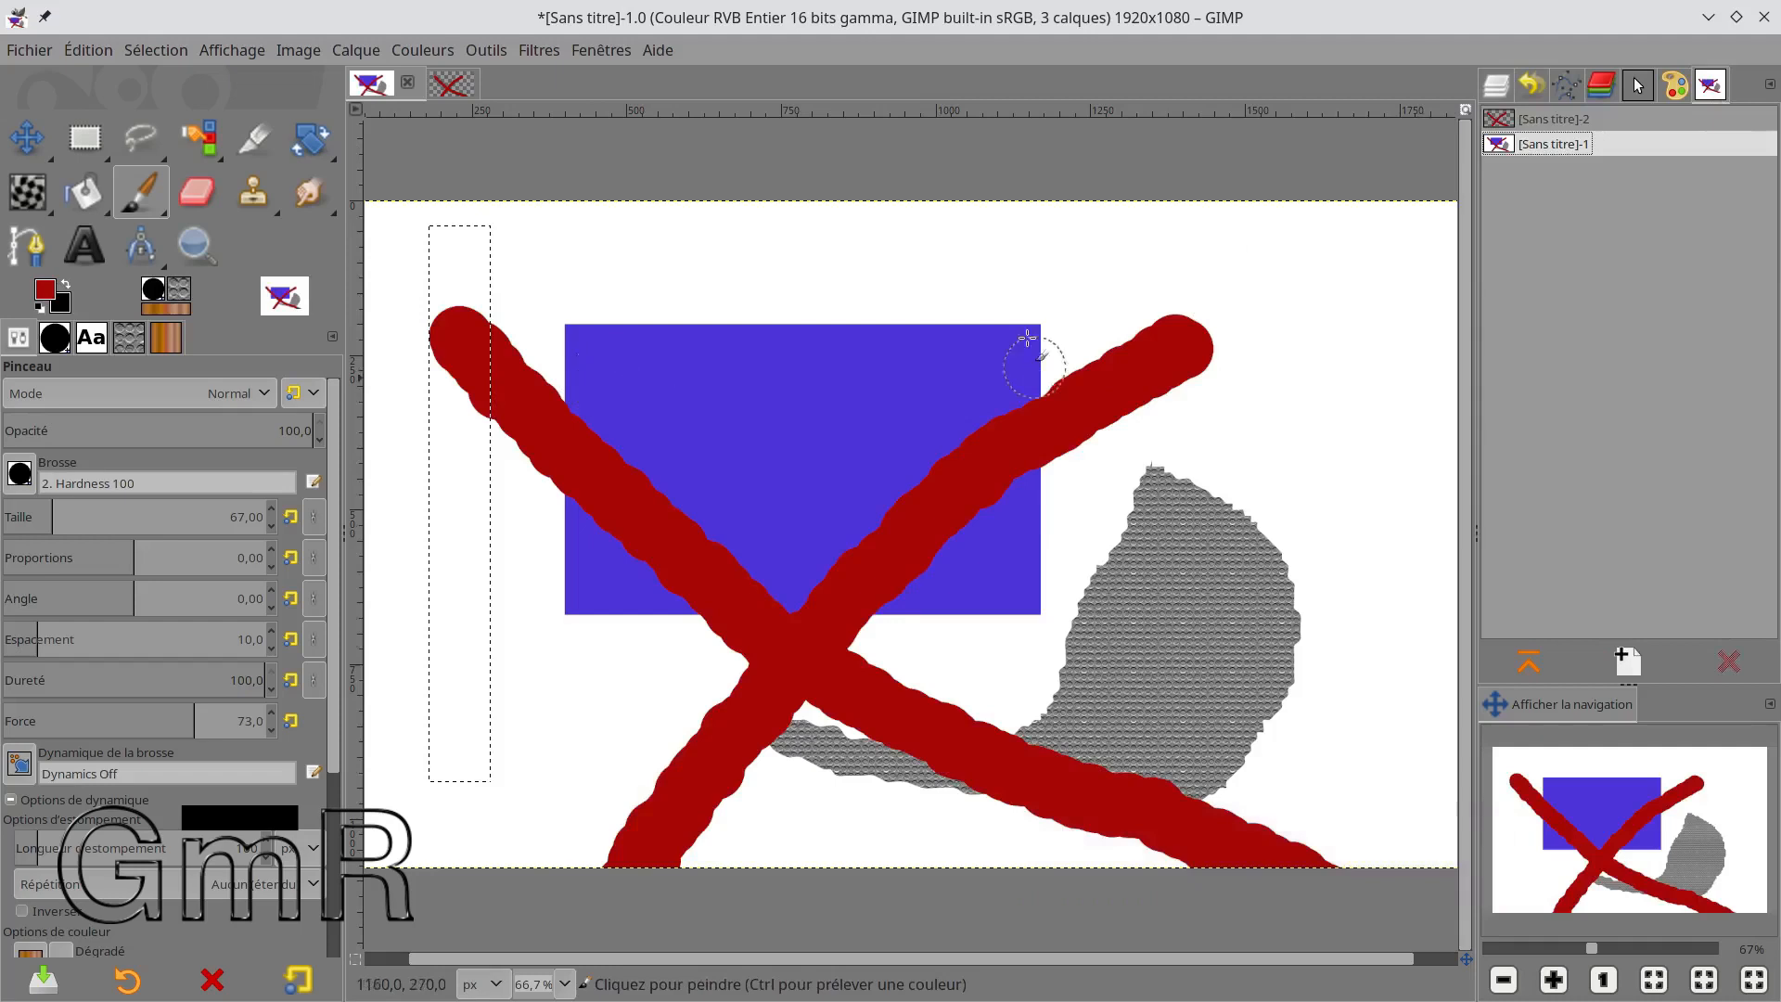
Make the red X image active in the Images list and clear the rectangular selection on the displayed image.
key(ctrl+c)
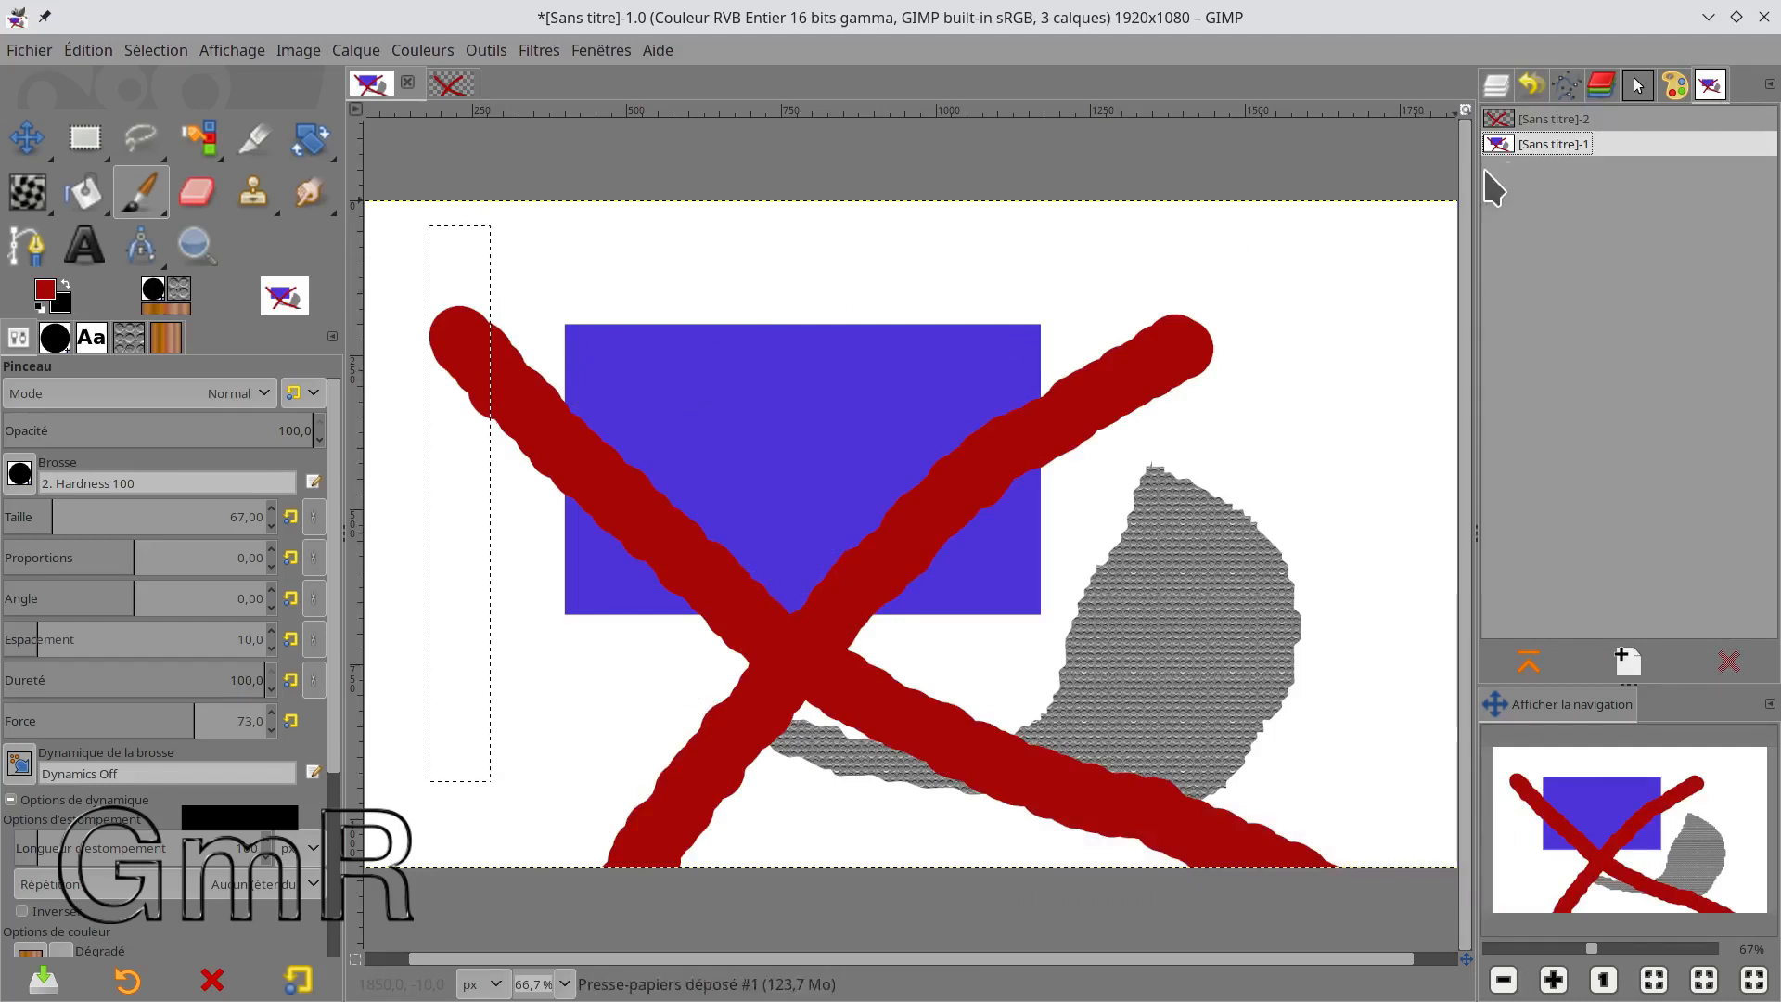
click(1515, 118)
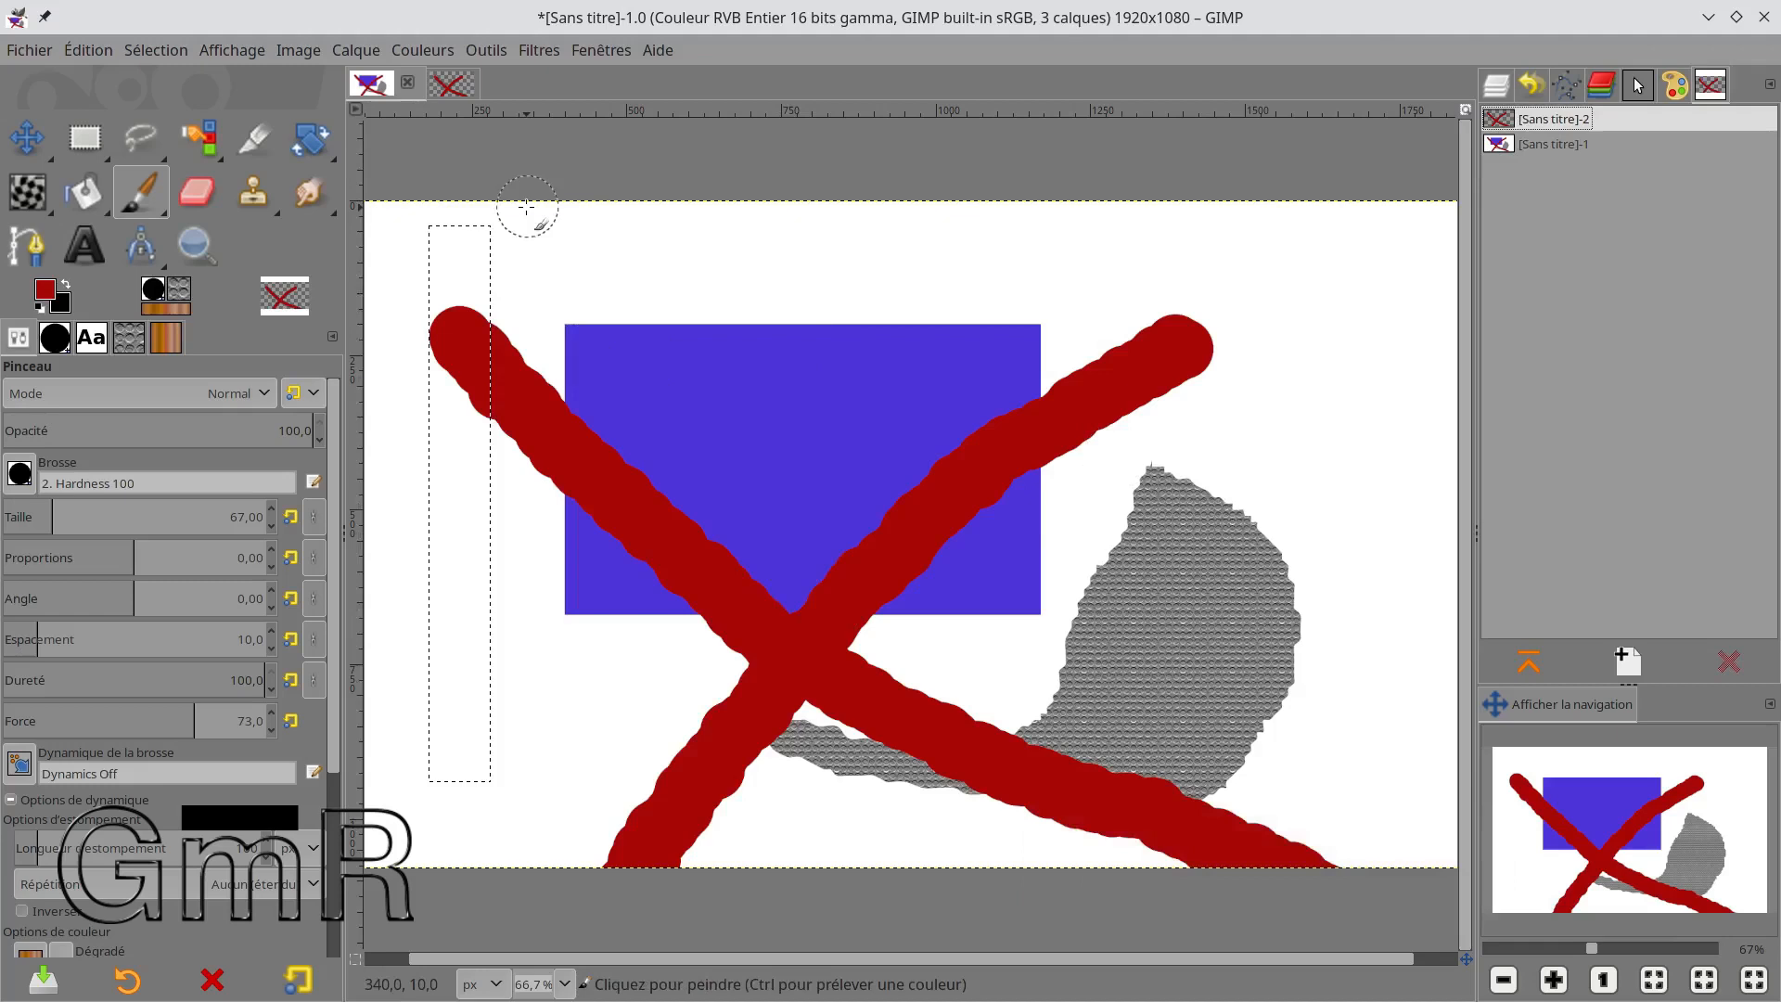
key(shift+ctrl+a)
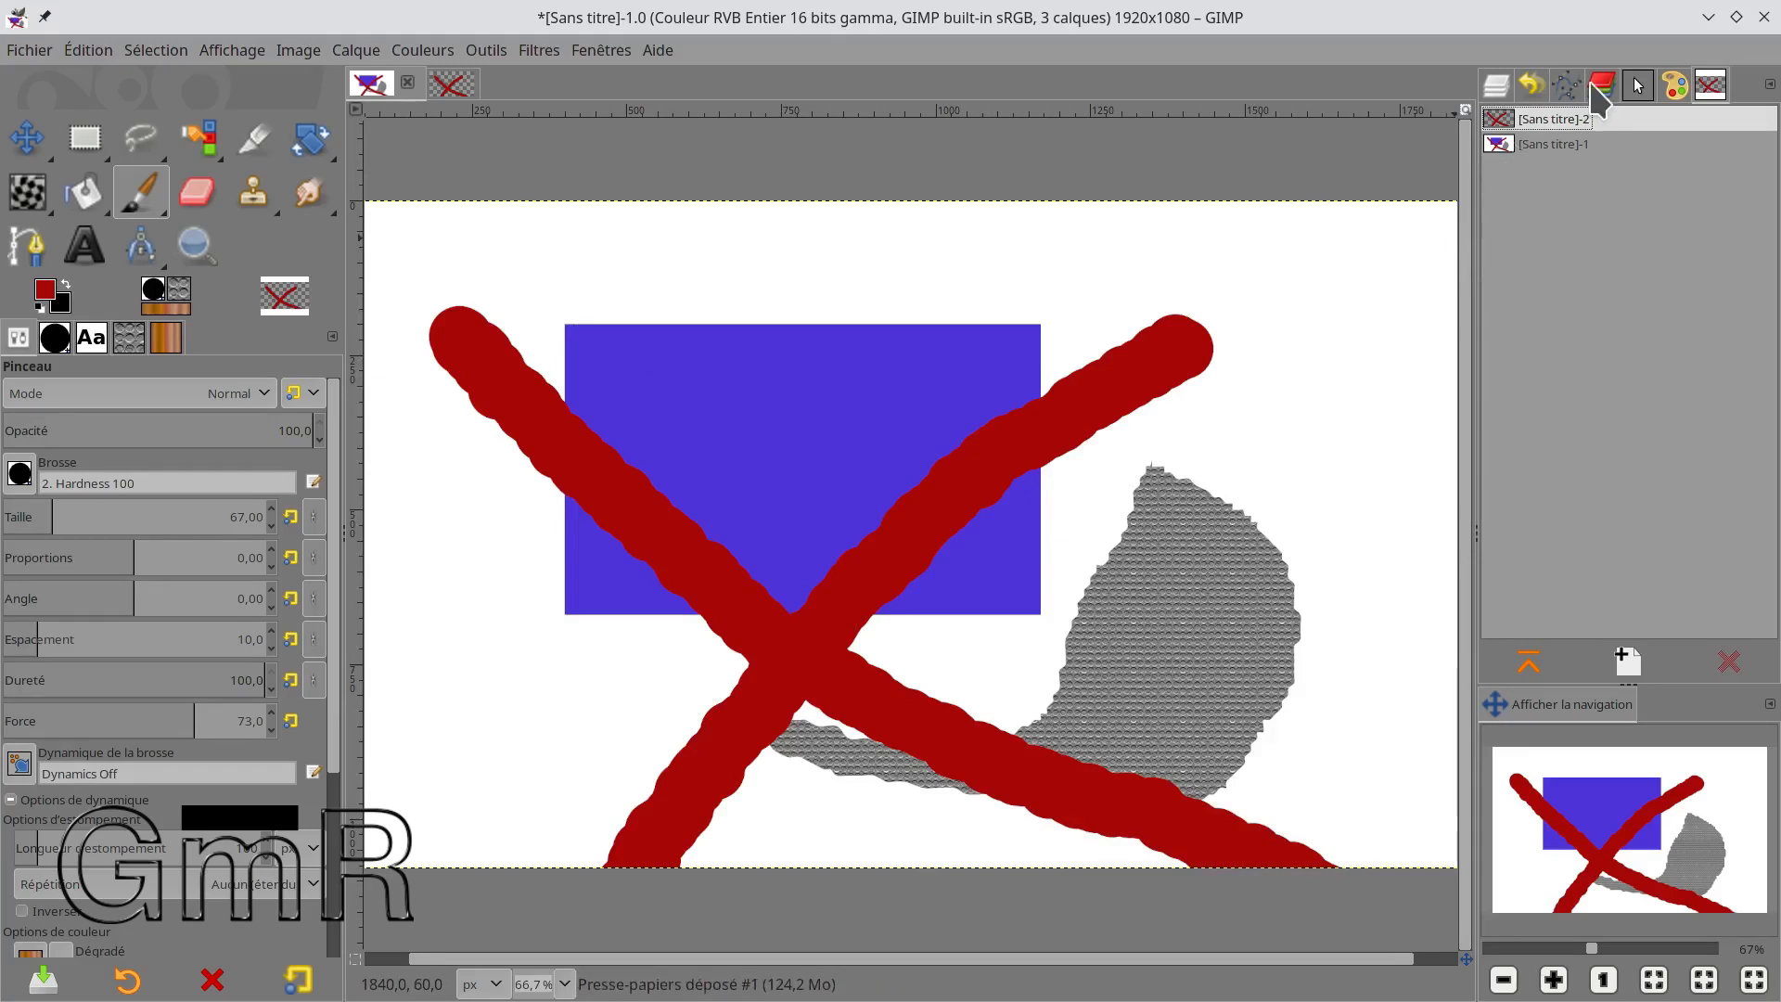
Compare the layer stack of the image active in the Images list with the image displayed on the canvas.
click(1496, 87)
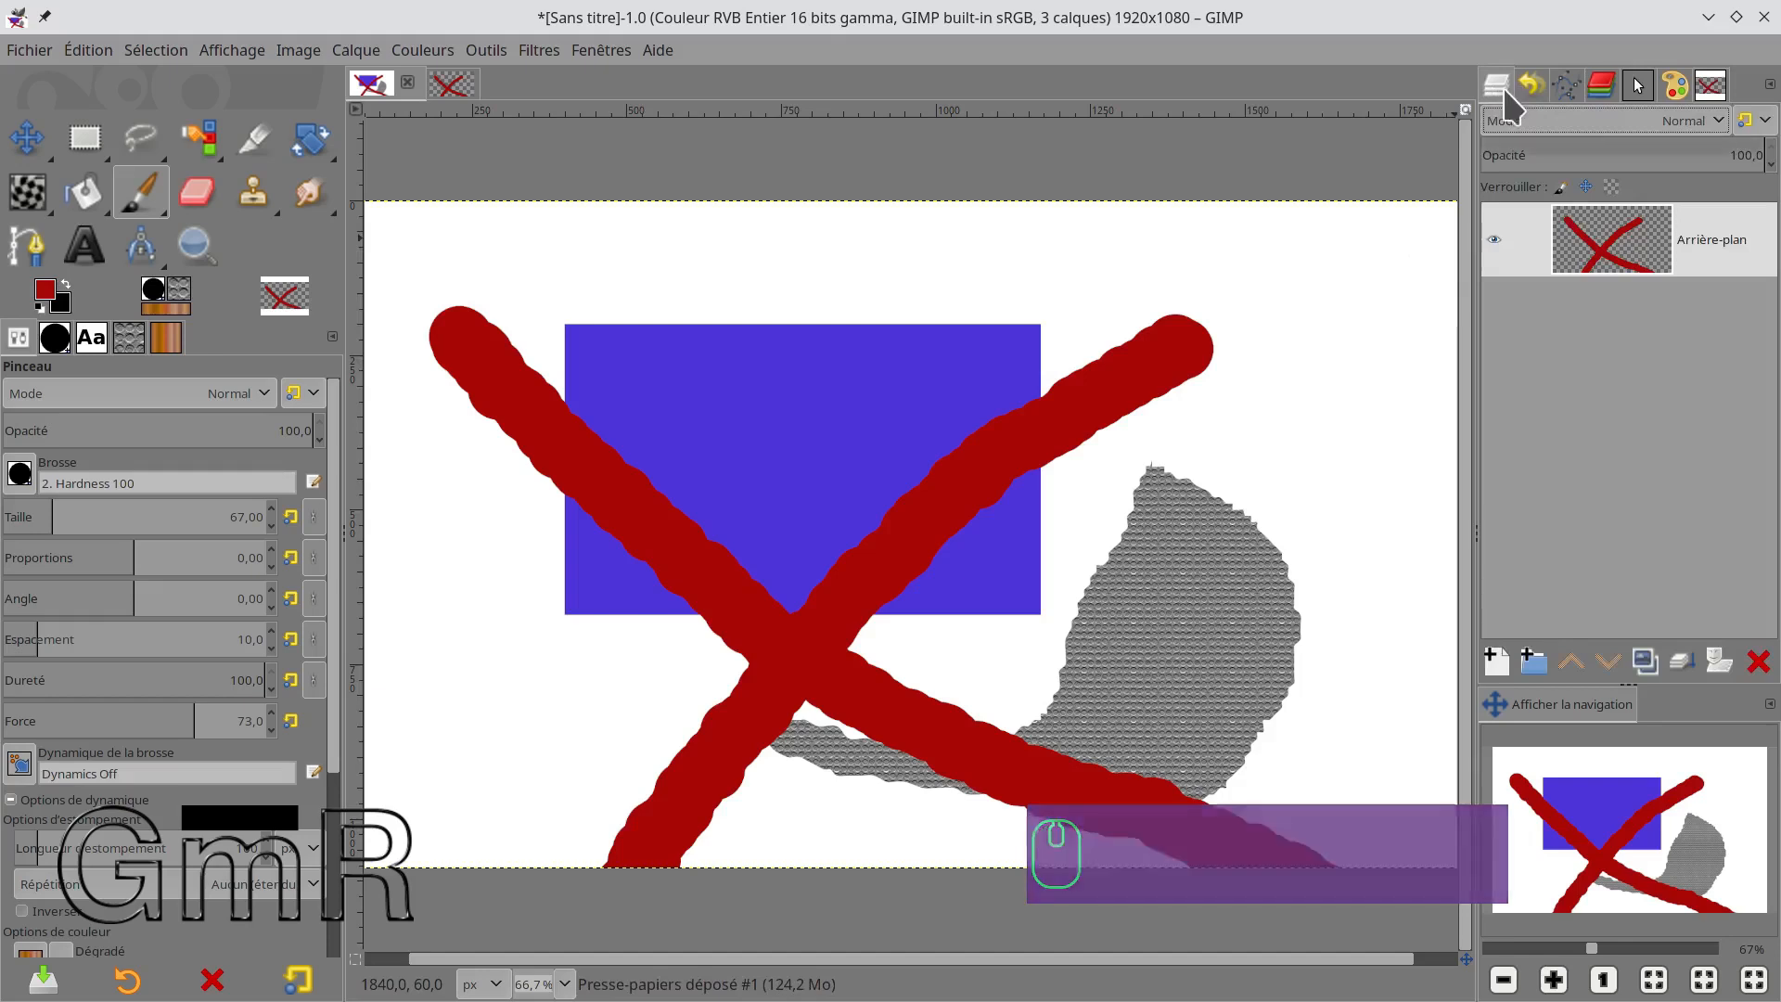
click(1501, 80)
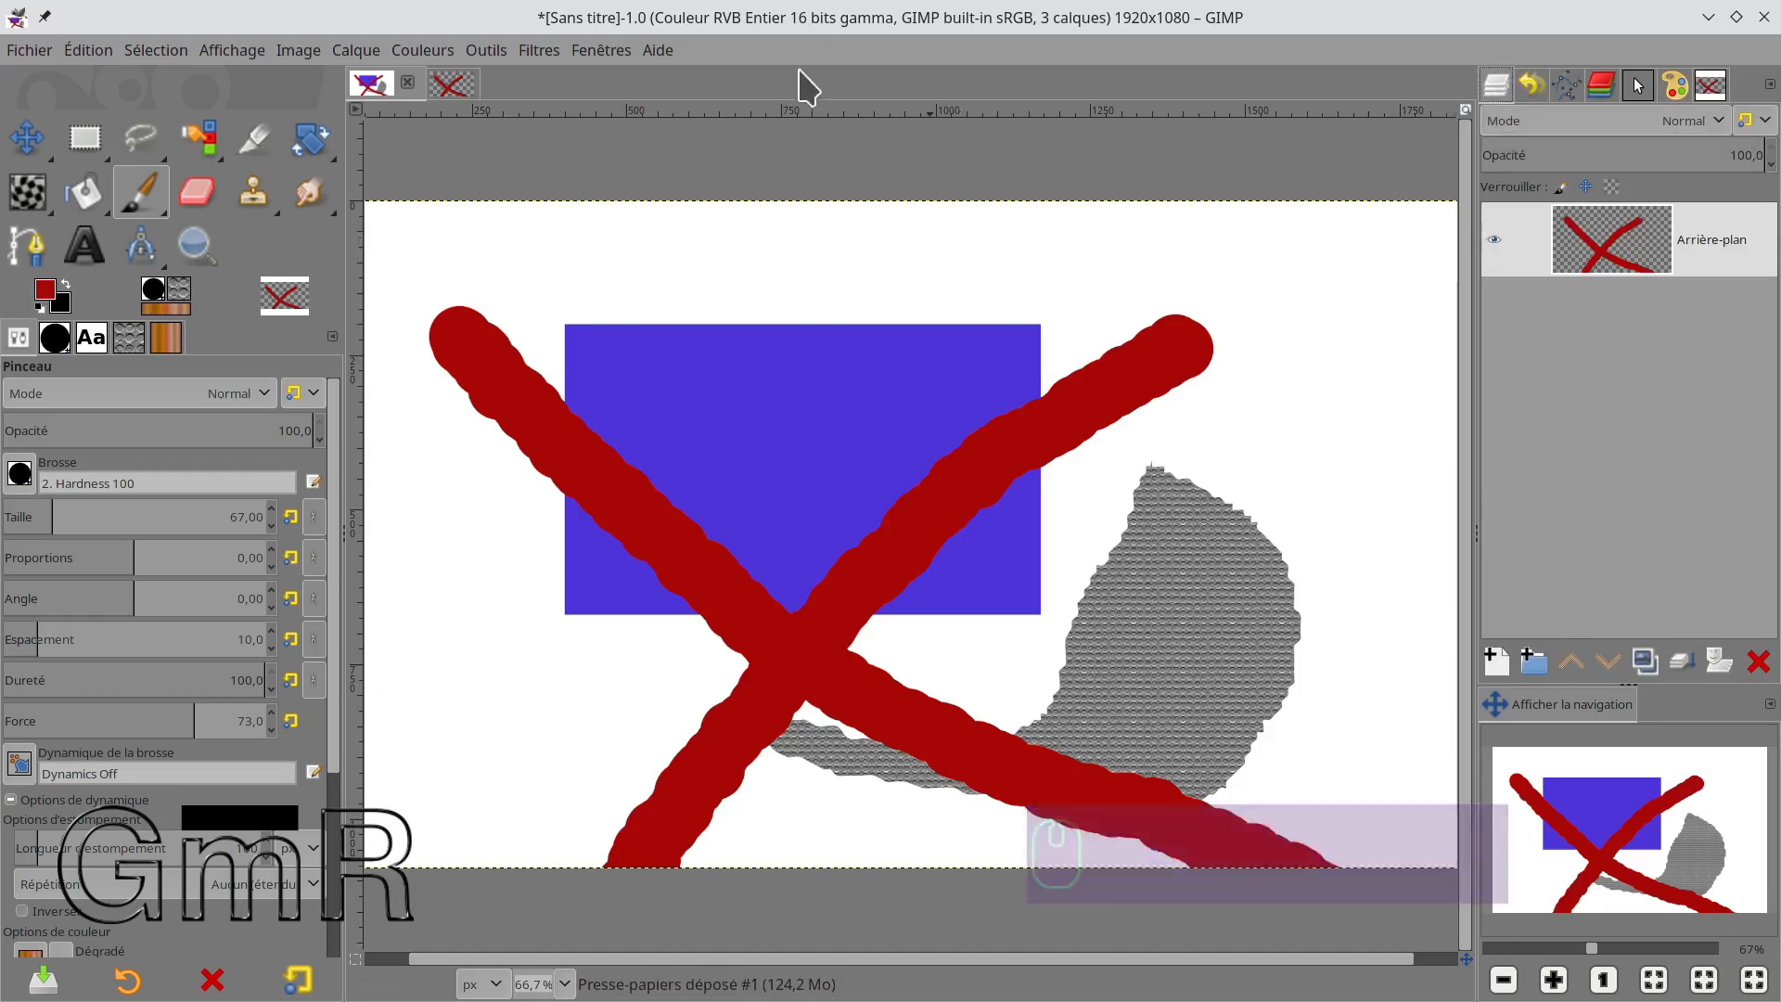
click(379, 85)
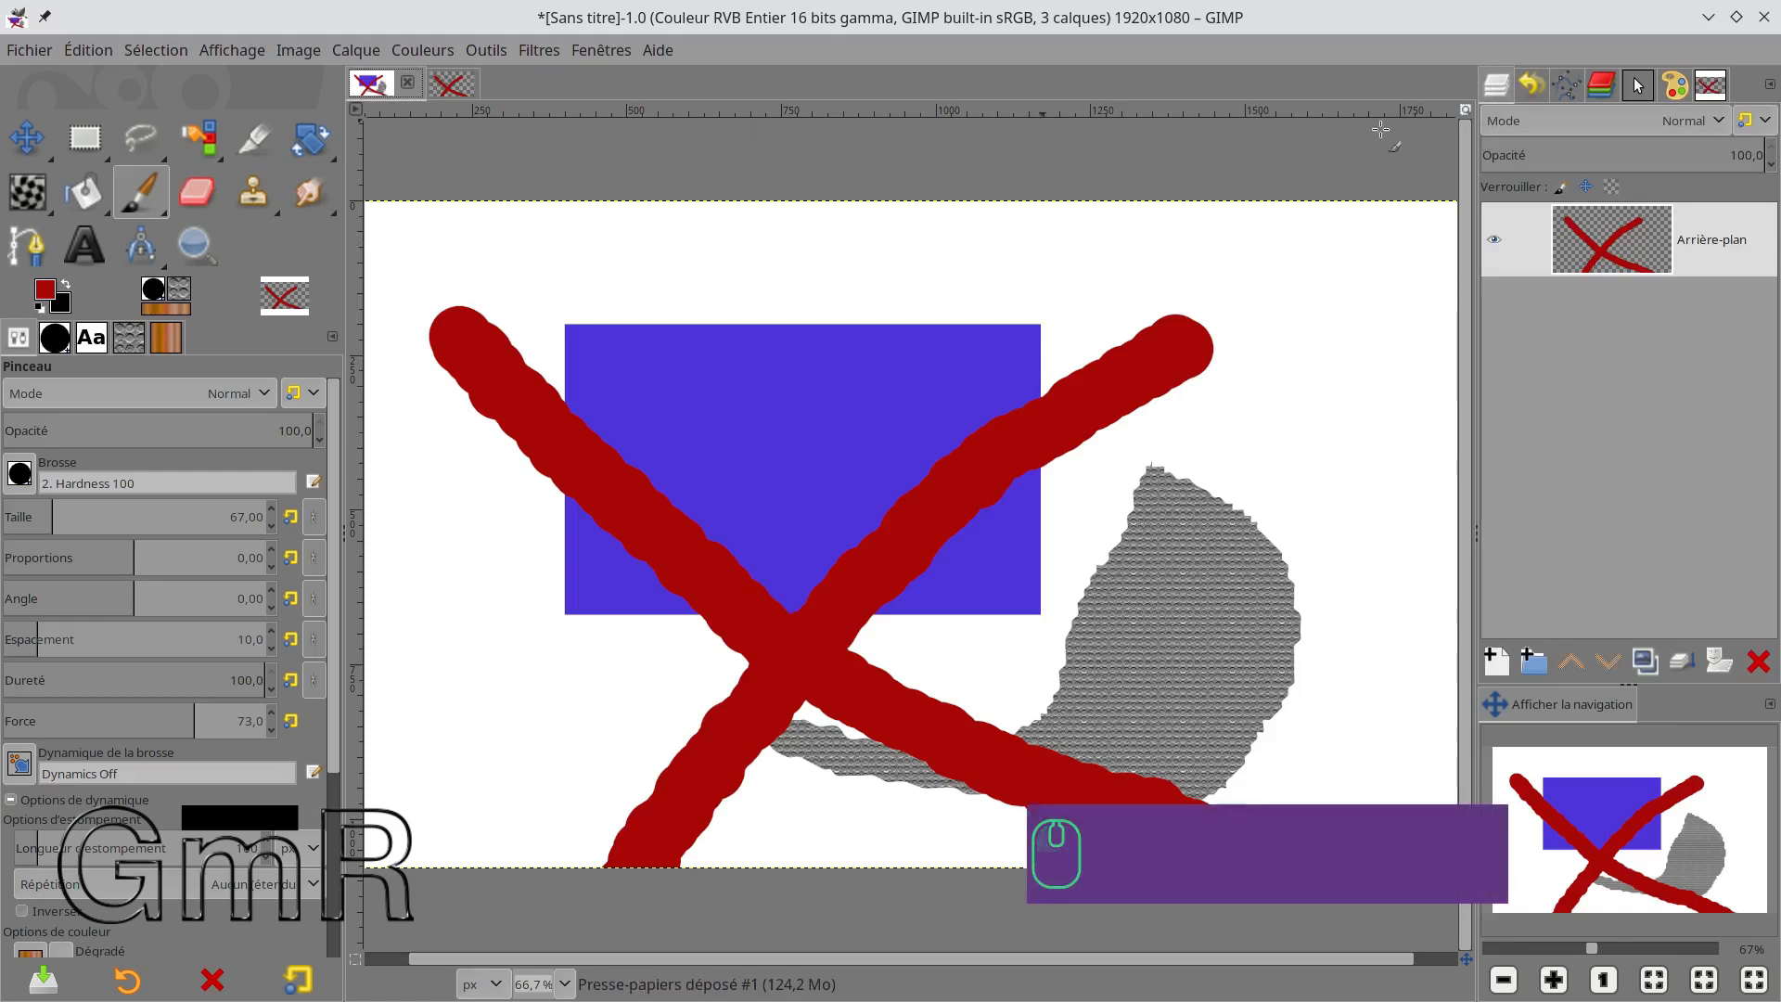
click(1530, 86)
click(1497, 85)
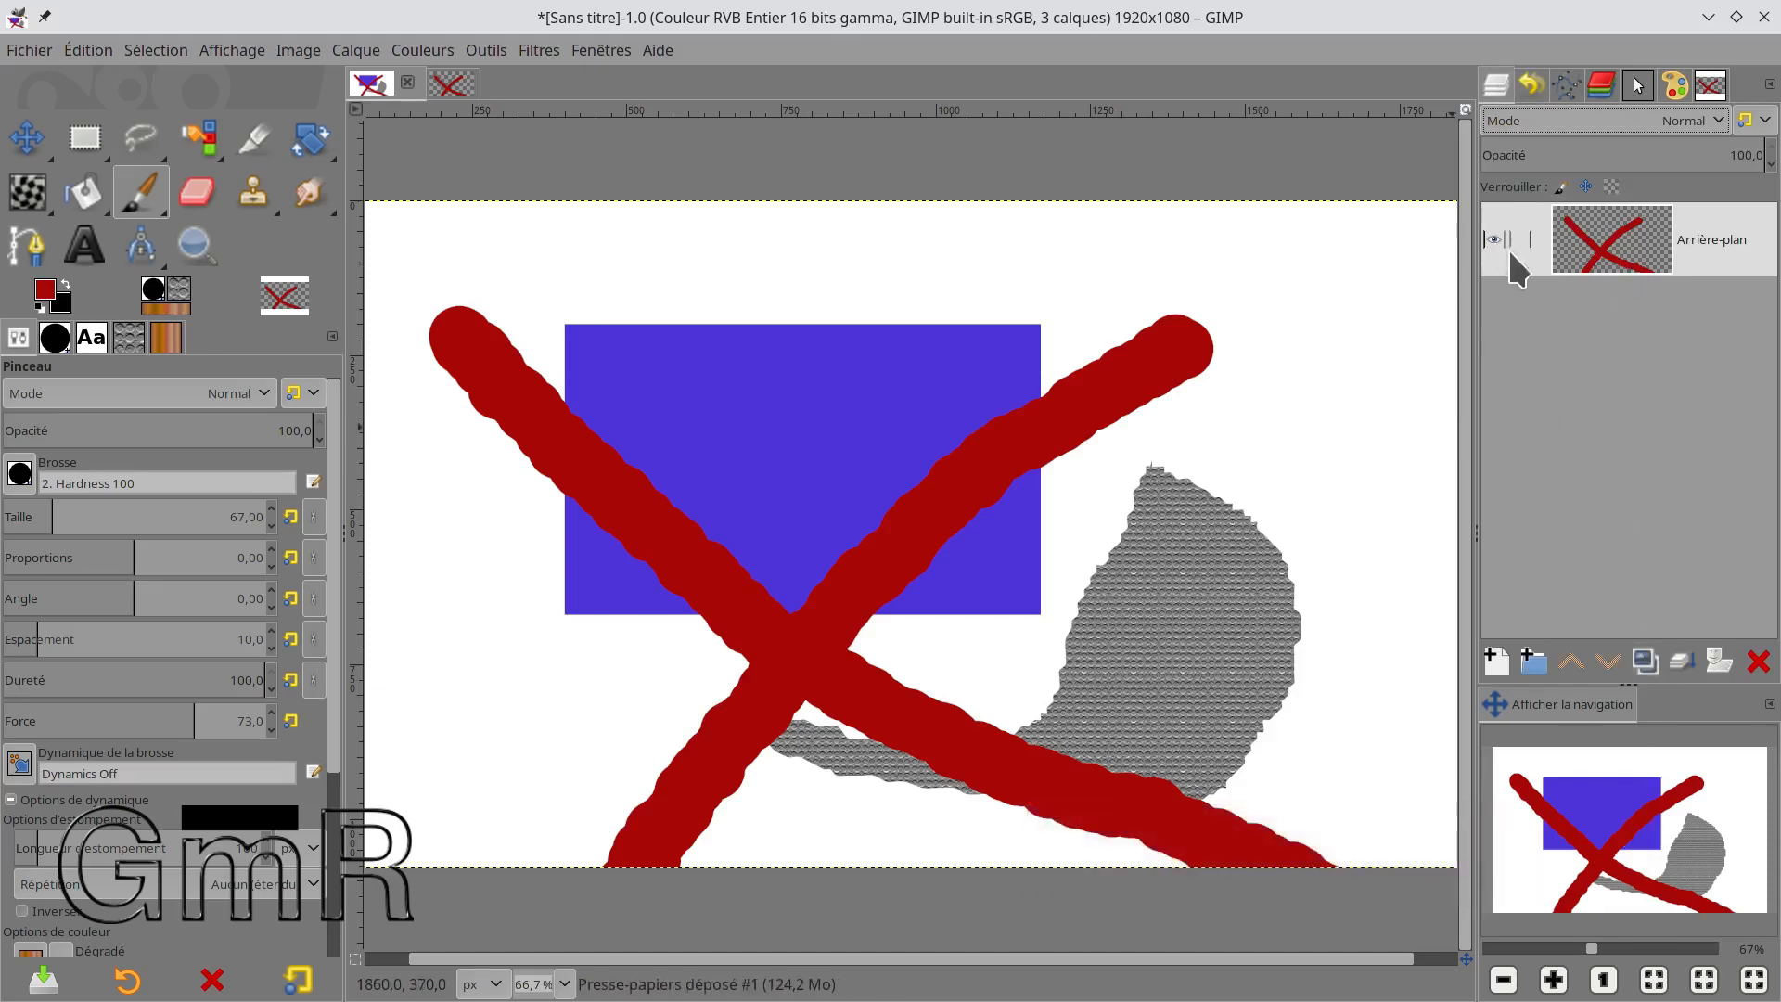
click(1709, 85)
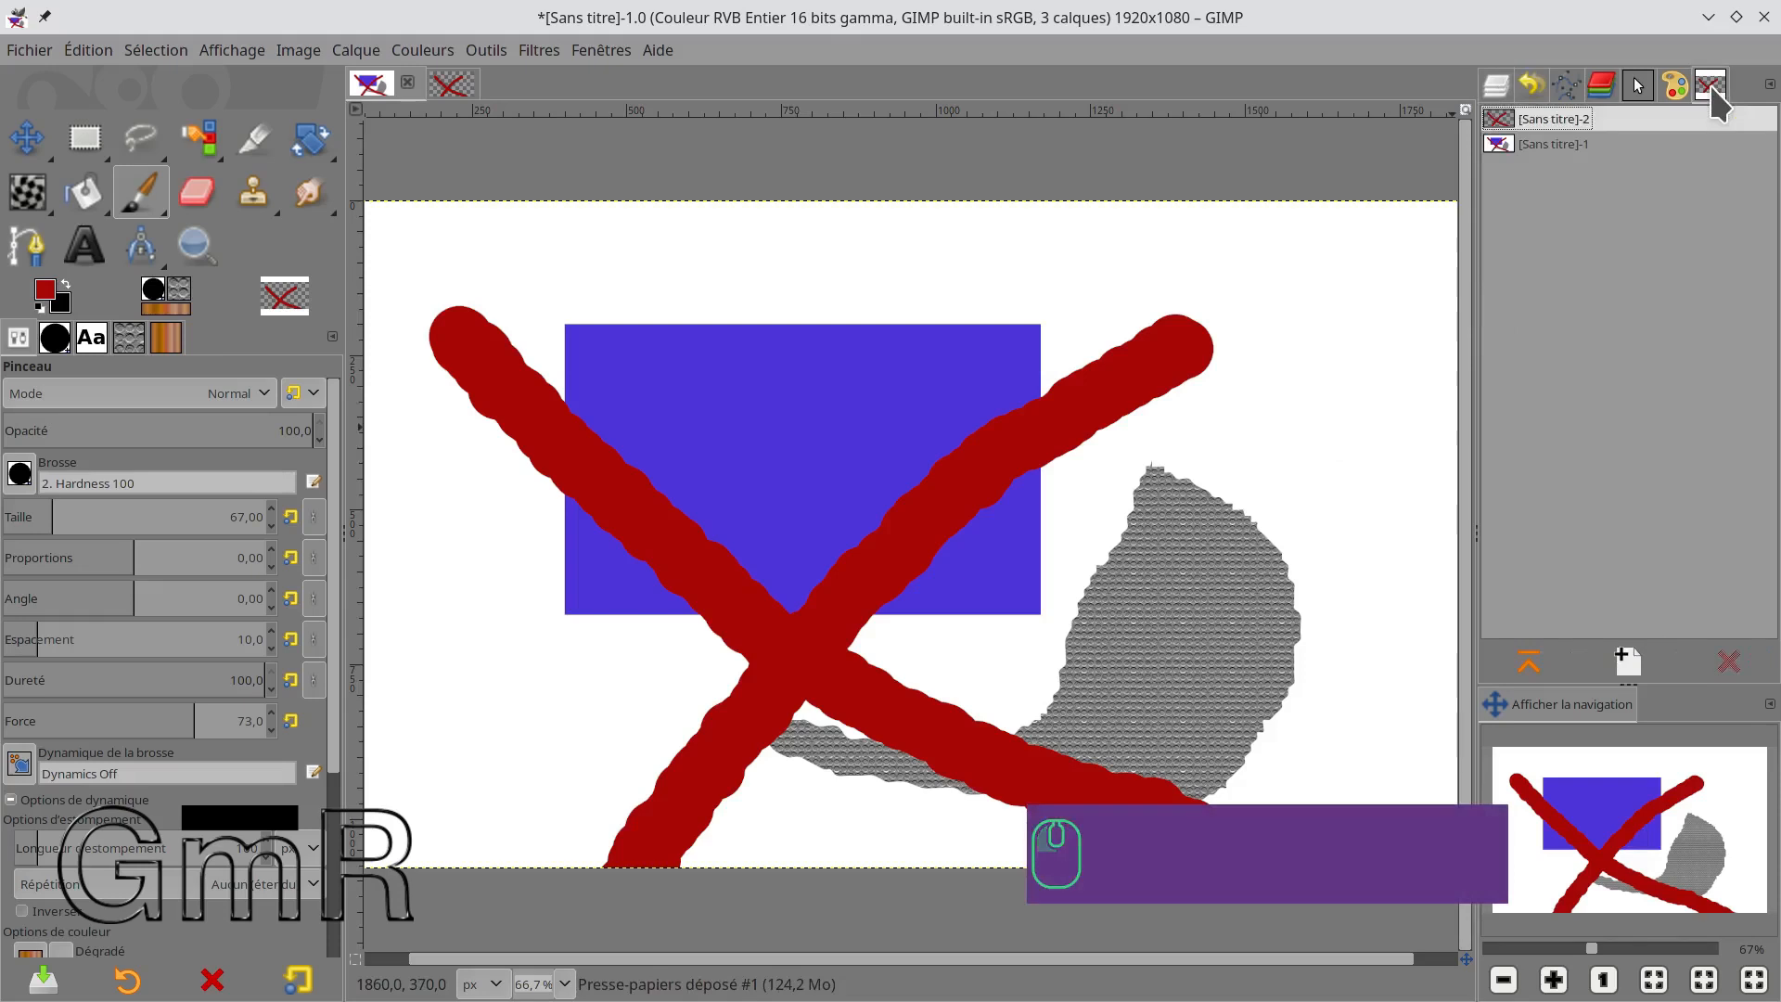
click(1530, 146)
click(1525, 119)
click(1497, 81)
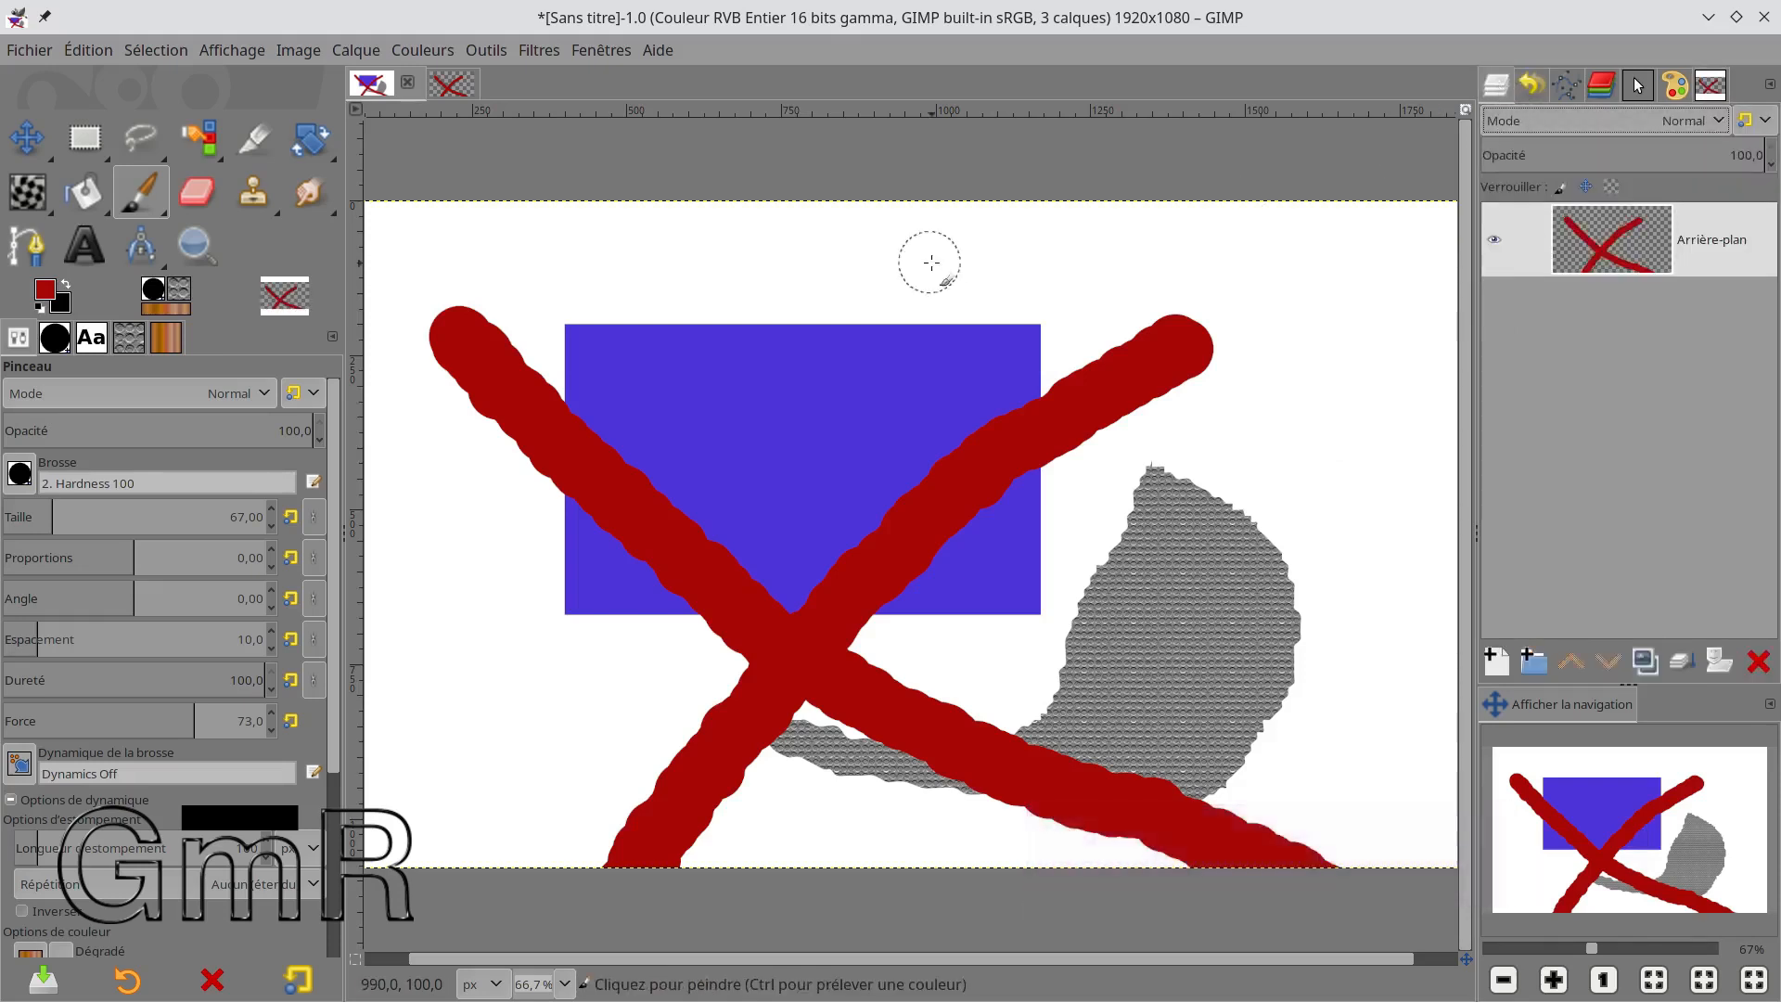
Display the red X image and close it, discarding its changes.
click(454, 85)
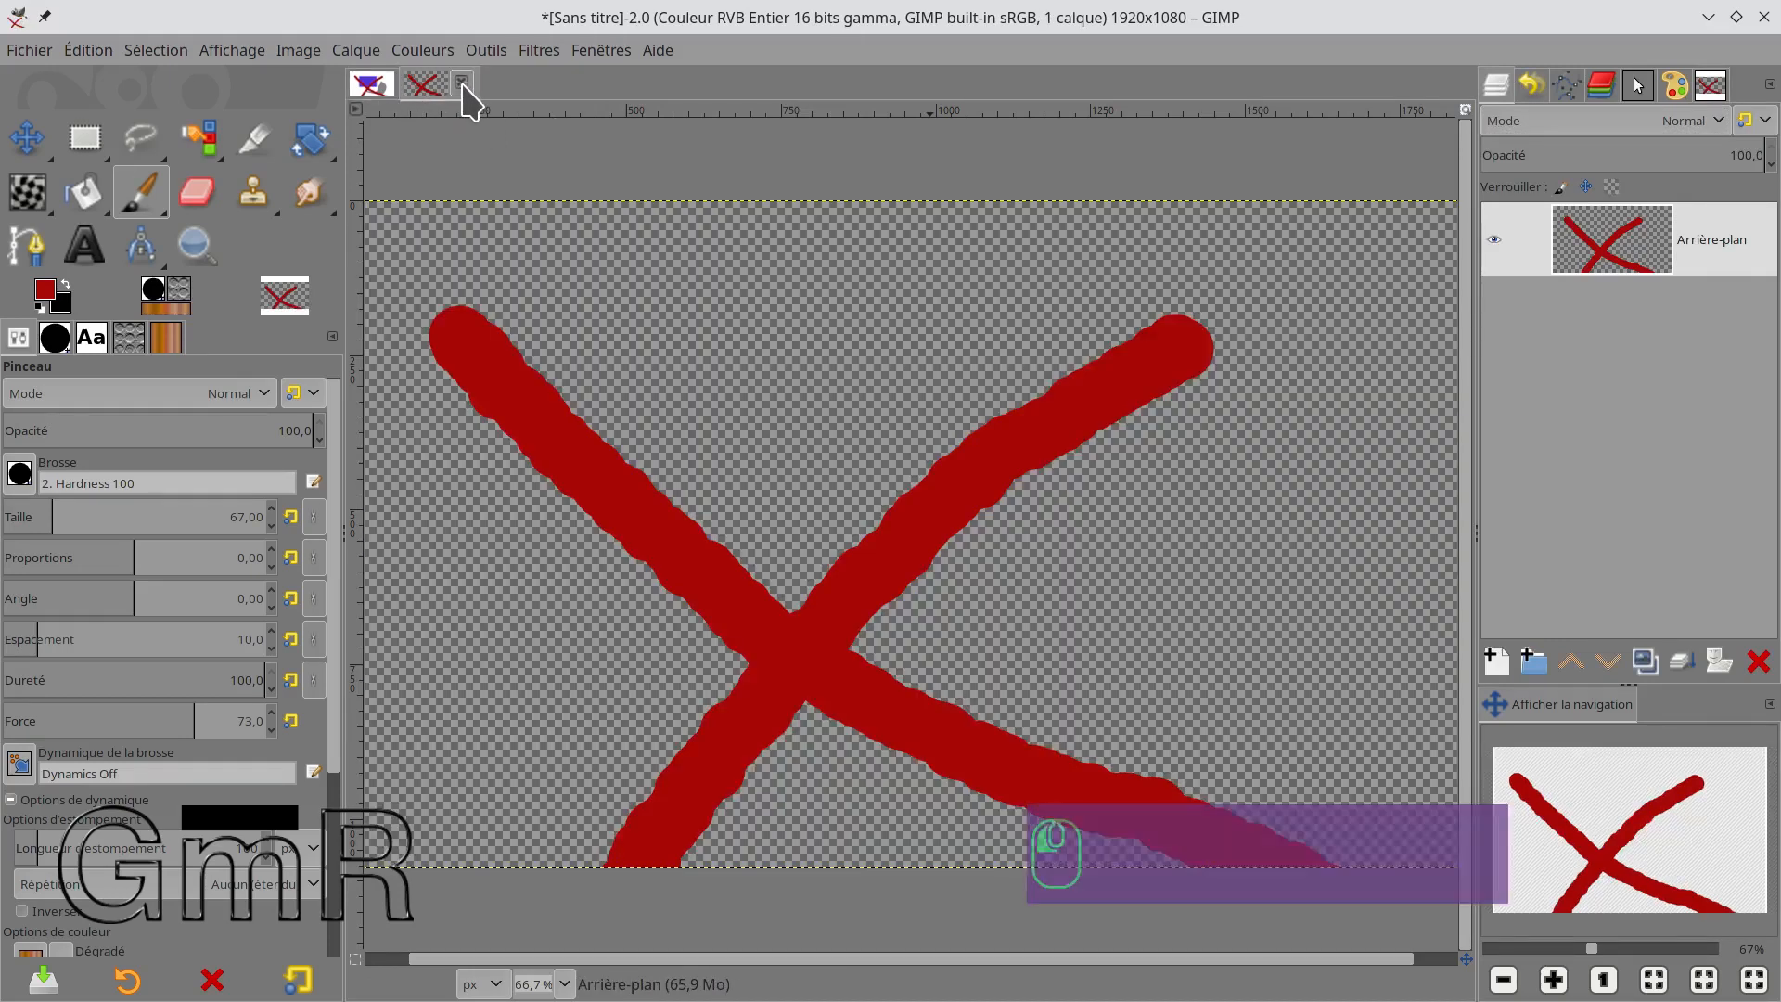
click(461, 83)
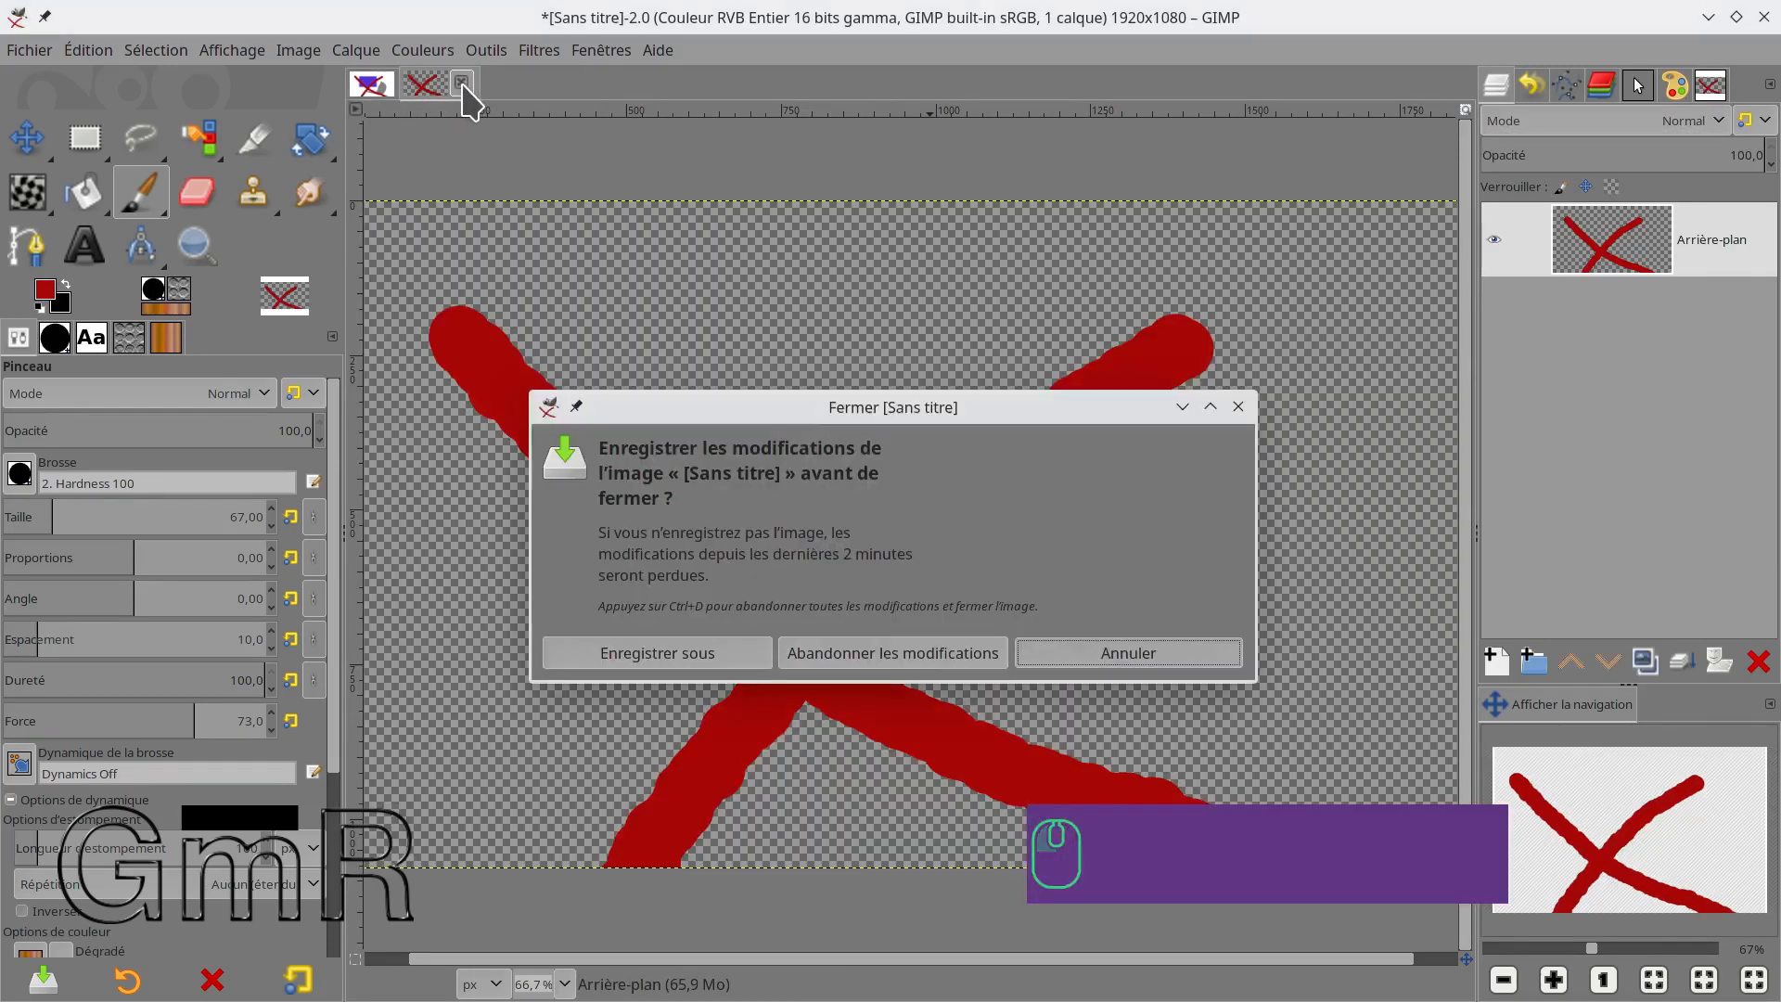
click(892, 653)
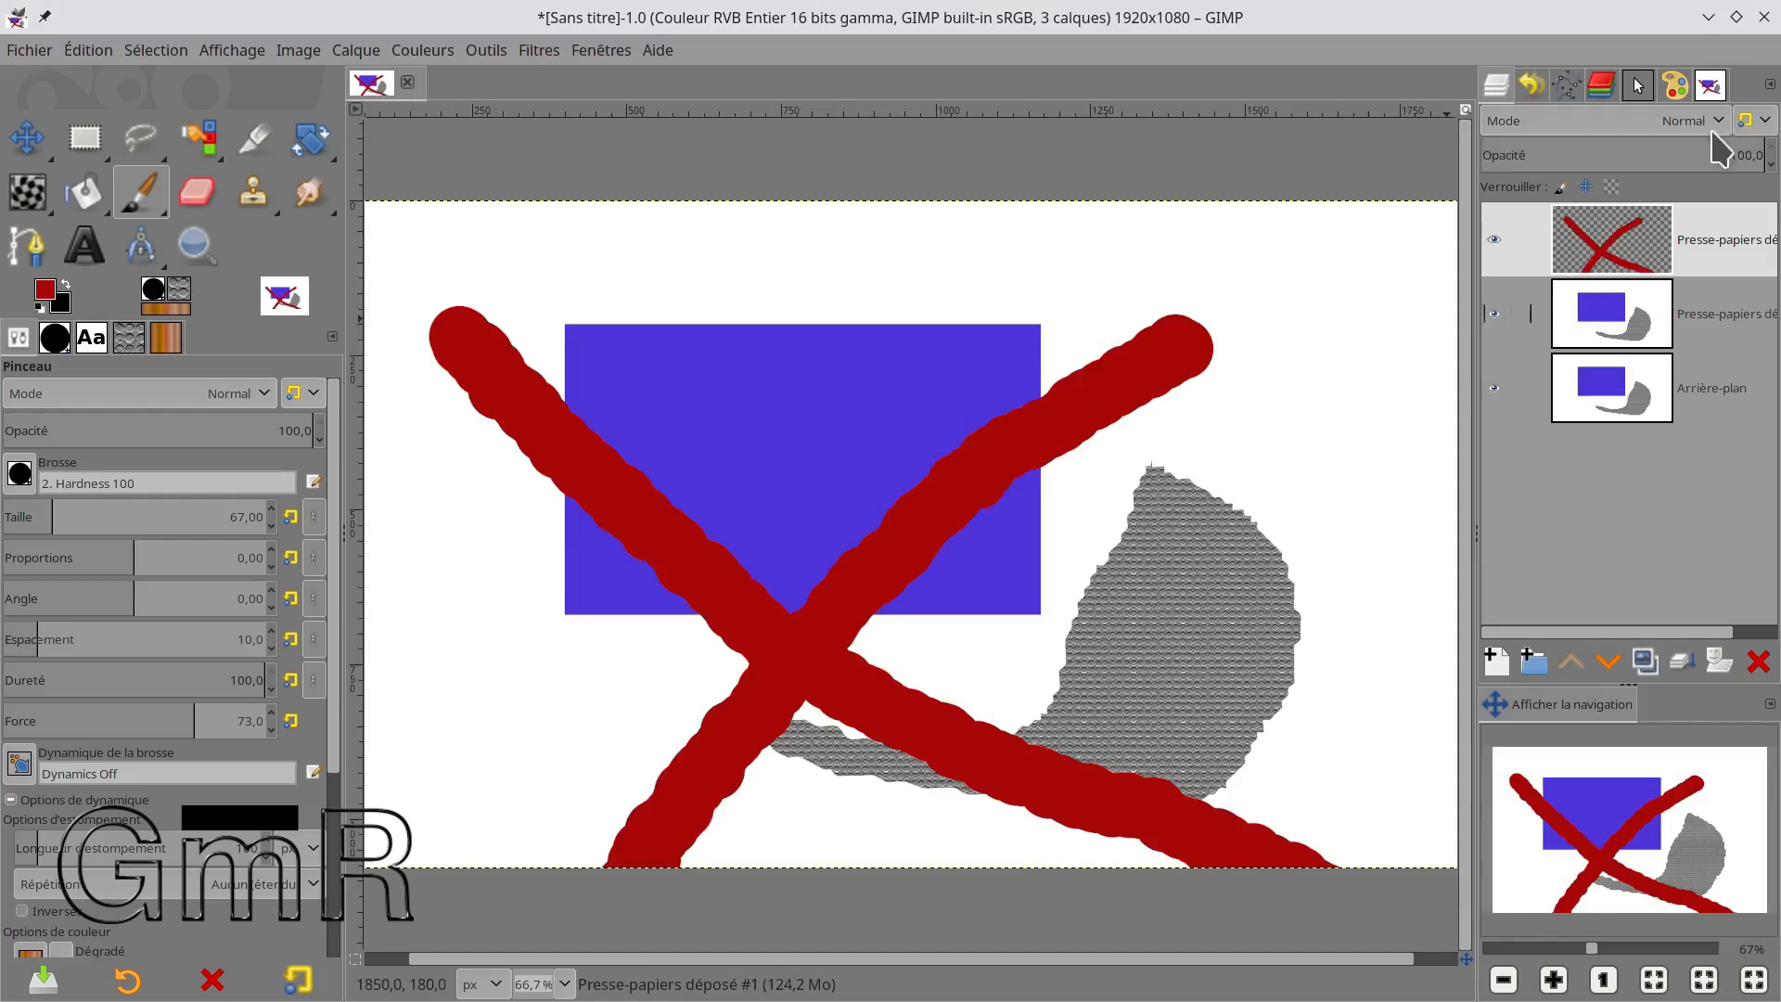
Hide the two lower layers of the remaining image, select the middle pasted layer and make it visible again.
click(1495, 84)
click(1495, 315)
click(1493, 390)
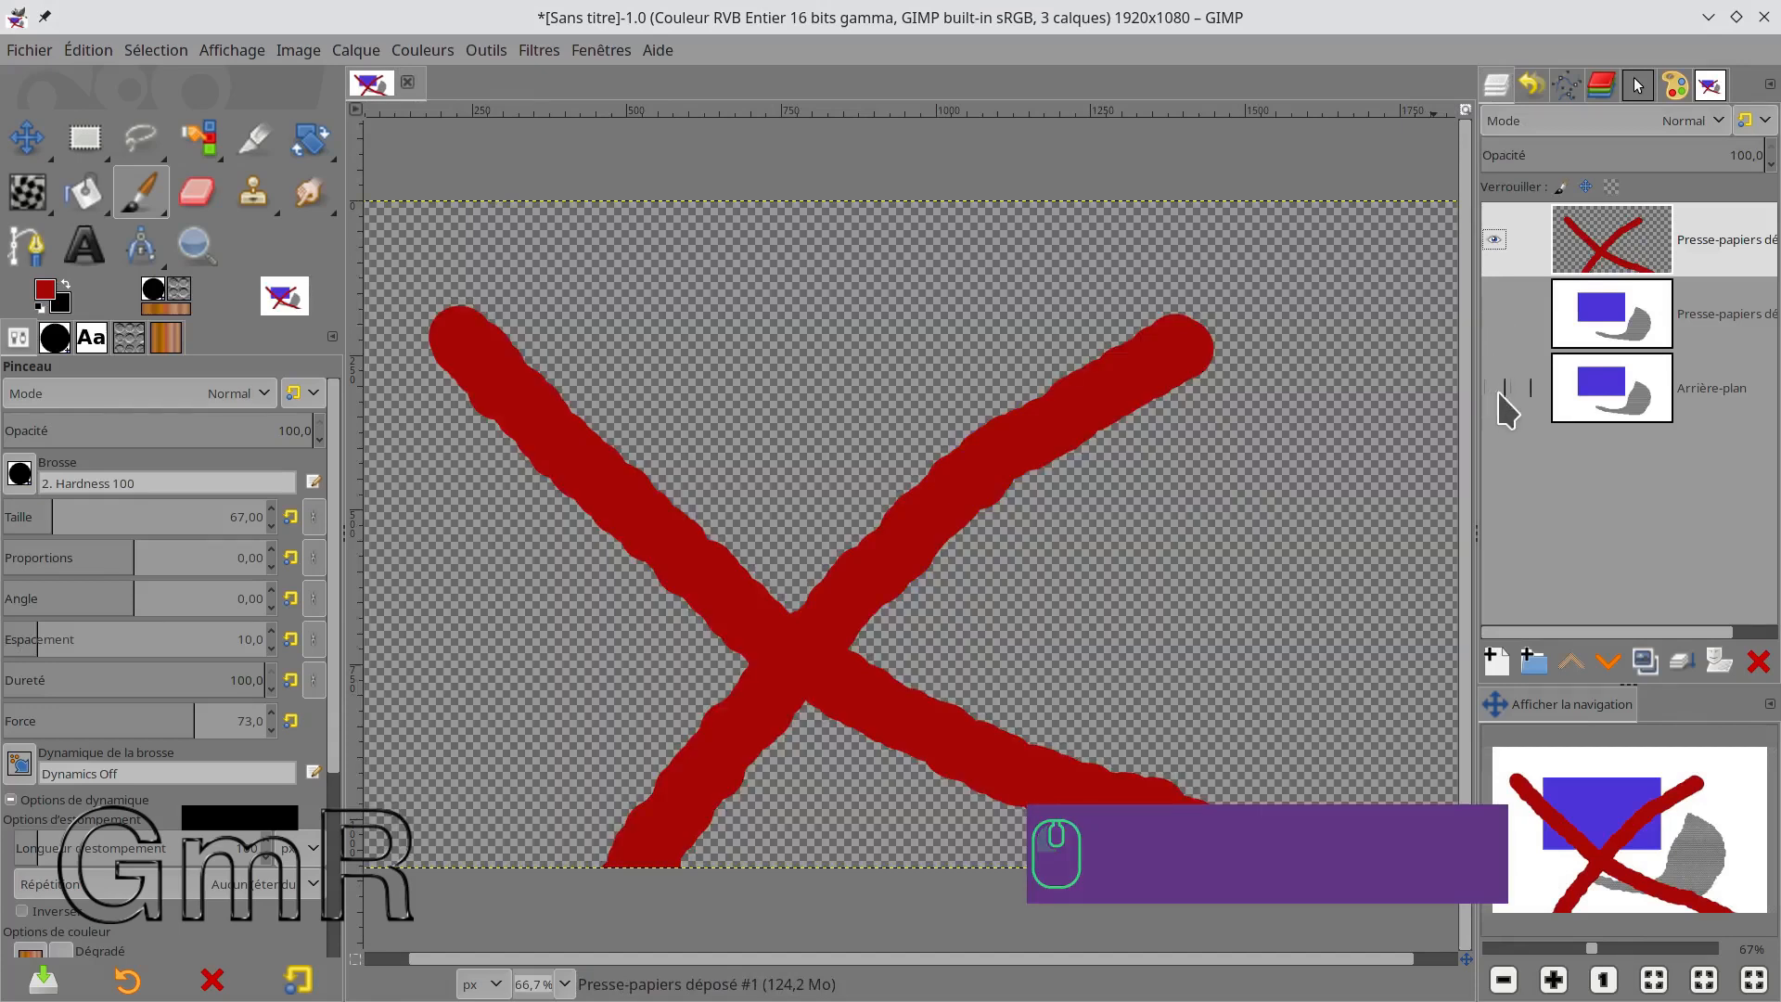
click(1517, 332)
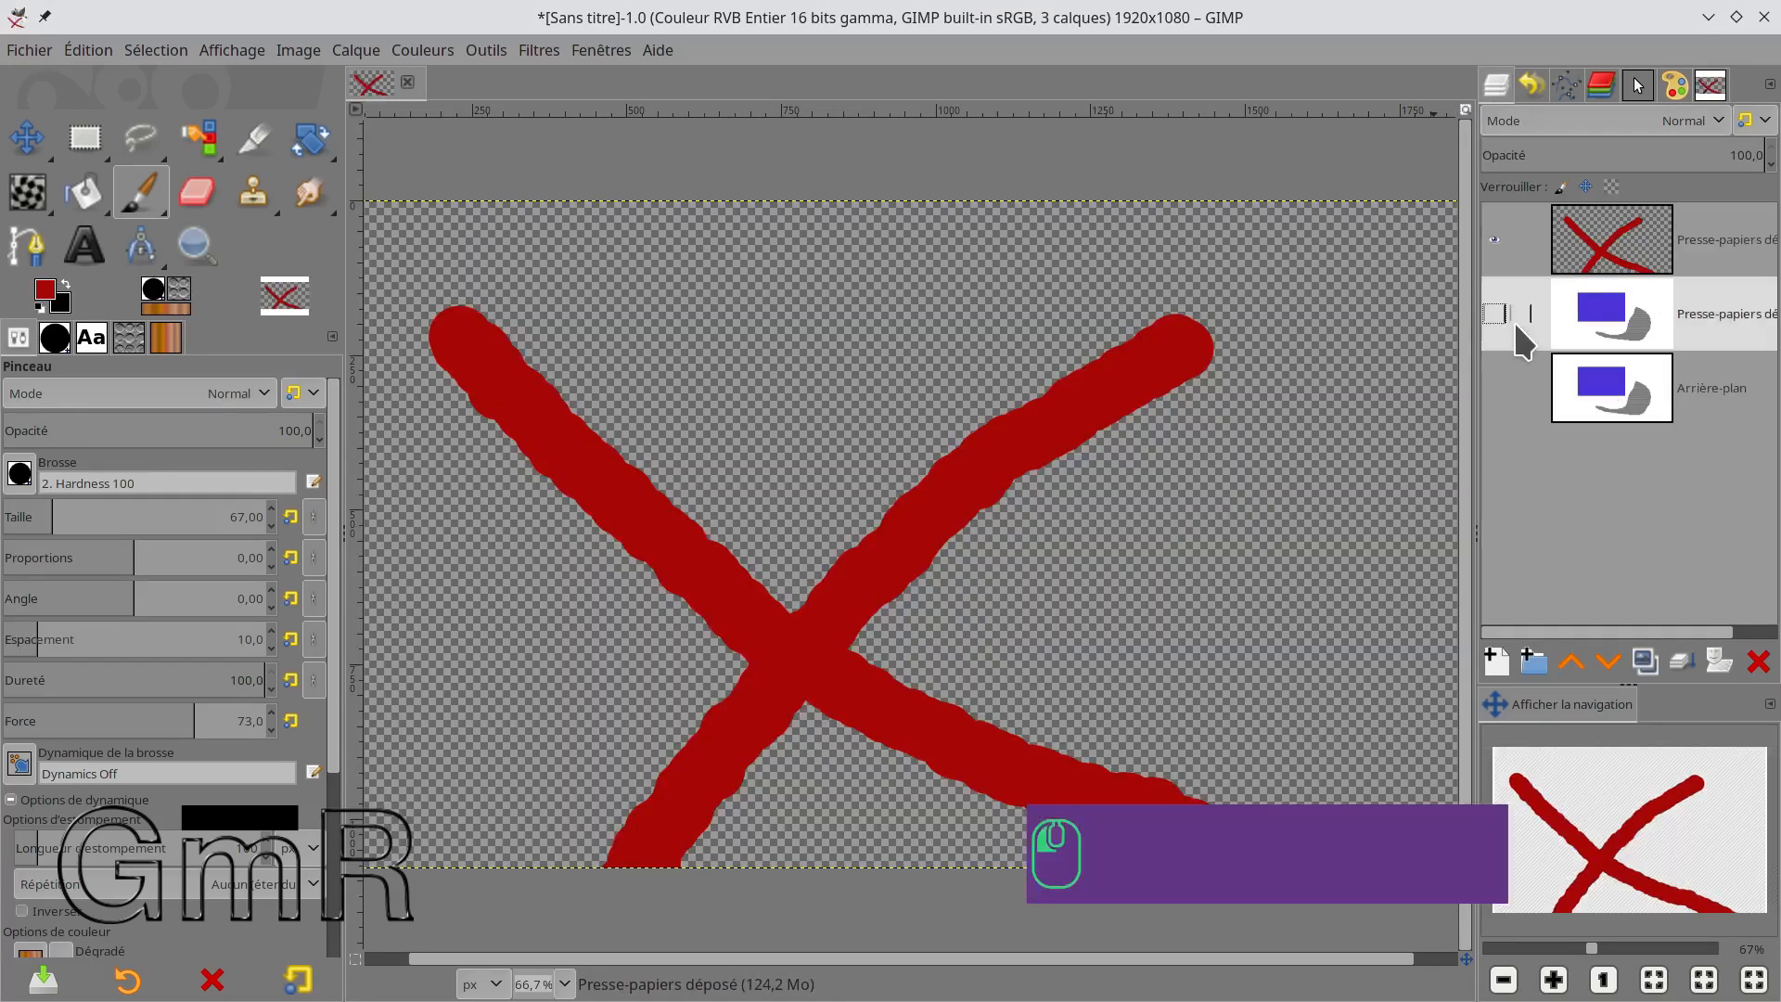
click(1495, 312)
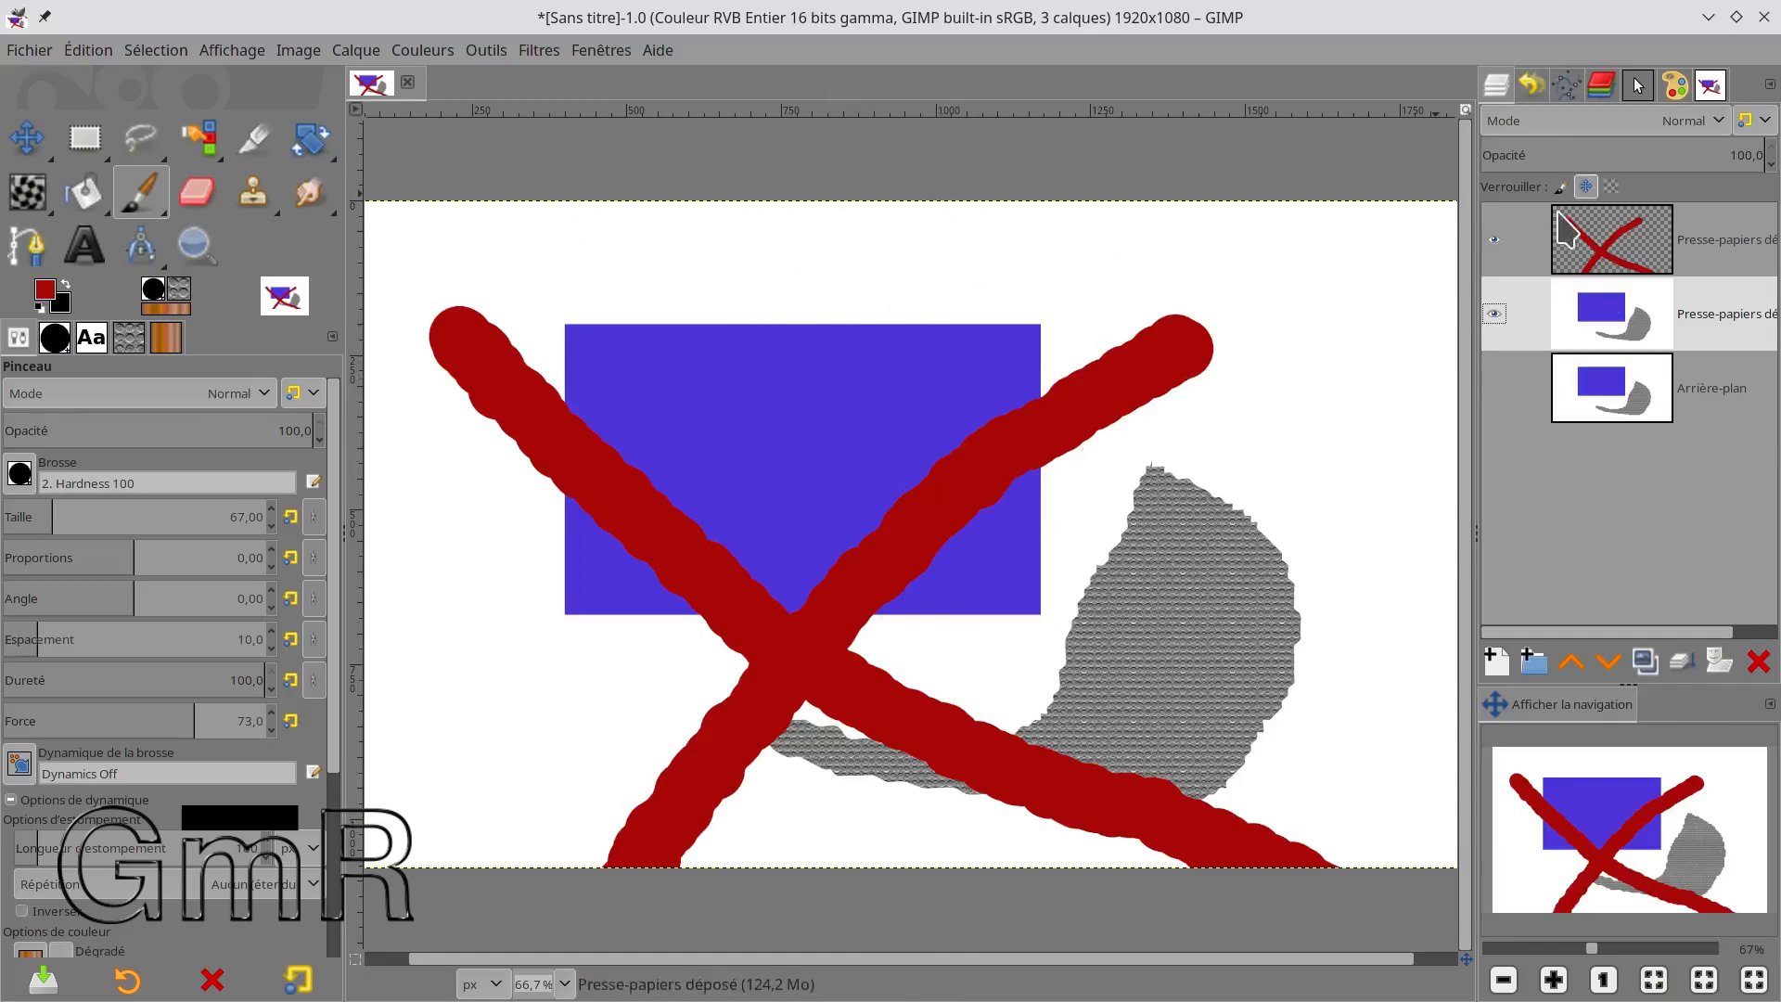
Toggle the red X layer's visibility off and on, and create a new layer from the visible content above it.
click(1493, 239)
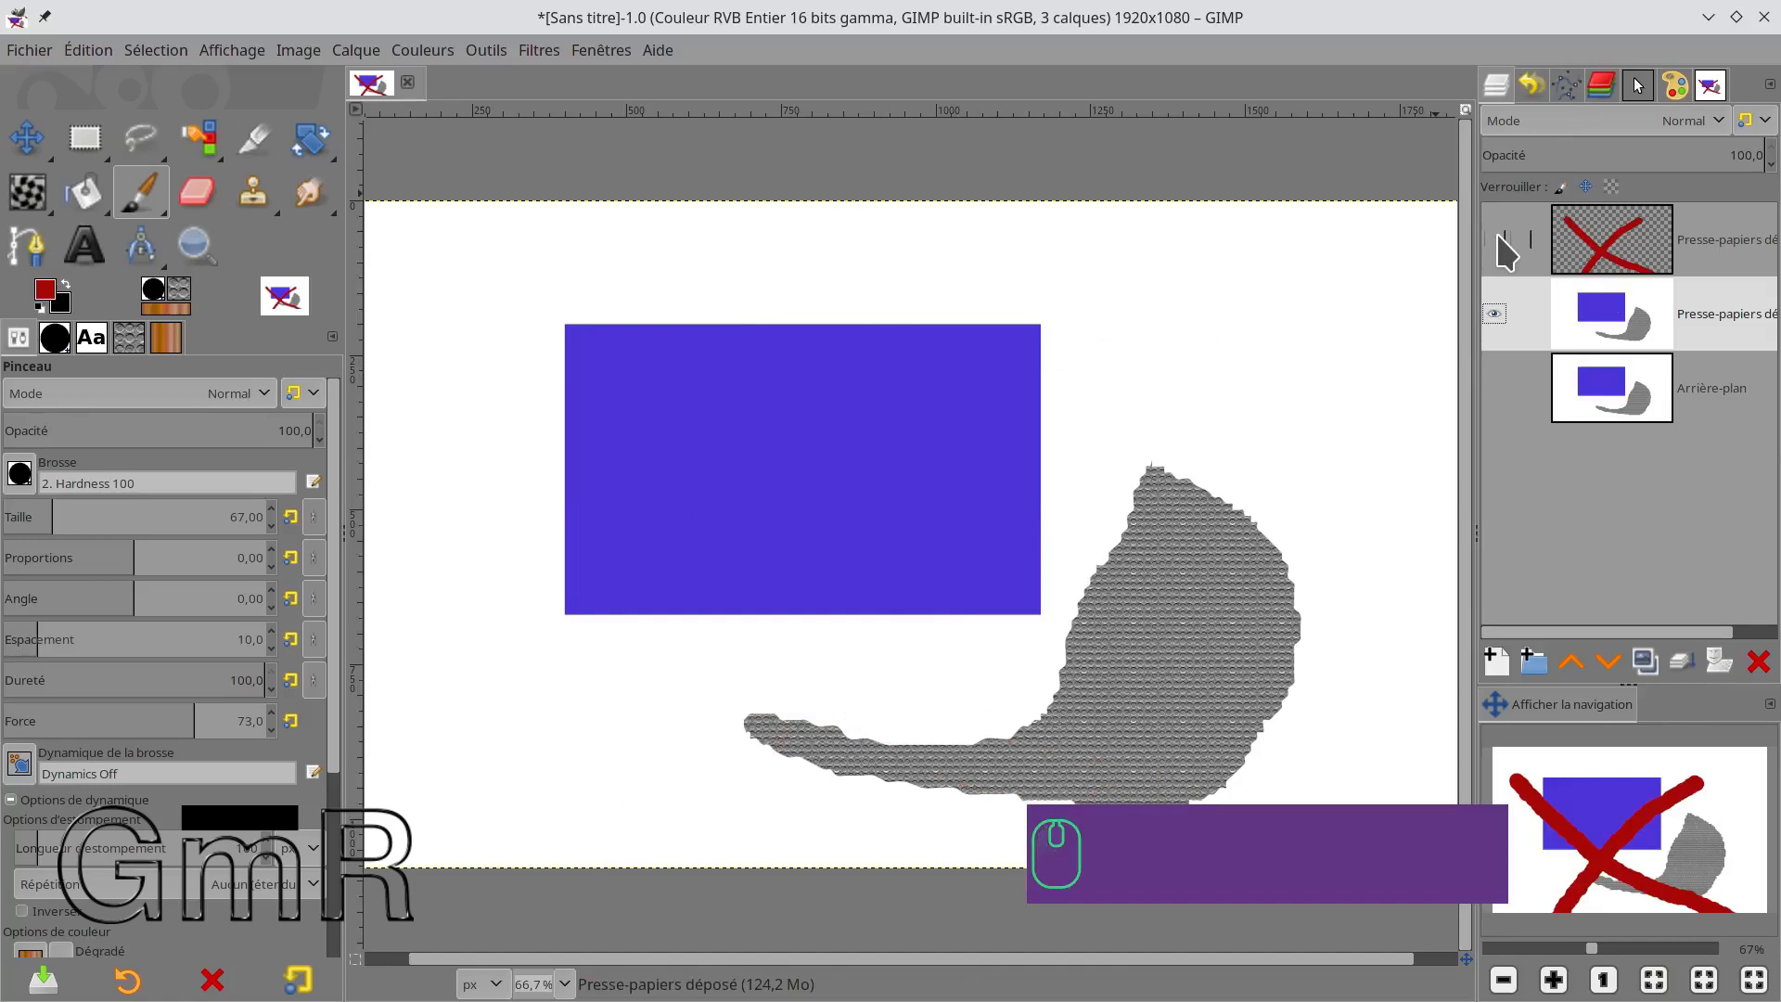
click(1494, 238)
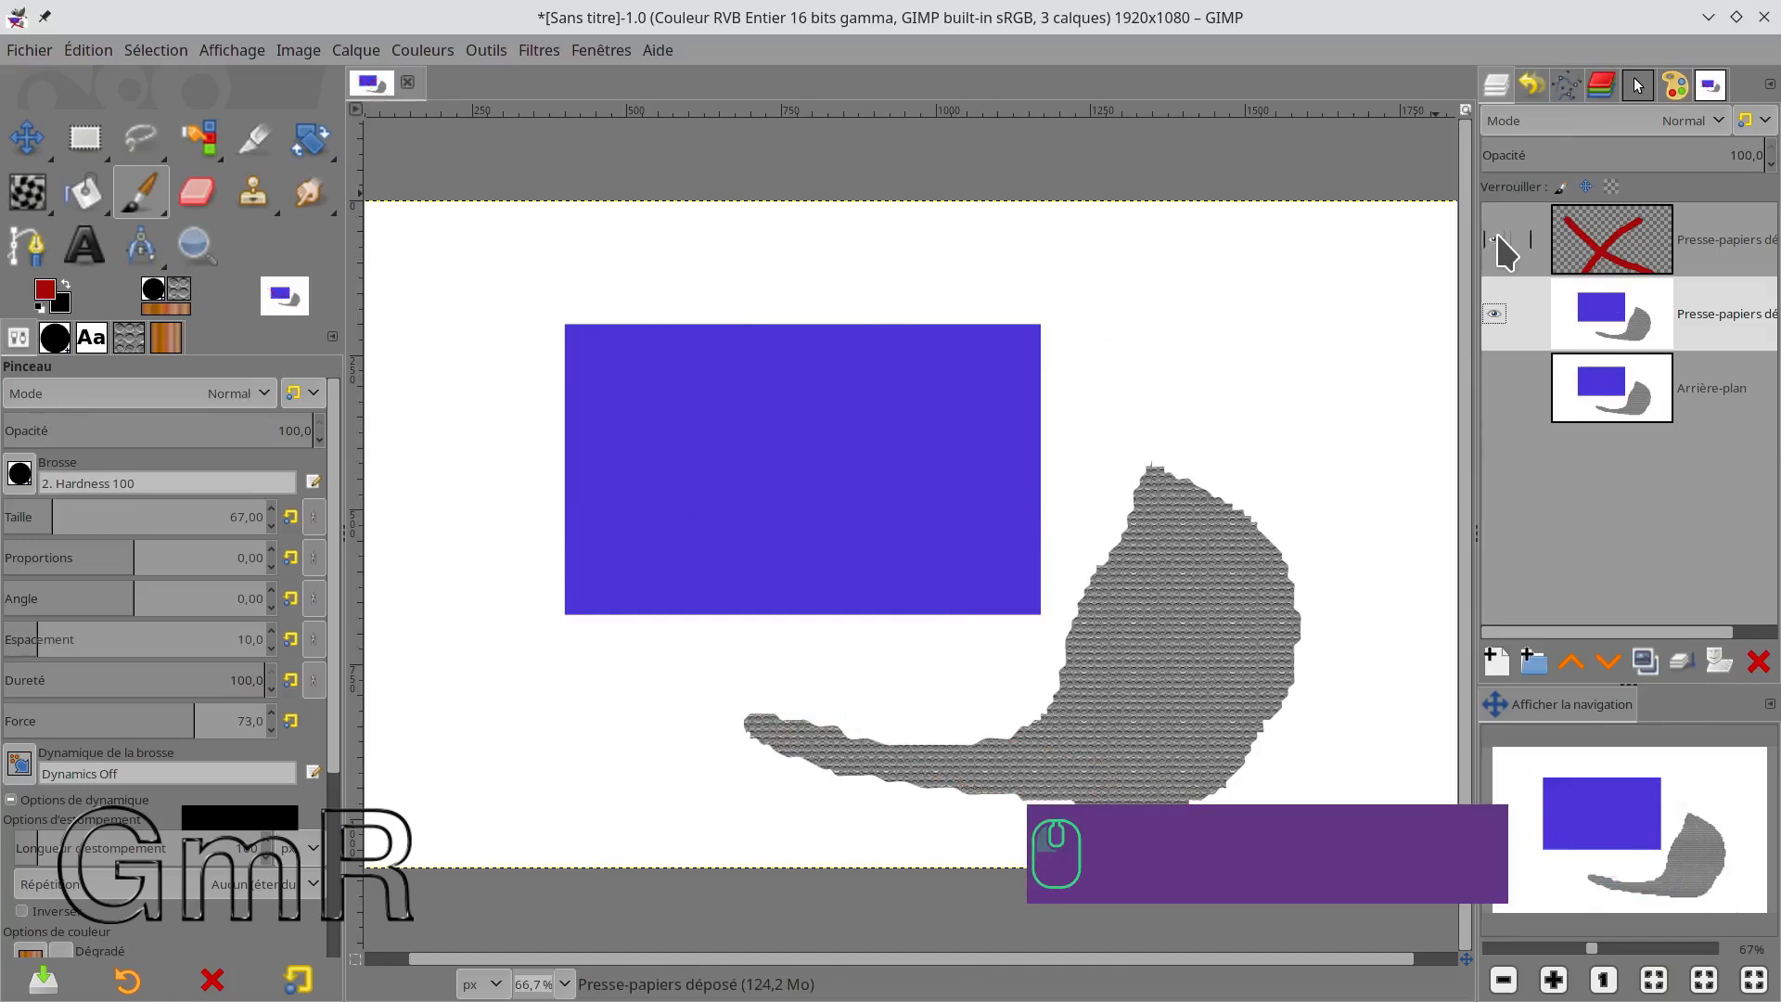
right_click(1591, 249)
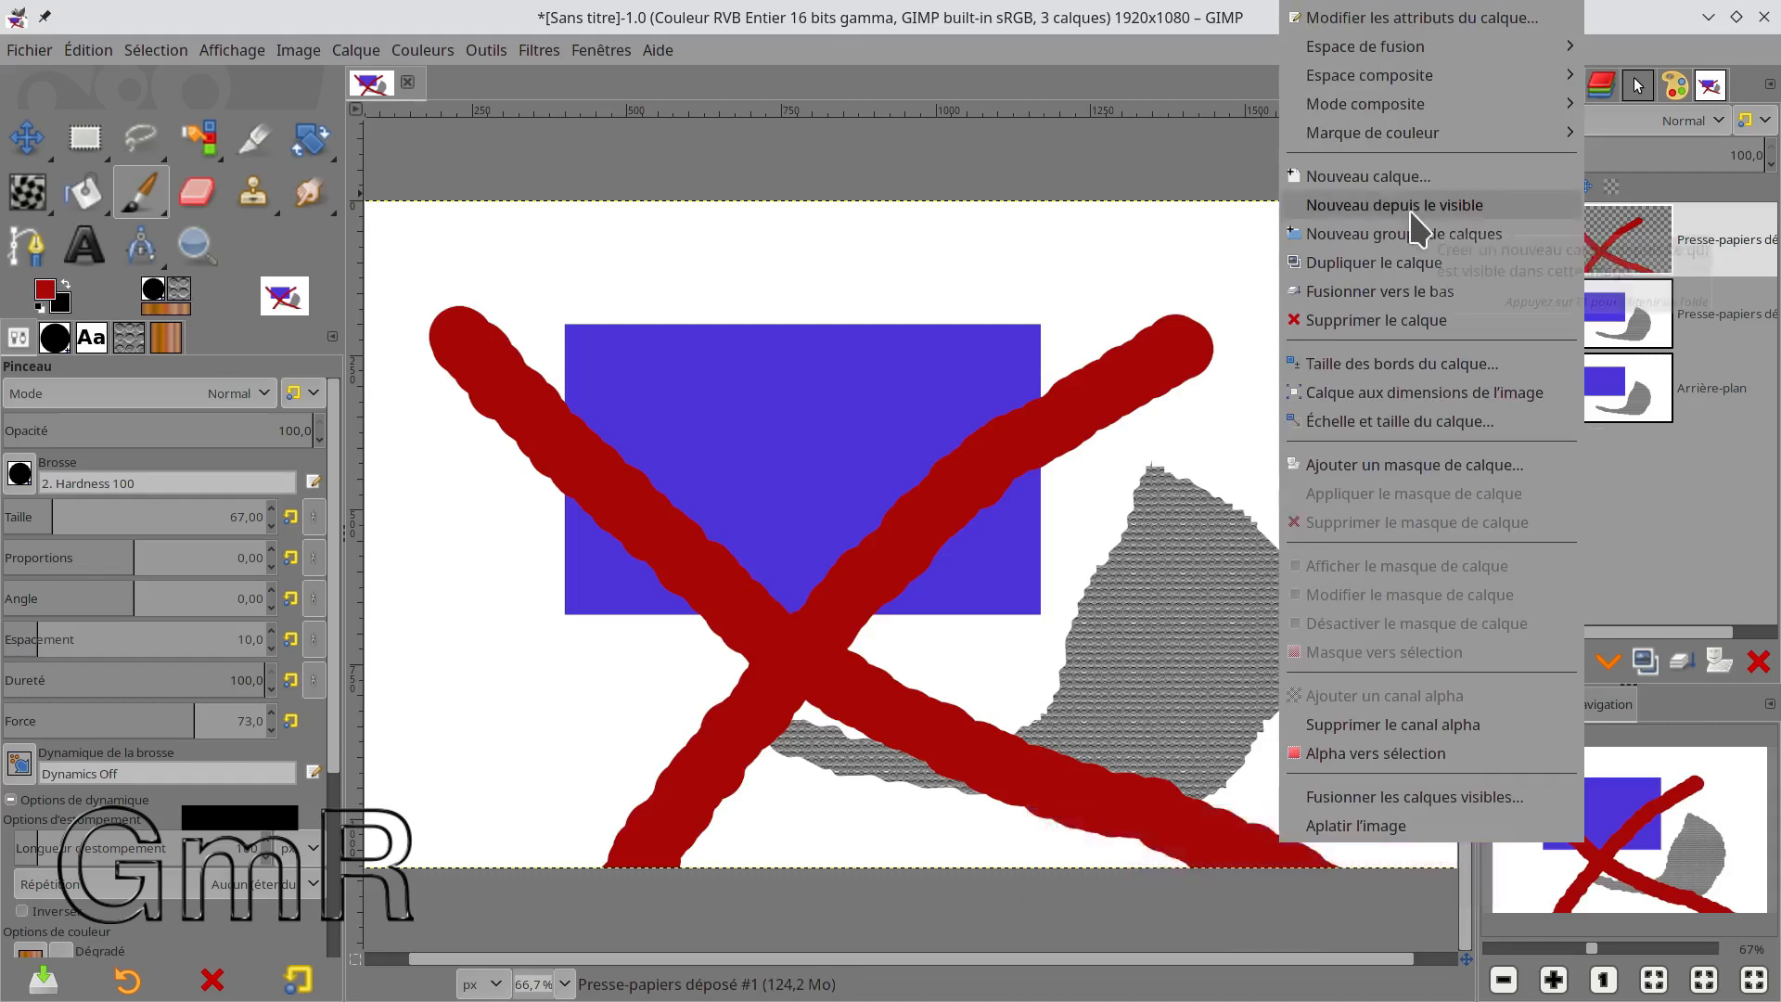
click(1344, 203)
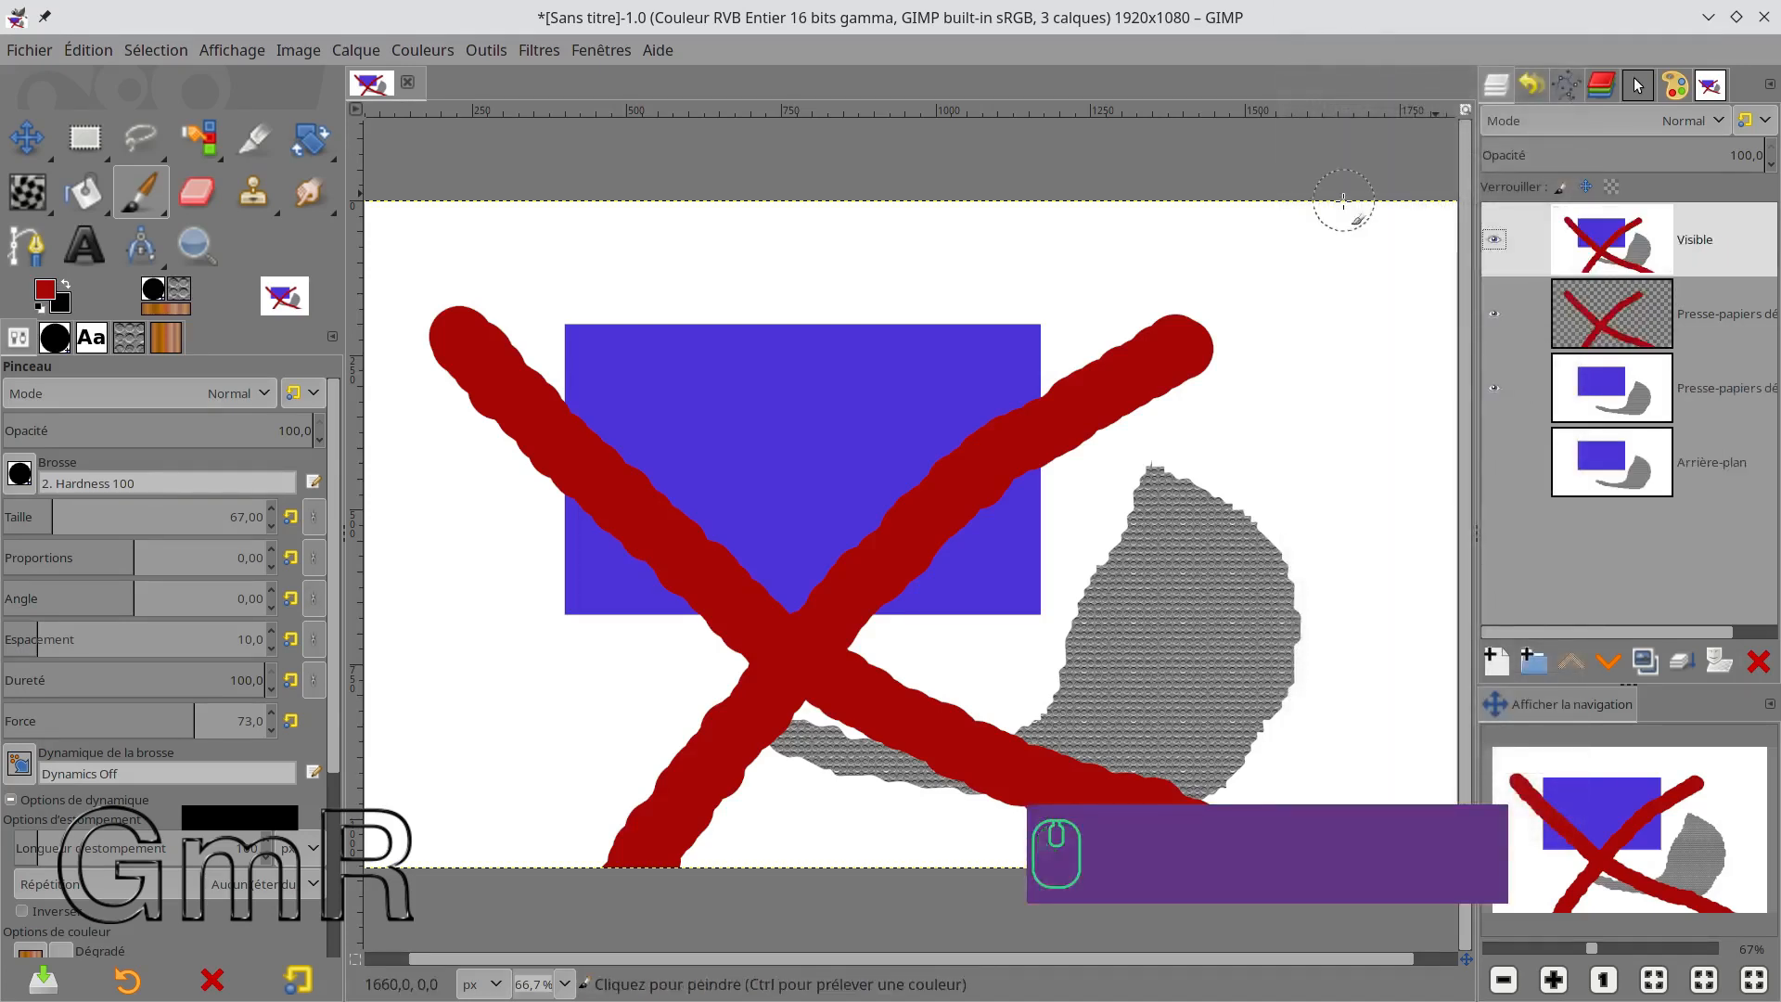
Hide the layers beneath the Visible layer and toggle the Visible layer's own visibility off and on.
click(1489, 386)
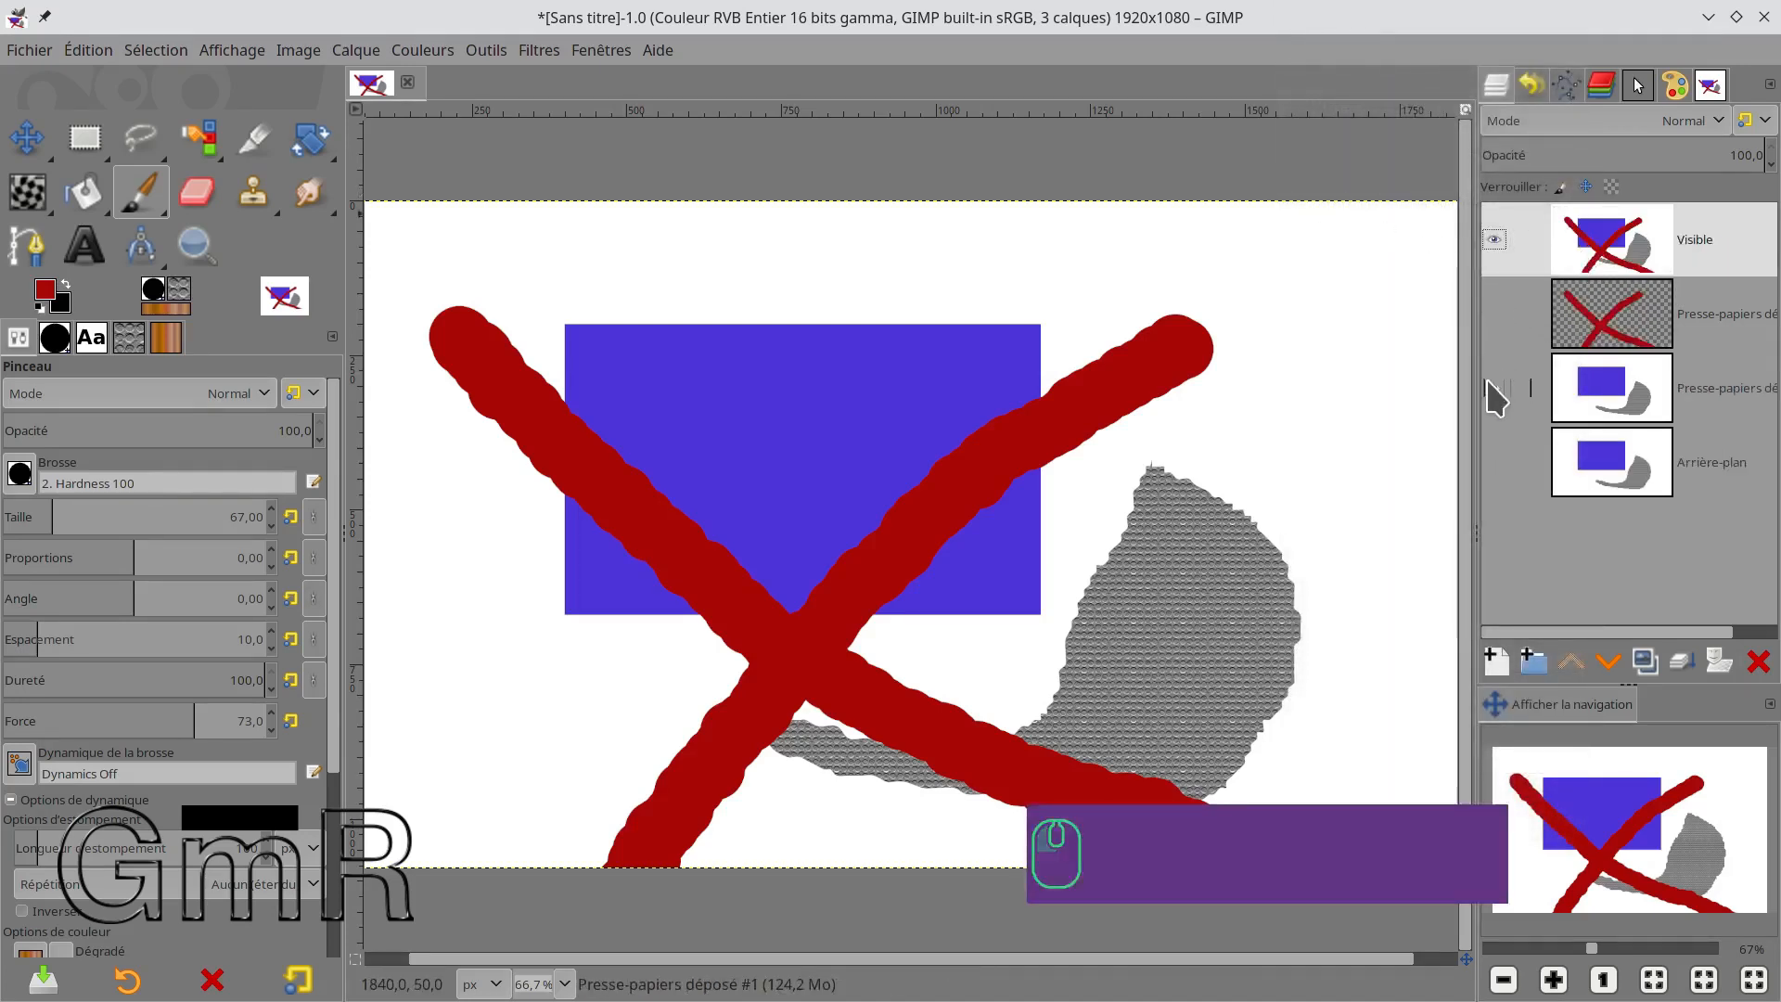
click(1492, 462)
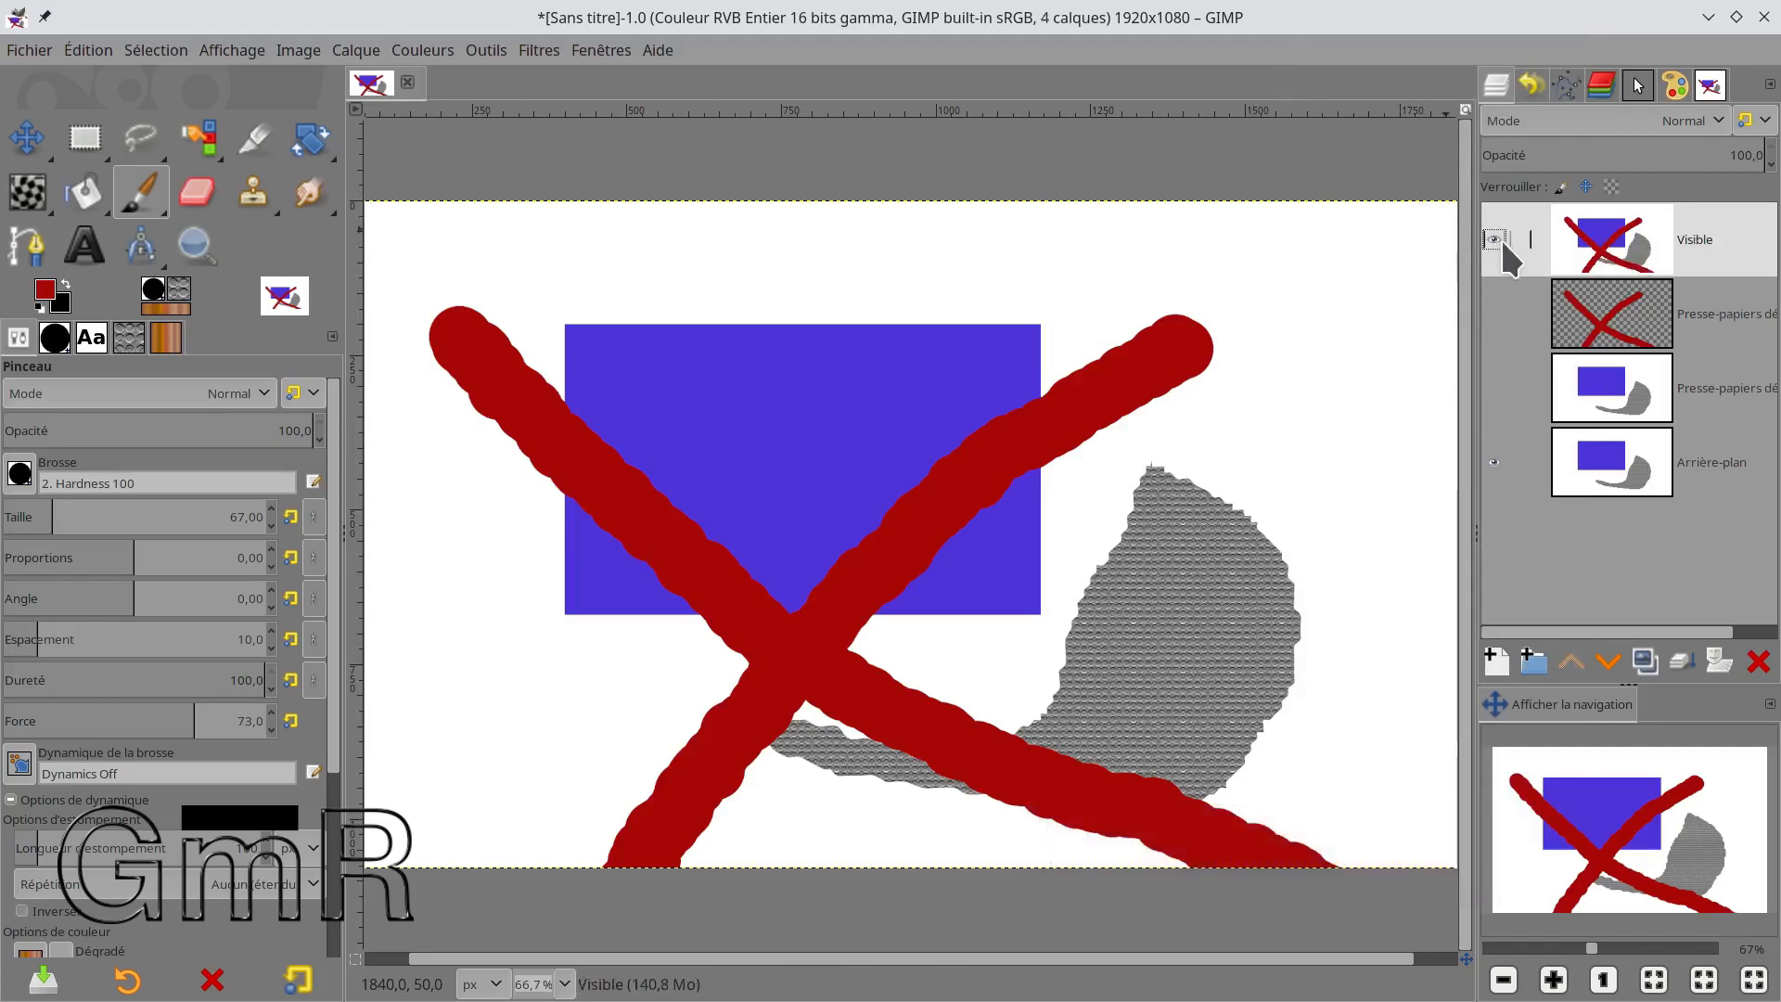
click(1500, 456)
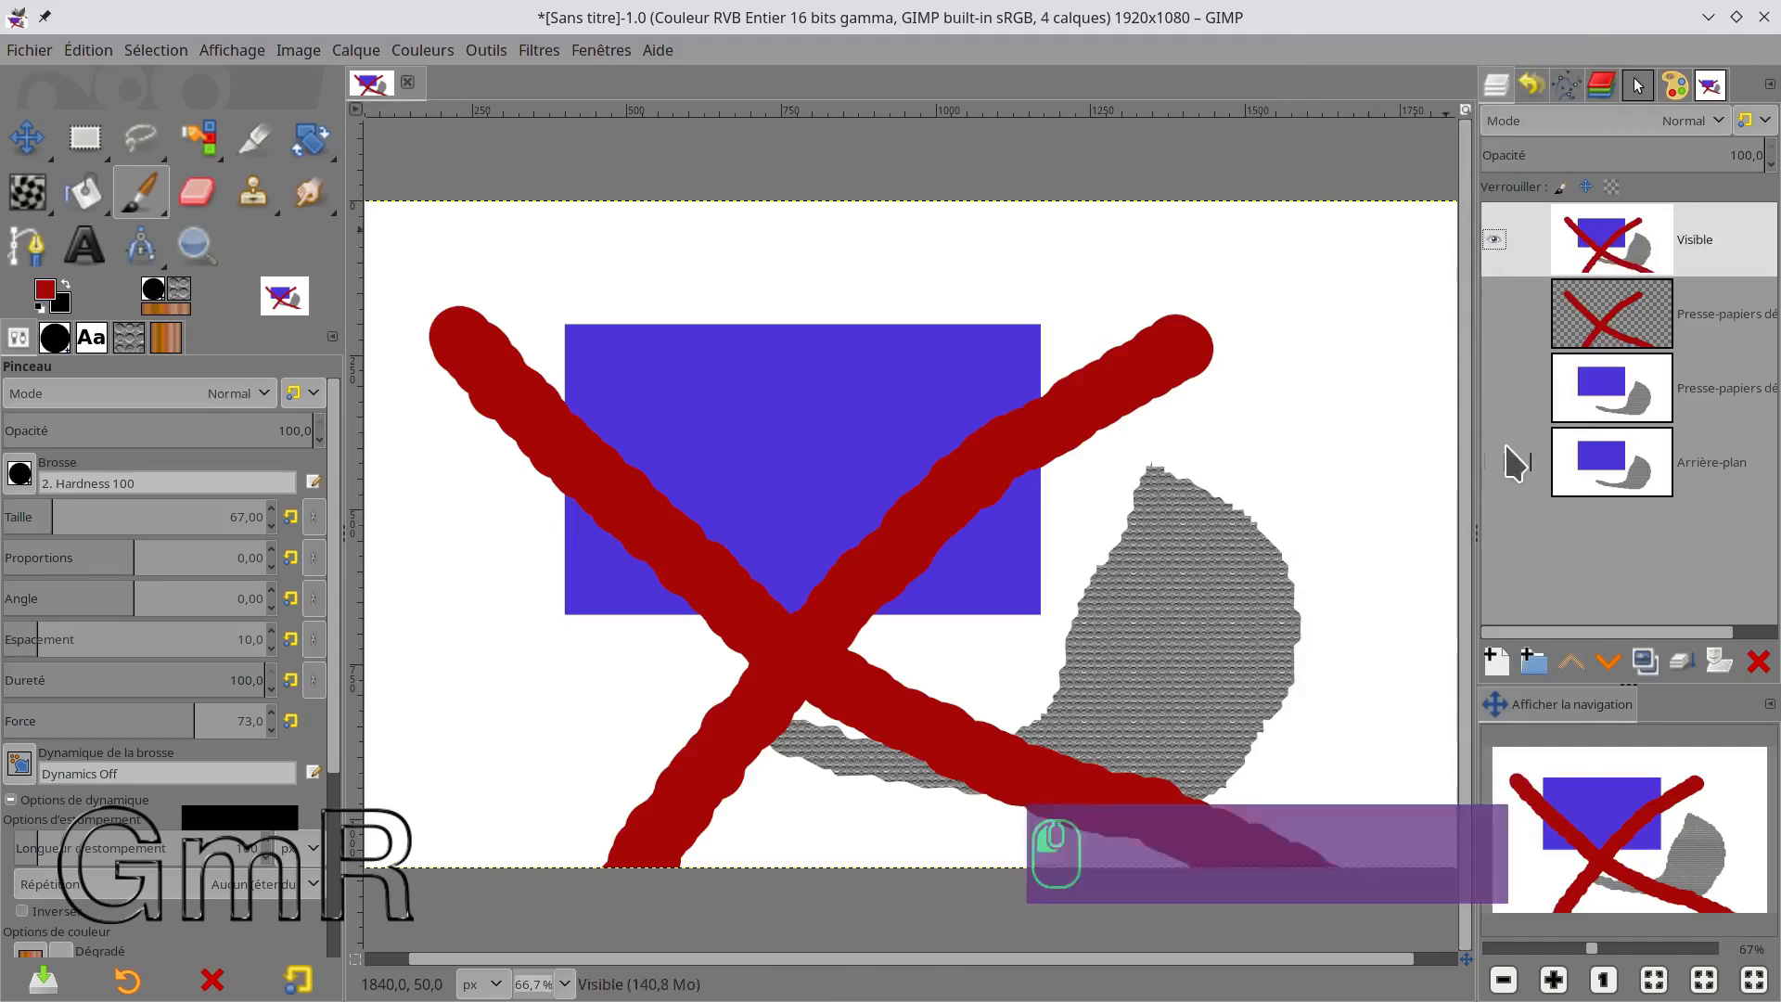
click(1495, 239)
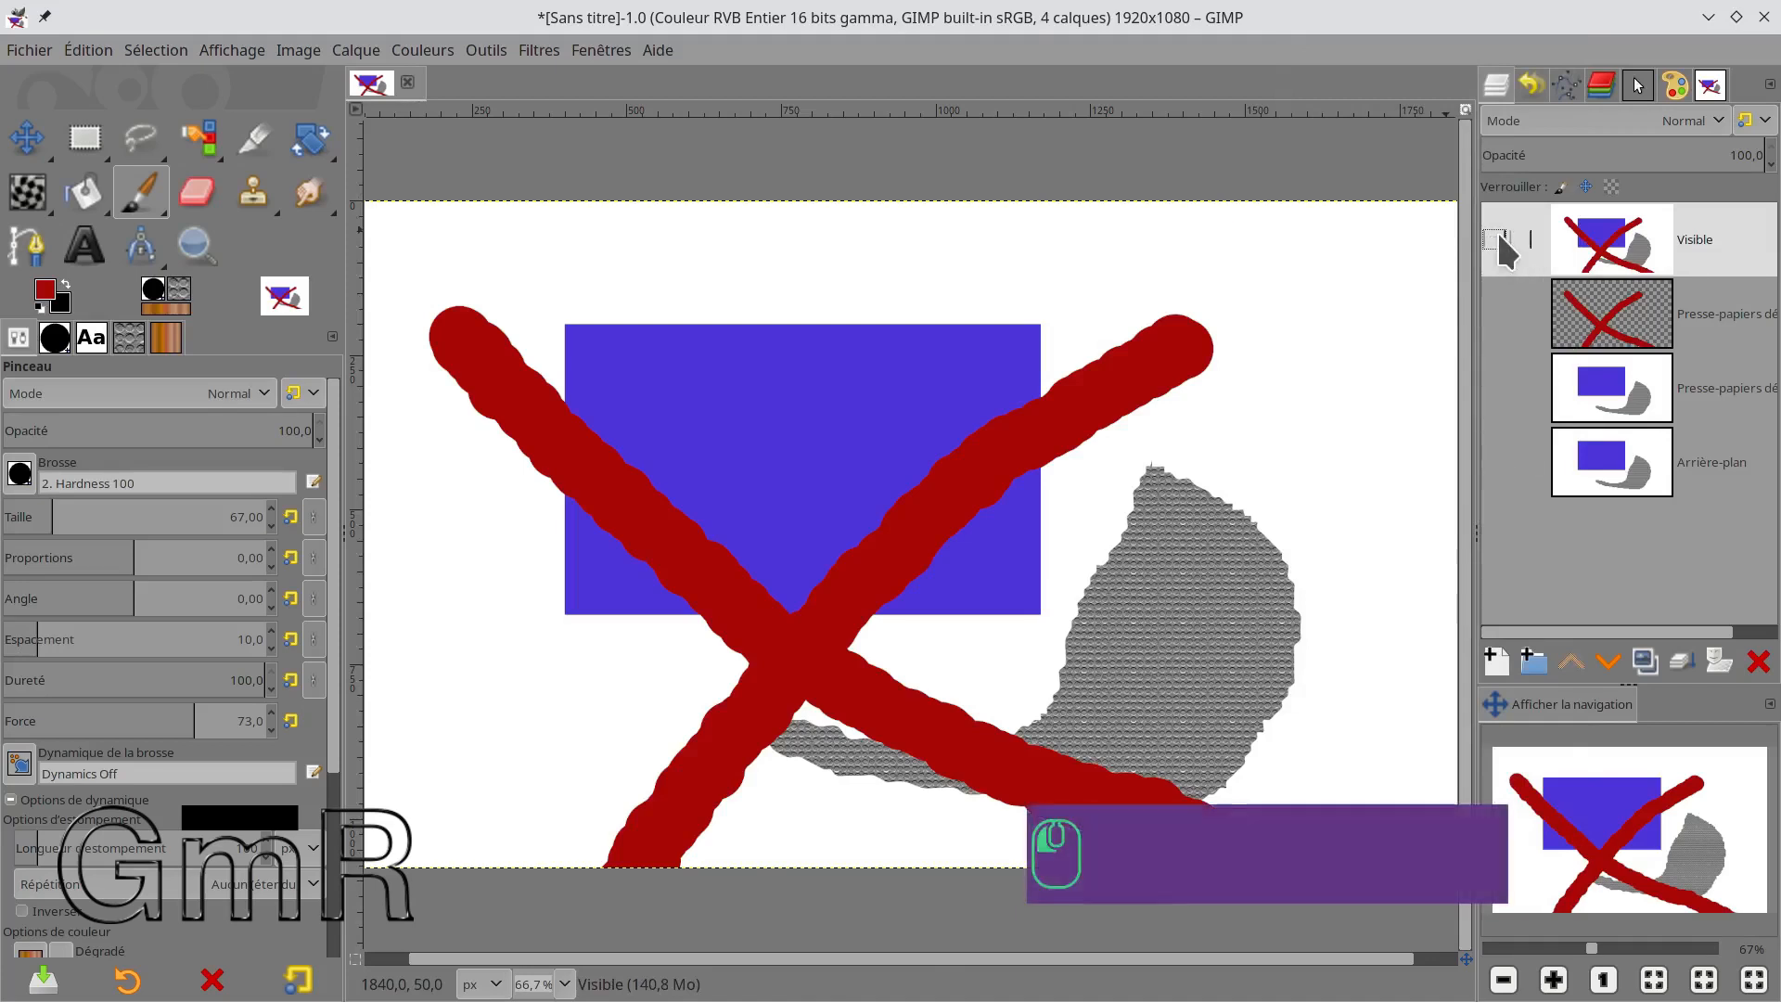
click(1495, 240)
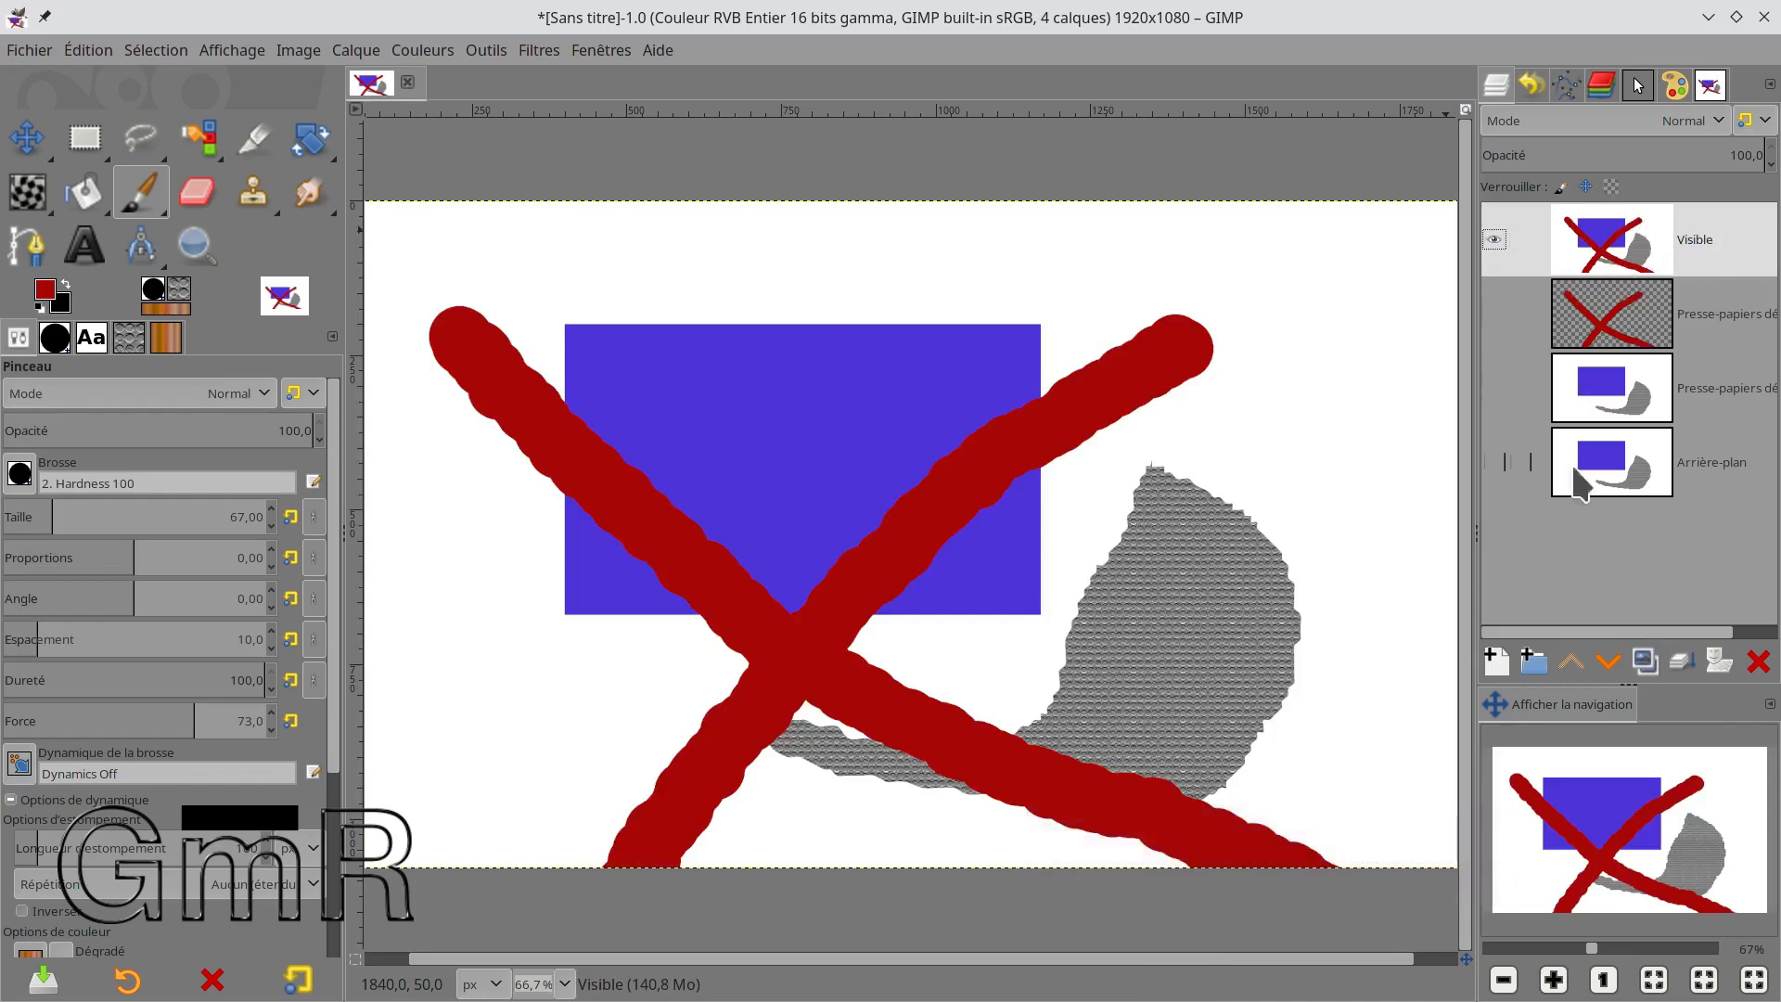
Show the two pasted layers again in place of the Visible layer and delete the Visible layer.
click(1494, 239)
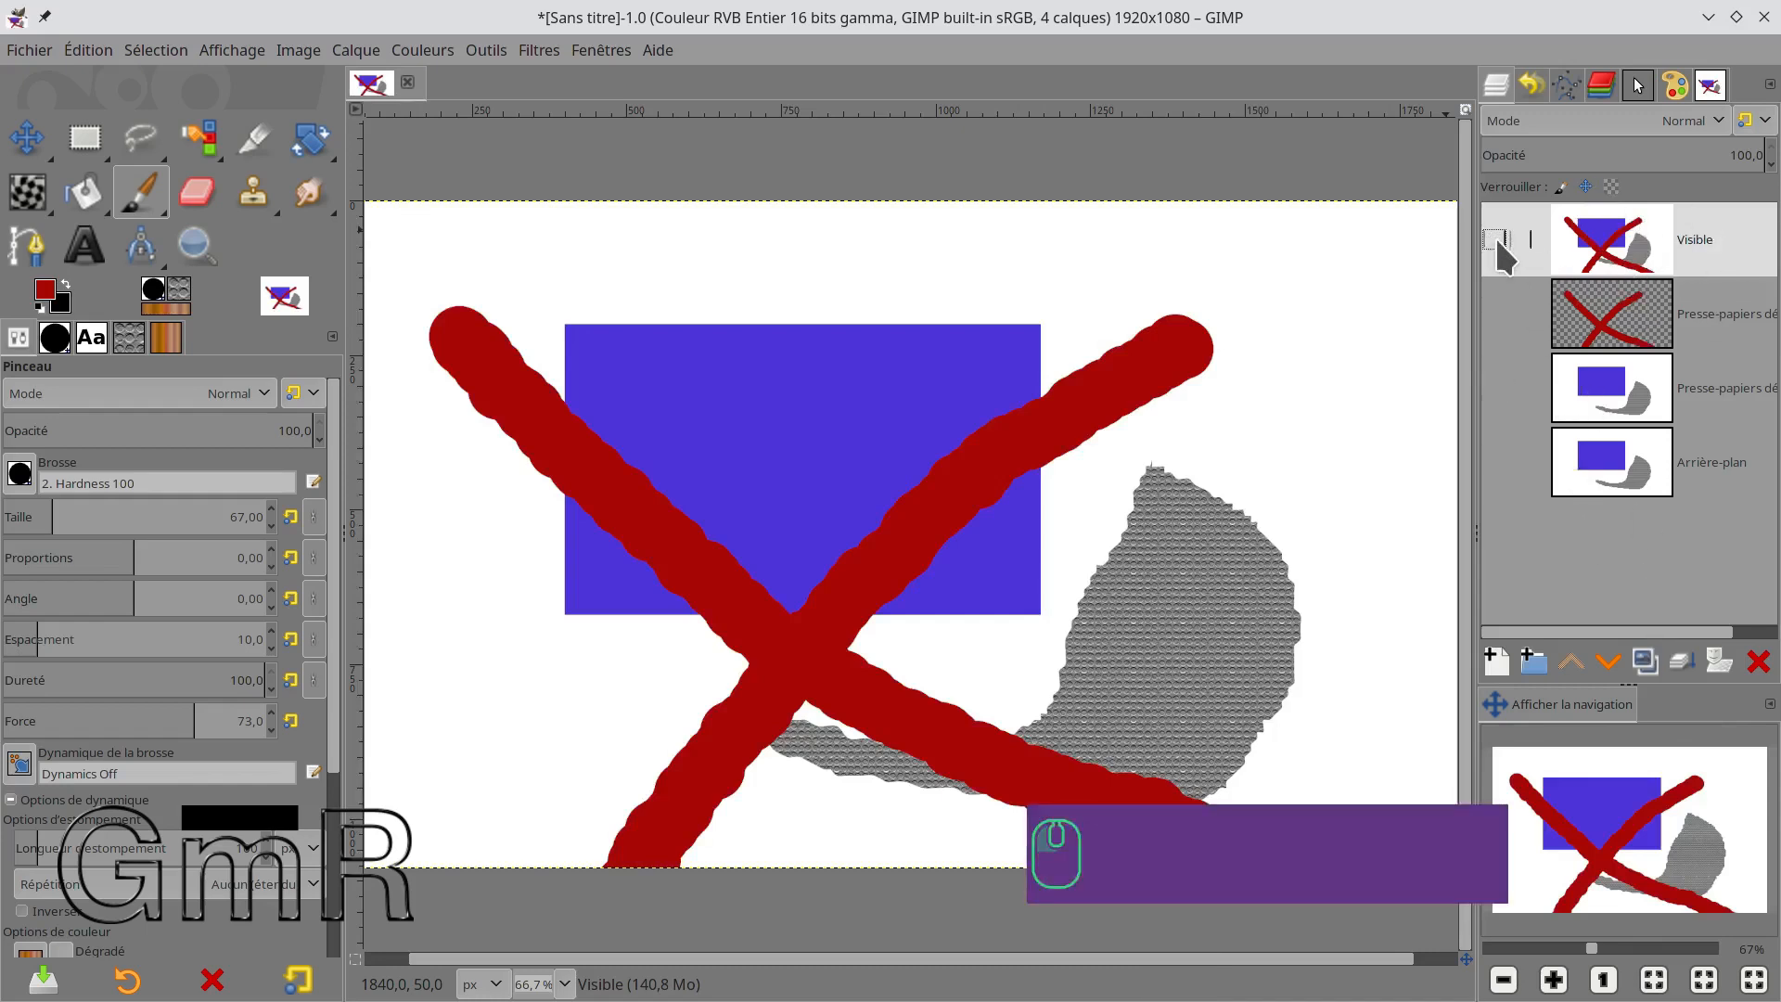
click(1494, 315)
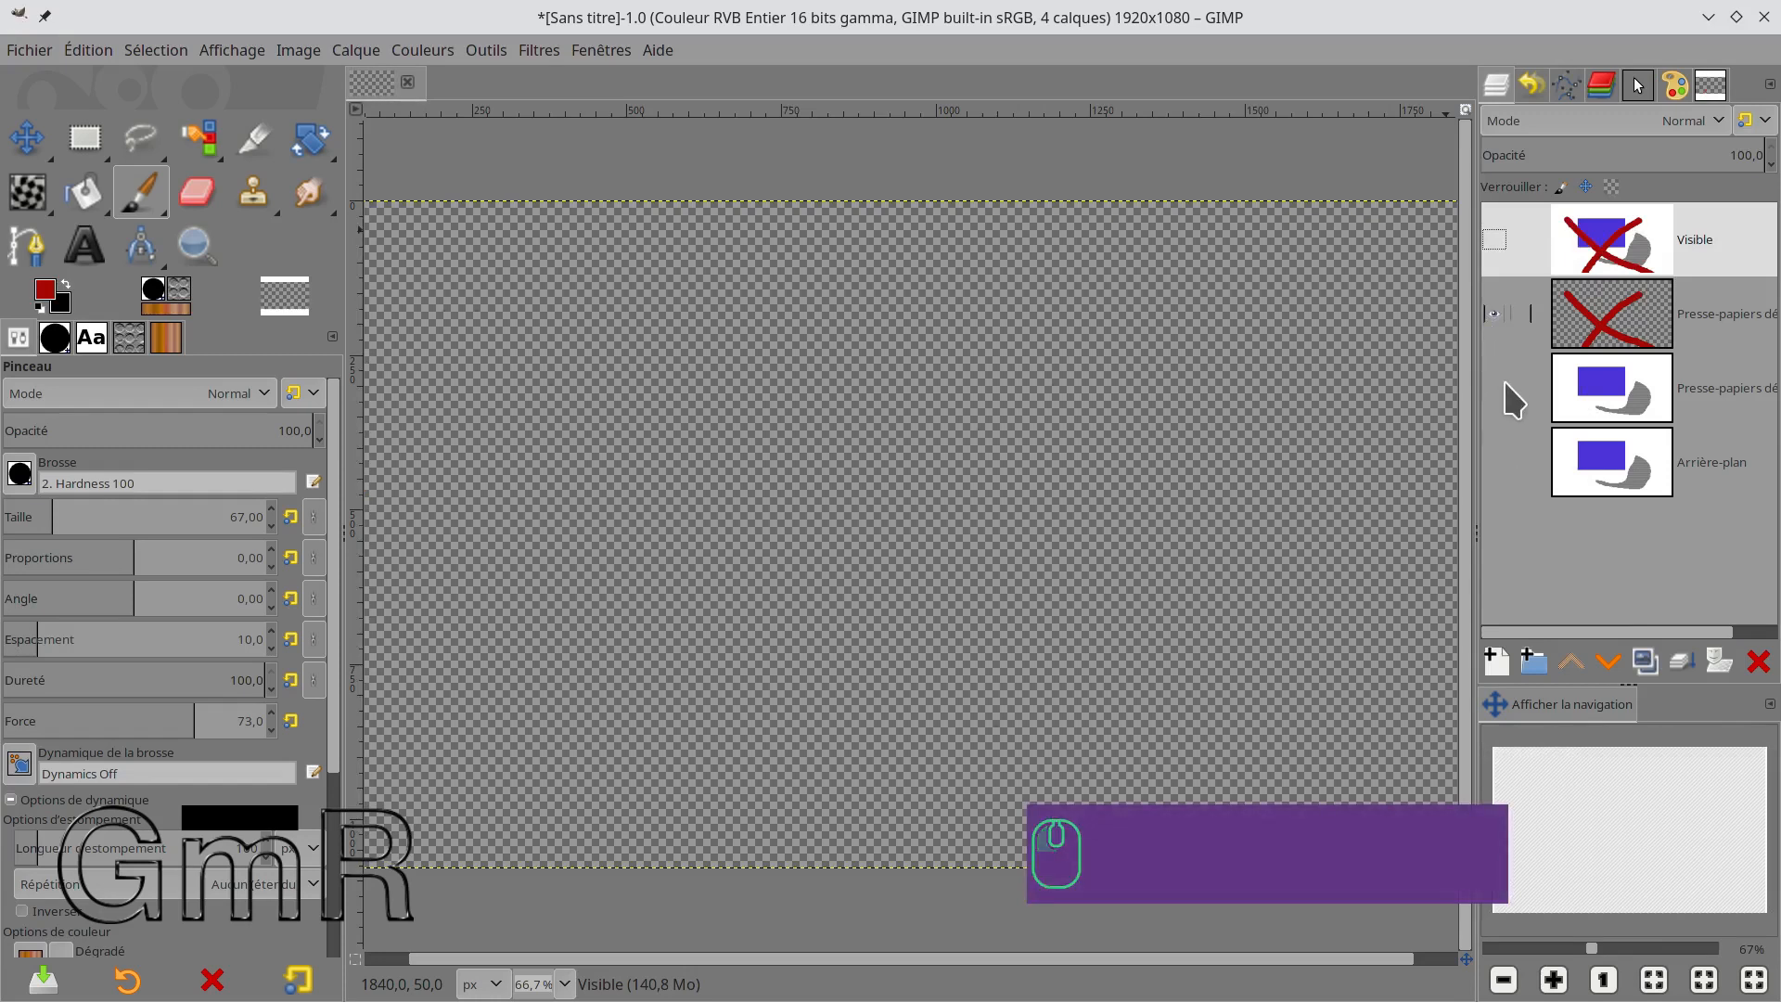
click(1496, 386)
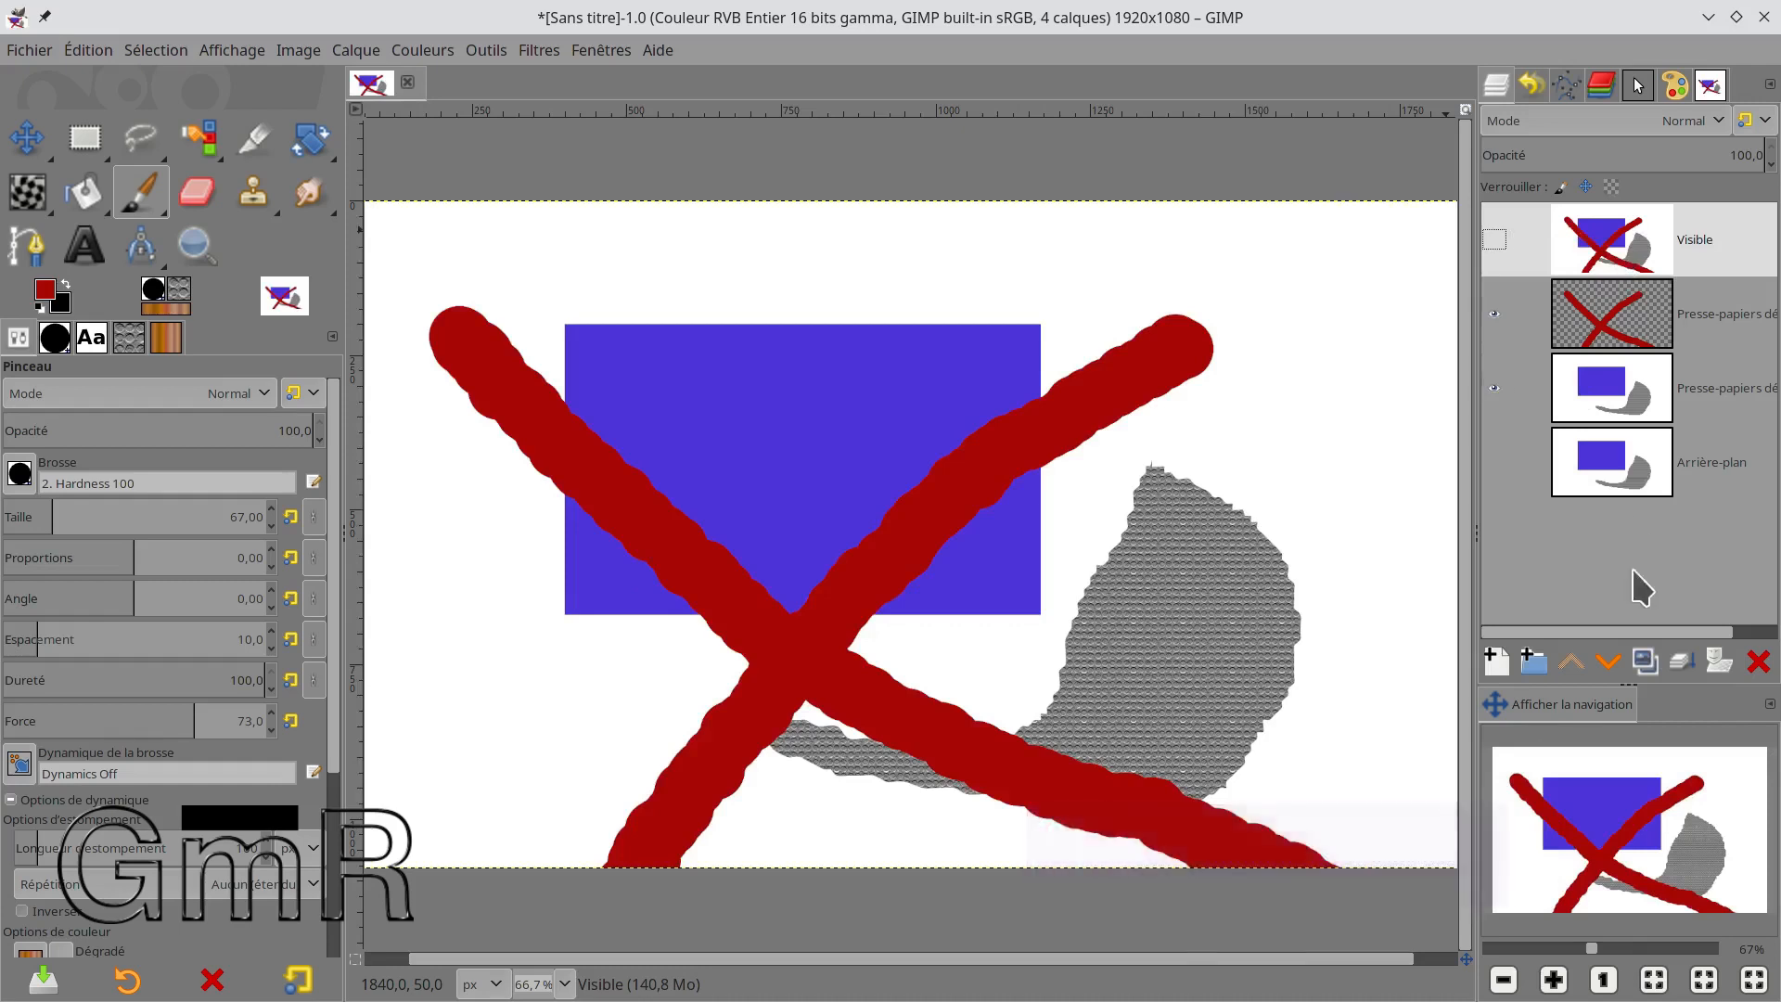
click(1758, 661)
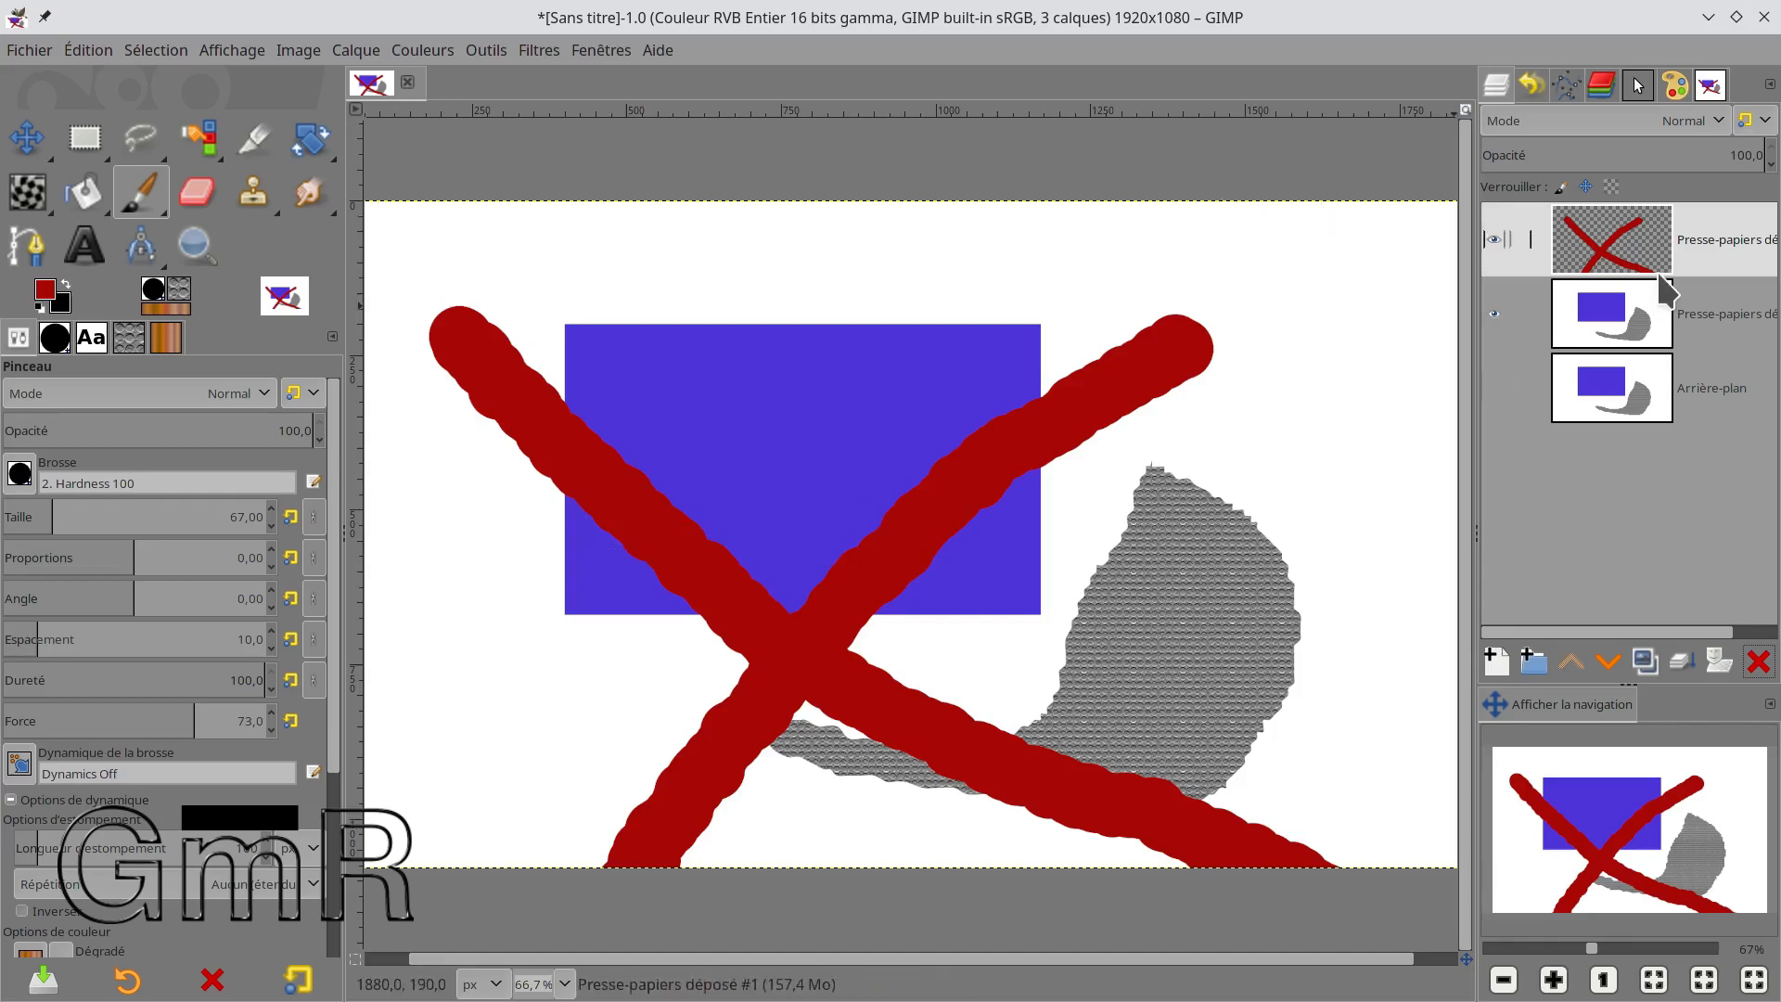
Add the active image to the canvas as a new top layer from its toolbox preview.
click(281, 302)
drag(281, 302, 709, 317)
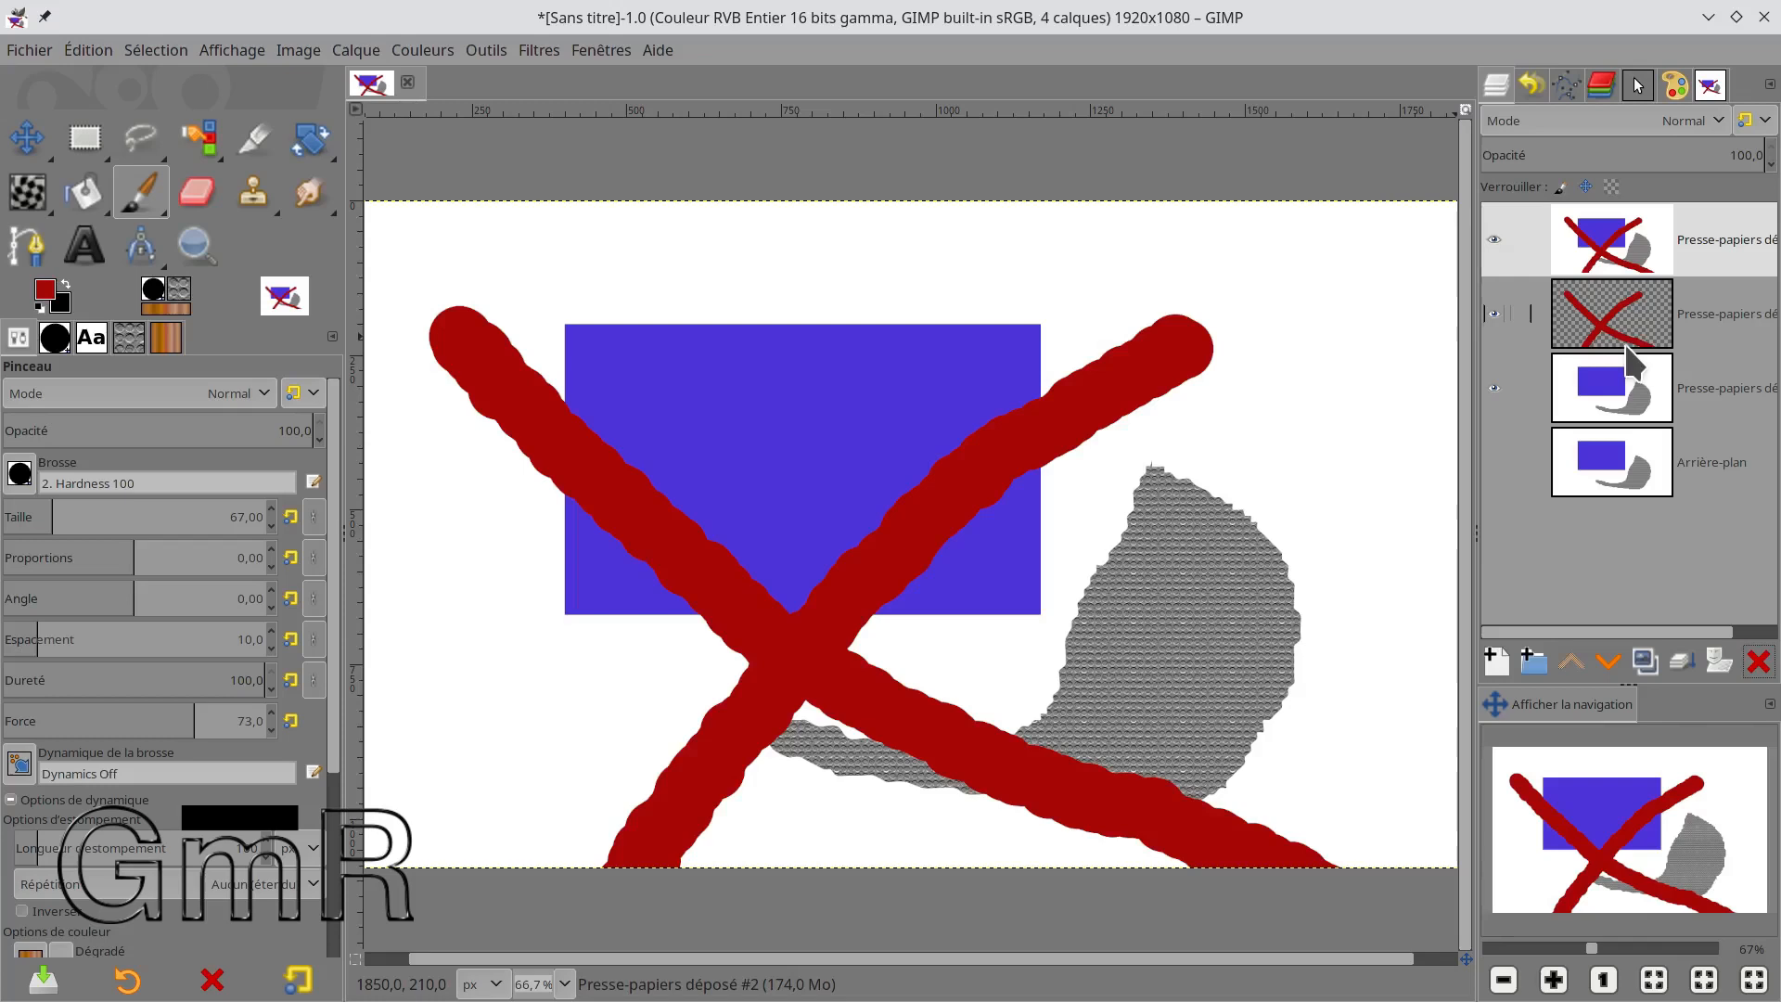
right_click(1625, 259)
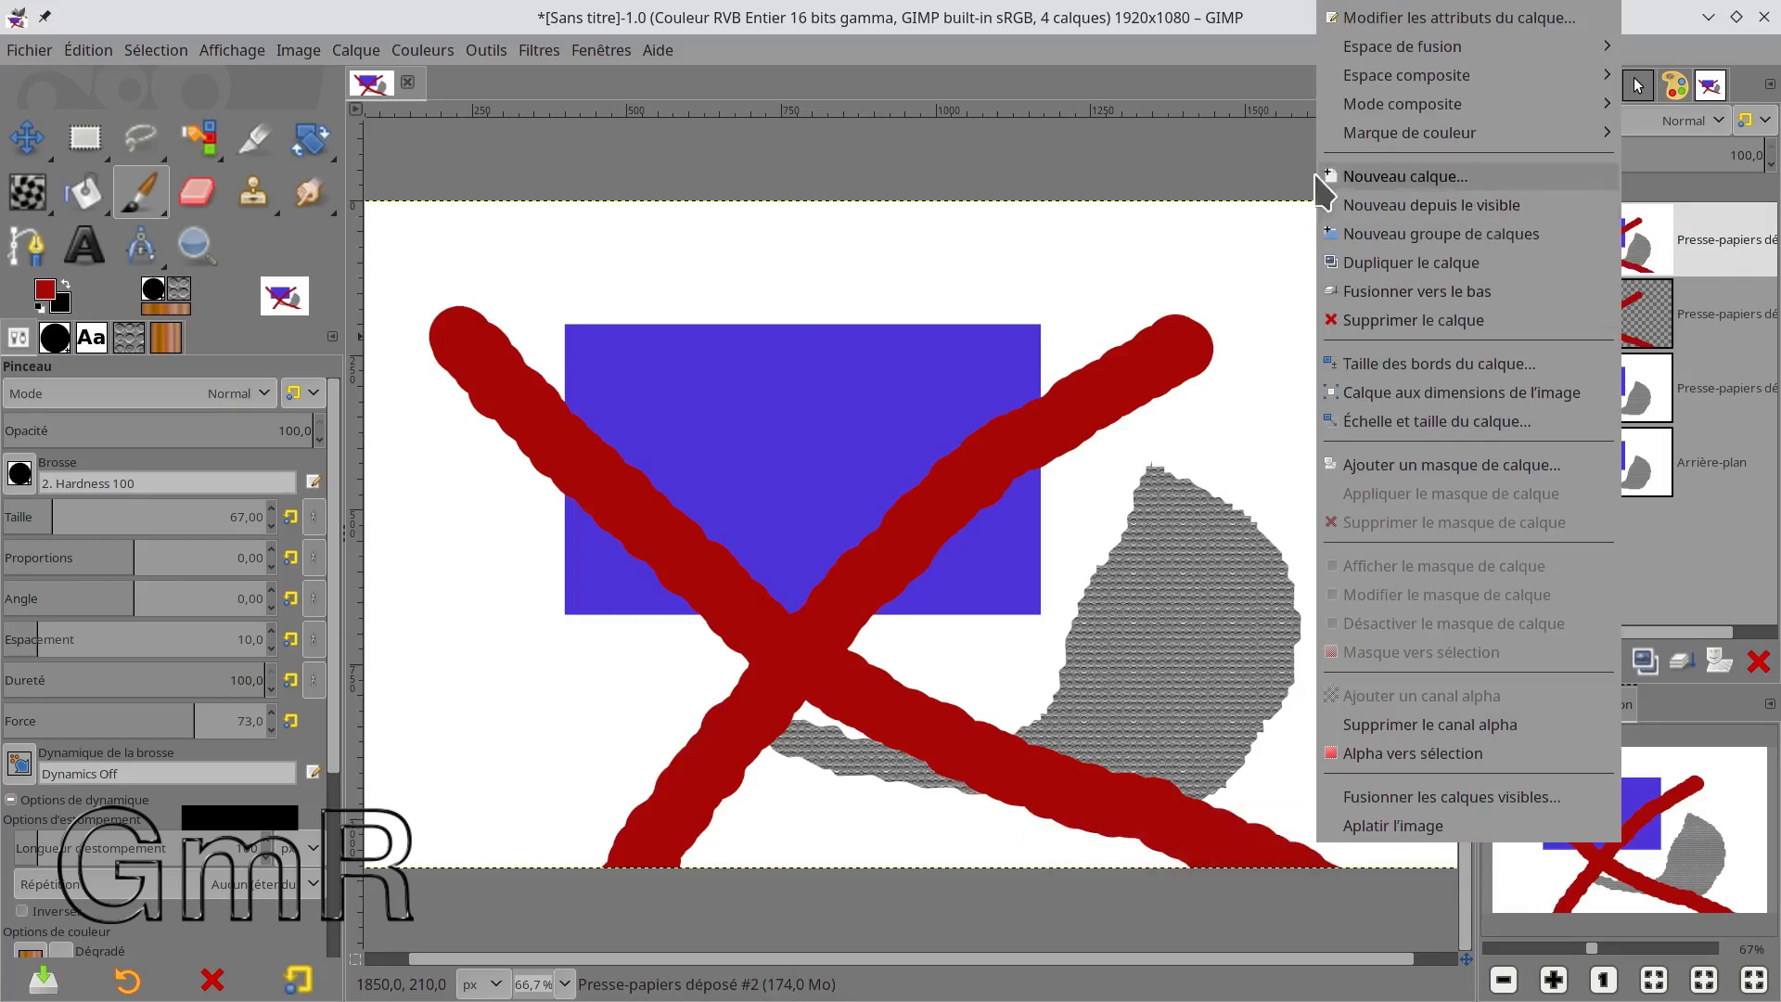
click(1144, 178)
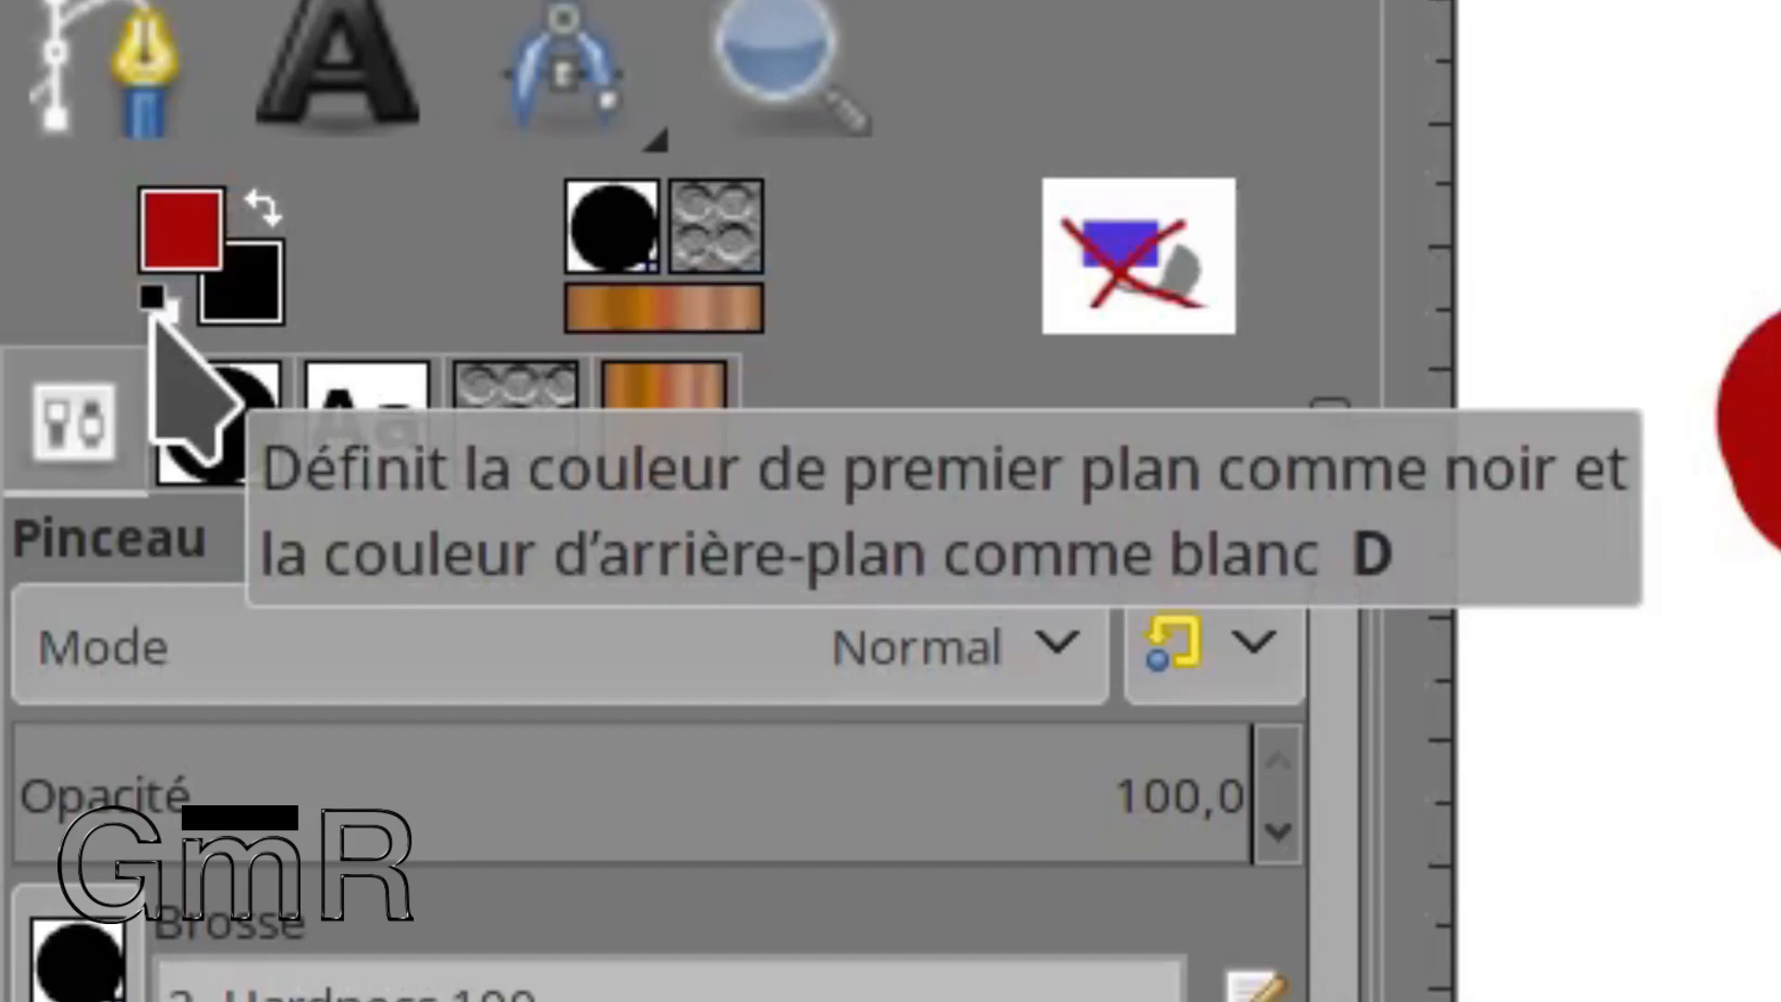
Reset the colours to black and white and set the foreground to the pinkish-red from the colour history.
click(152, 301)
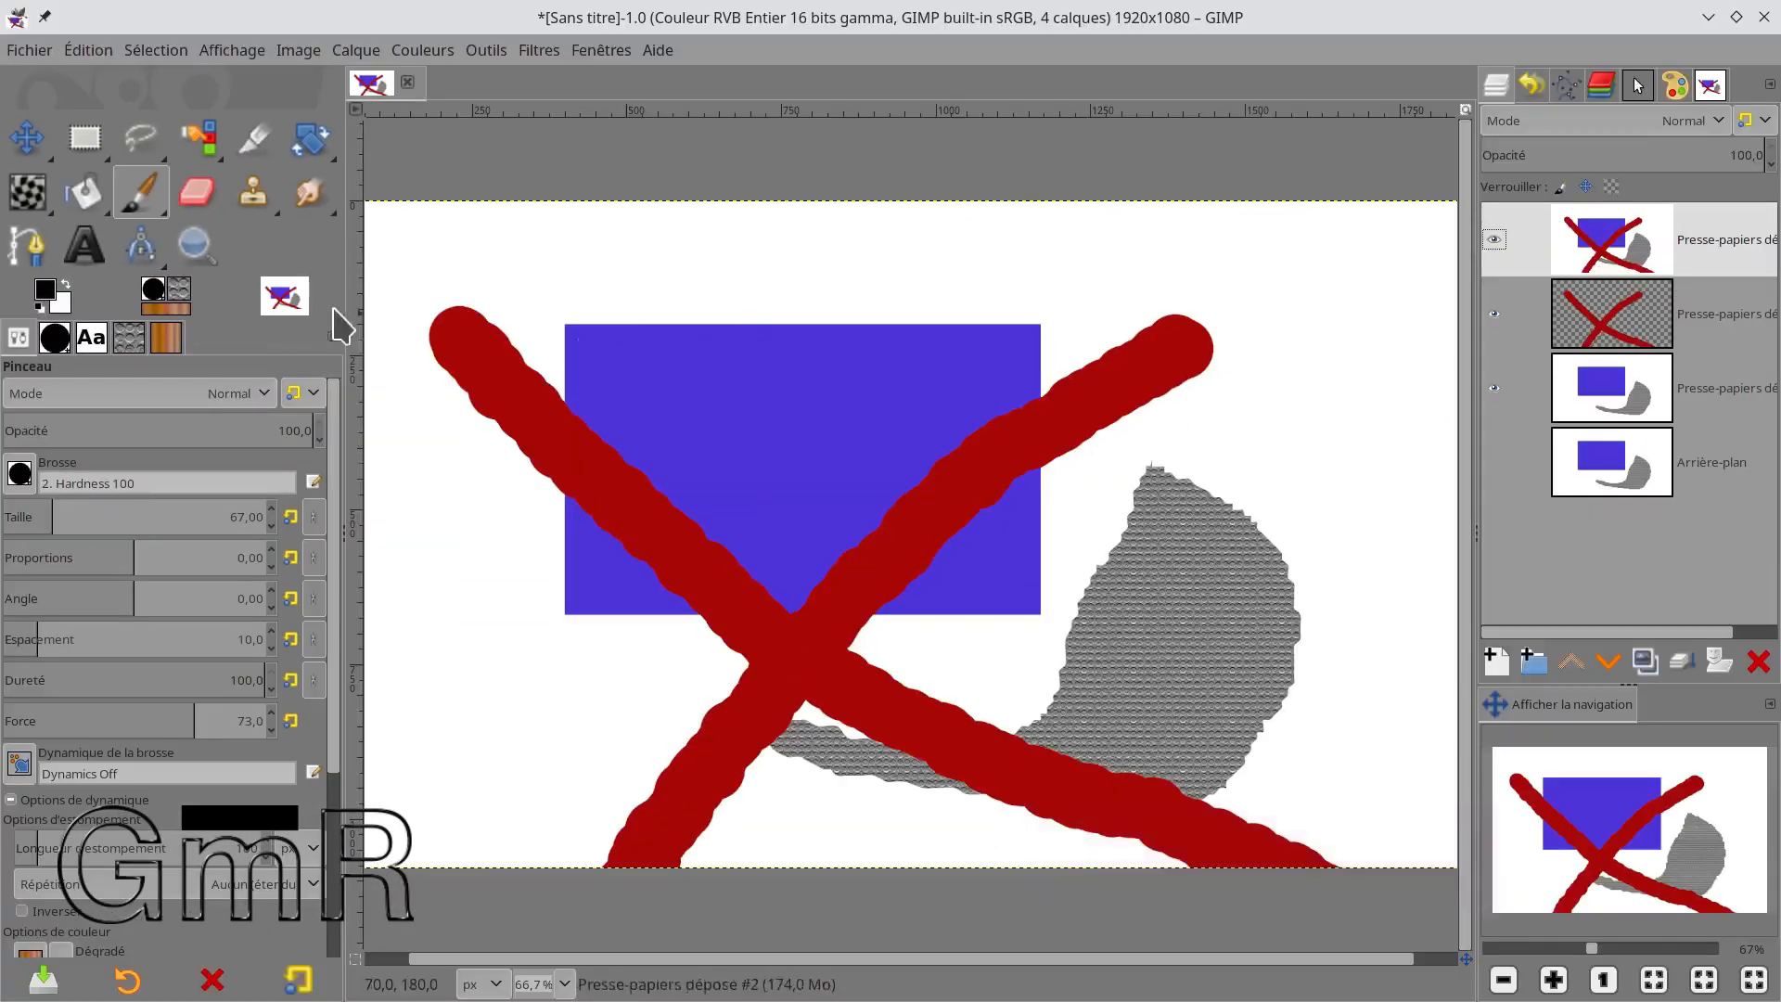
click(46, 294)
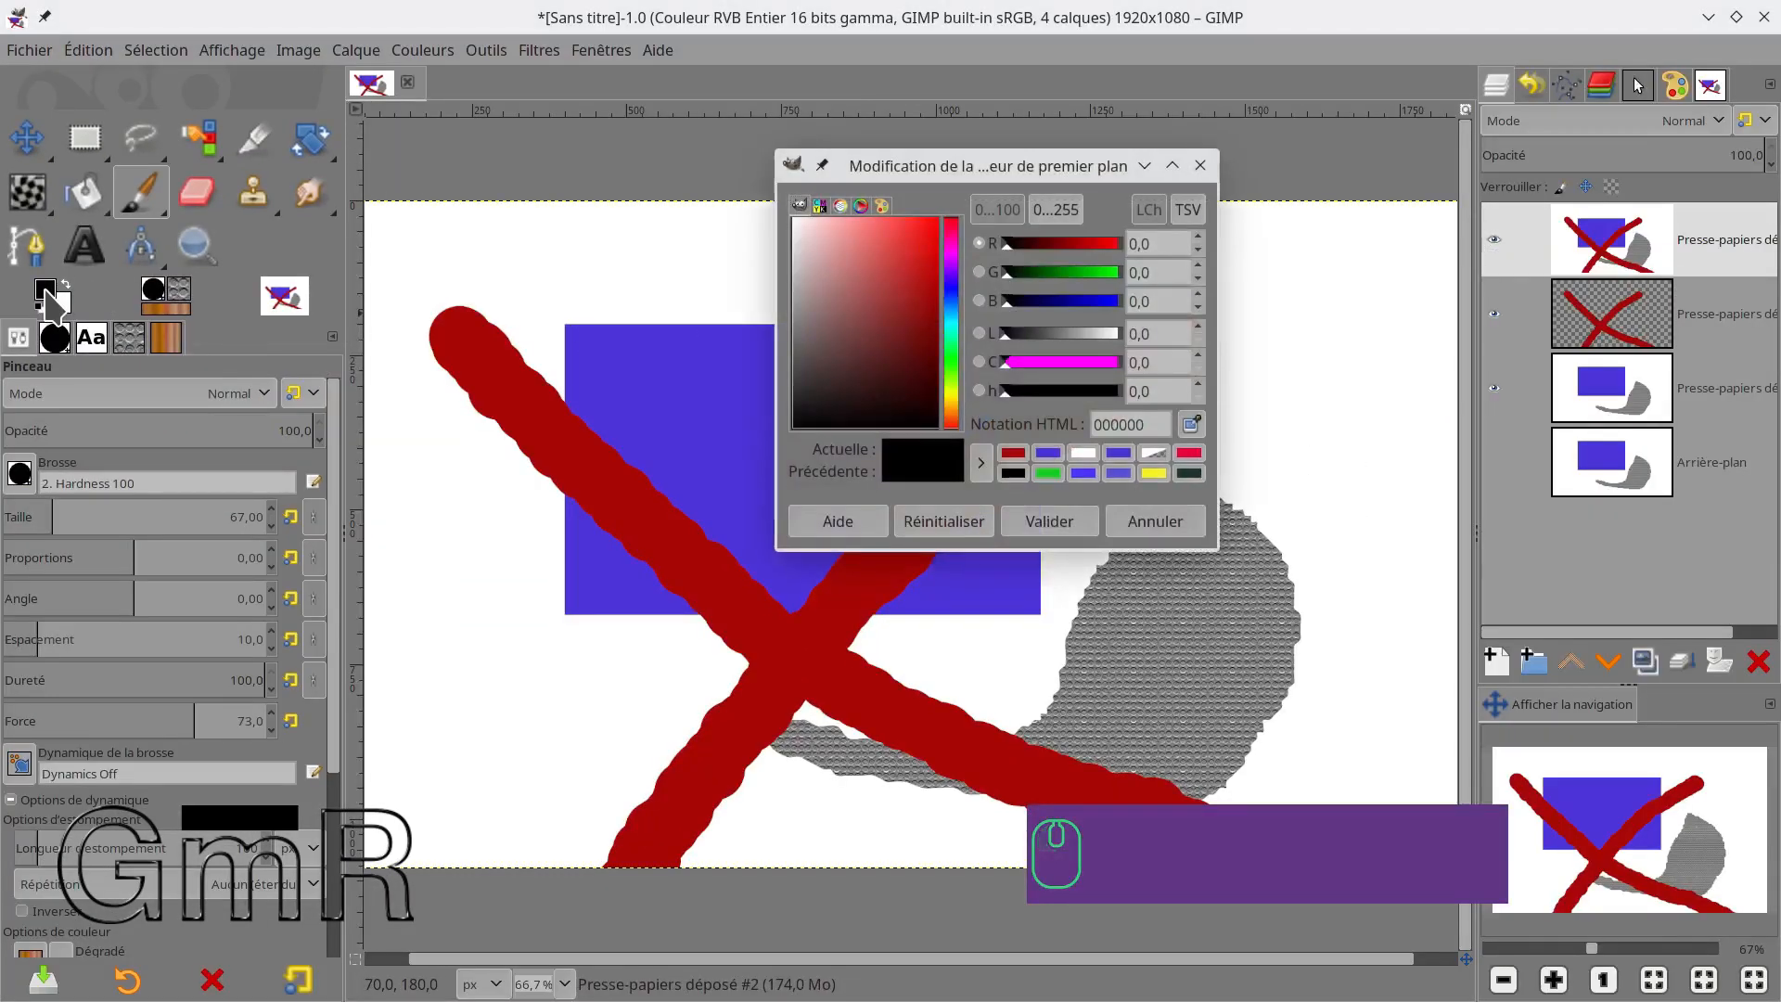
click(1188, 453)
click(1052, 520)
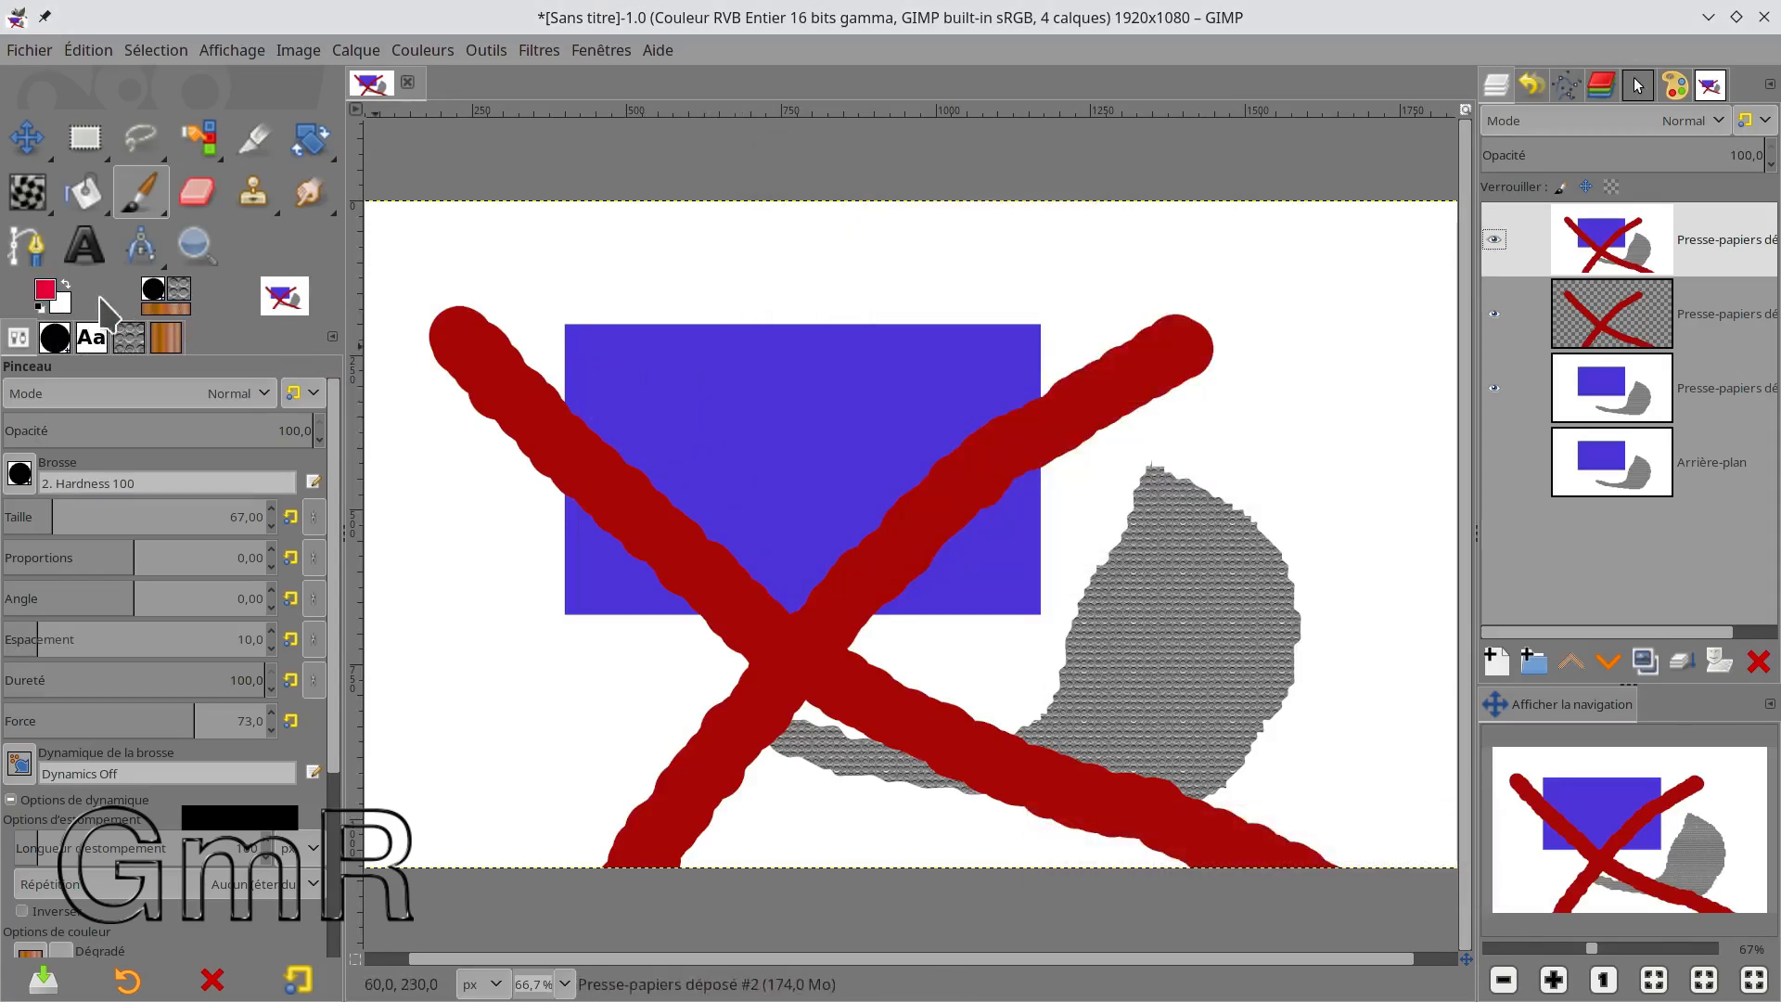
Restore the default black and white colours and swap foreground and background back and forth, ending with black in front.
key(d)
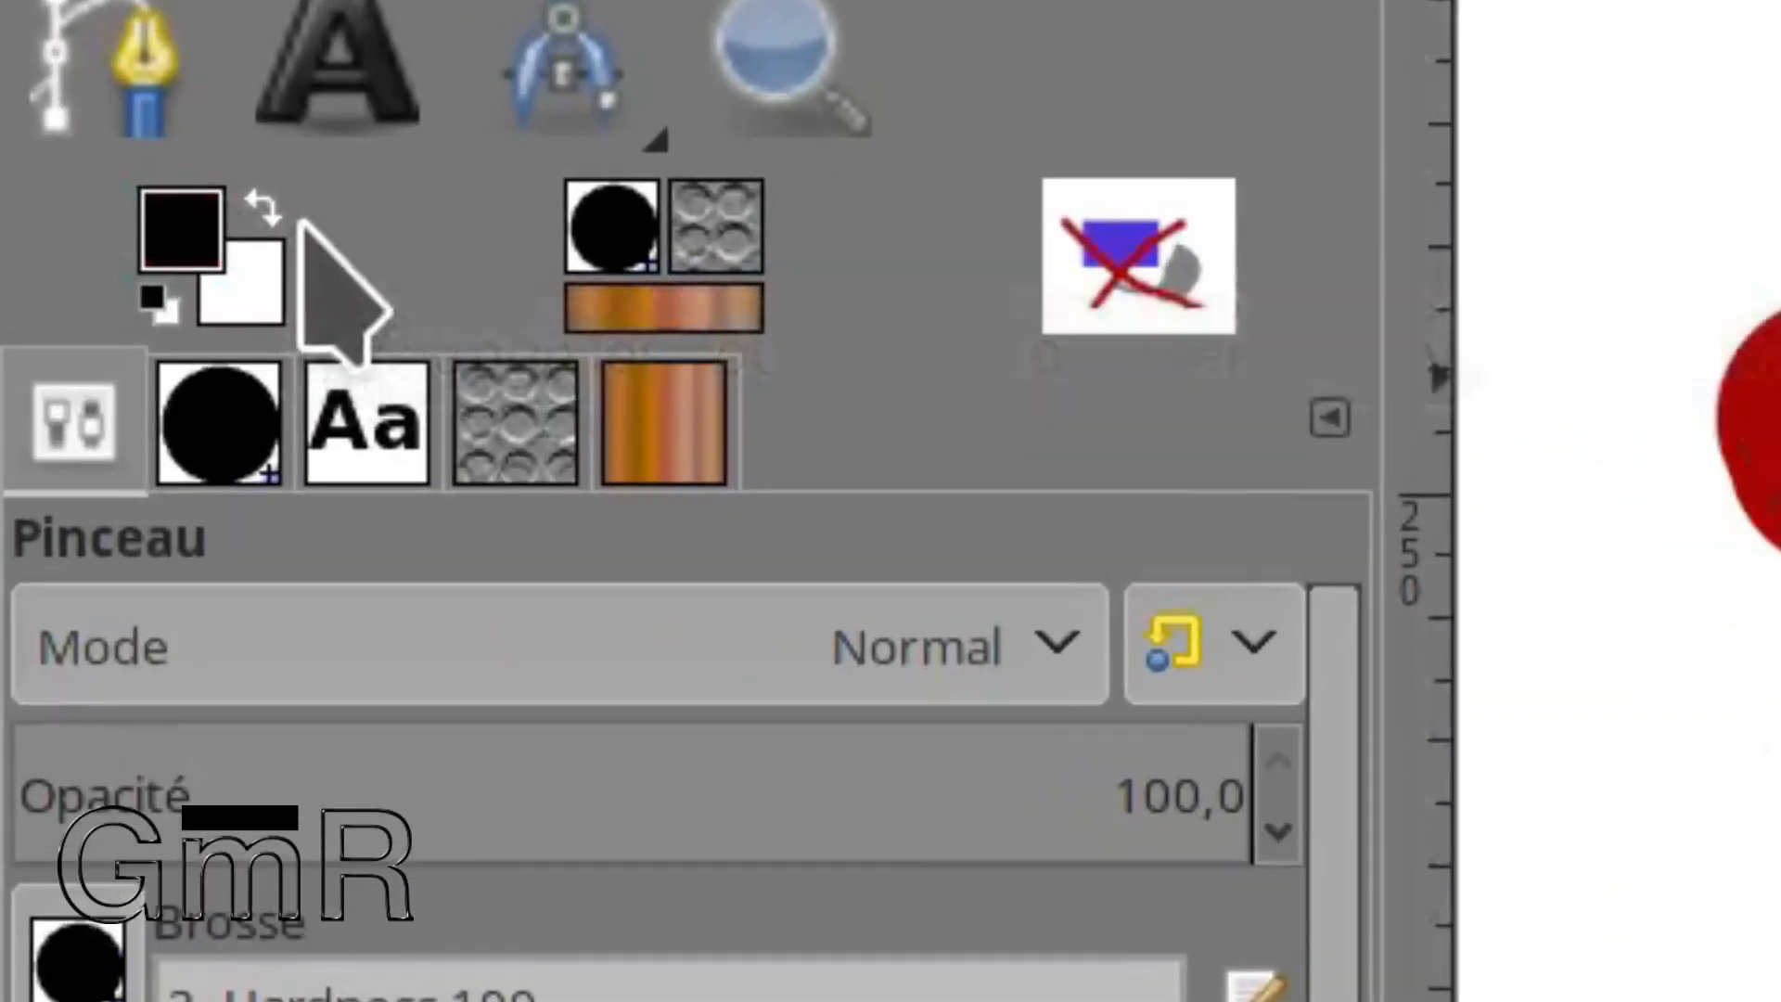
click(272, 211)
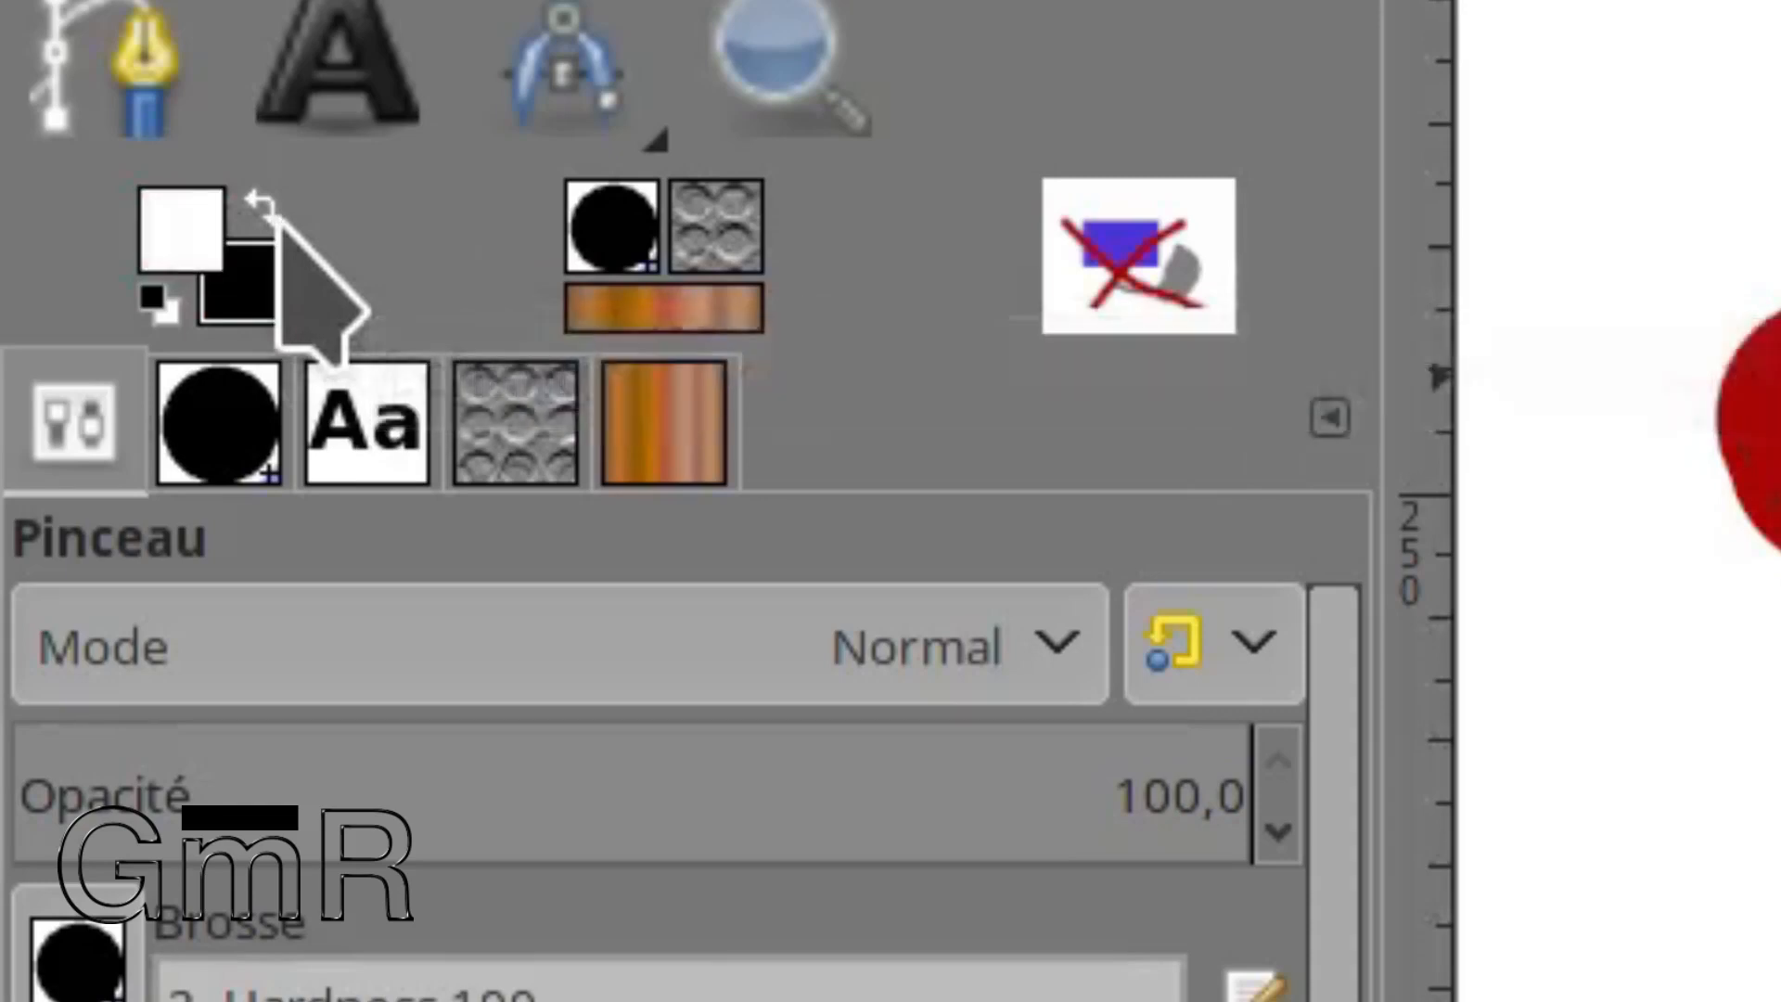
click(272, 211)
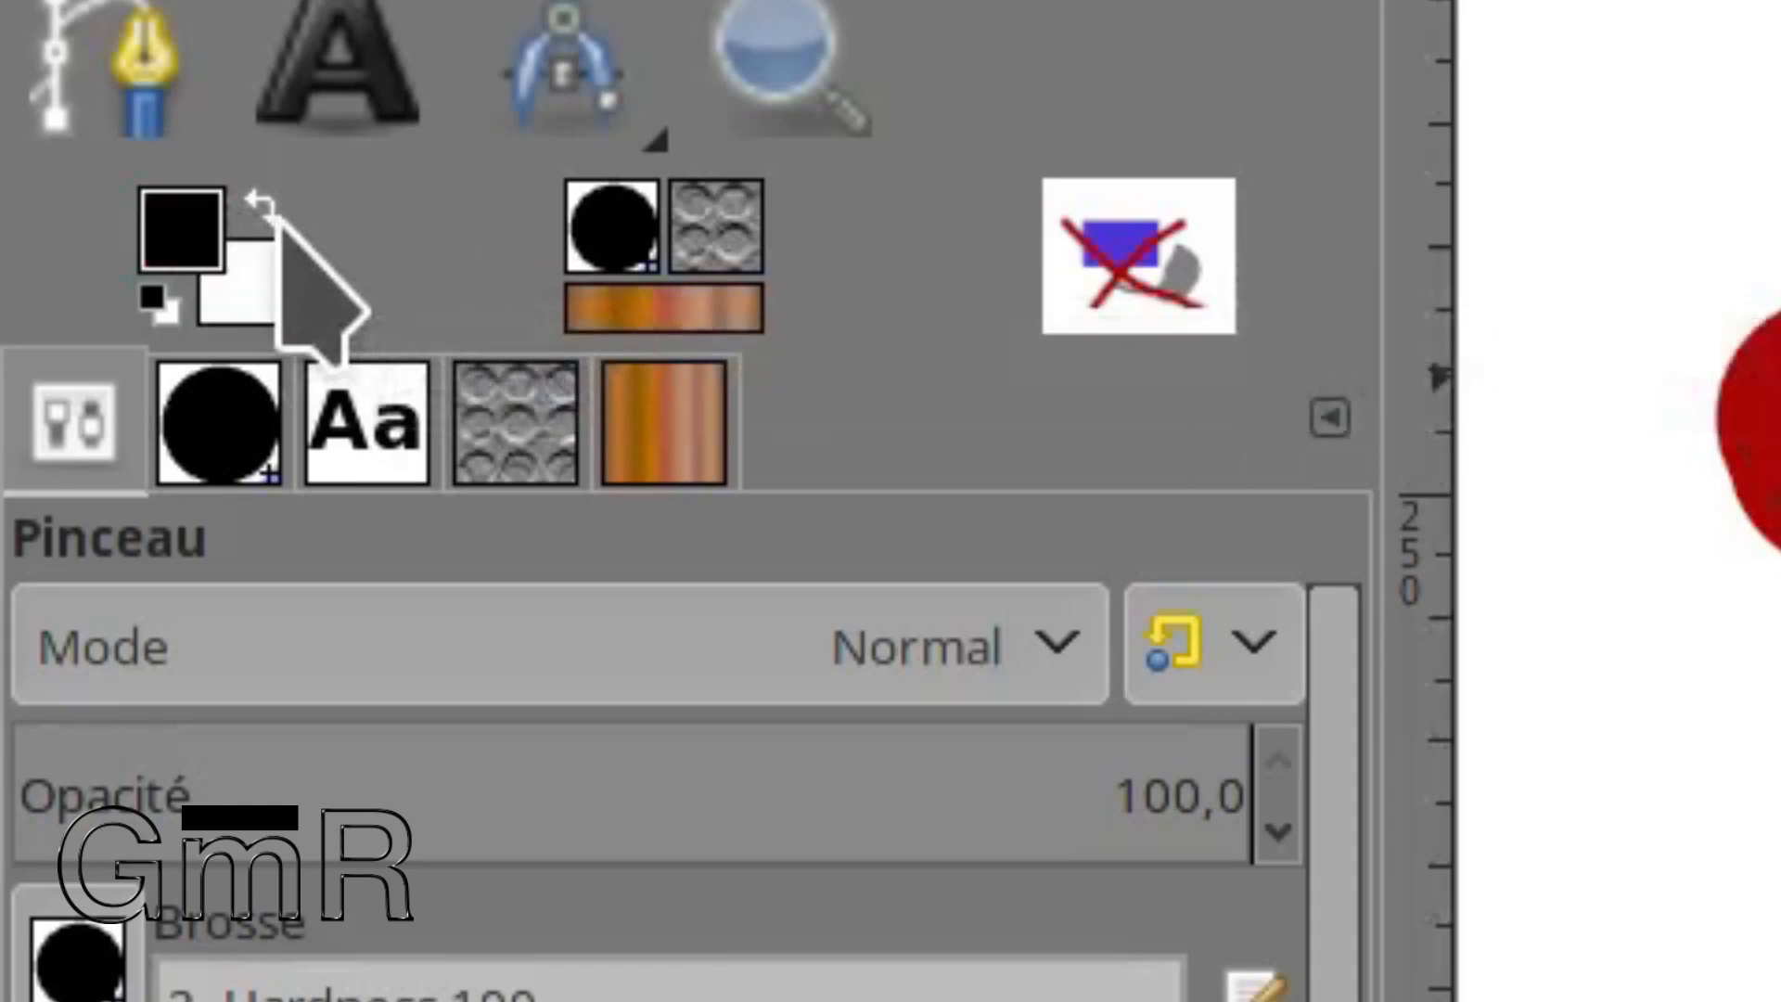
click(271, 212)
click(272, 212)
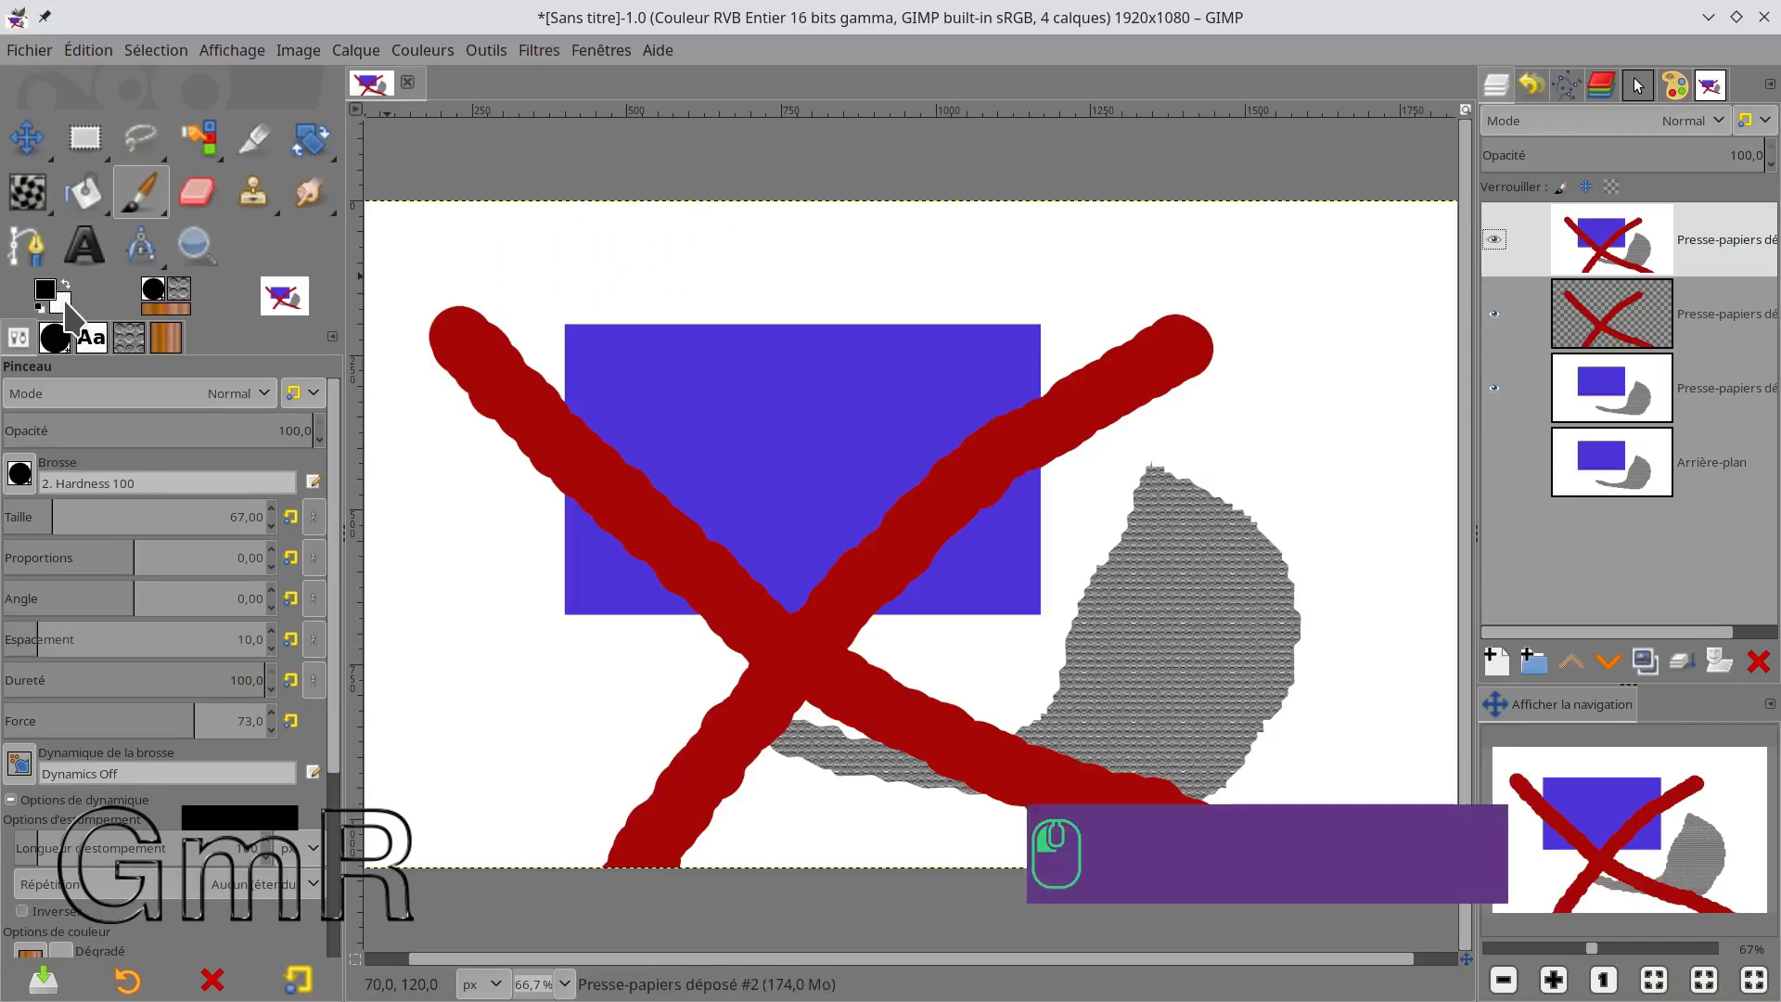
Open the background colour for editing, widen the dialog and switch it to the CMYK selector.
click(65, 304)
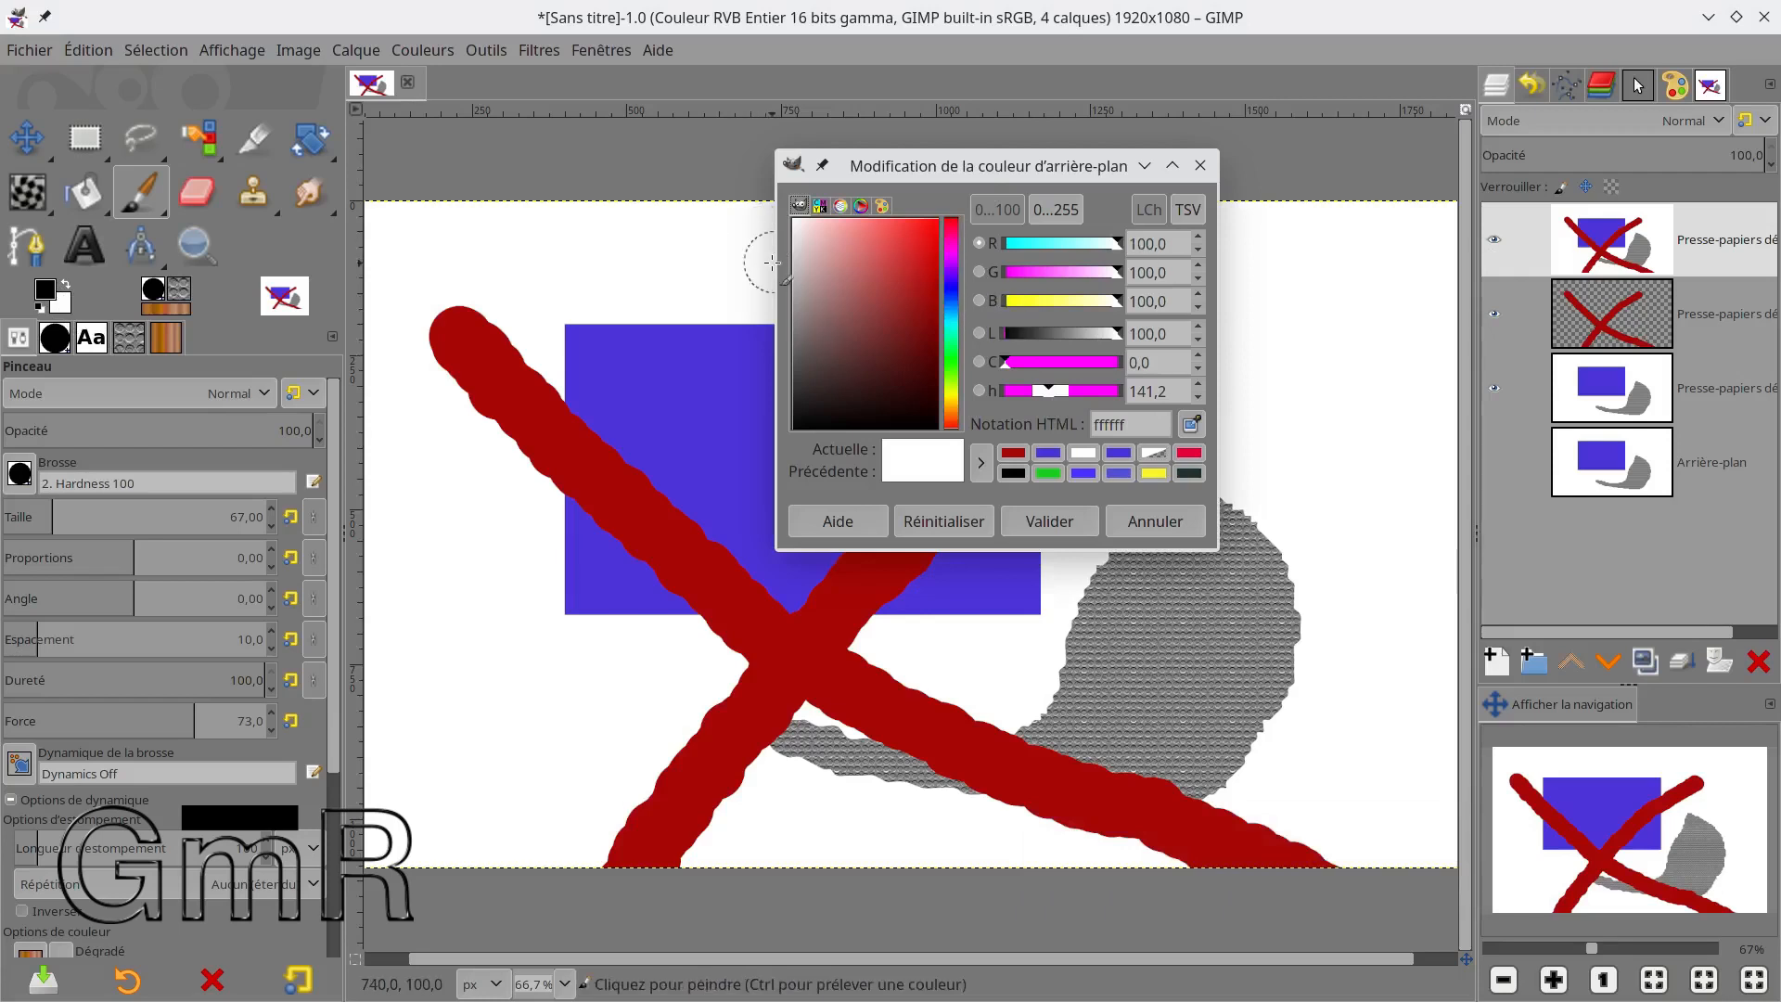
drag(776, 263, 585, 278)
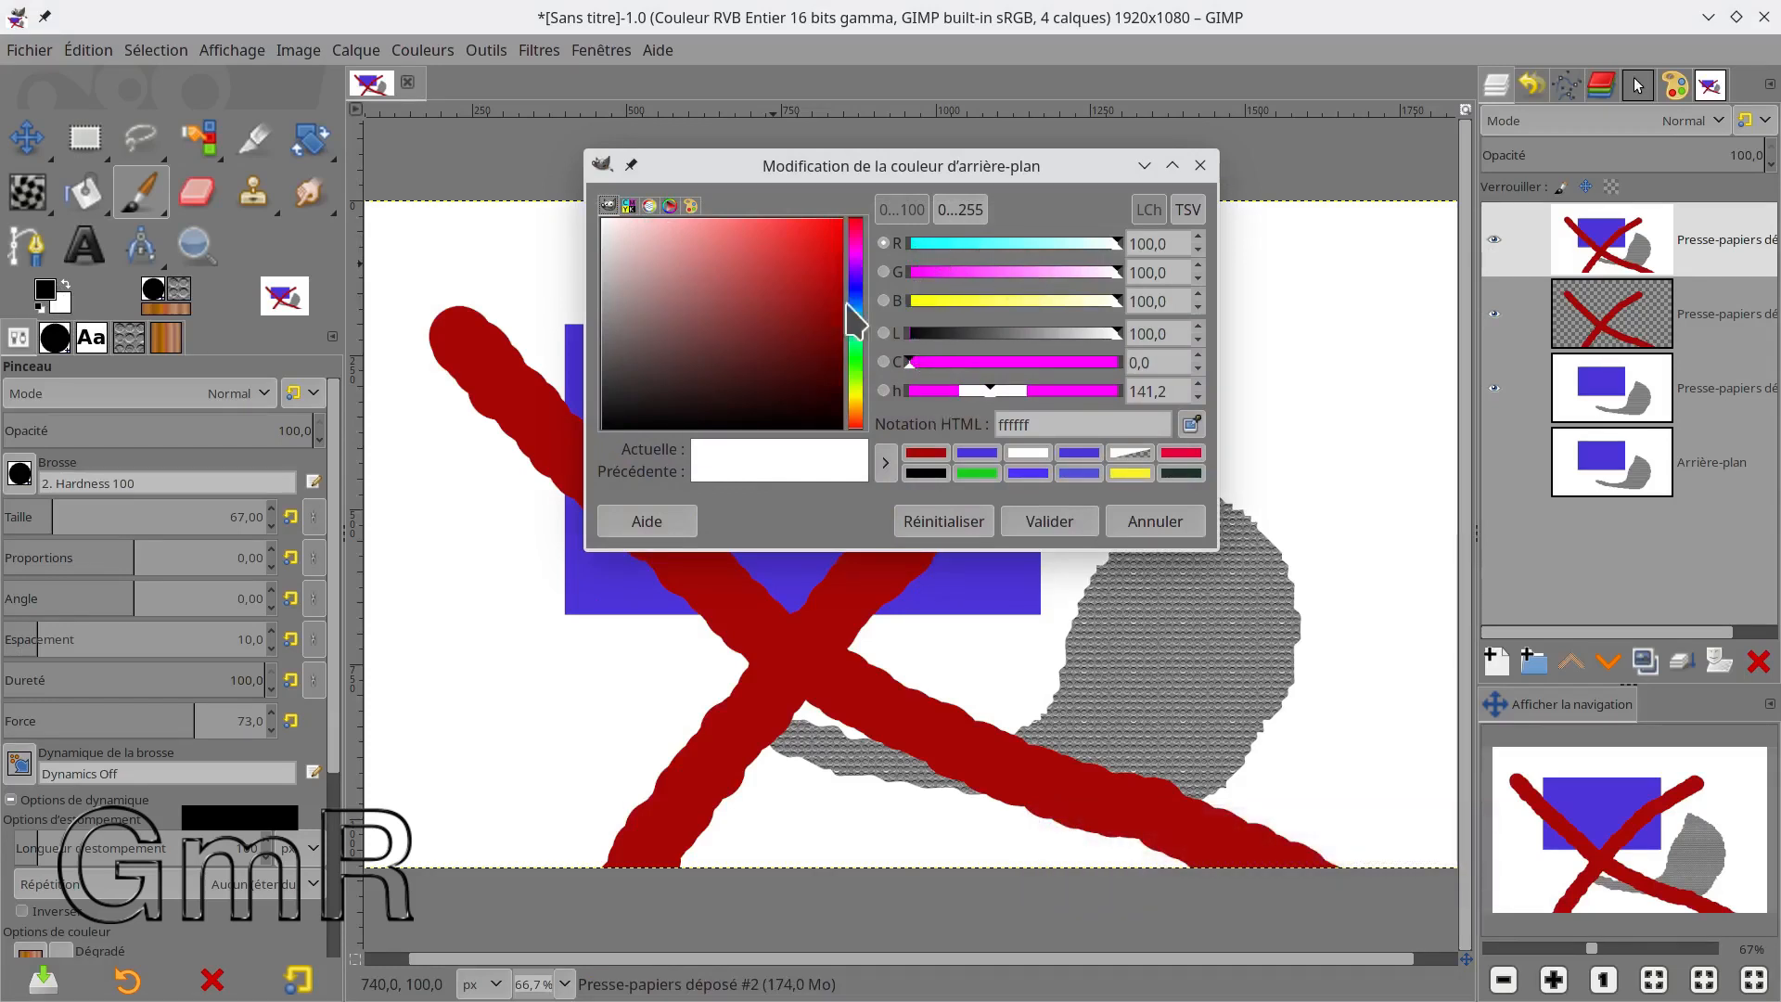
click(629, 206)
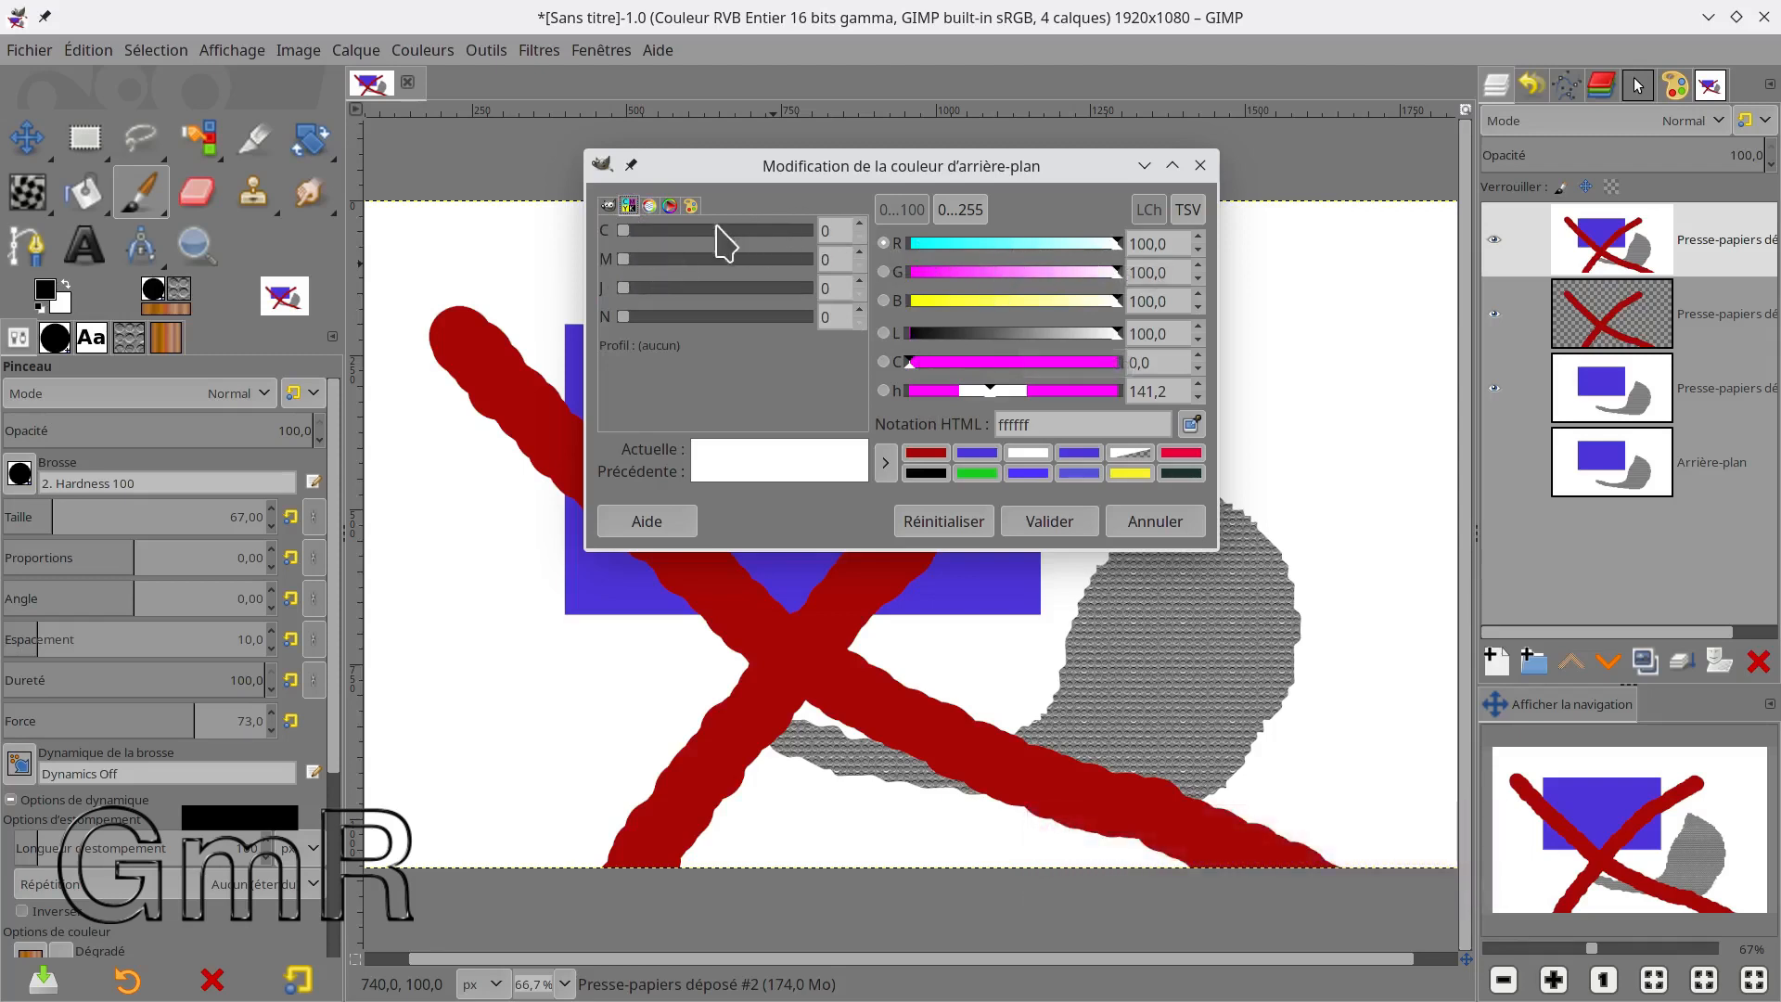
Try cyan values of 100 and 51 for the background colour and return cyan to 0.
mouse_move(632, 228)
mouse_down()
mouse_move(688, 246)
mouse_move(634, 244)
mouse_up()
scroll(633, 240, up, 1)
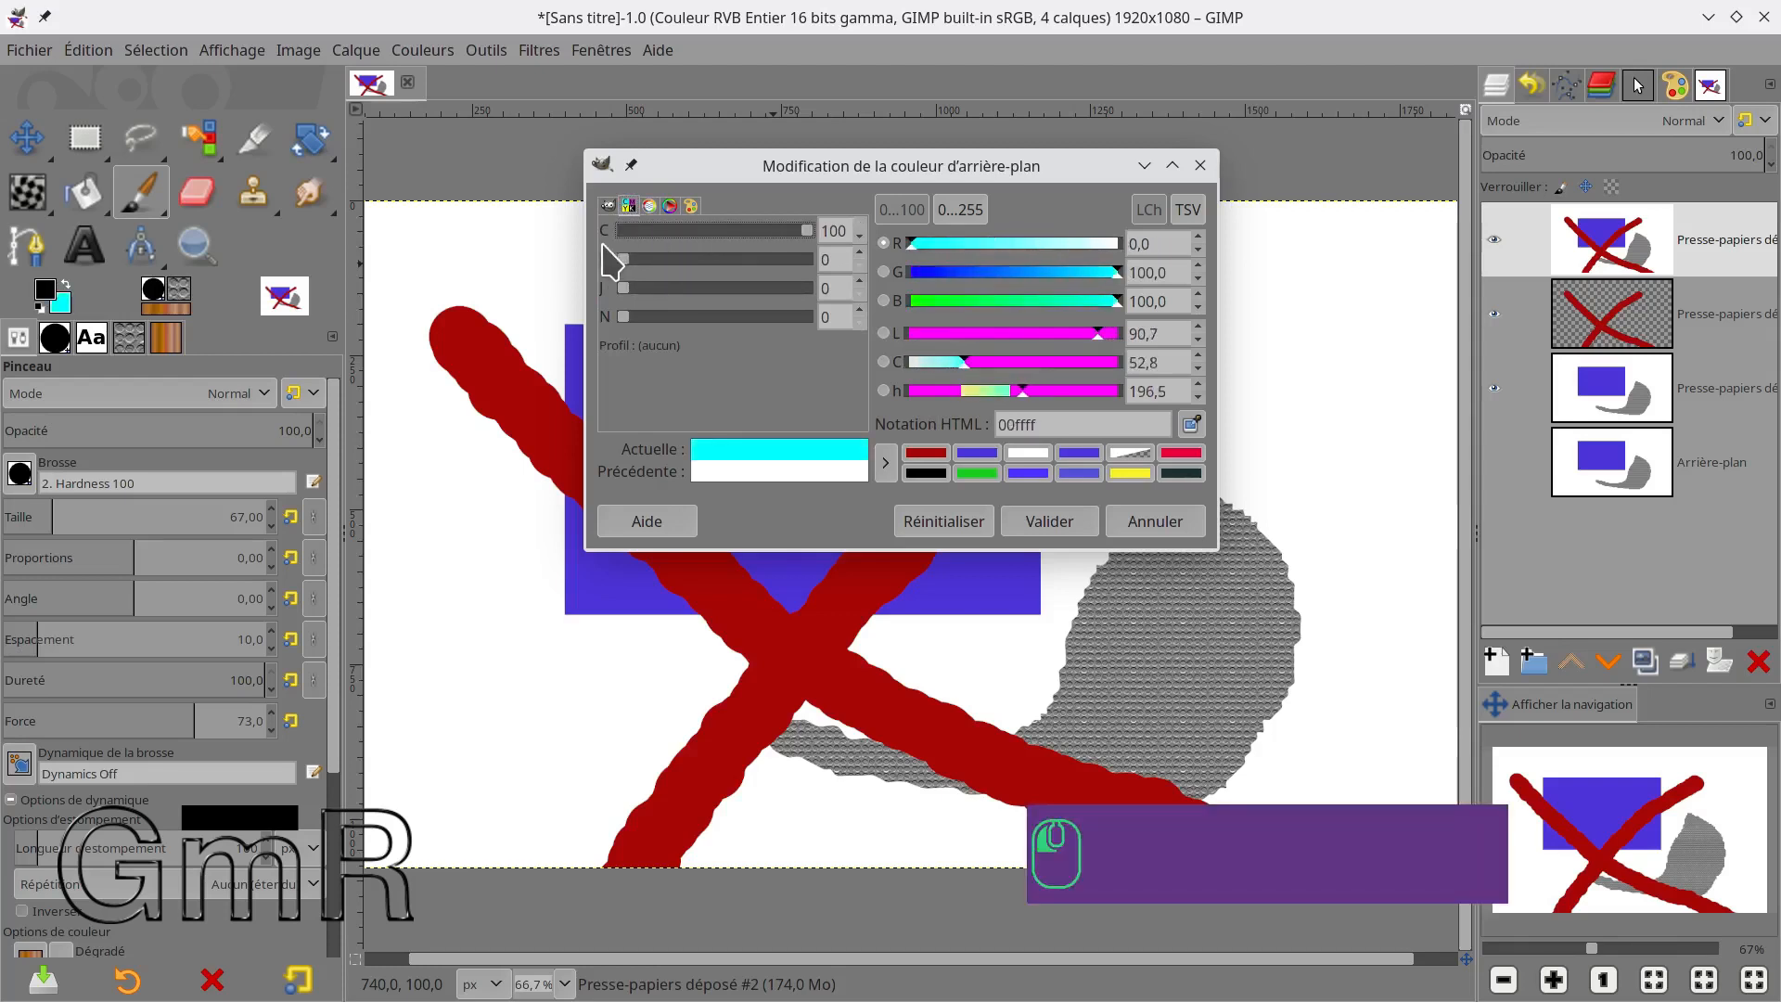
click(728, 249)
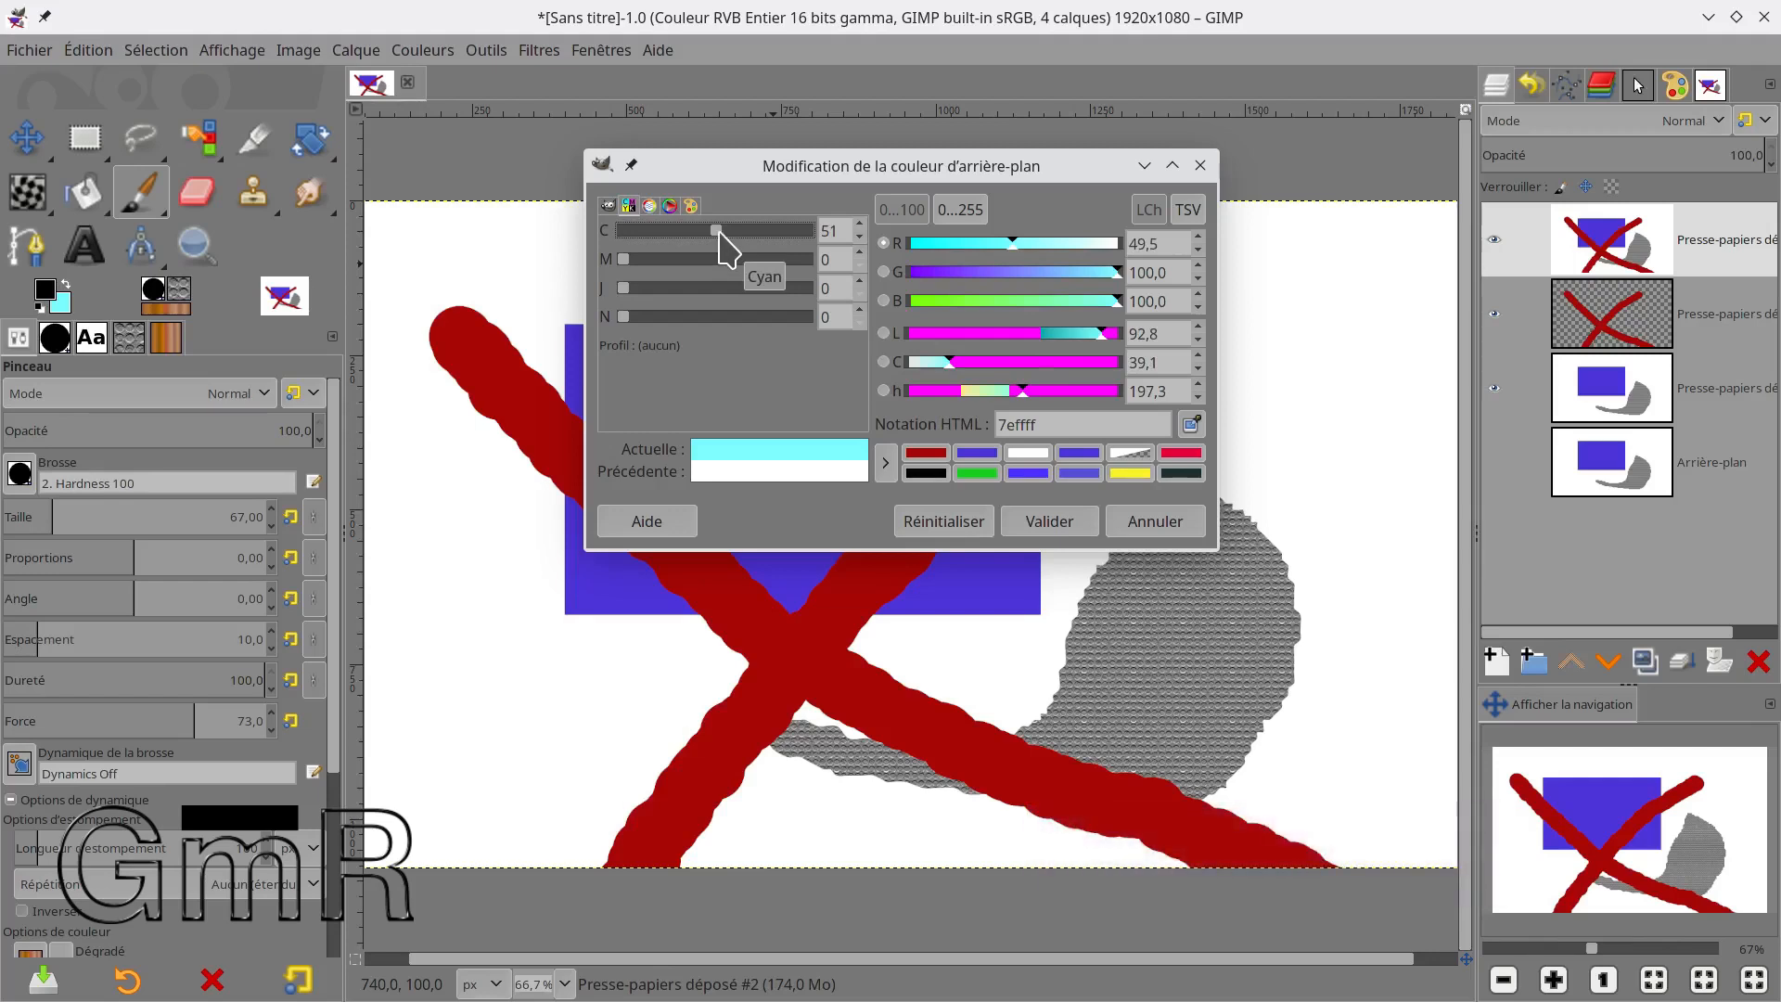
click(720, 234)
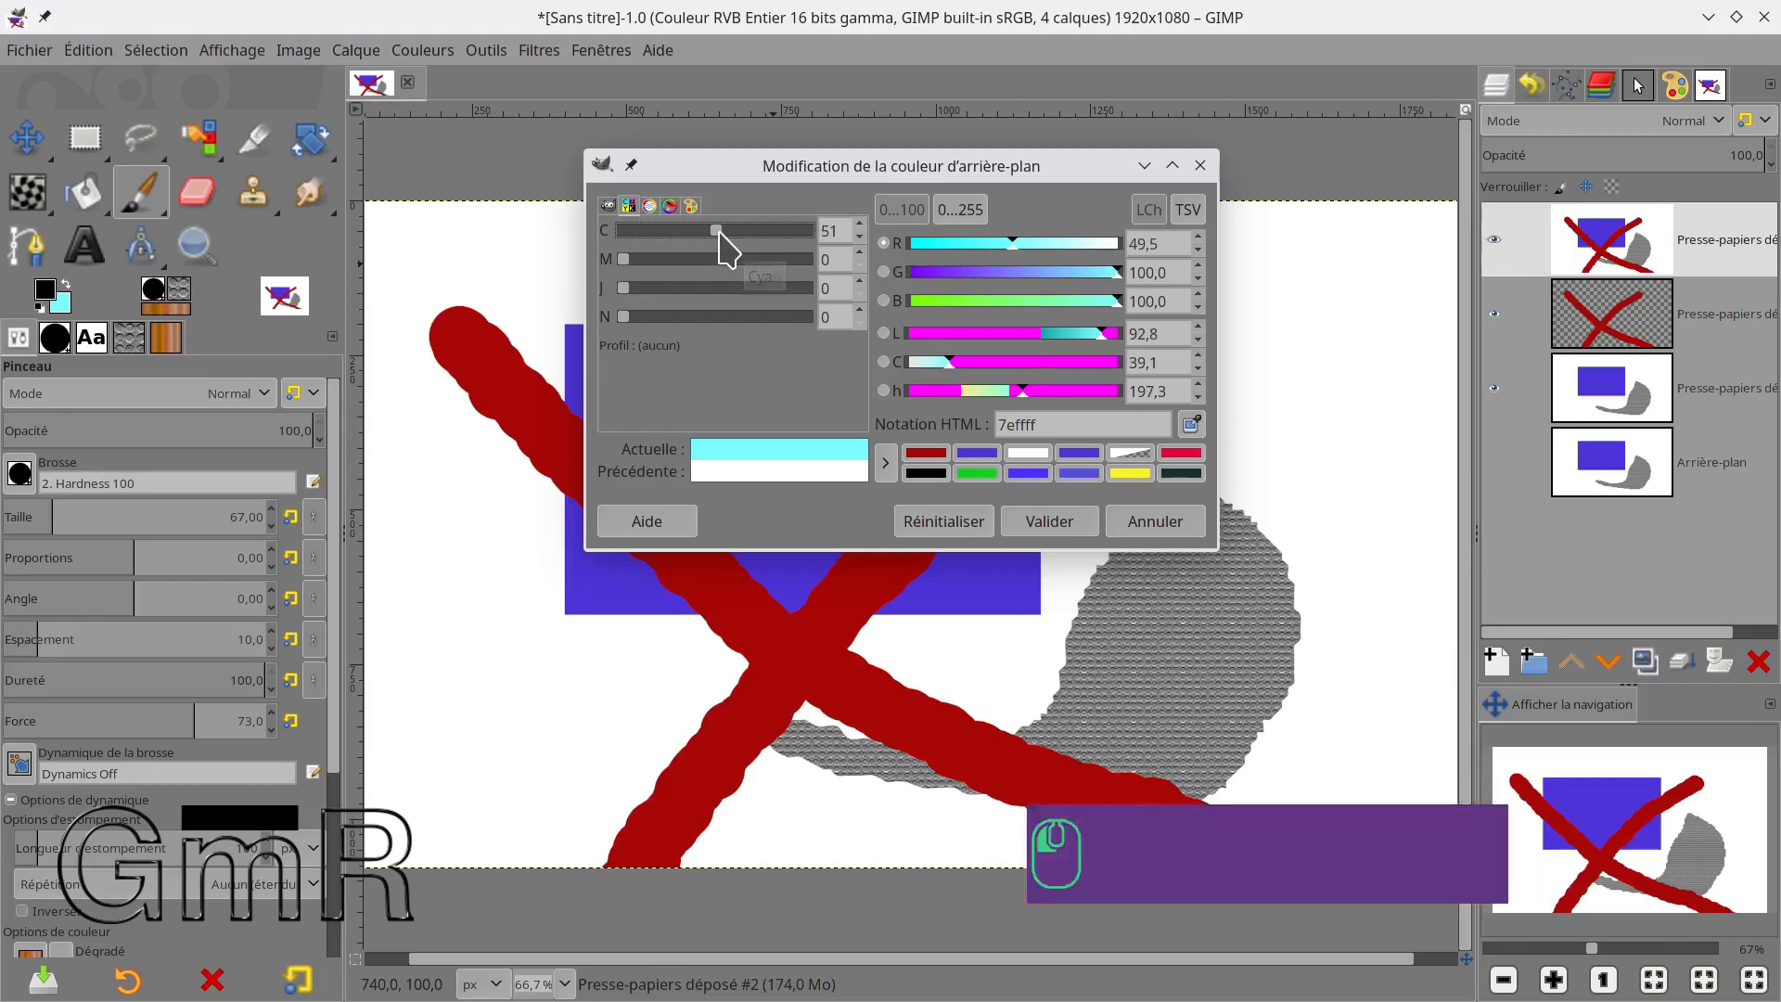
drag(721, 233, 607, 234)
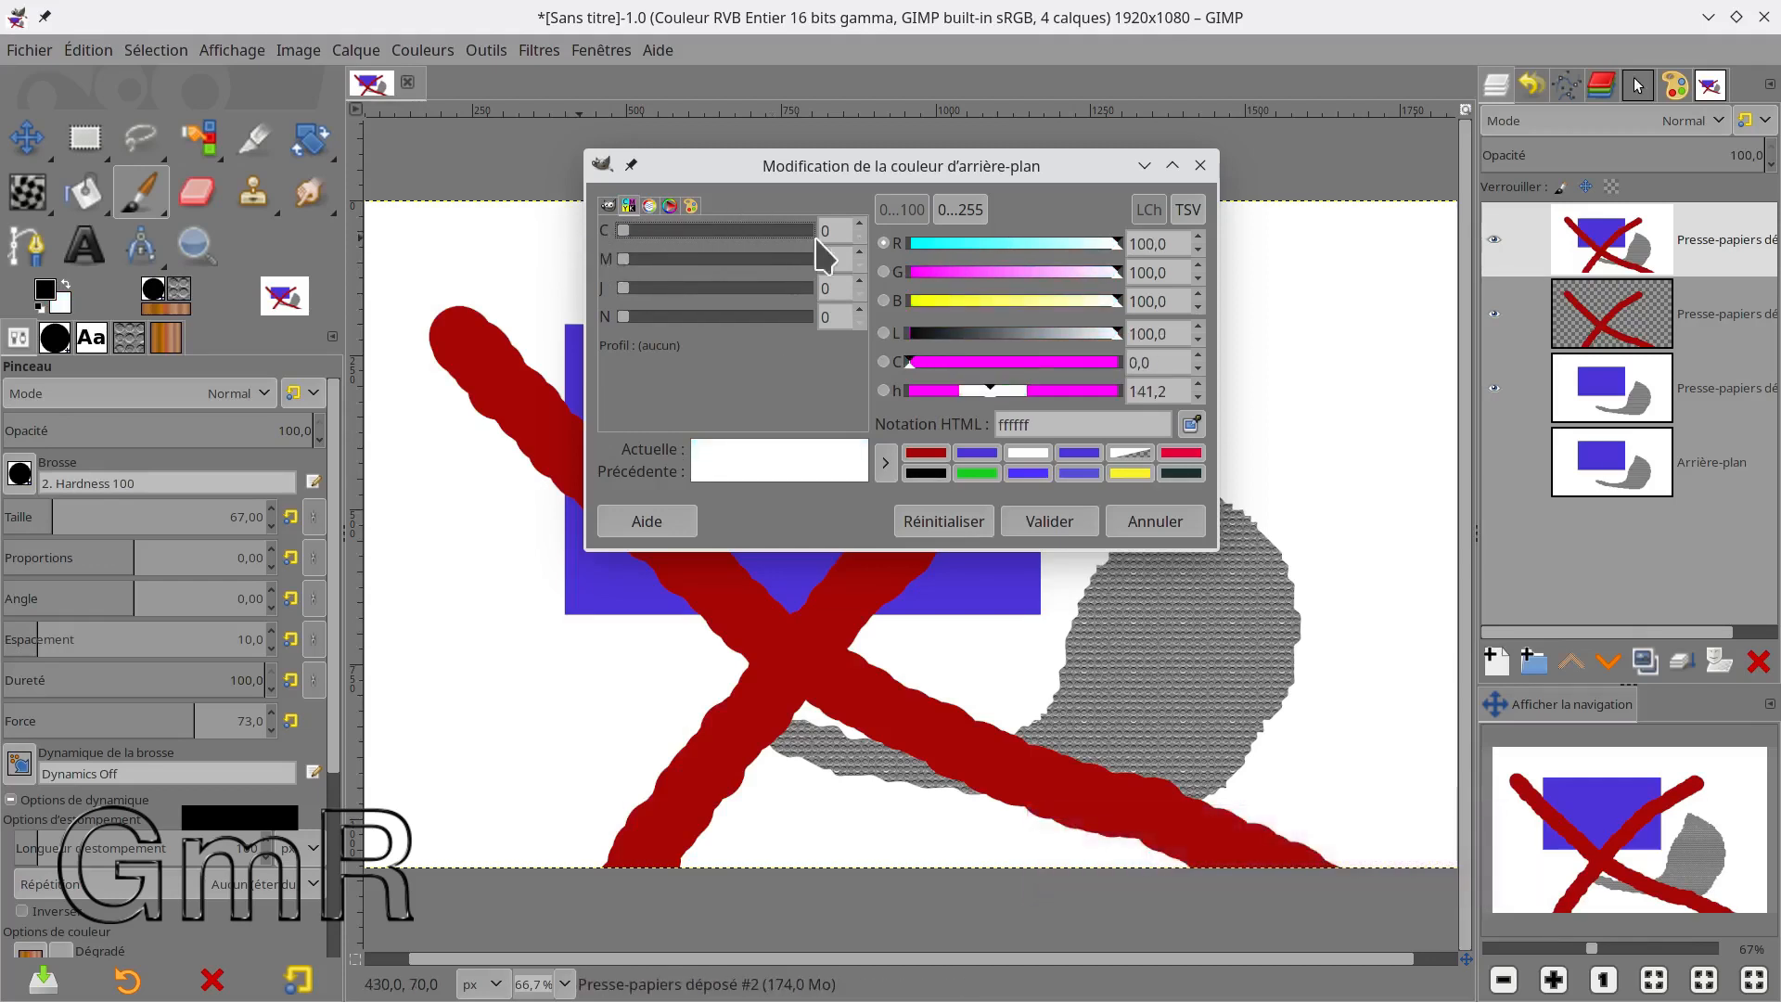
View the watercolour, colour wheel and palette selectors and return to the standard GIMP selector.
click(649, 206)
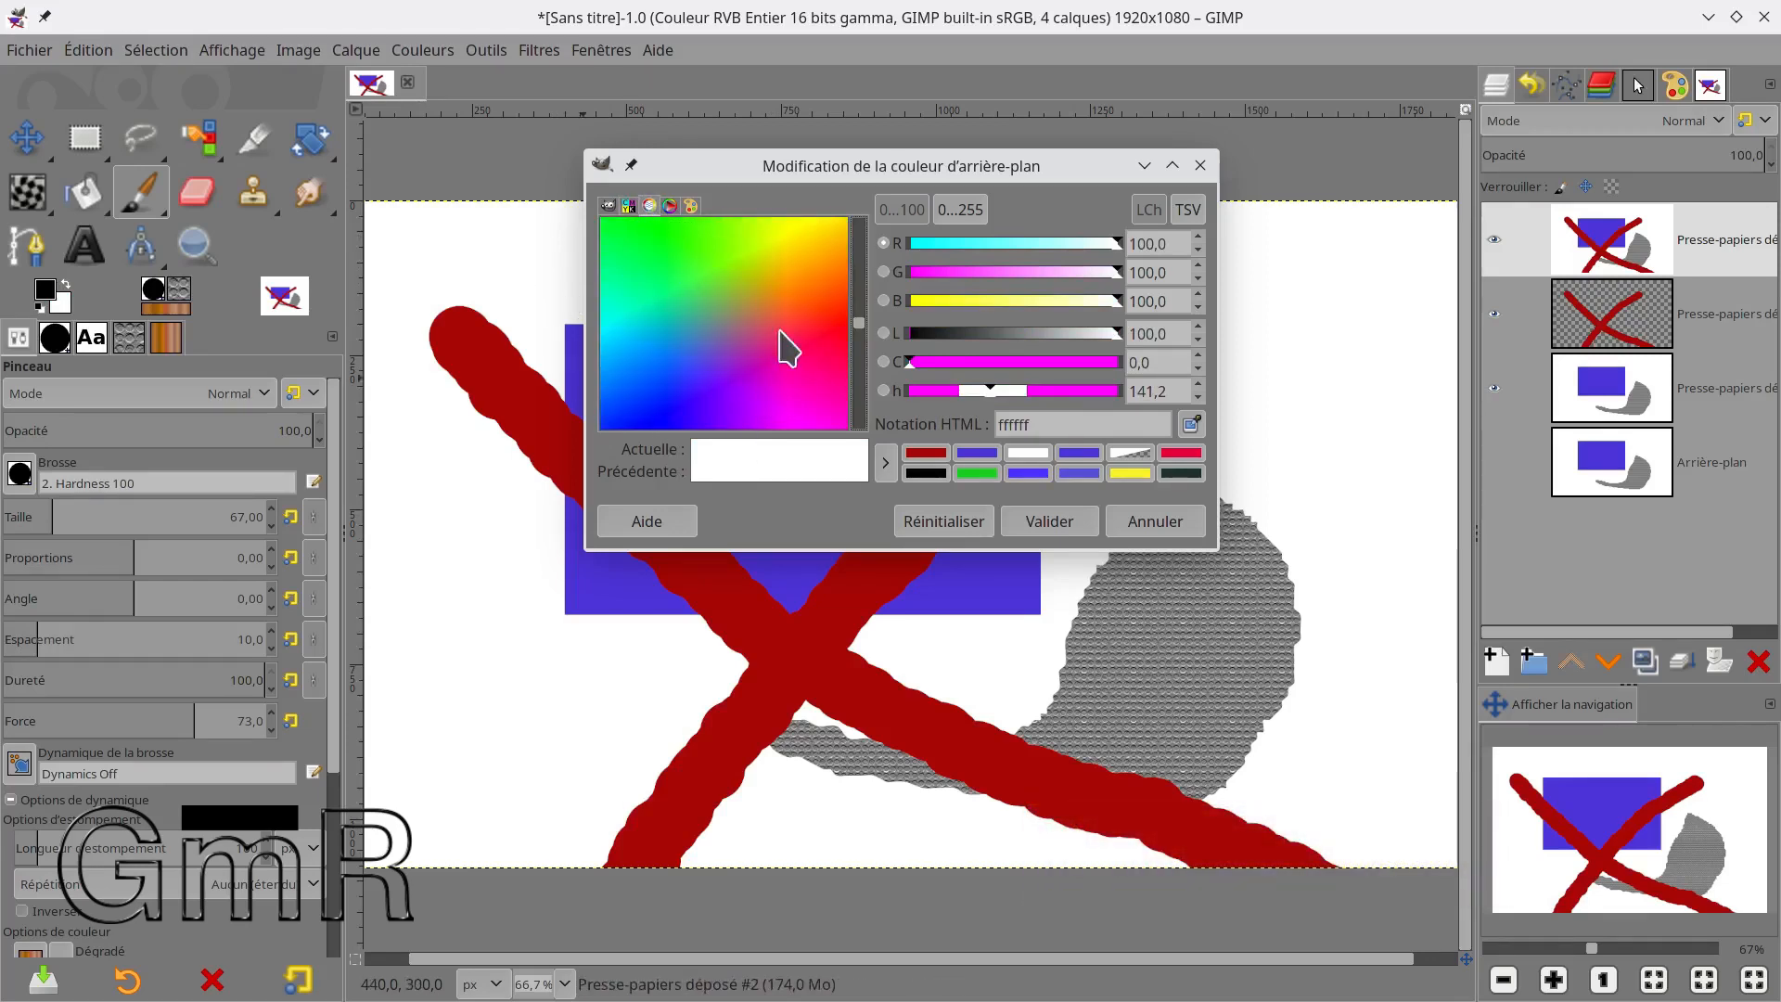
click(668, 205)
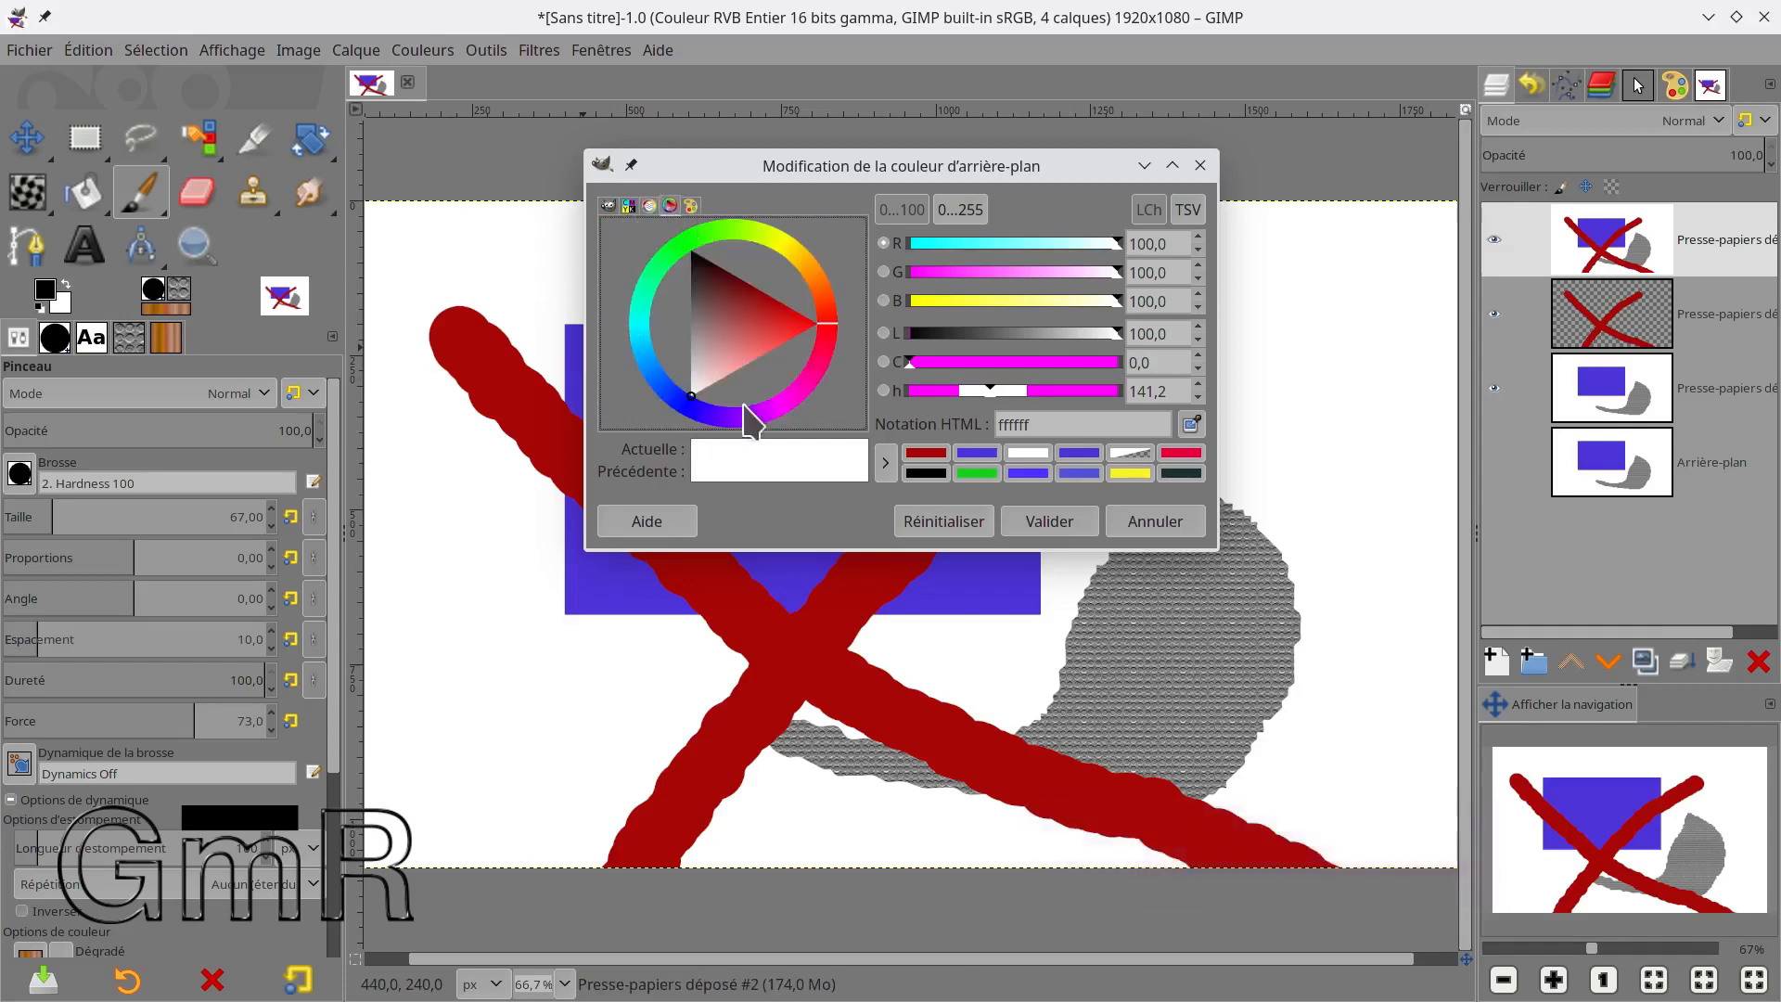
click(690, 205)
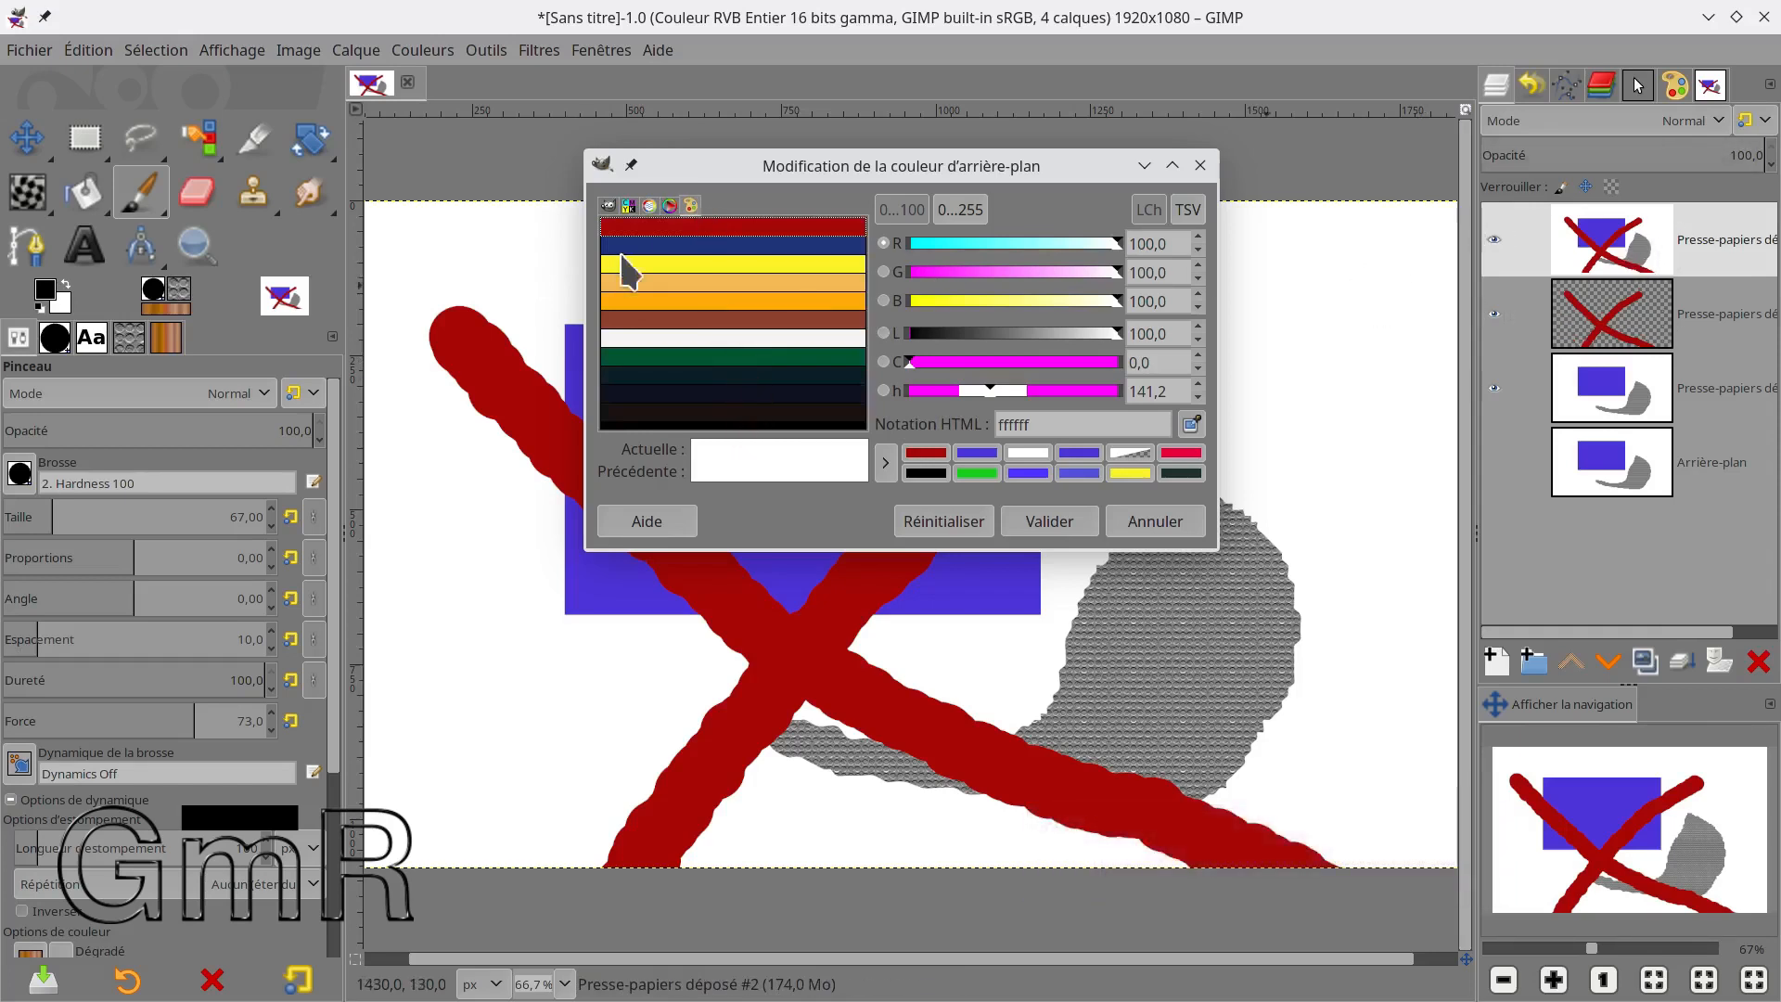
click(608, 204)
Mix the bright green 10e289 as the background colour and add it to the colour history.
click(772, 279)
drag(665, 329, 749, 341)
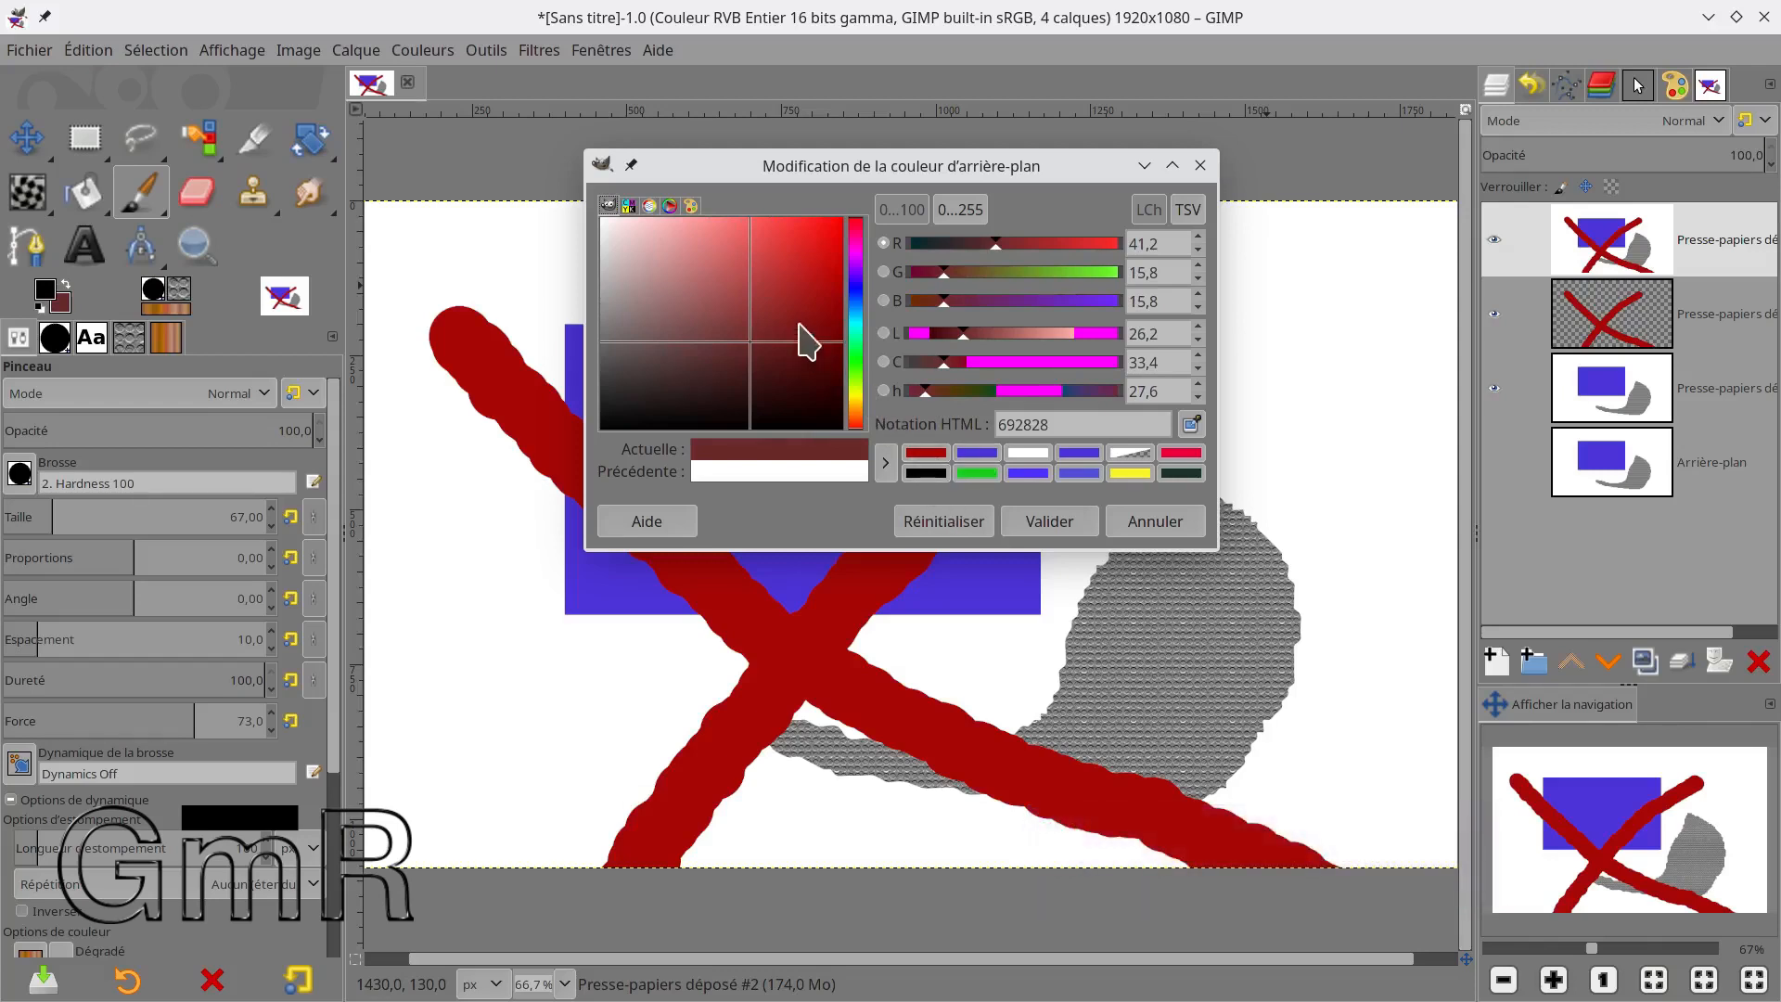
click(855, 412)
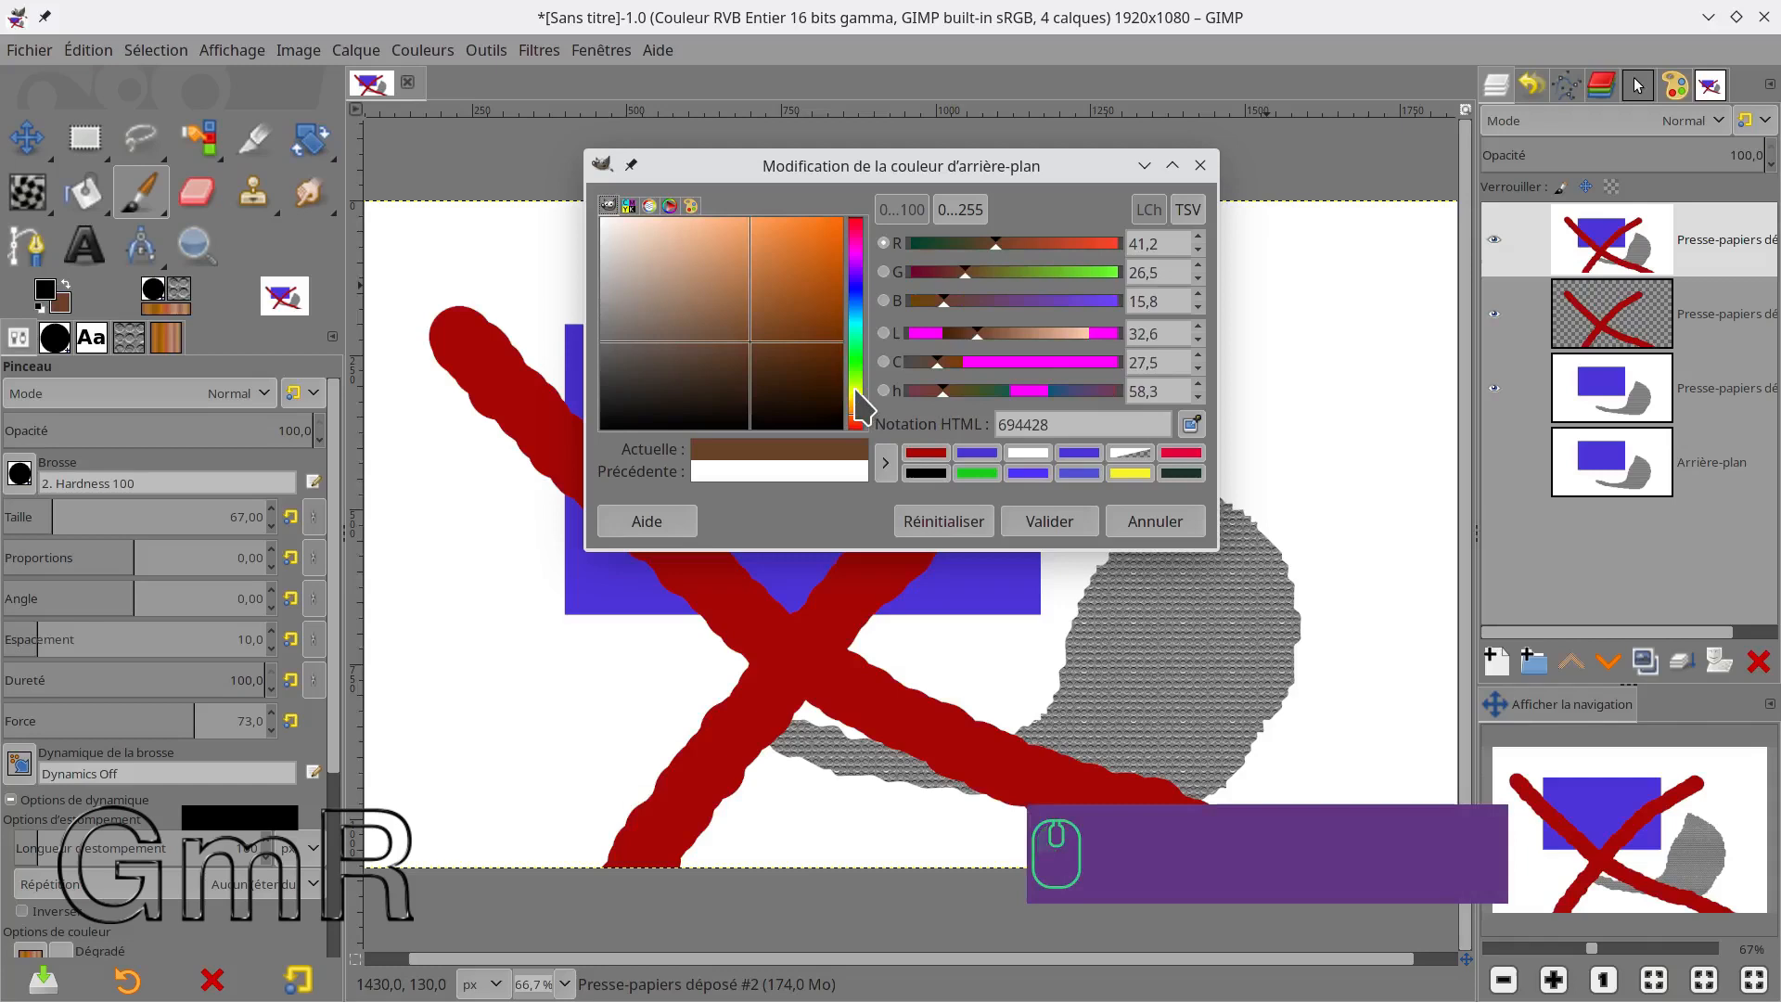
click(855, 391)
mouse_move(855, 390)
mouse_down()
mouse_move(859, 310)
mouse_move(860, 341)
mouse_move(825, 241)
mouse_up()
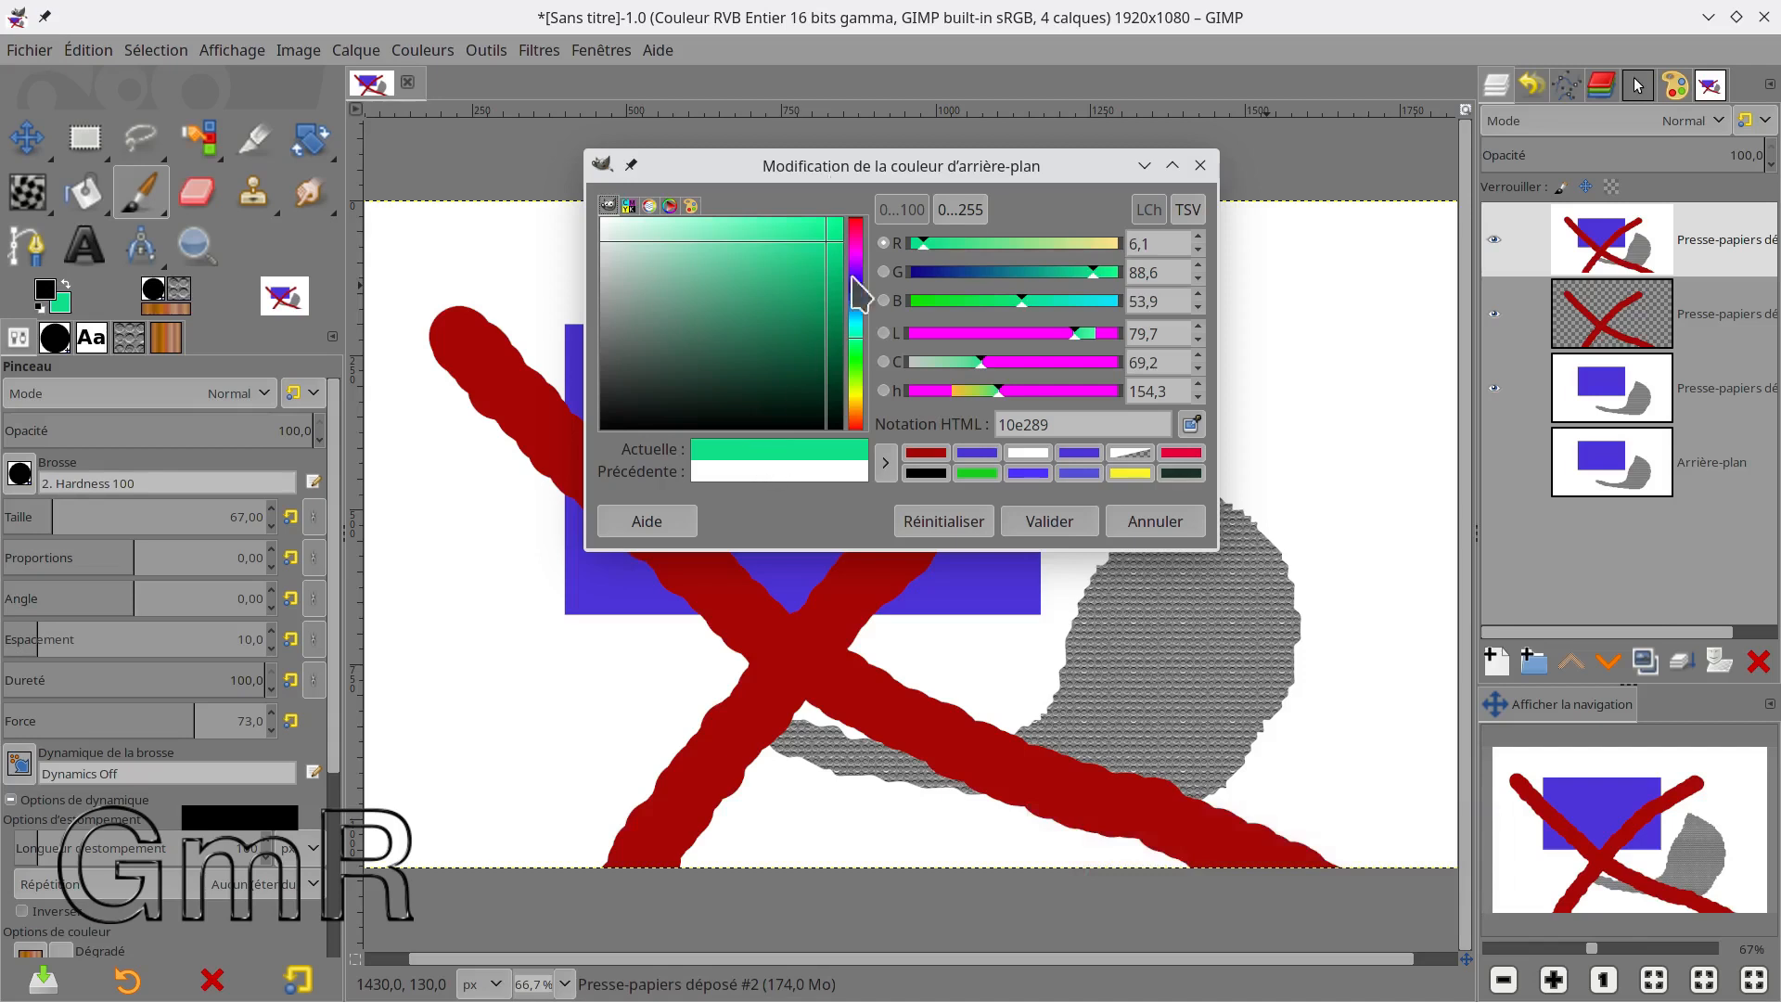
click(783, 487)
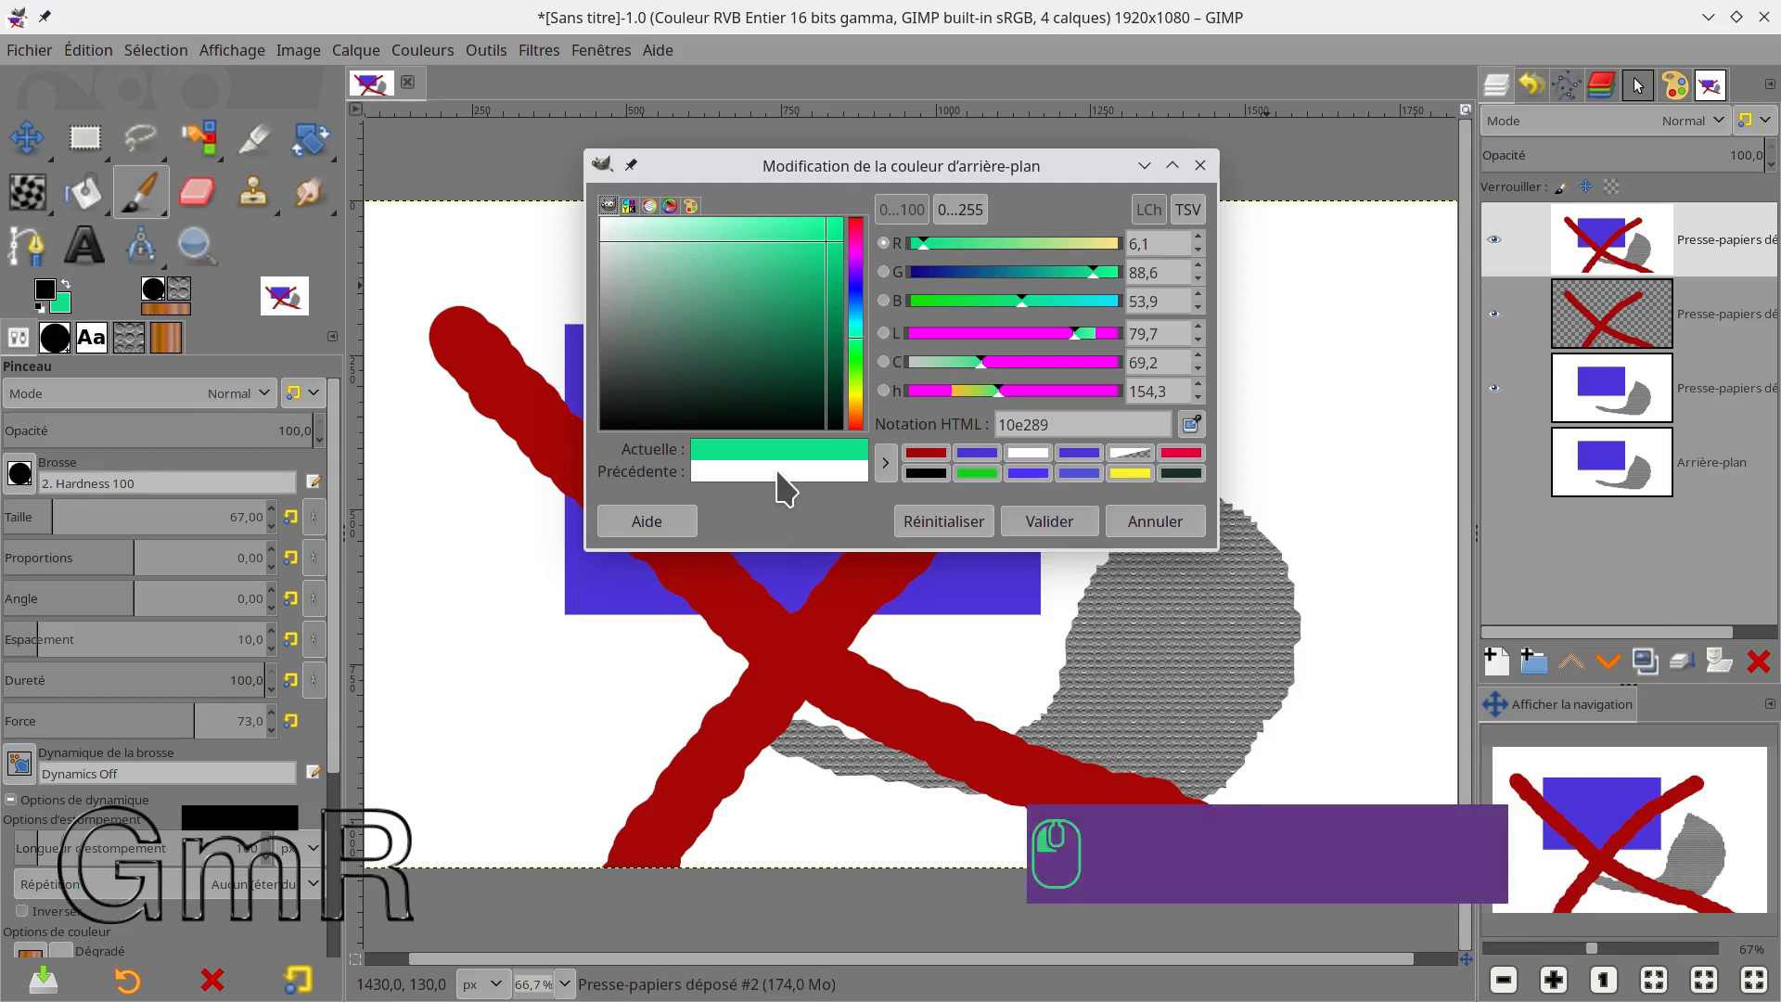
click(885, 463)
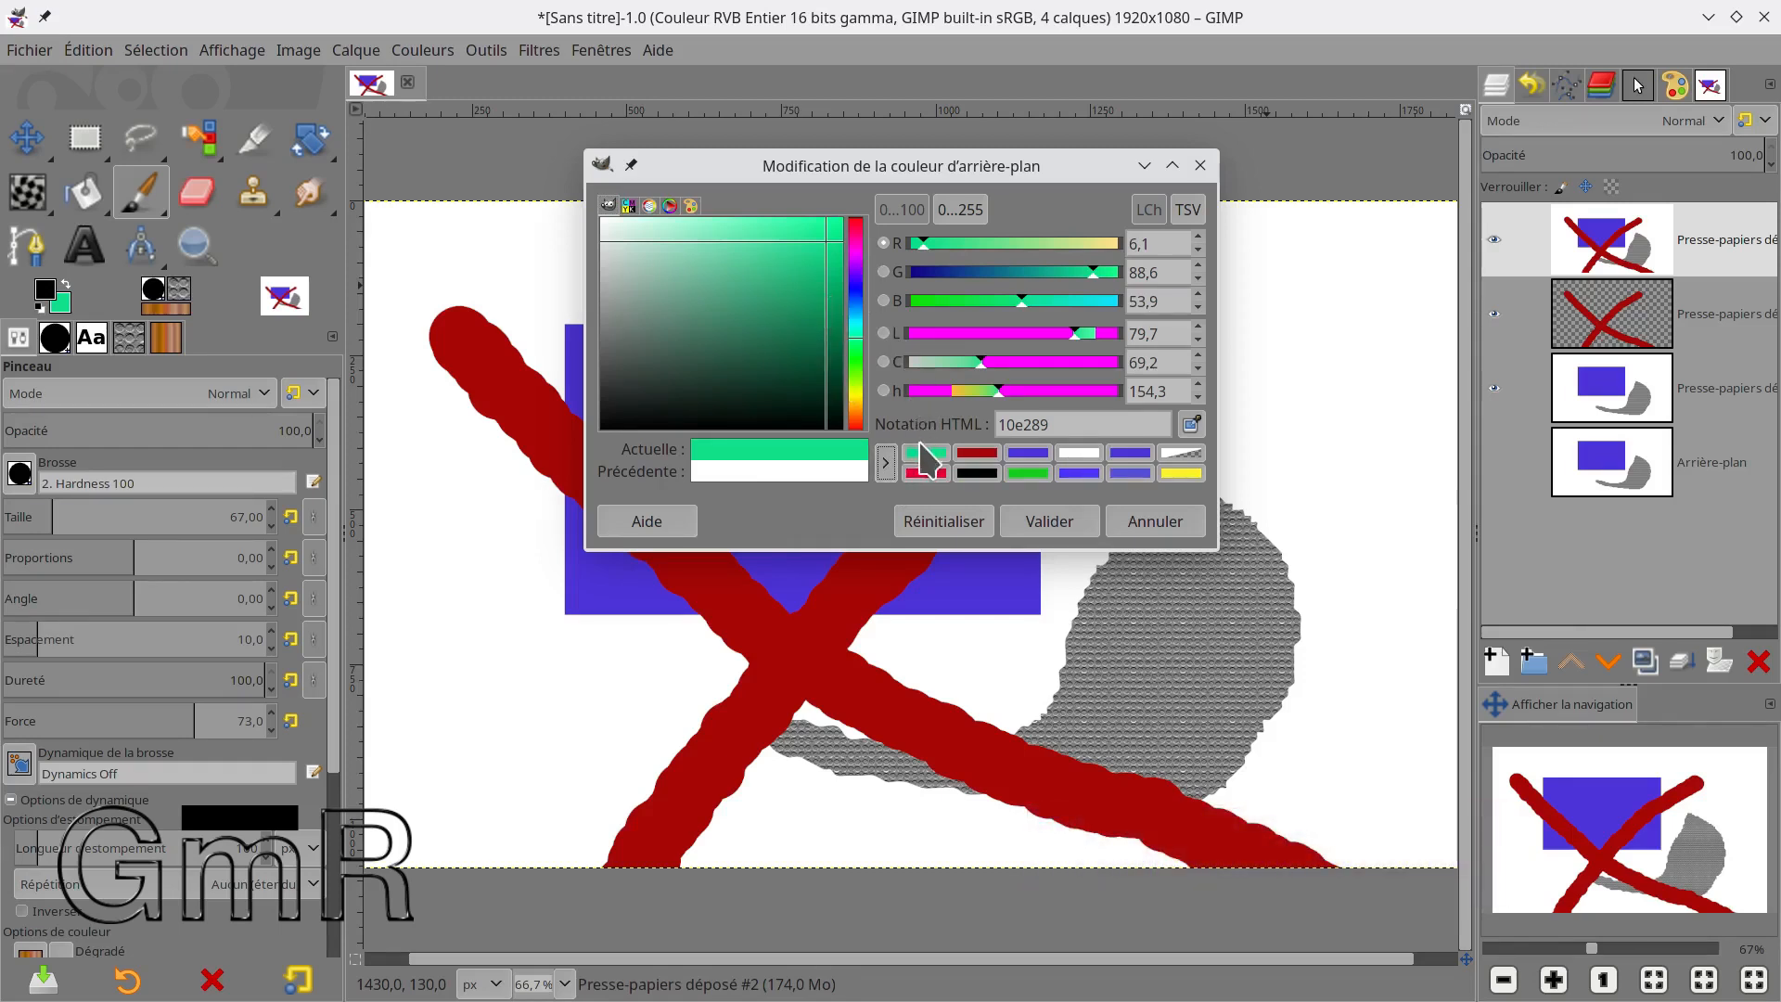
click(885, 466)
Add the dark green 16221d, the dark purple 221620 and the magenta cc27b2 to the colour history.
click(686, 401)
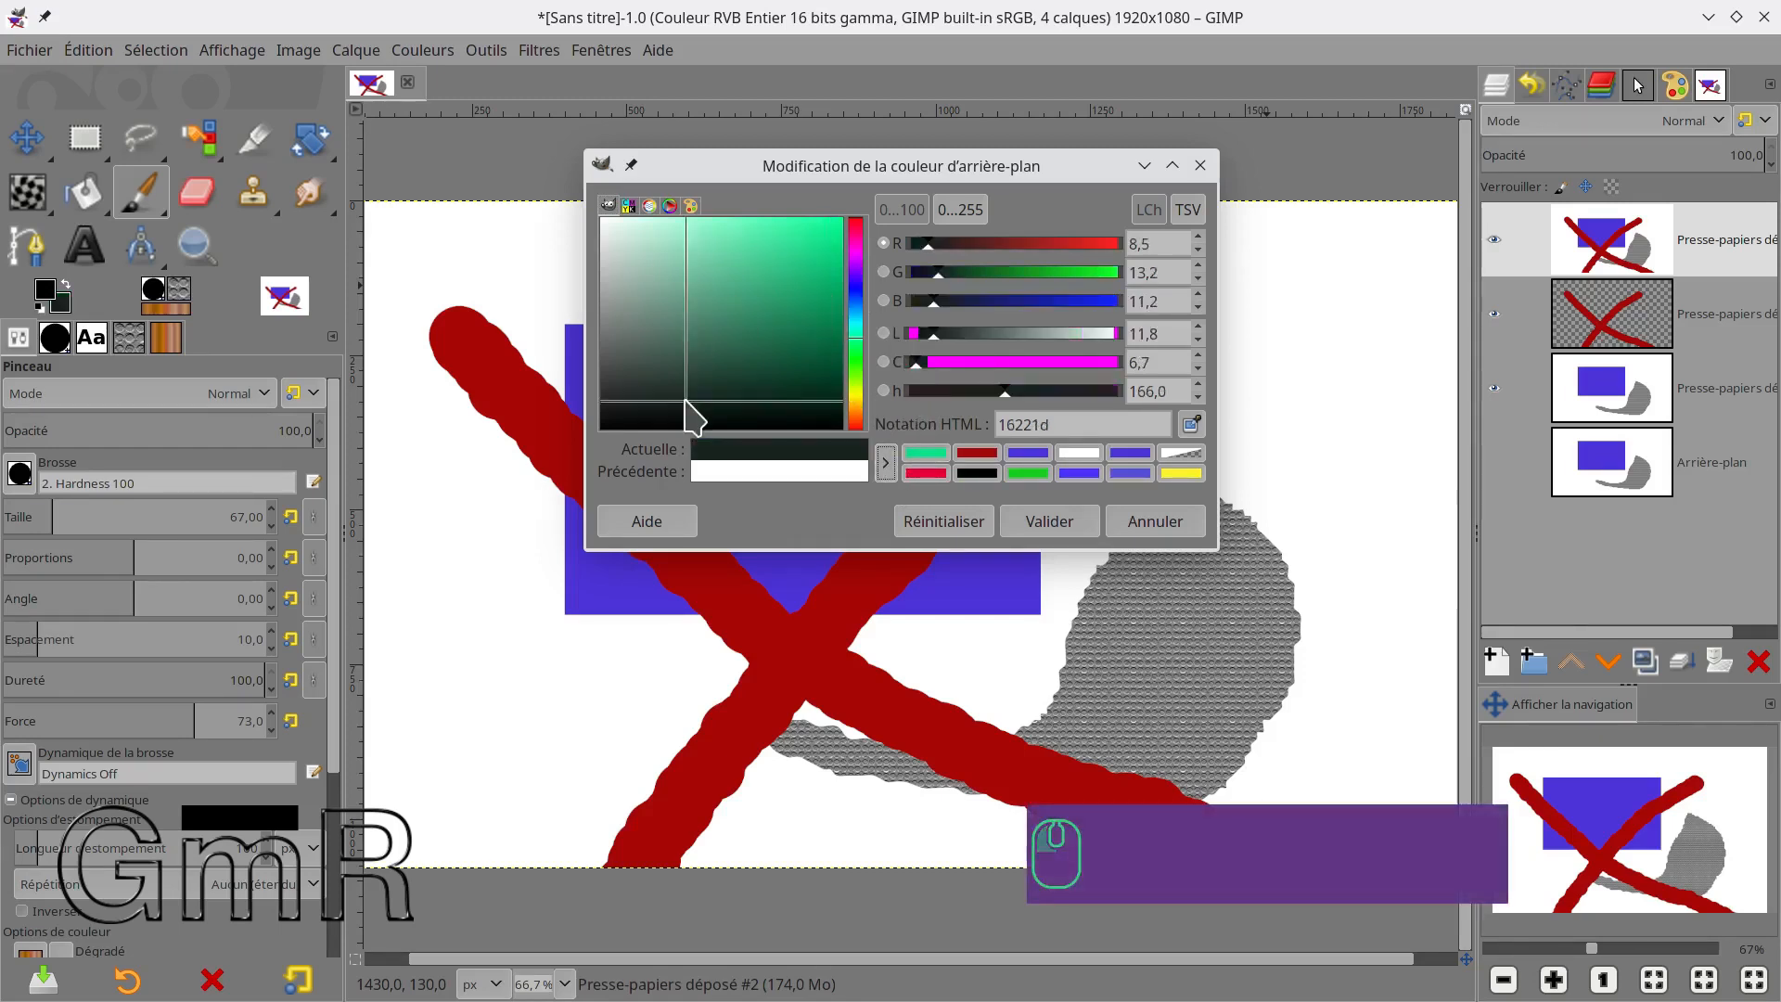
click(886, 463)
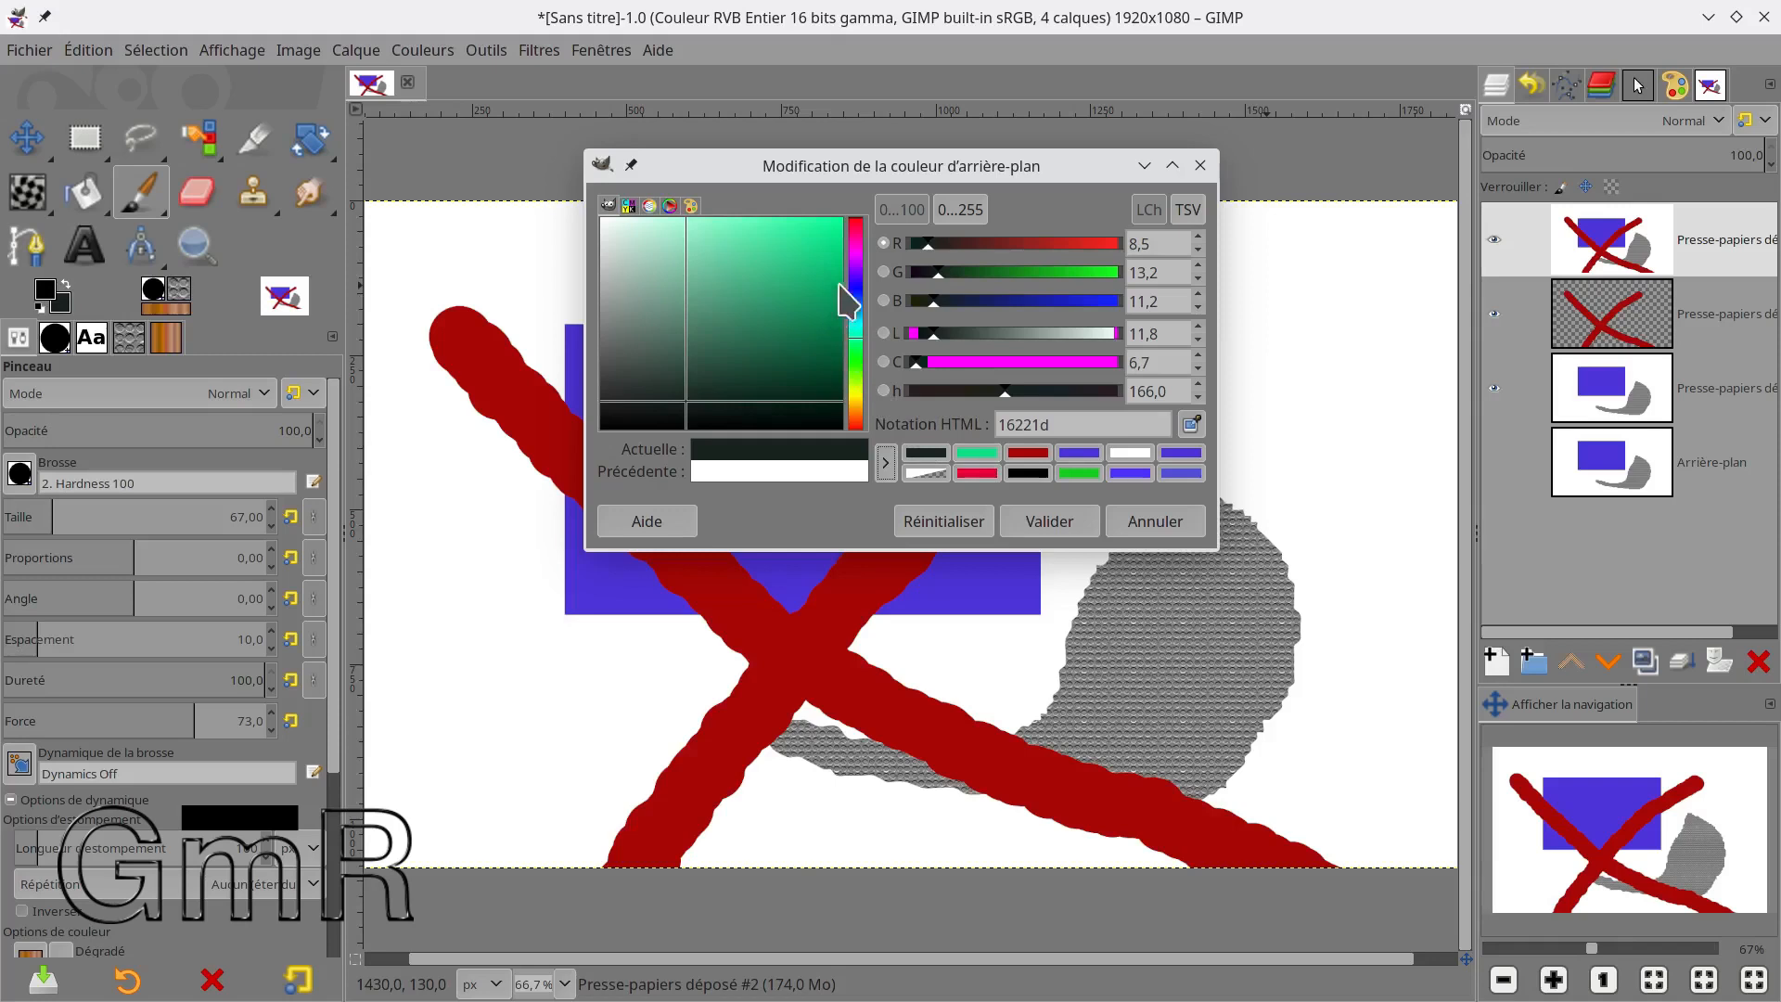
click(857, 262)
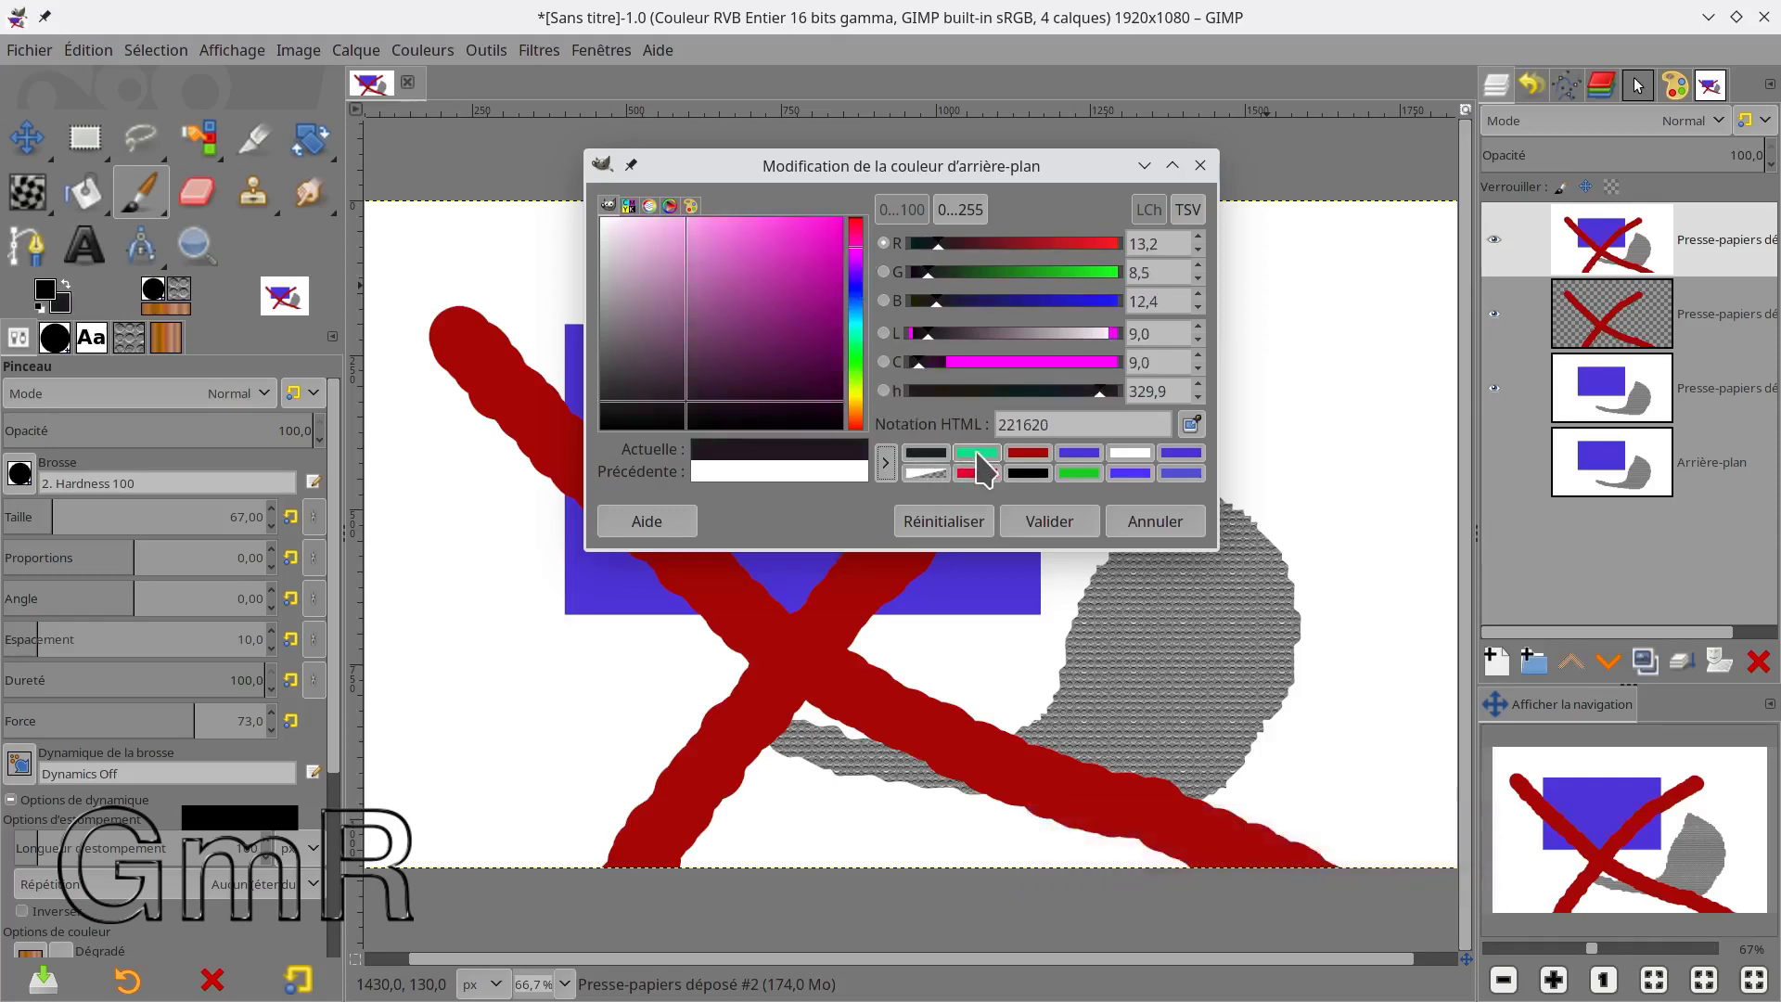
click(886, 463)
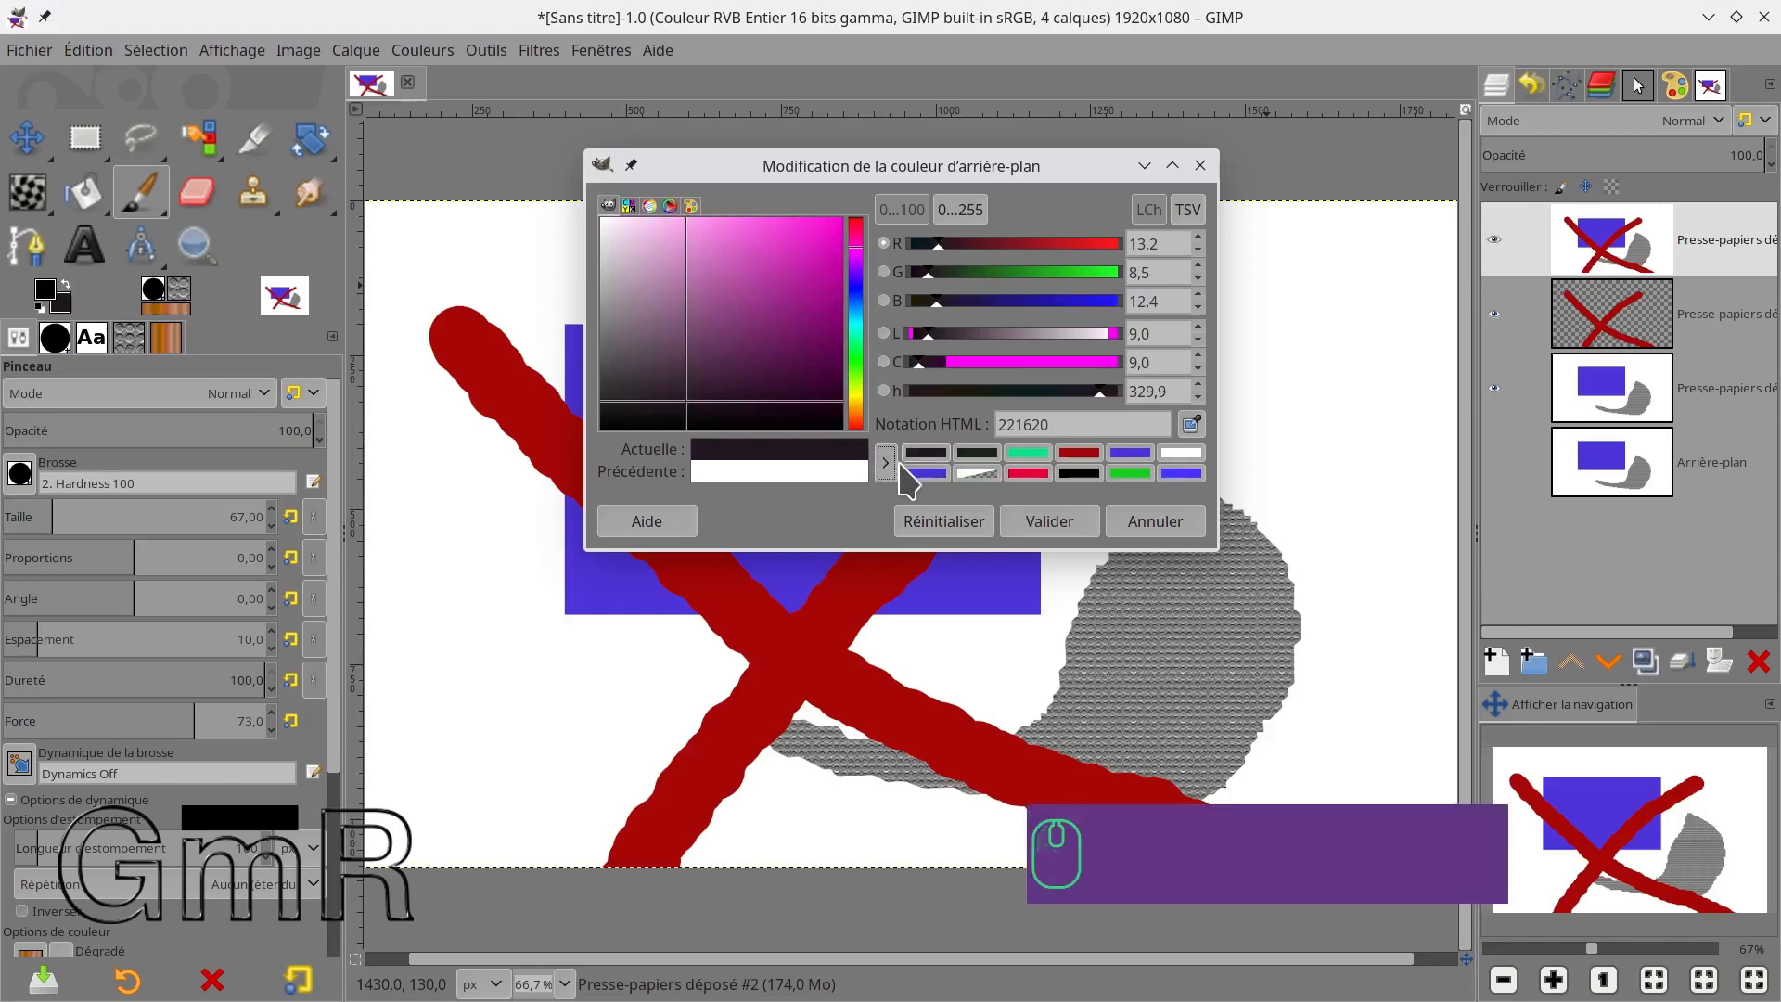
click(795, 261)
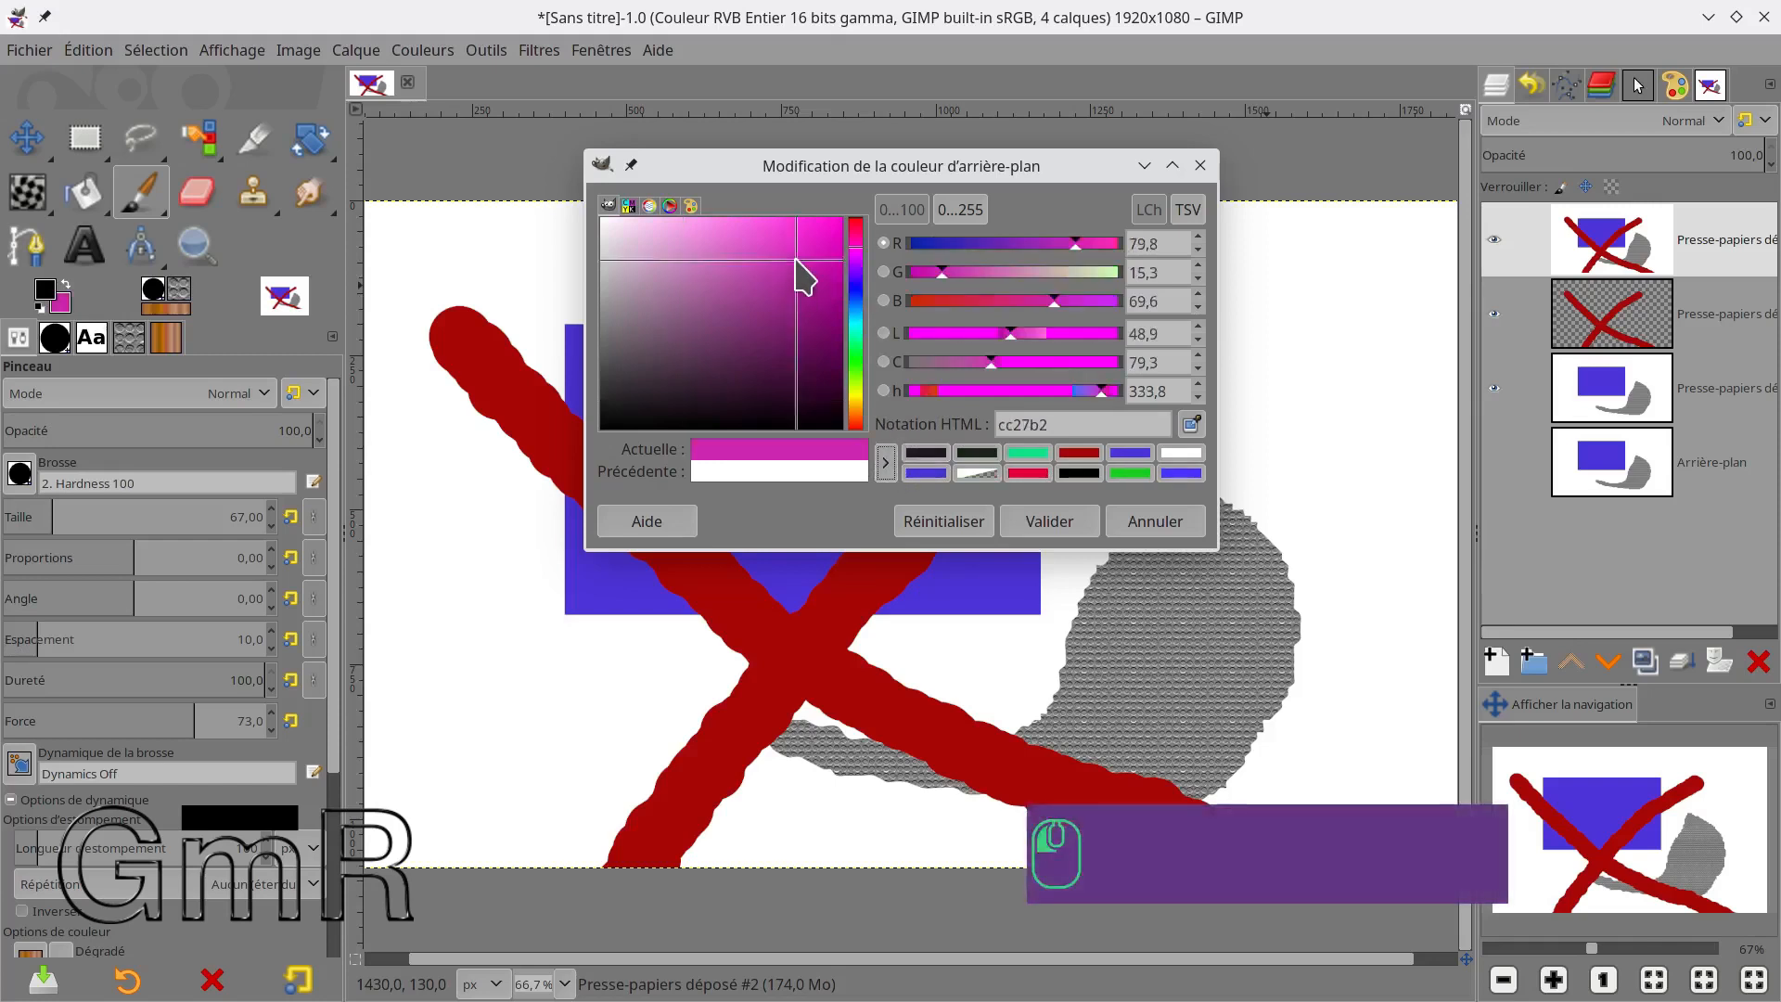
click(885, 463)
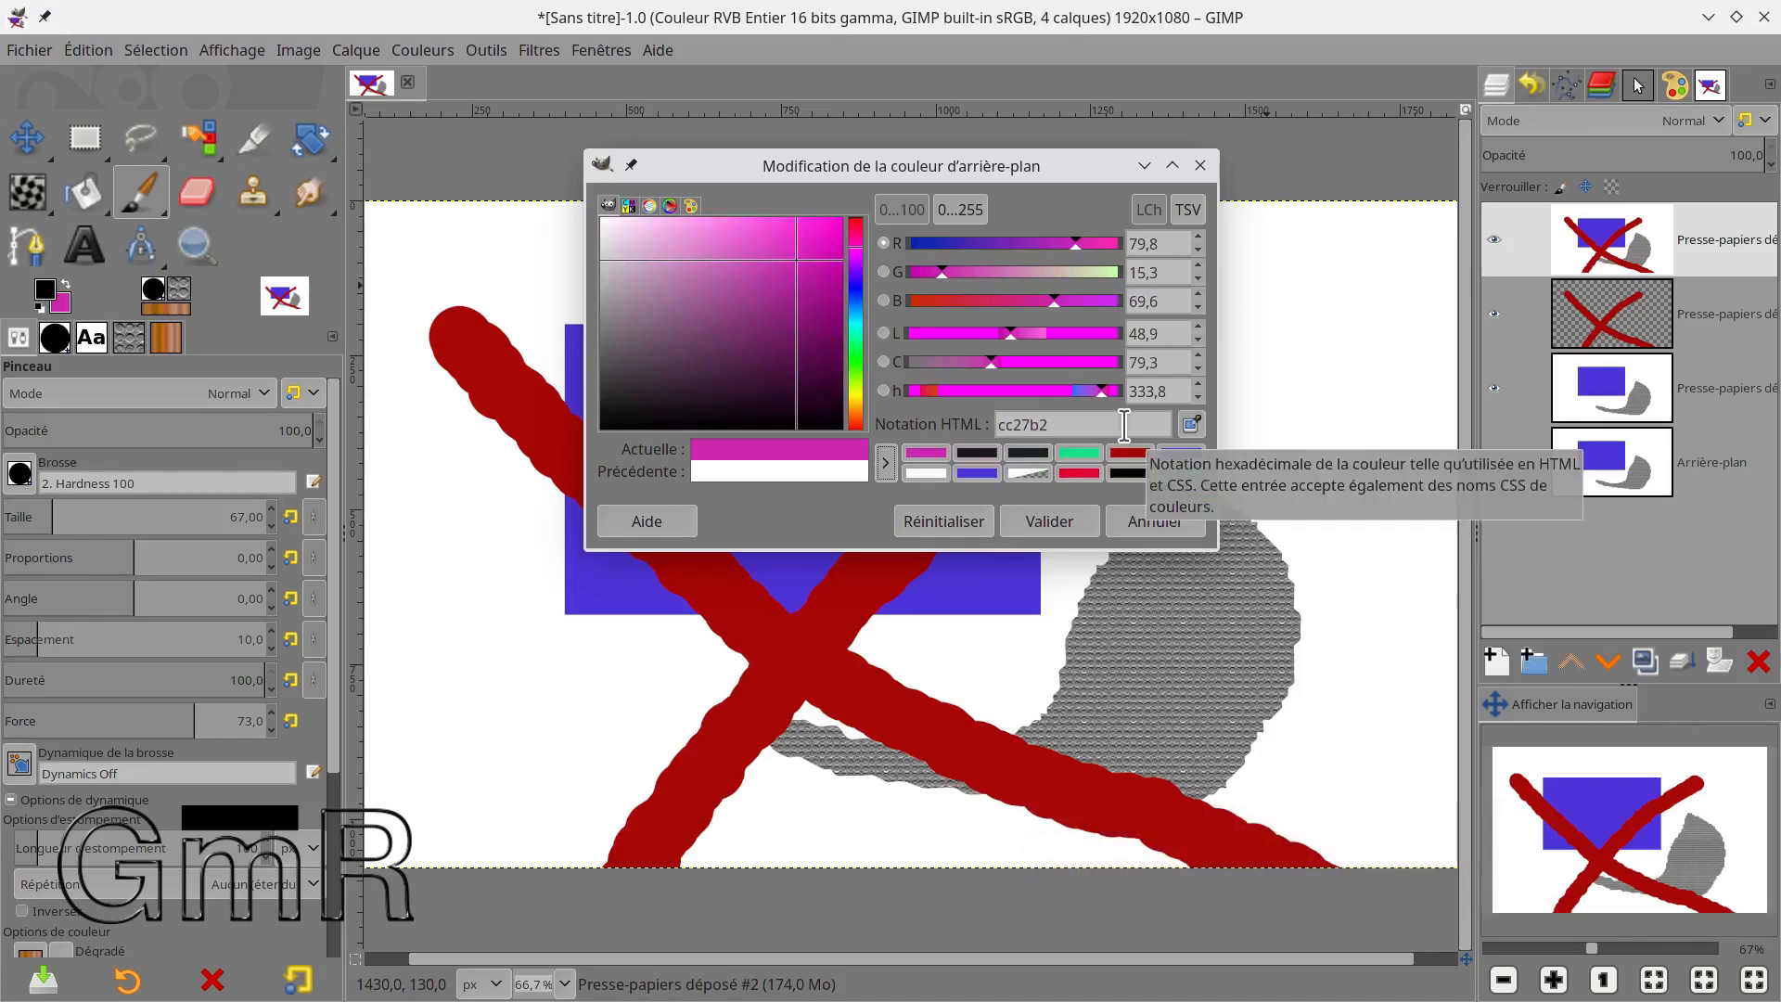
Sample turquoise 1dd2af from the cat's eyes on the desktop wallpaper as the background colour and maximize the image window.
click(1188, 427)
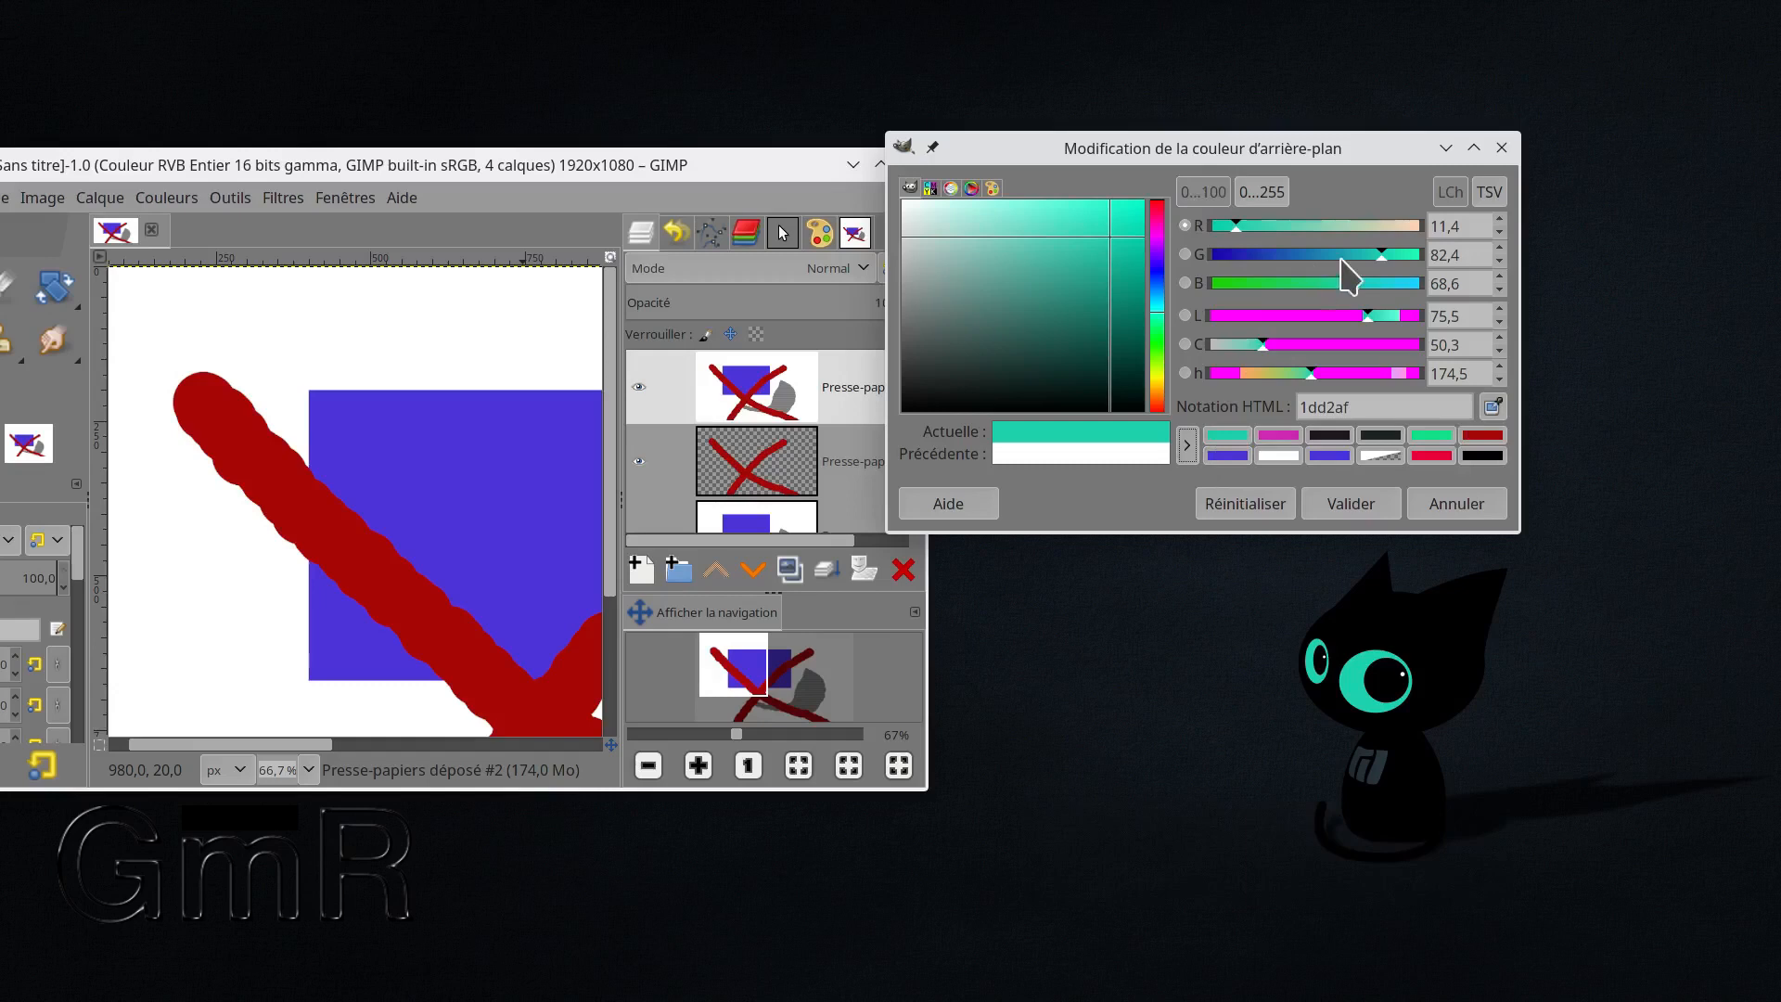
click(1226, 435)
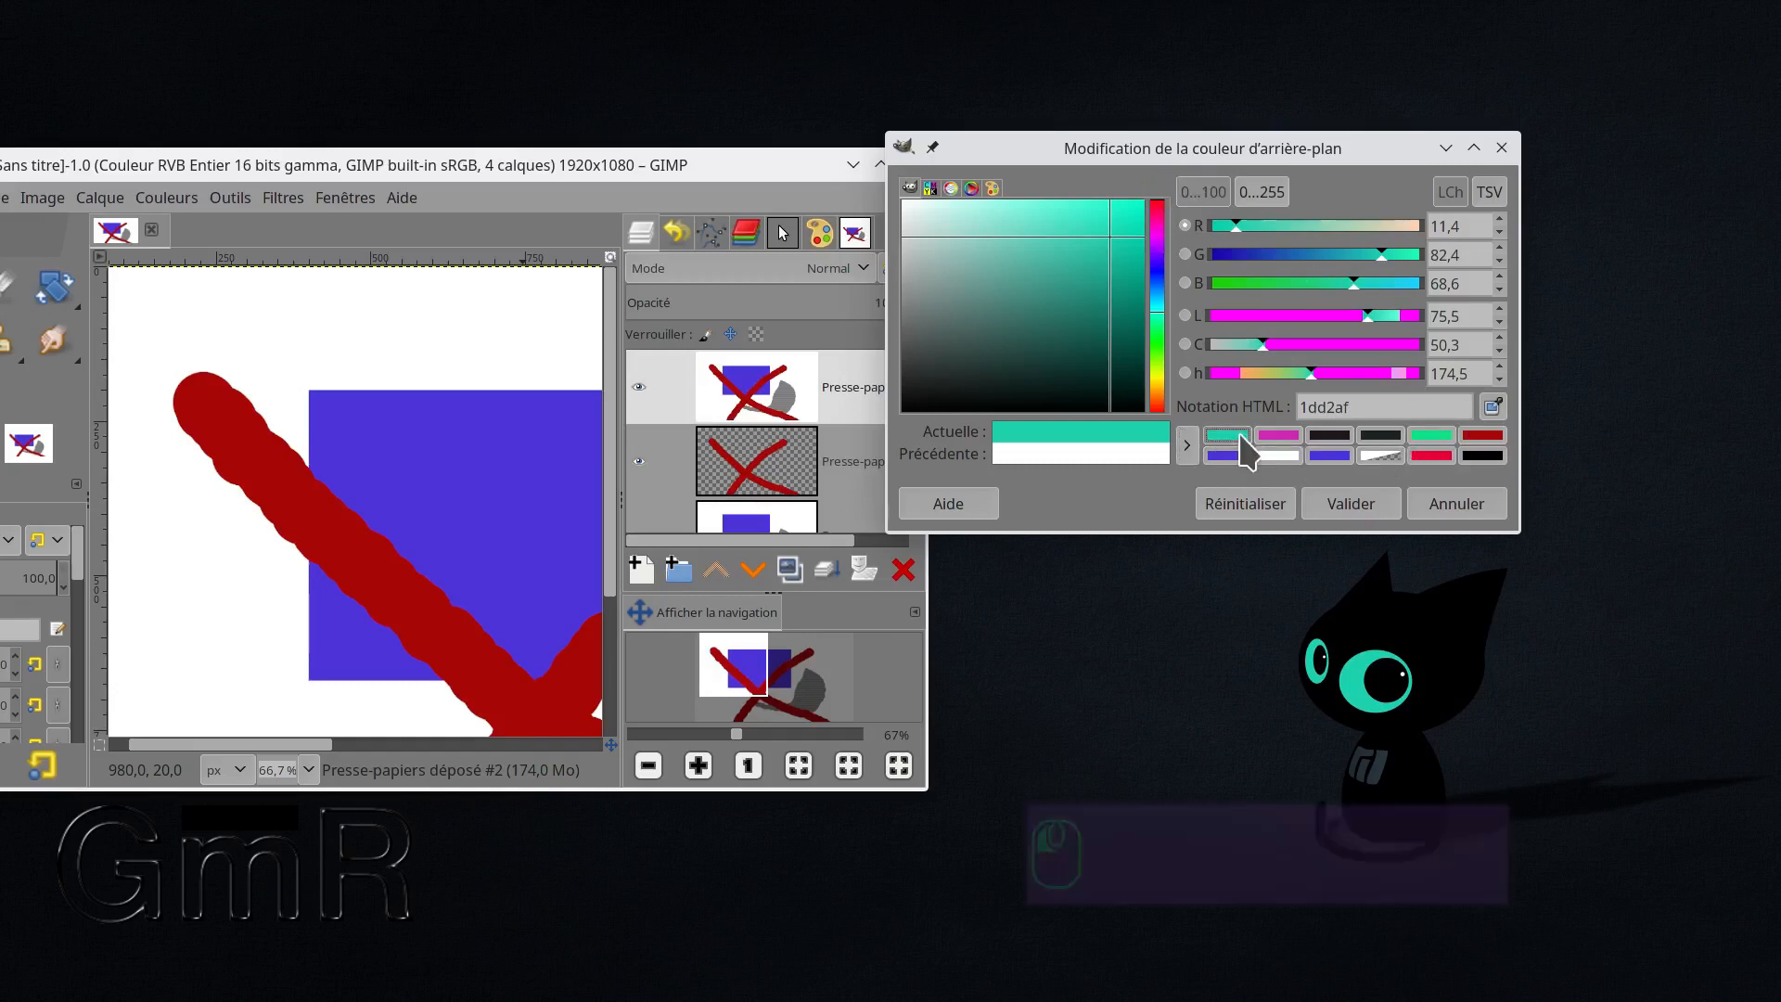
click(1349, 503)
click(881, 165)
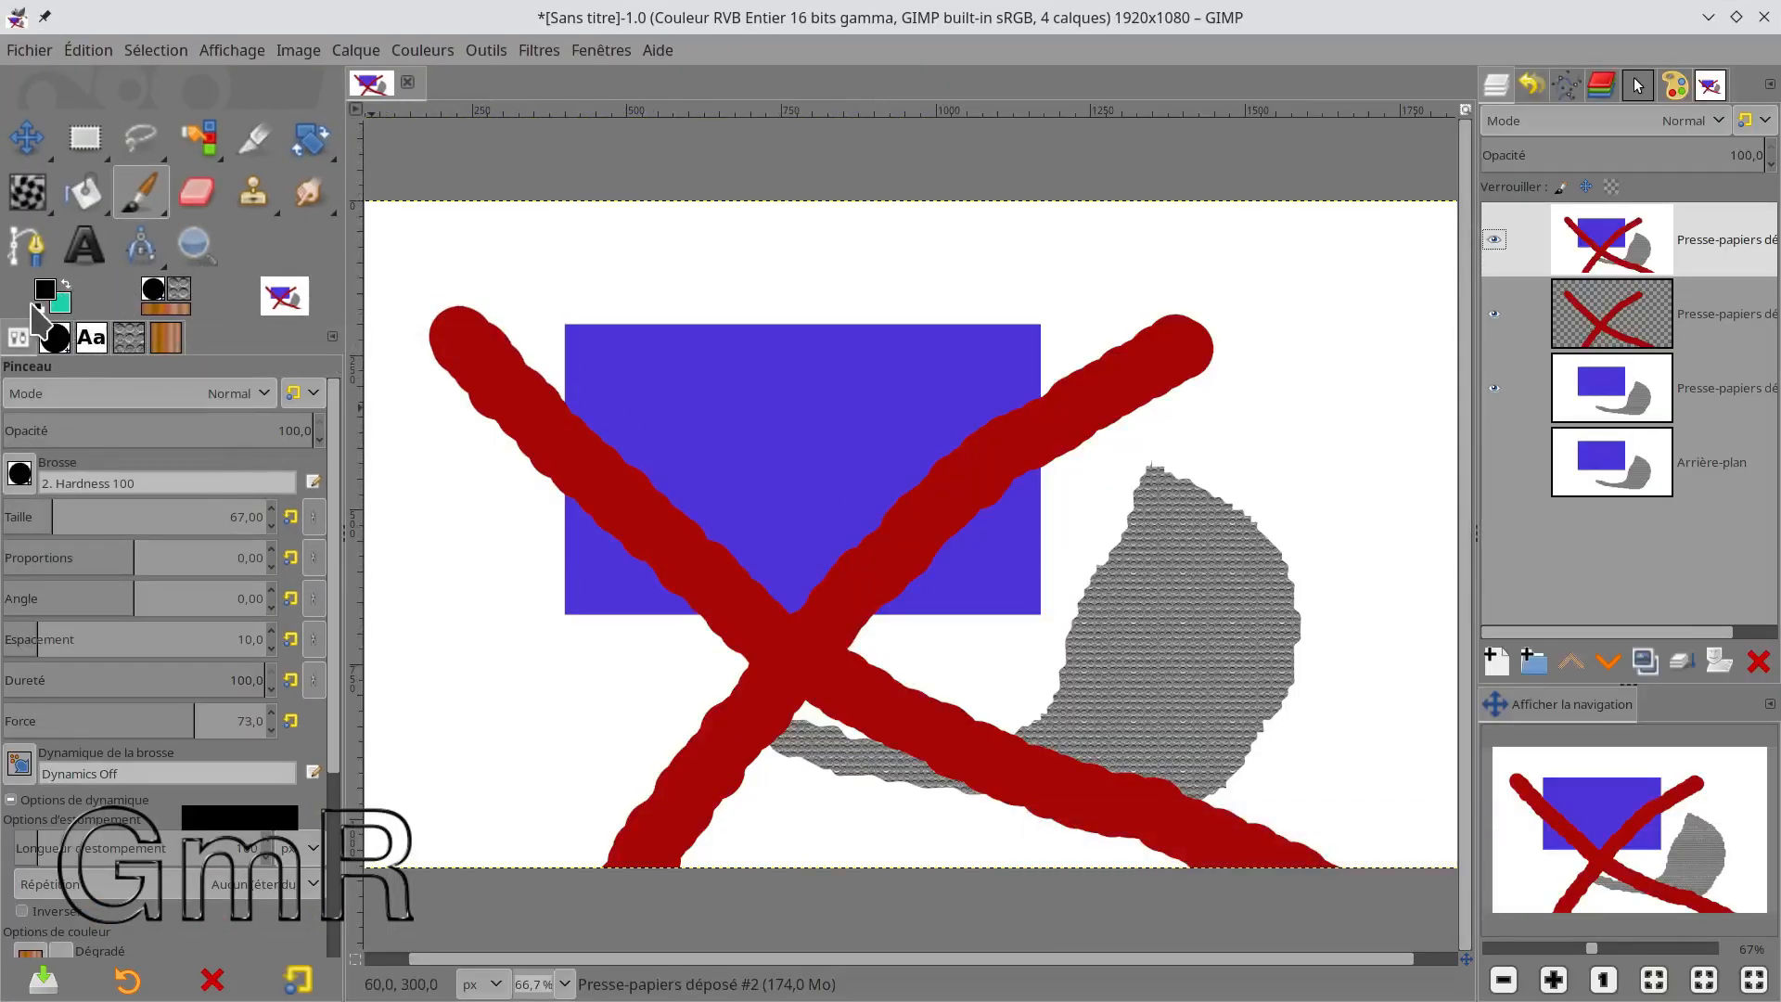
Set the foreground colour to the magenta cc27b2 from the colour history and paint a horizontal stroke above the blue rectangle.
click(49, 295)
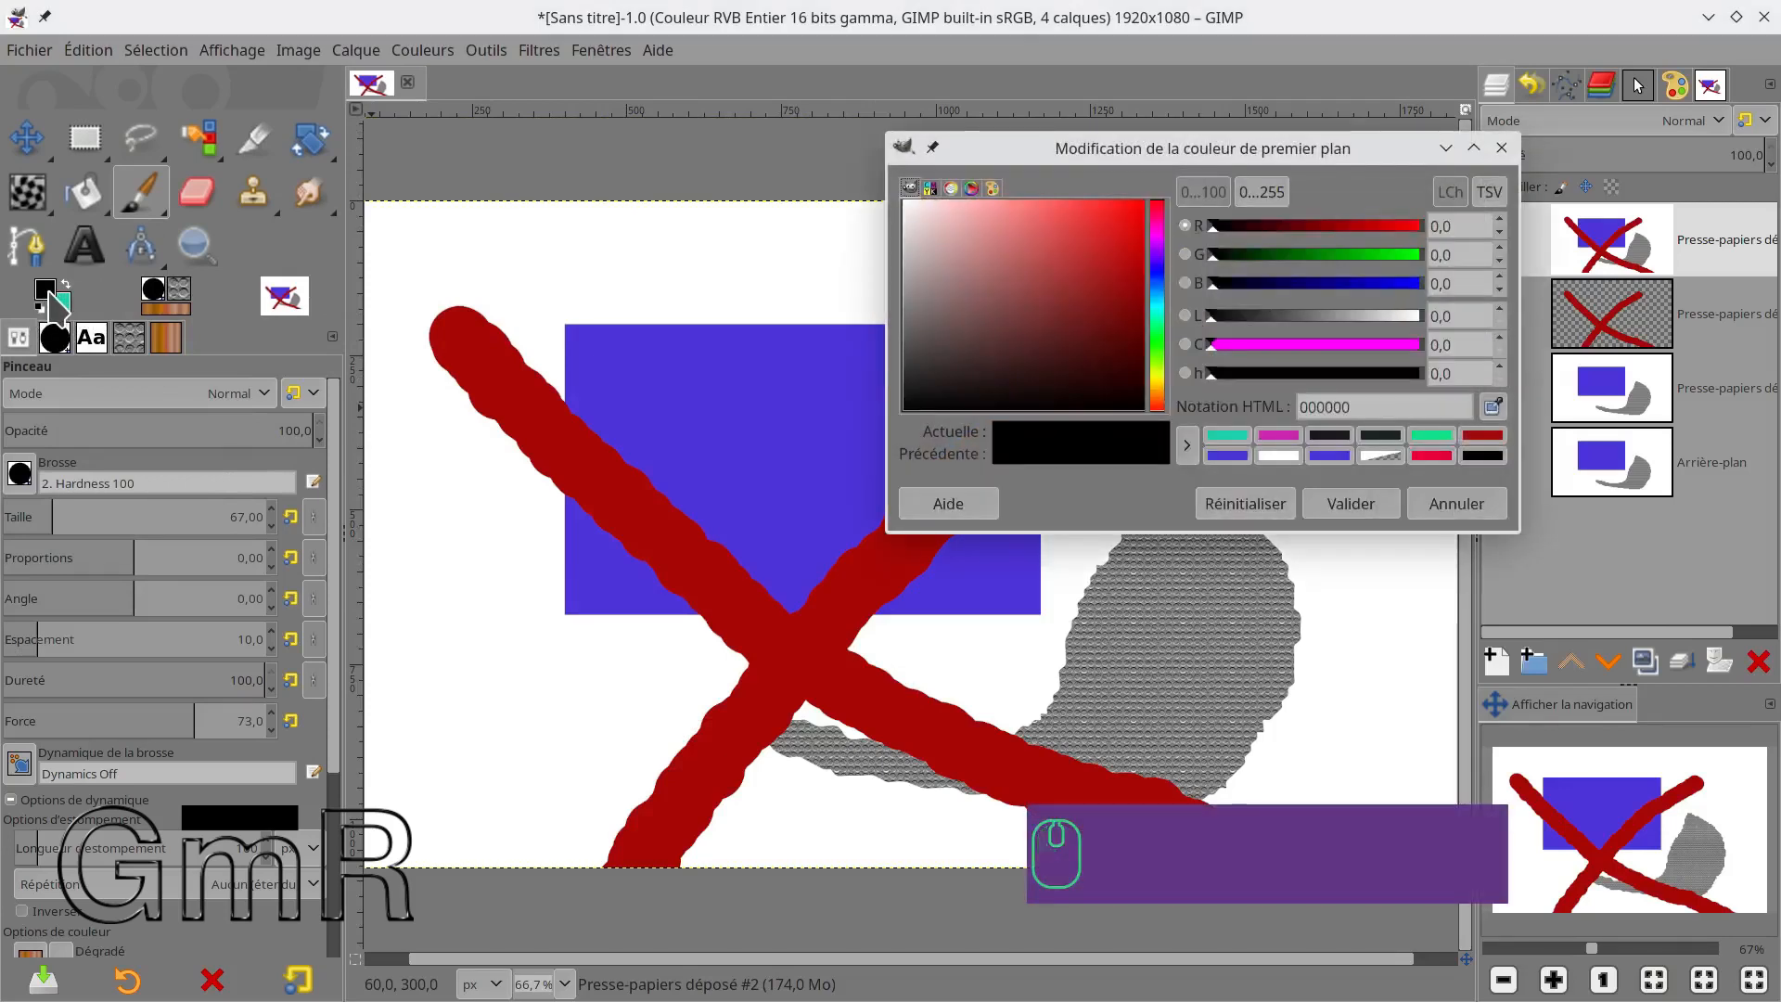
click(1289, 434)
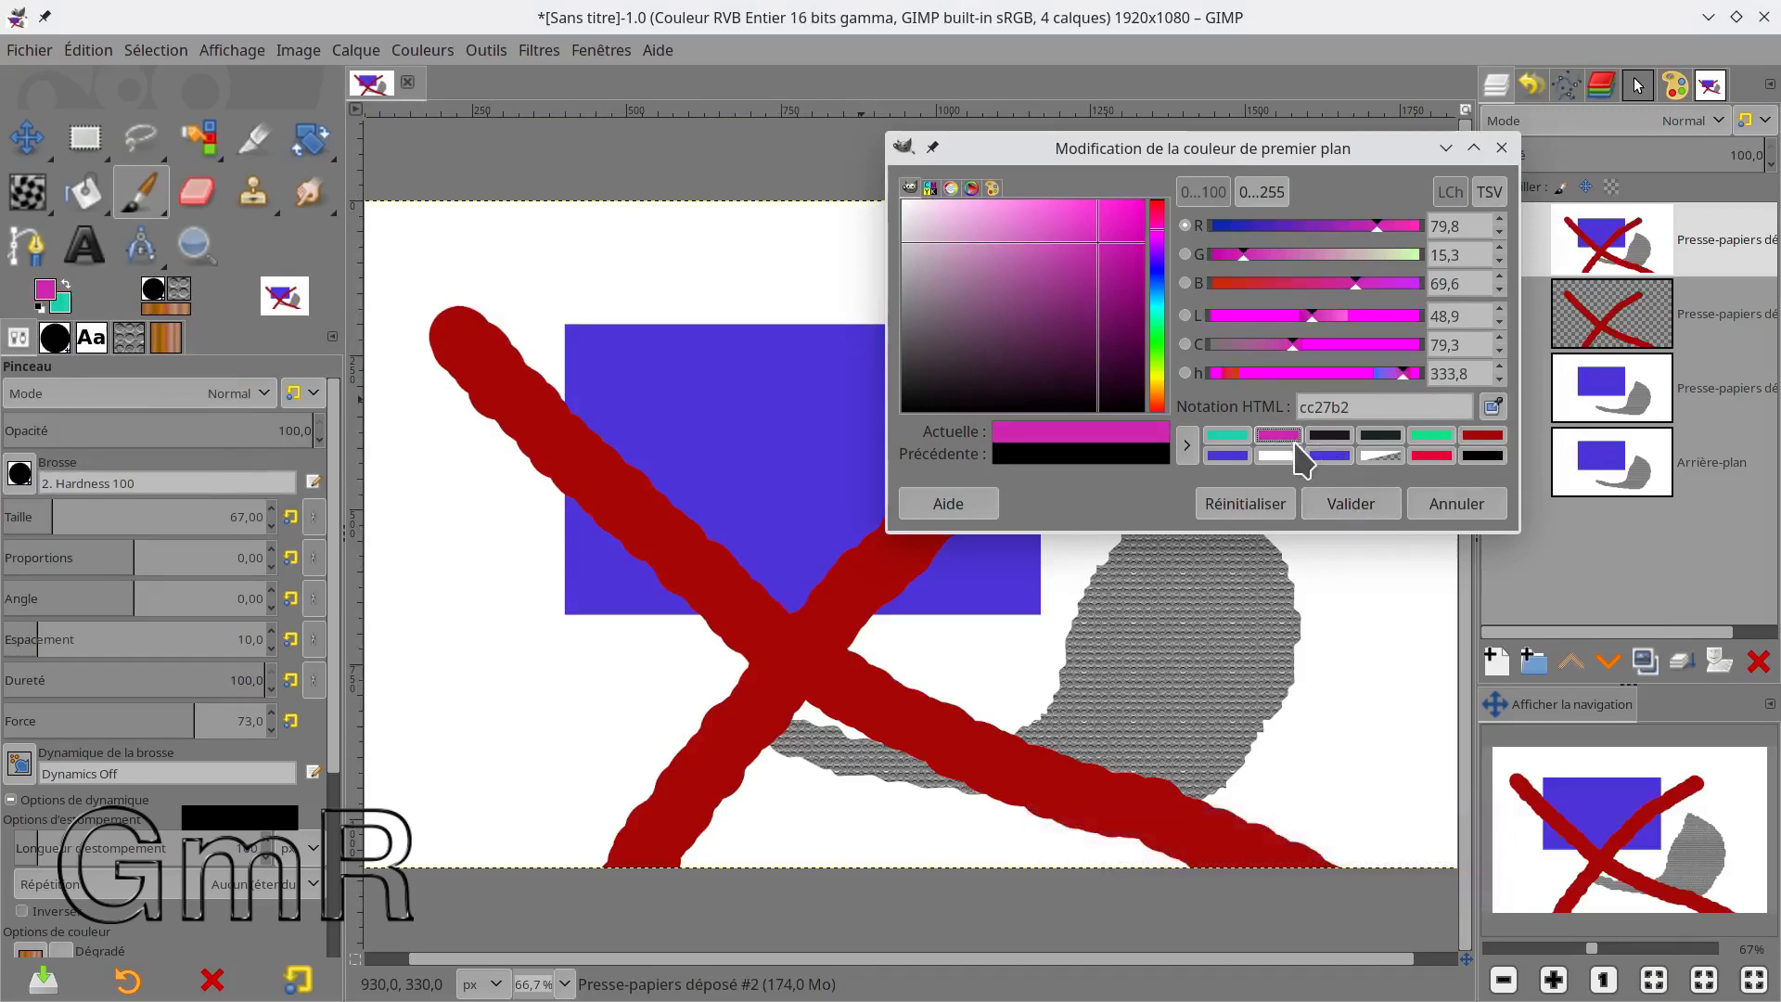
click(1336, 505)
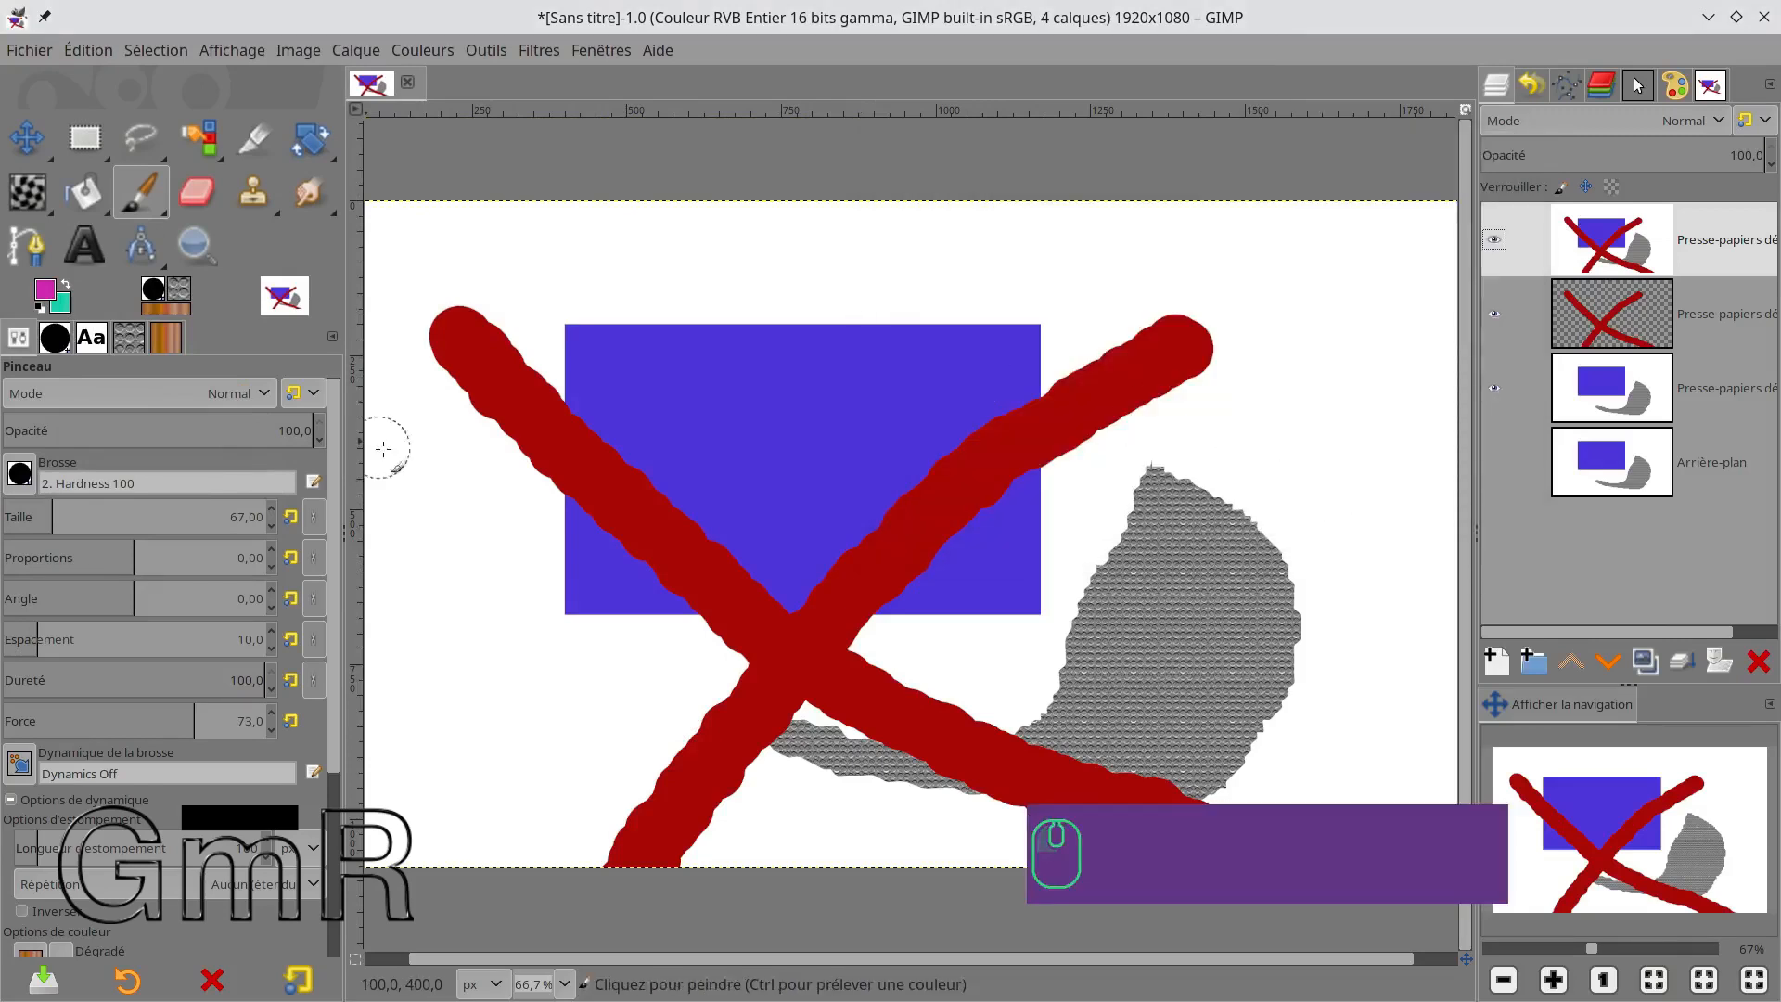
drag(686, 273, 1062, 280)
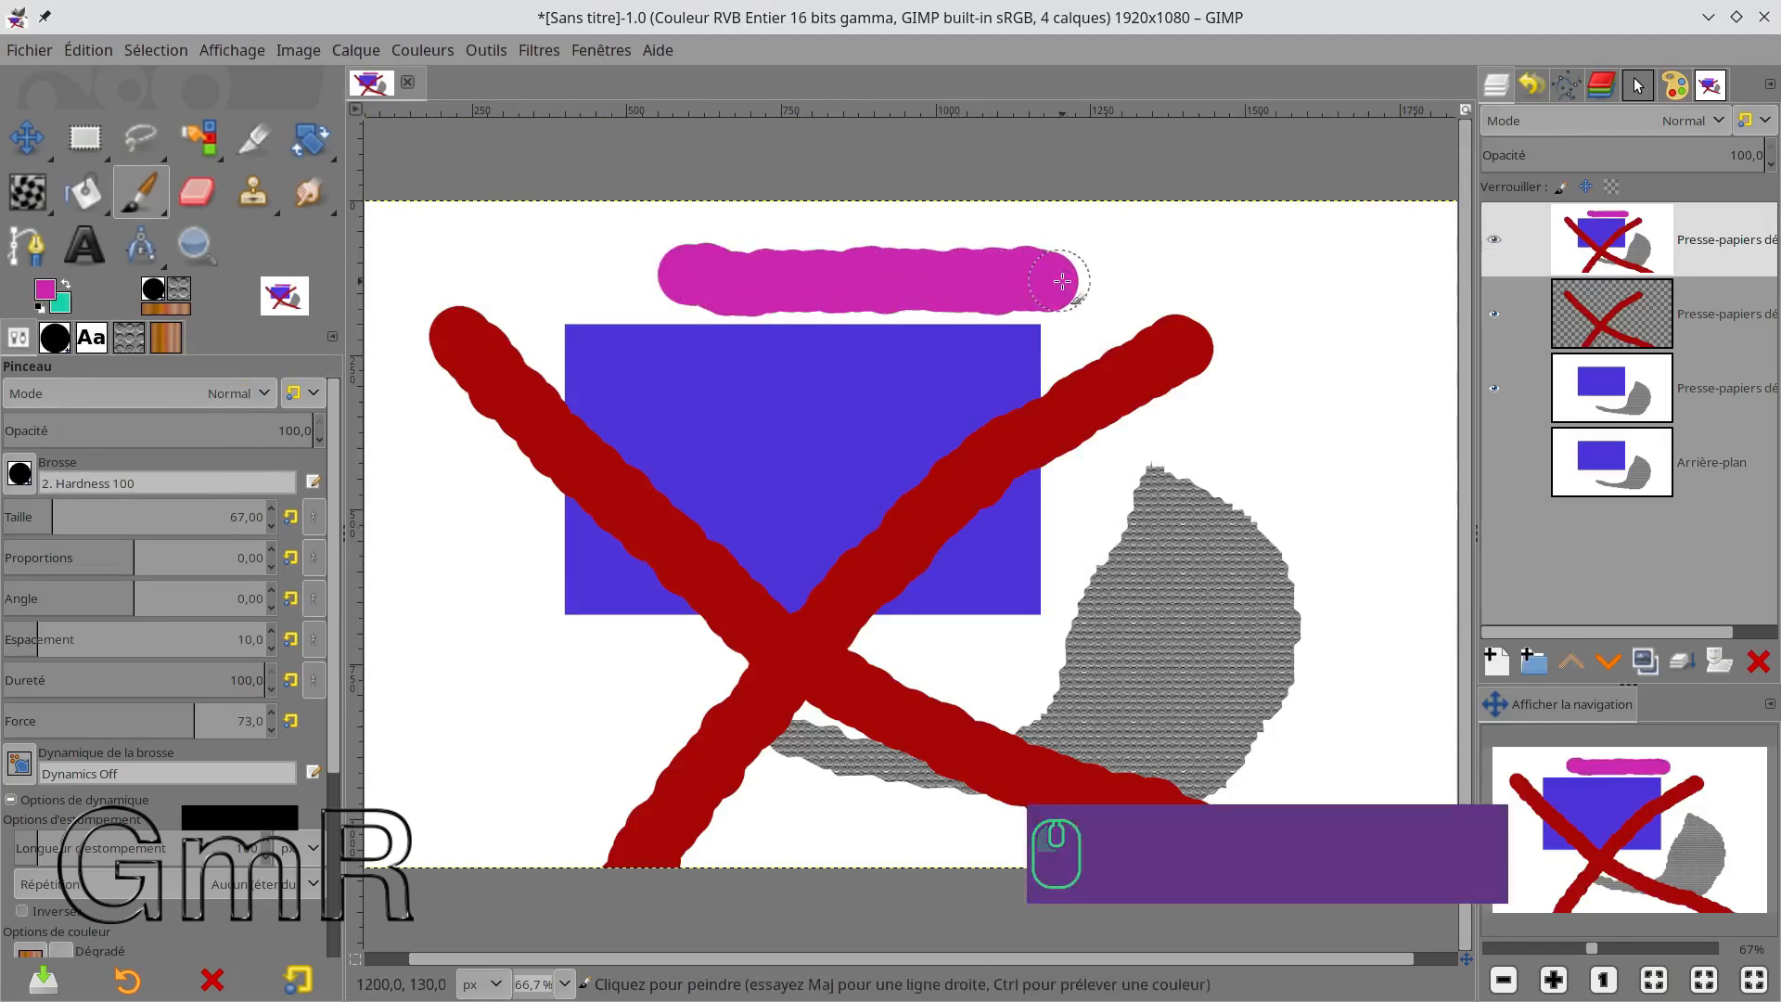
Swap the foreground and background colours and paint a short turquoise stroke in the image's upper right corner.
click(65, 285)
click(1221, 268)
drag(1222, 268, 1324, 269)
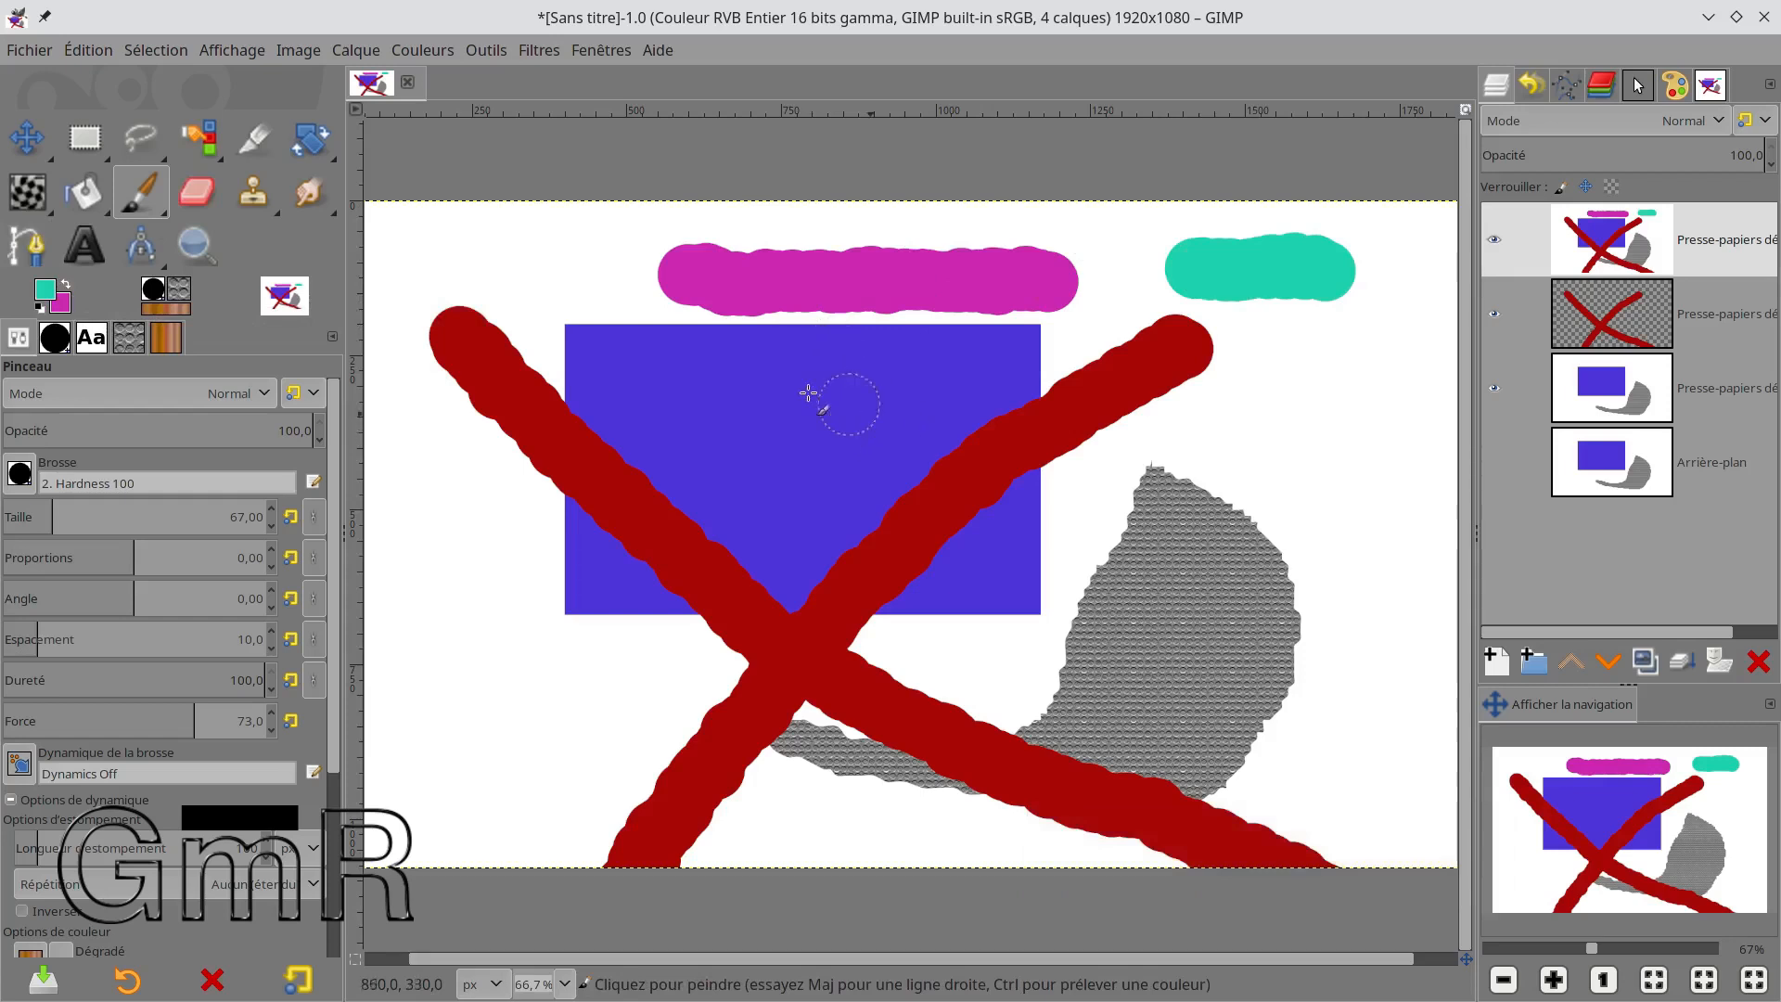
Paint a stroke across the blue rectangle that switches from turquoise to magenta partway, and swap the two colours back to turquoise.
drag(708, 397, 1226, 399)
key(x)
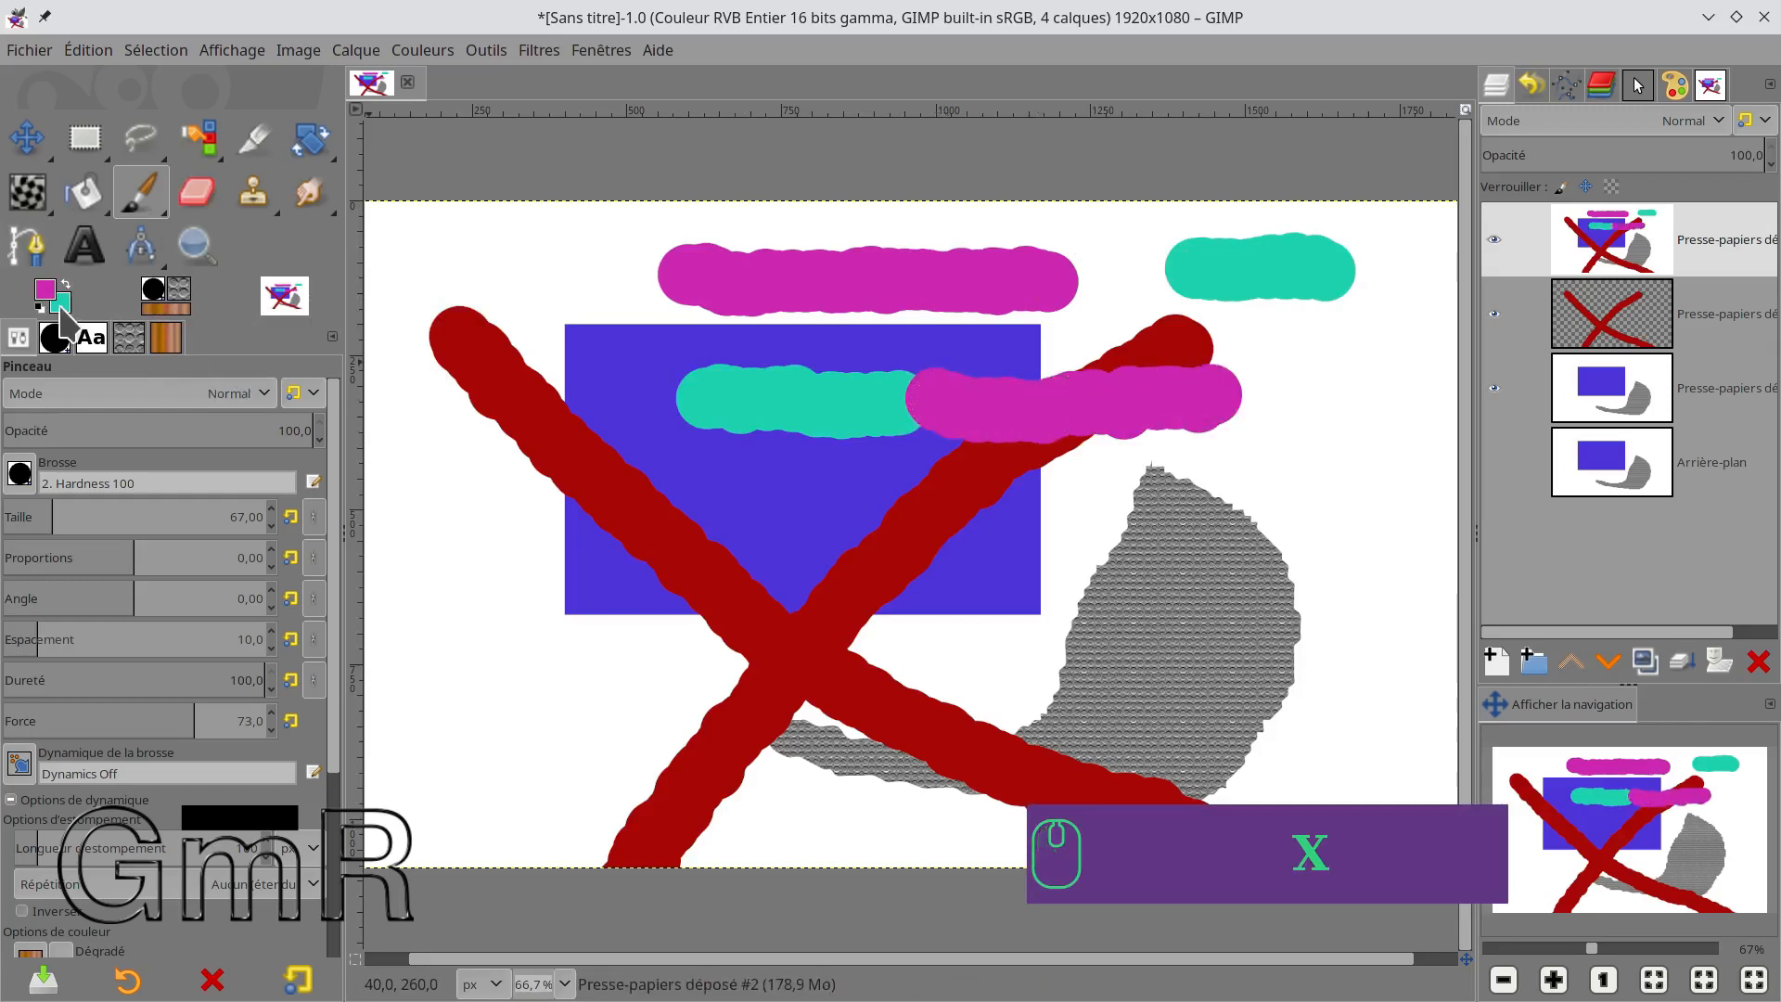
key(x)
key(x)
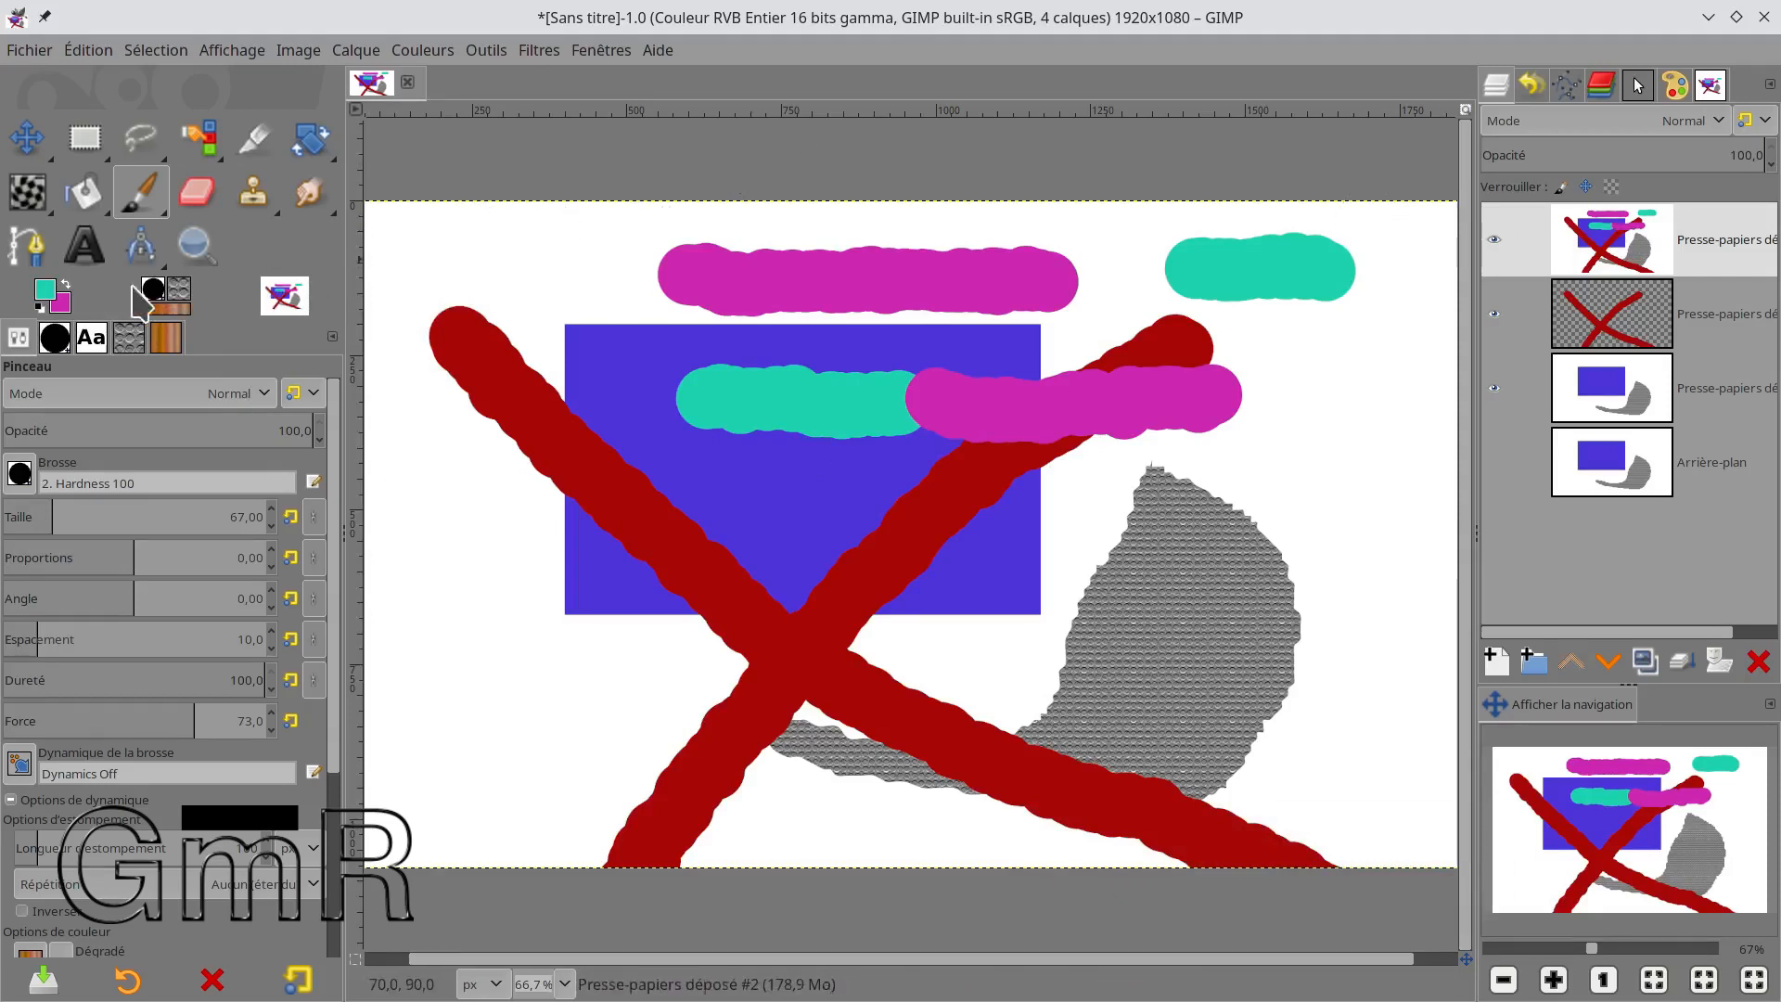
Reset the colours to the default black and white and add a white (full opacity) mask to the top layer.
key(d)
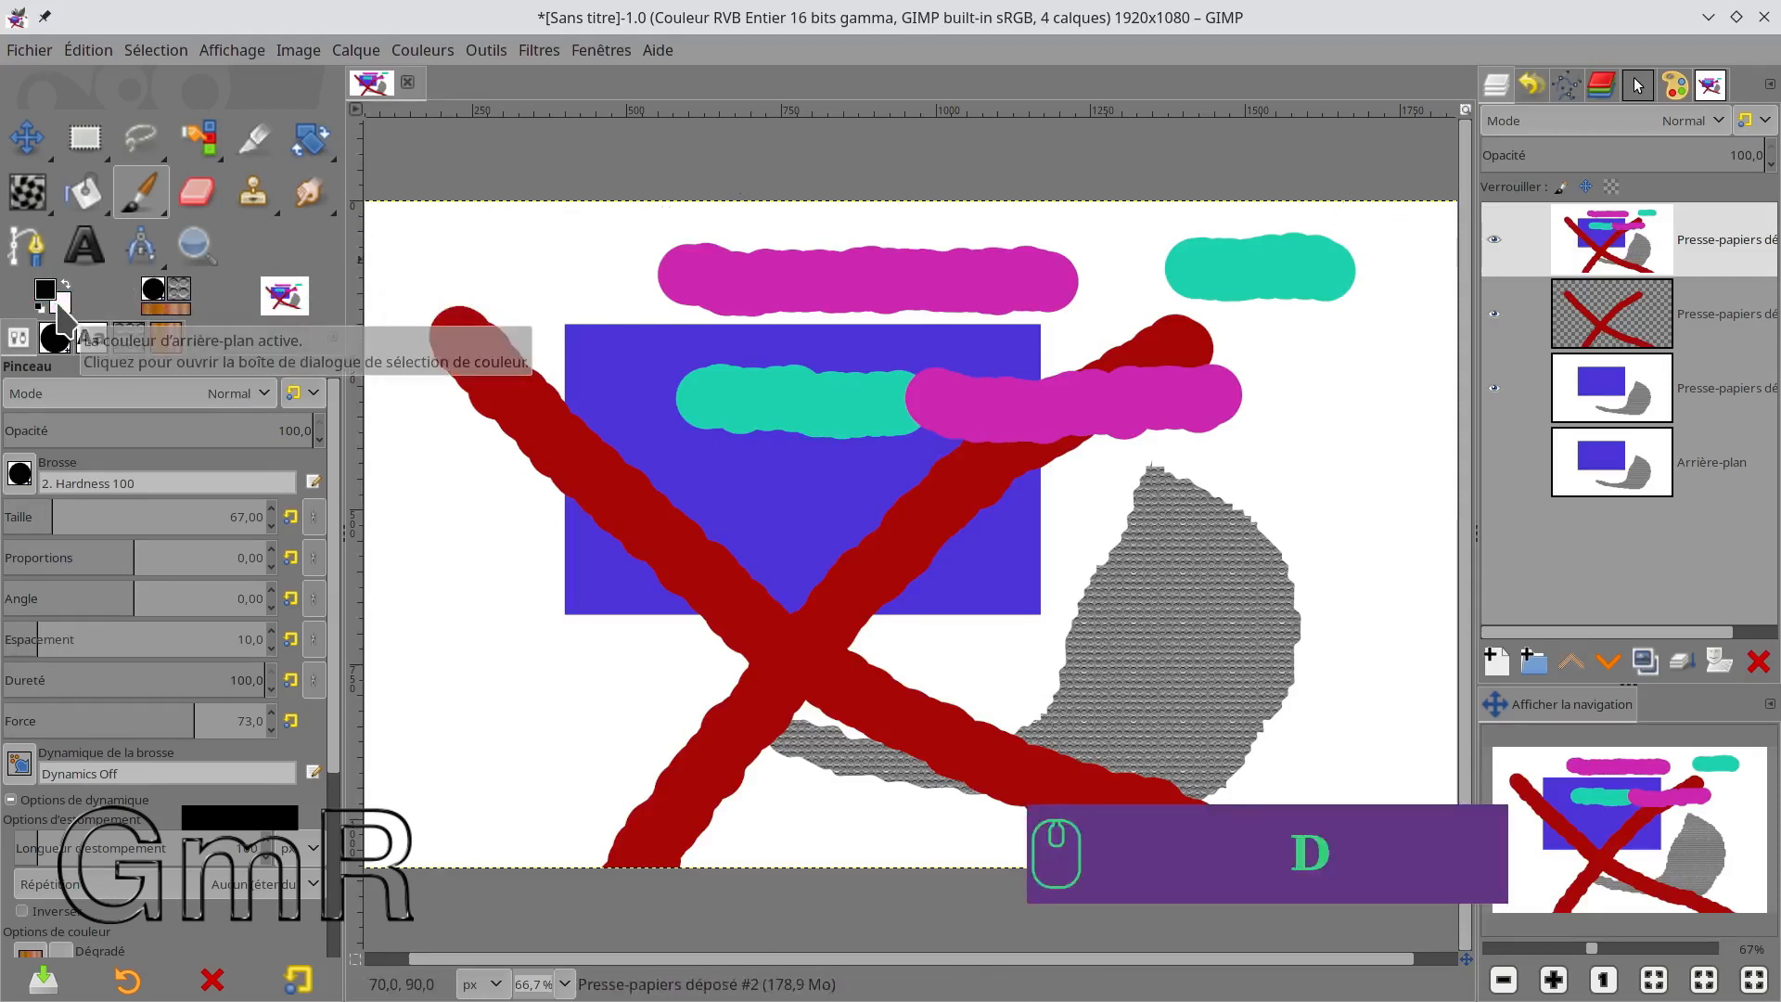
right_click(1601, 250)
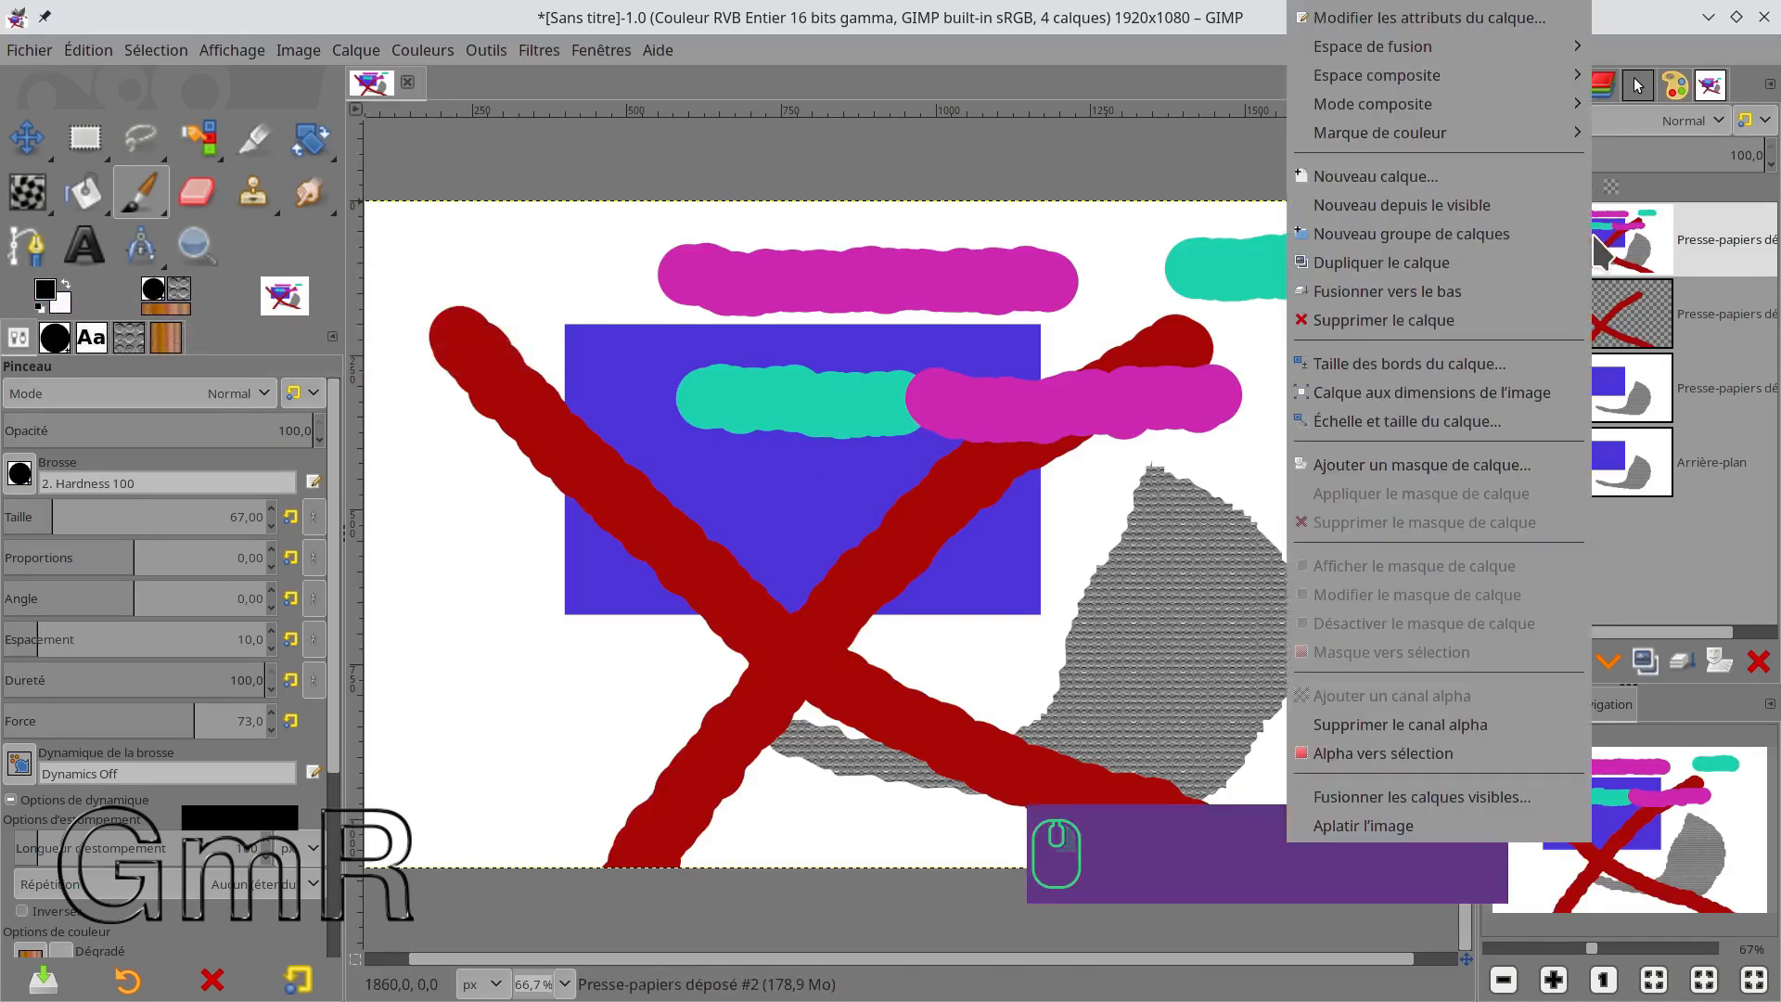
click(1377, 466)
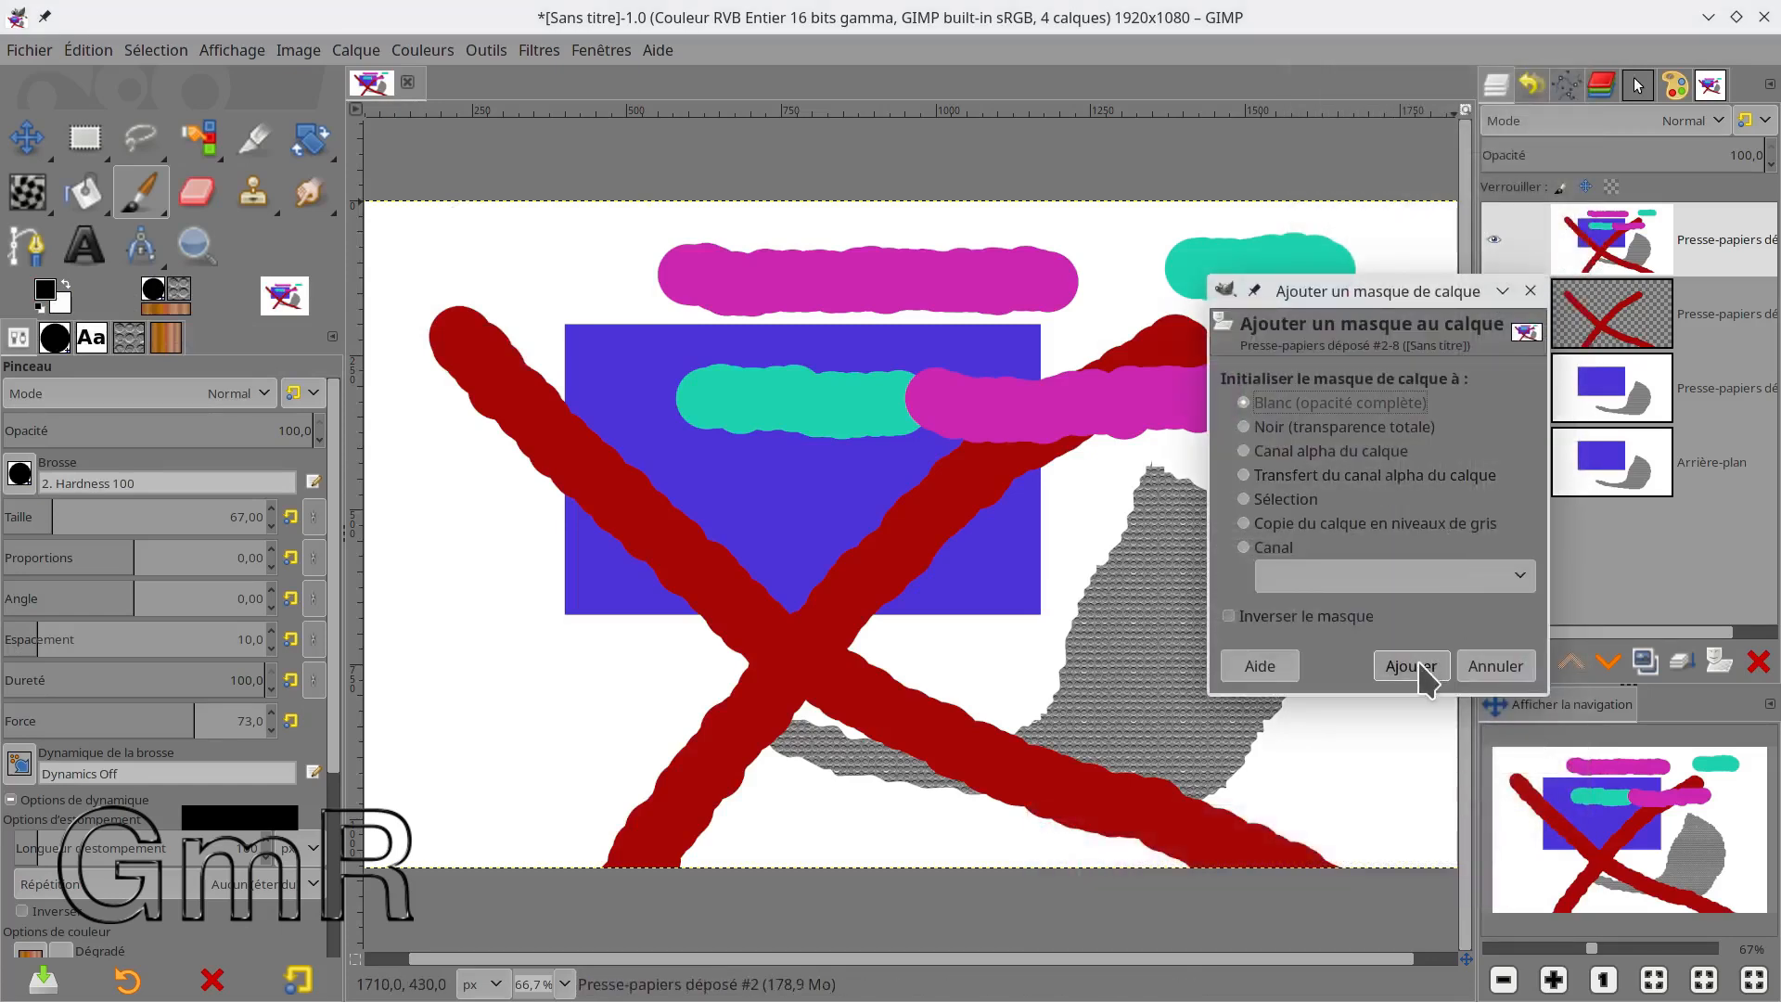
click(1418, 666)
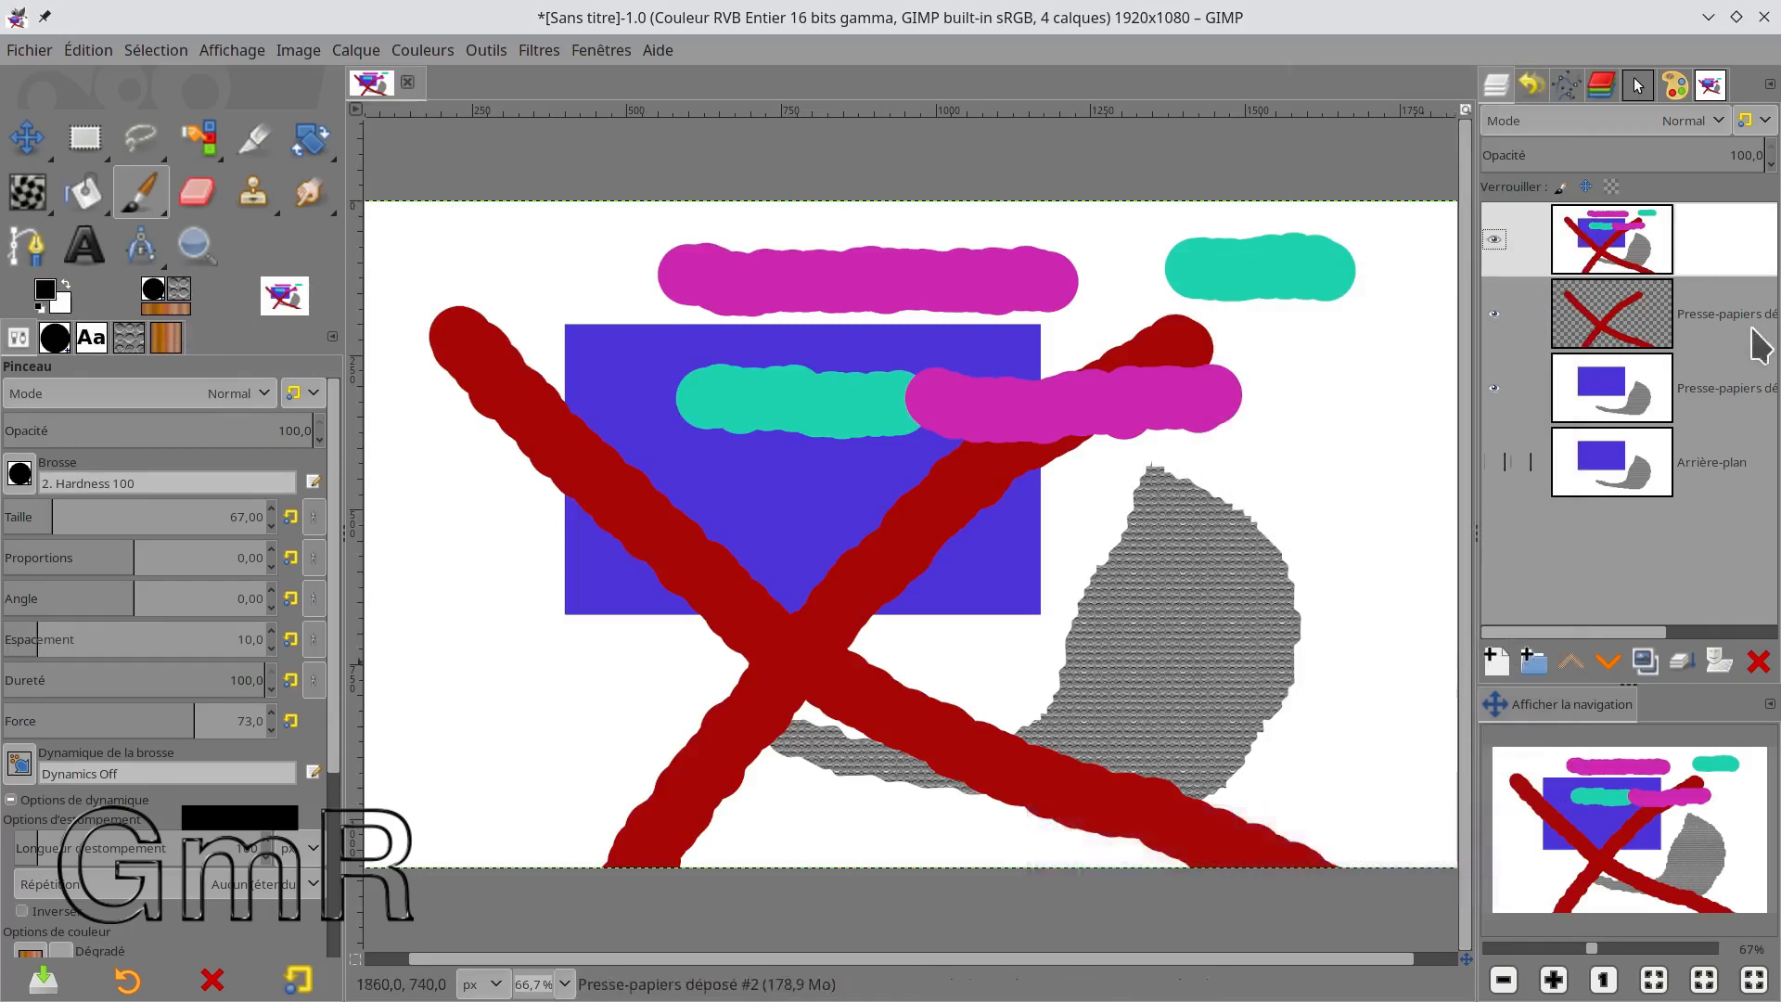
click(1637, 262)
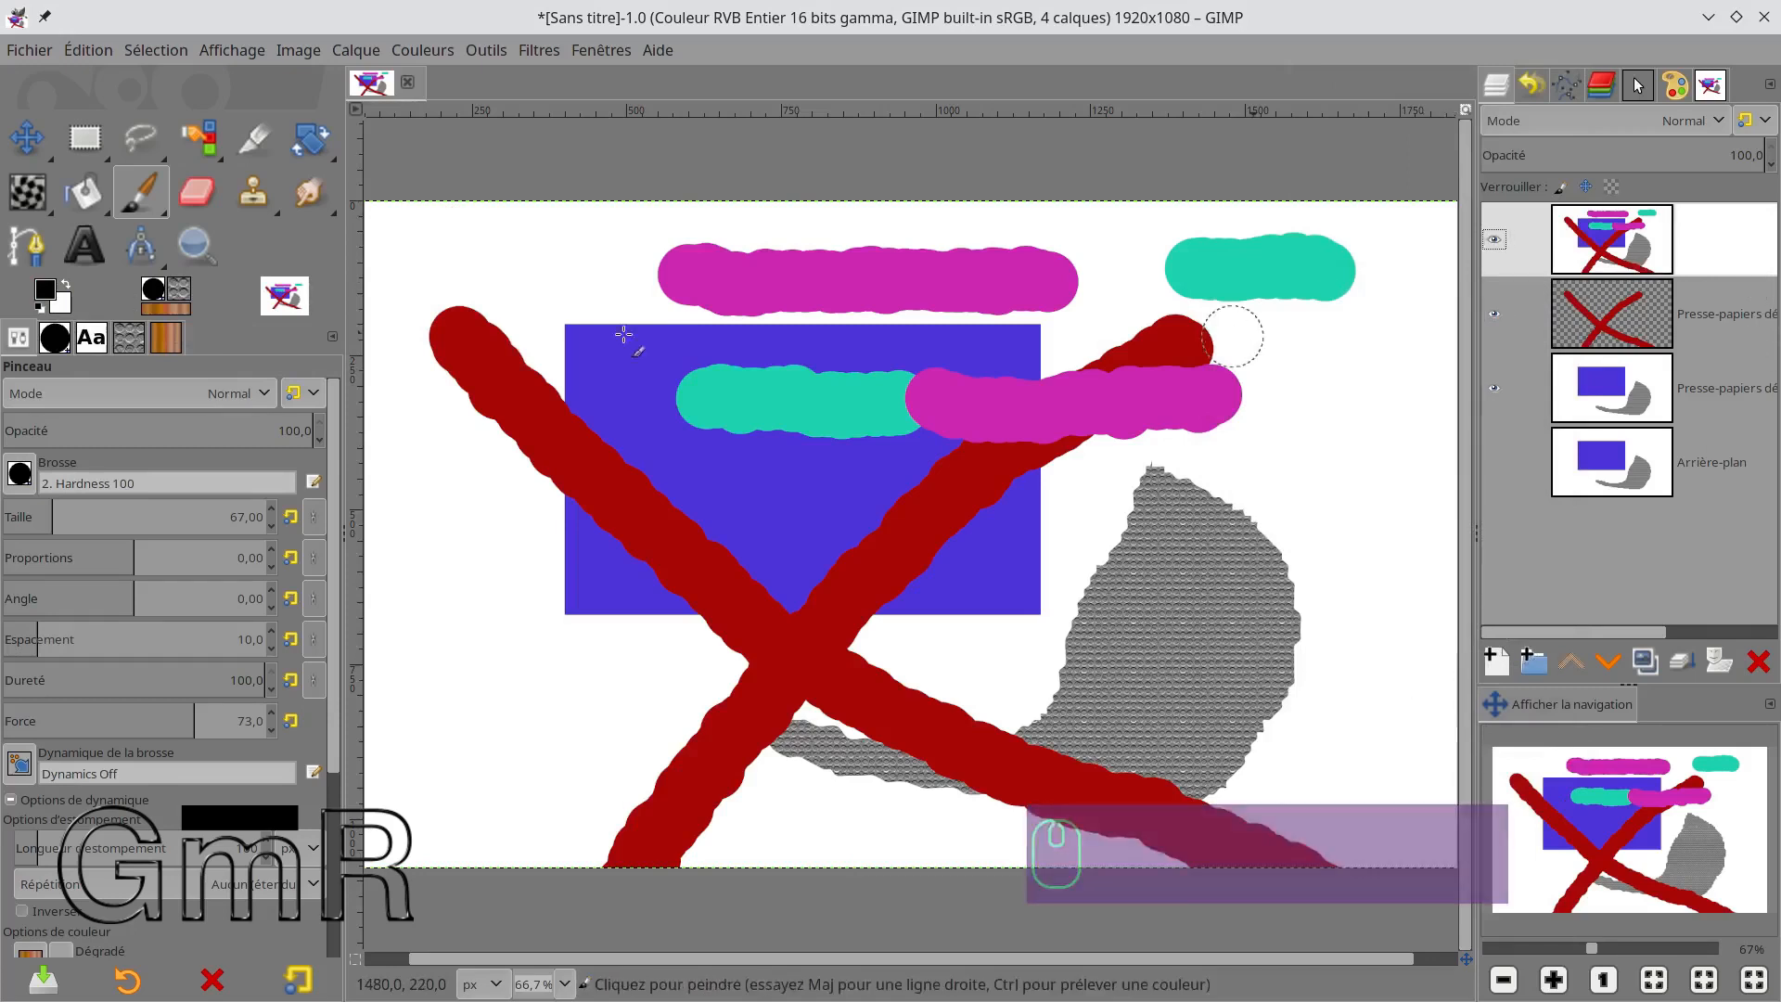
Paint a black diagonal stroke on the top layer's mask, swap the colours and paint part of it back in white.
mouse_move(1125, 310)
mouse_down()
mouse_move(977, 489)
mouse_move(927, 497)
mouse_move(1132, 376)
mouse_up()
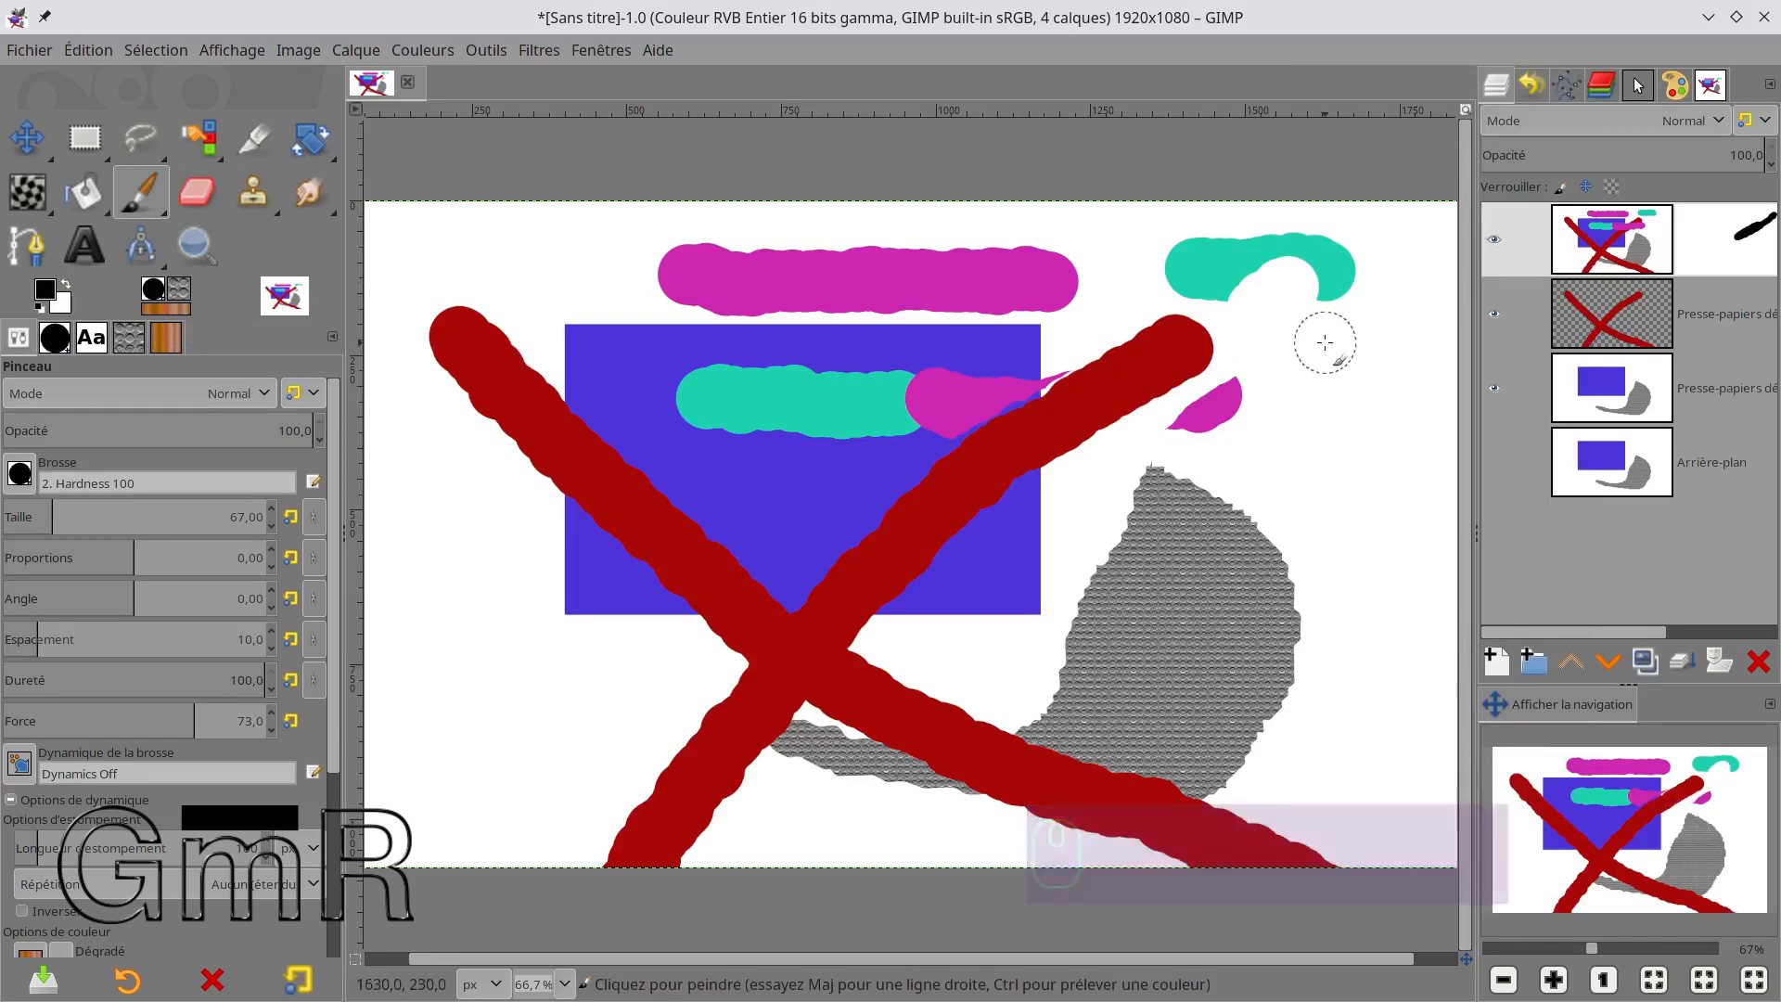
key(x)
mouse_move(1175, 366)
mouse_down()
mouse_move(1059, 303)
mouse_move(1201, 429)
mouse_move(1336, 602)
mouse_up()
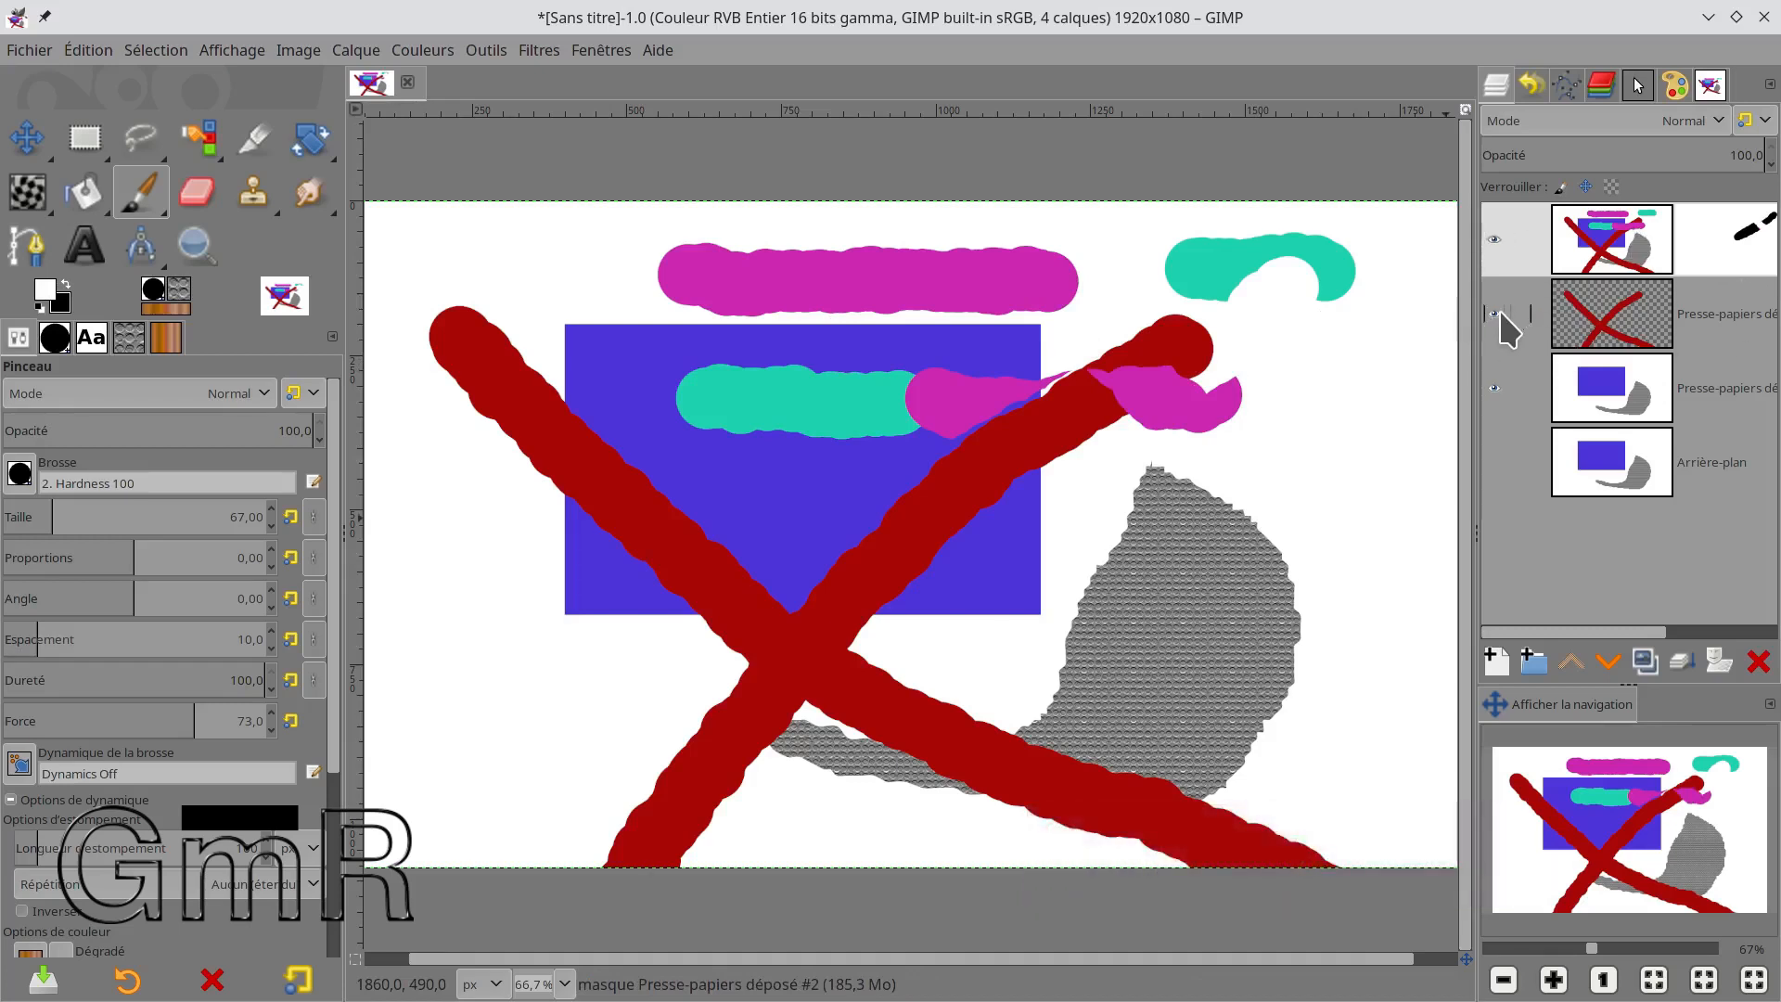
Hide the two visible layers beneath the top one and alternately paint its mask white and black around the rectangle's right side.
click(1493, 388)
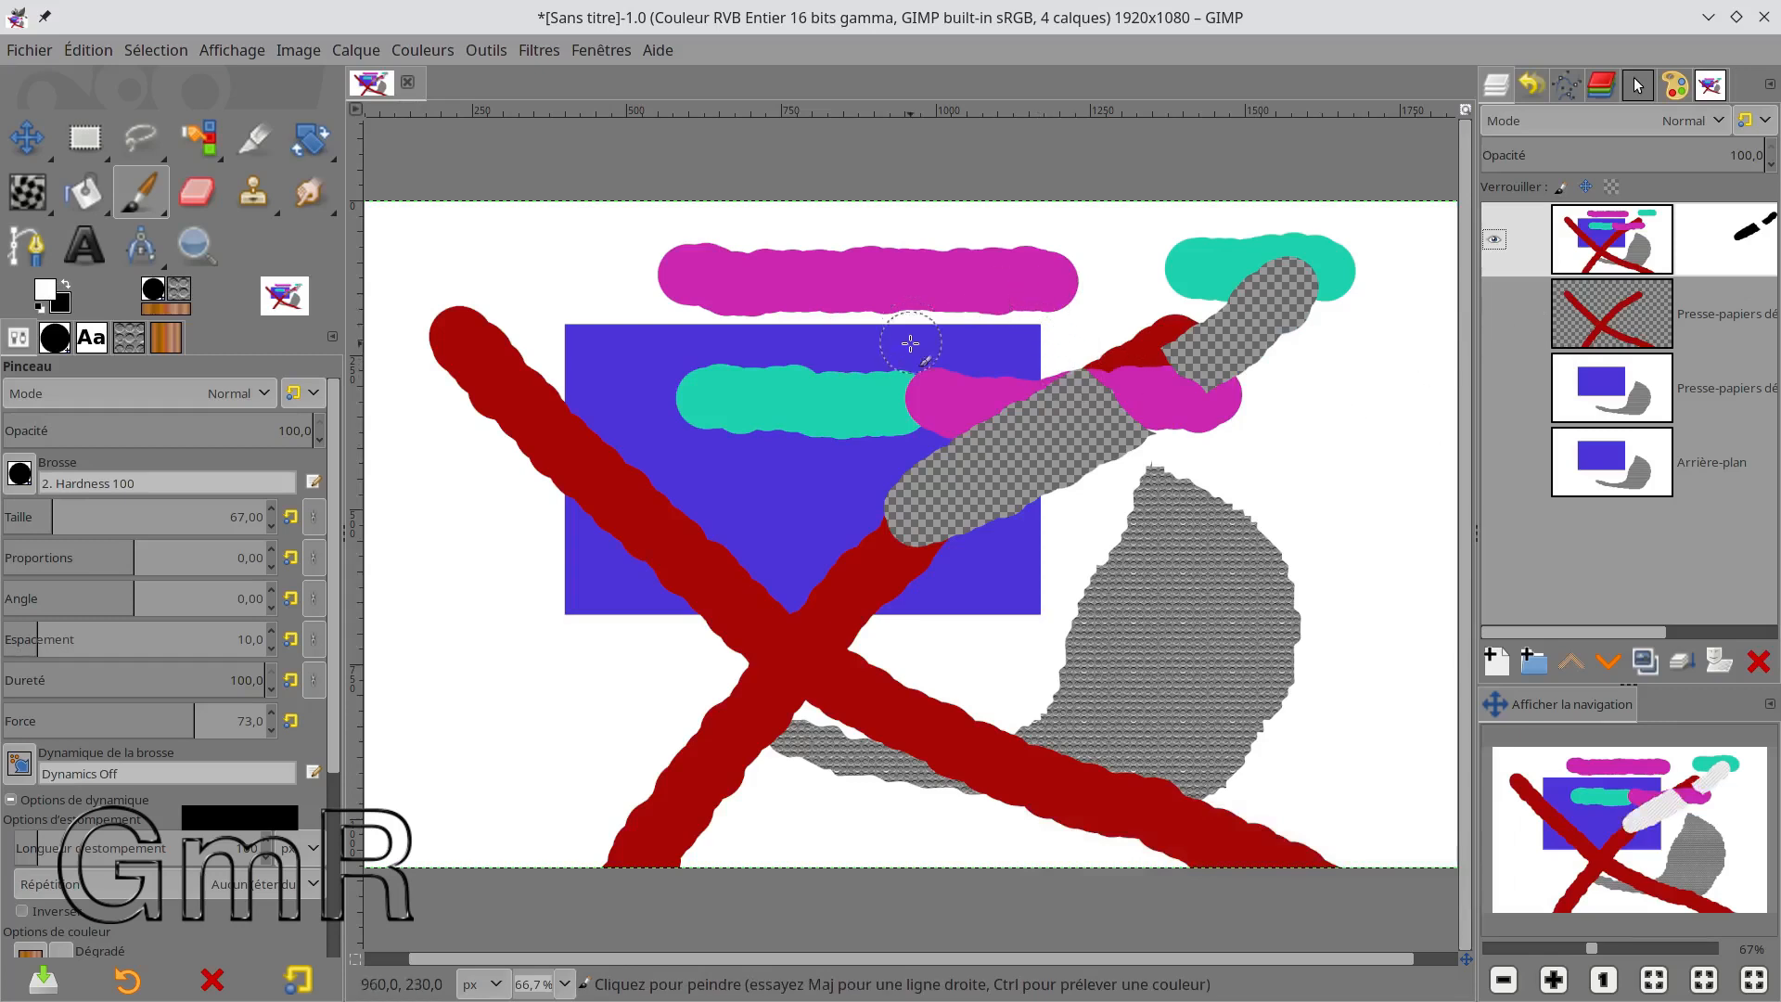
drag(941, 436, 1058, 487)
key(x)
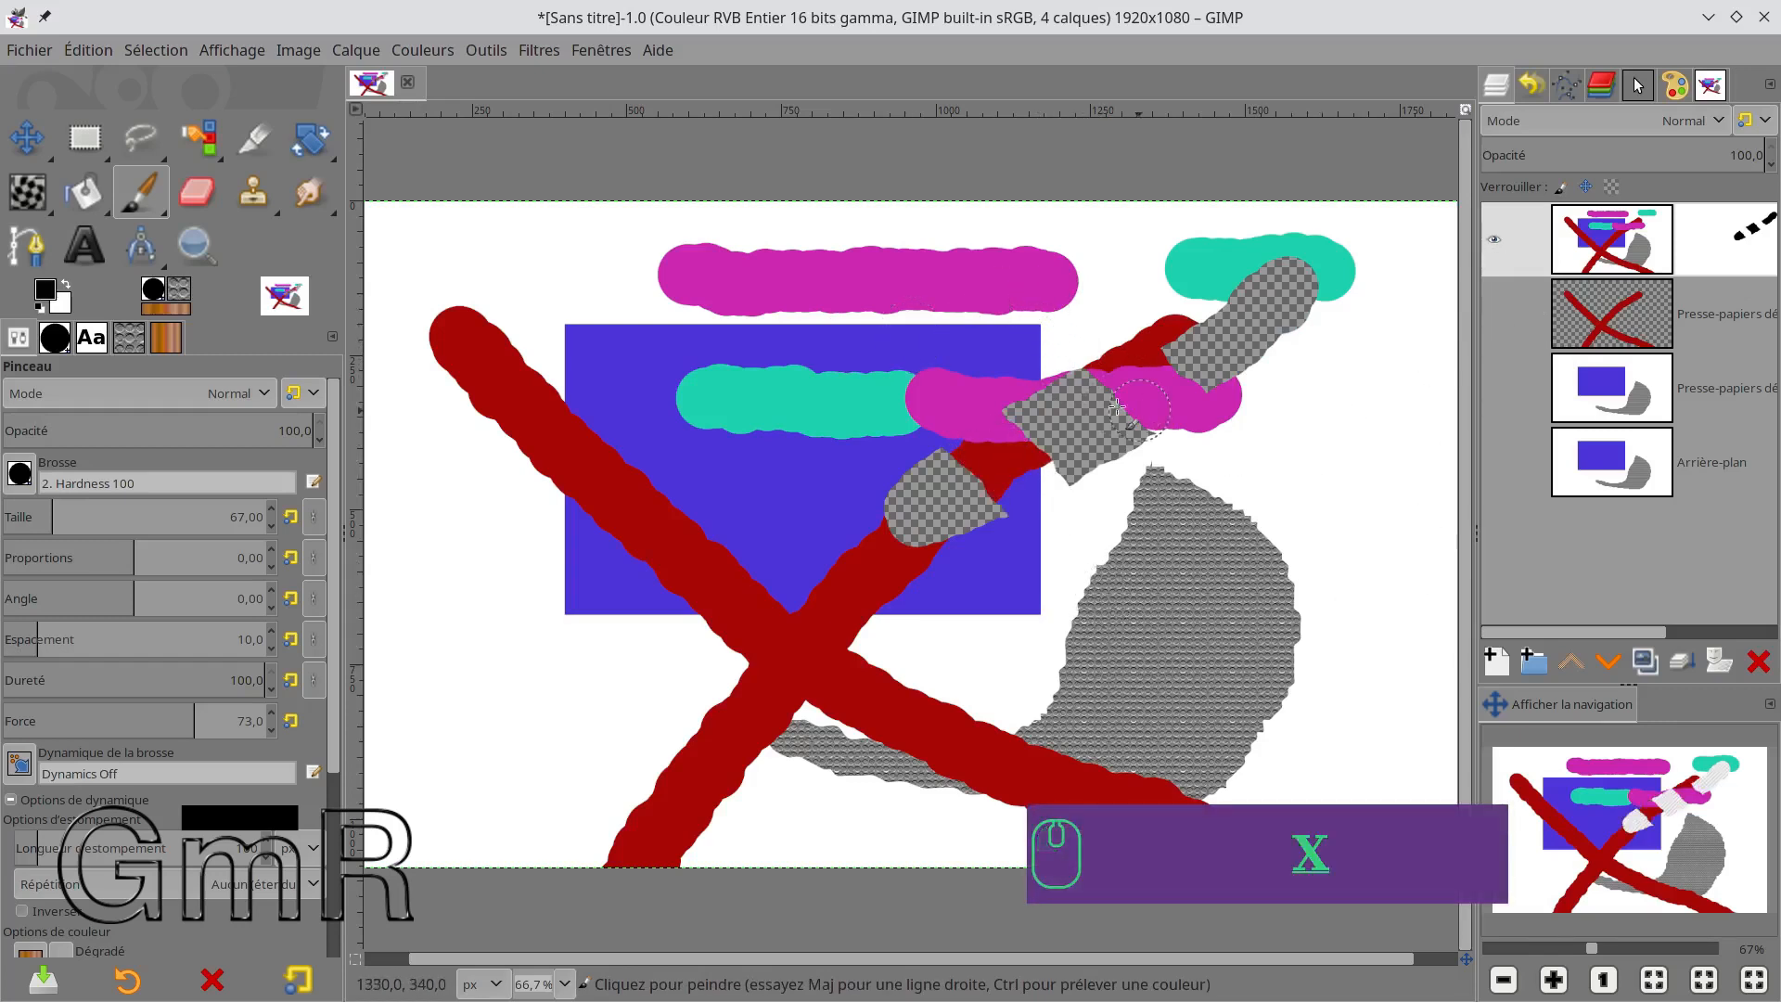
mouse_move(954, 446)
mouse_down()
mouse_move(1023, 502)
mouse_move(964, 437)
mouse_move(920, 479)
mouse_move(927, 440)
mouse_move(912, 464)
mouse_move(907, 427)
mouse_move(865, 438)
mouse_up()
key(x)
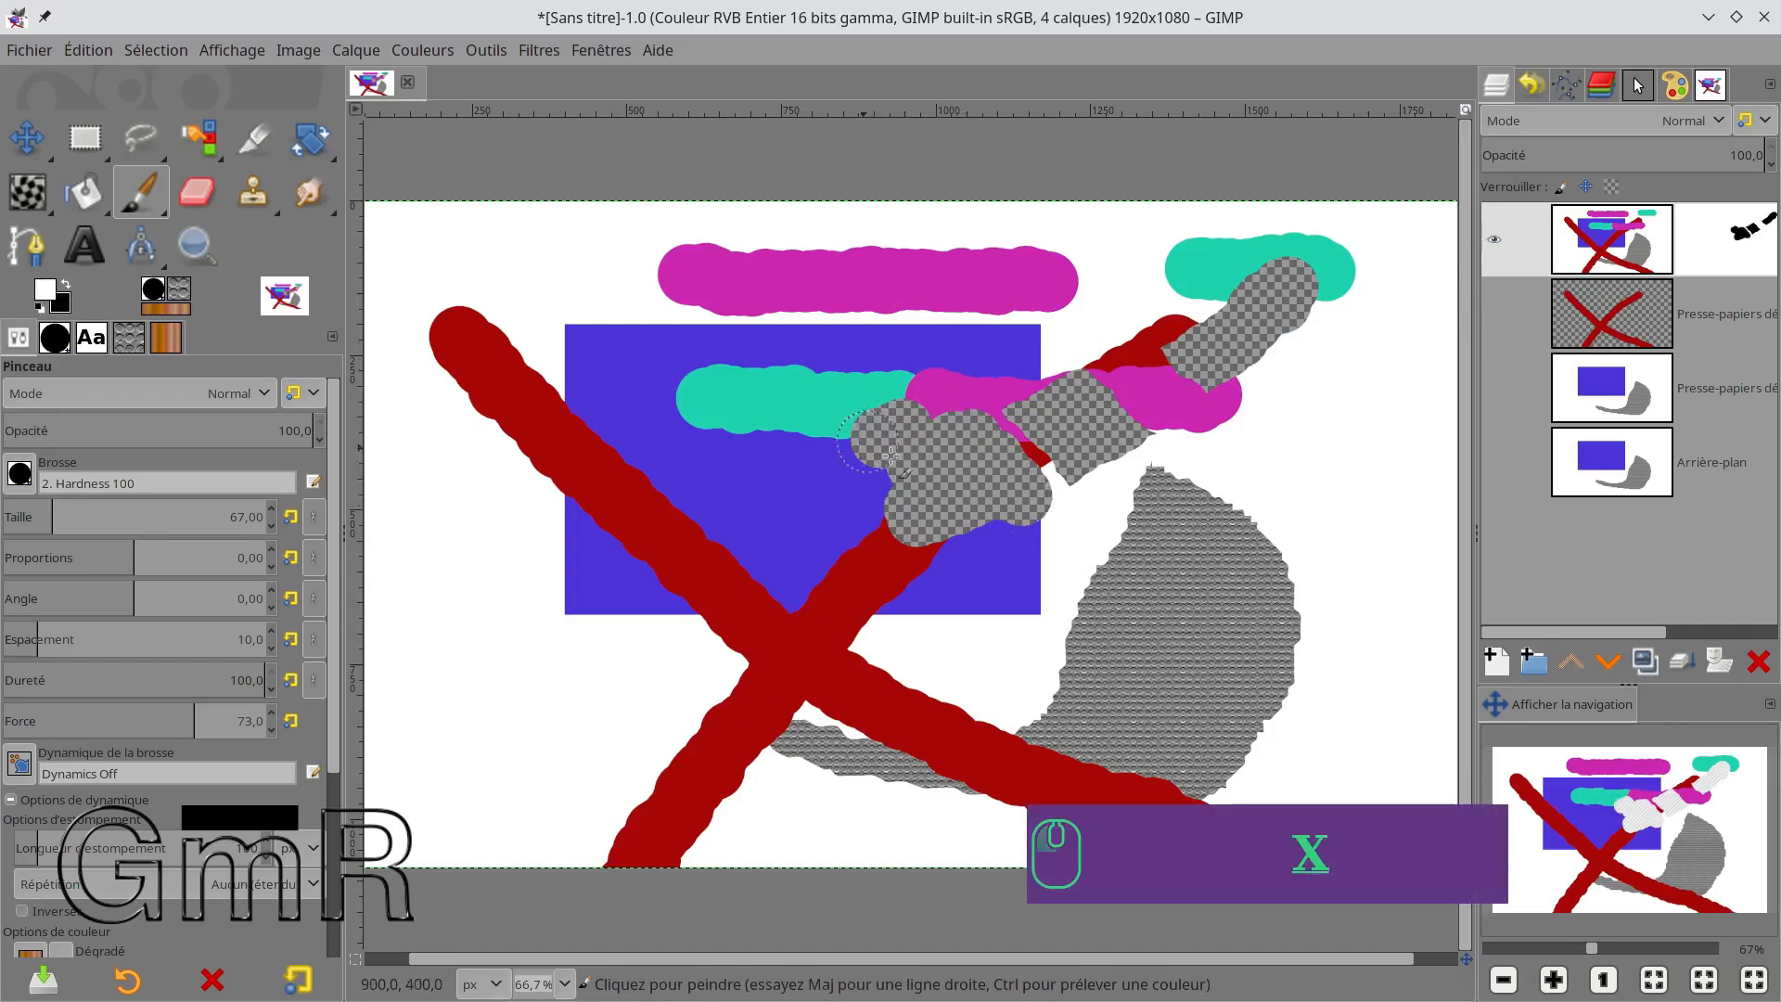
click(941, 470)
Swap the foreground and background colours several times and restore the default black and white.
key(x)
key(x)
key(x)
key(x)
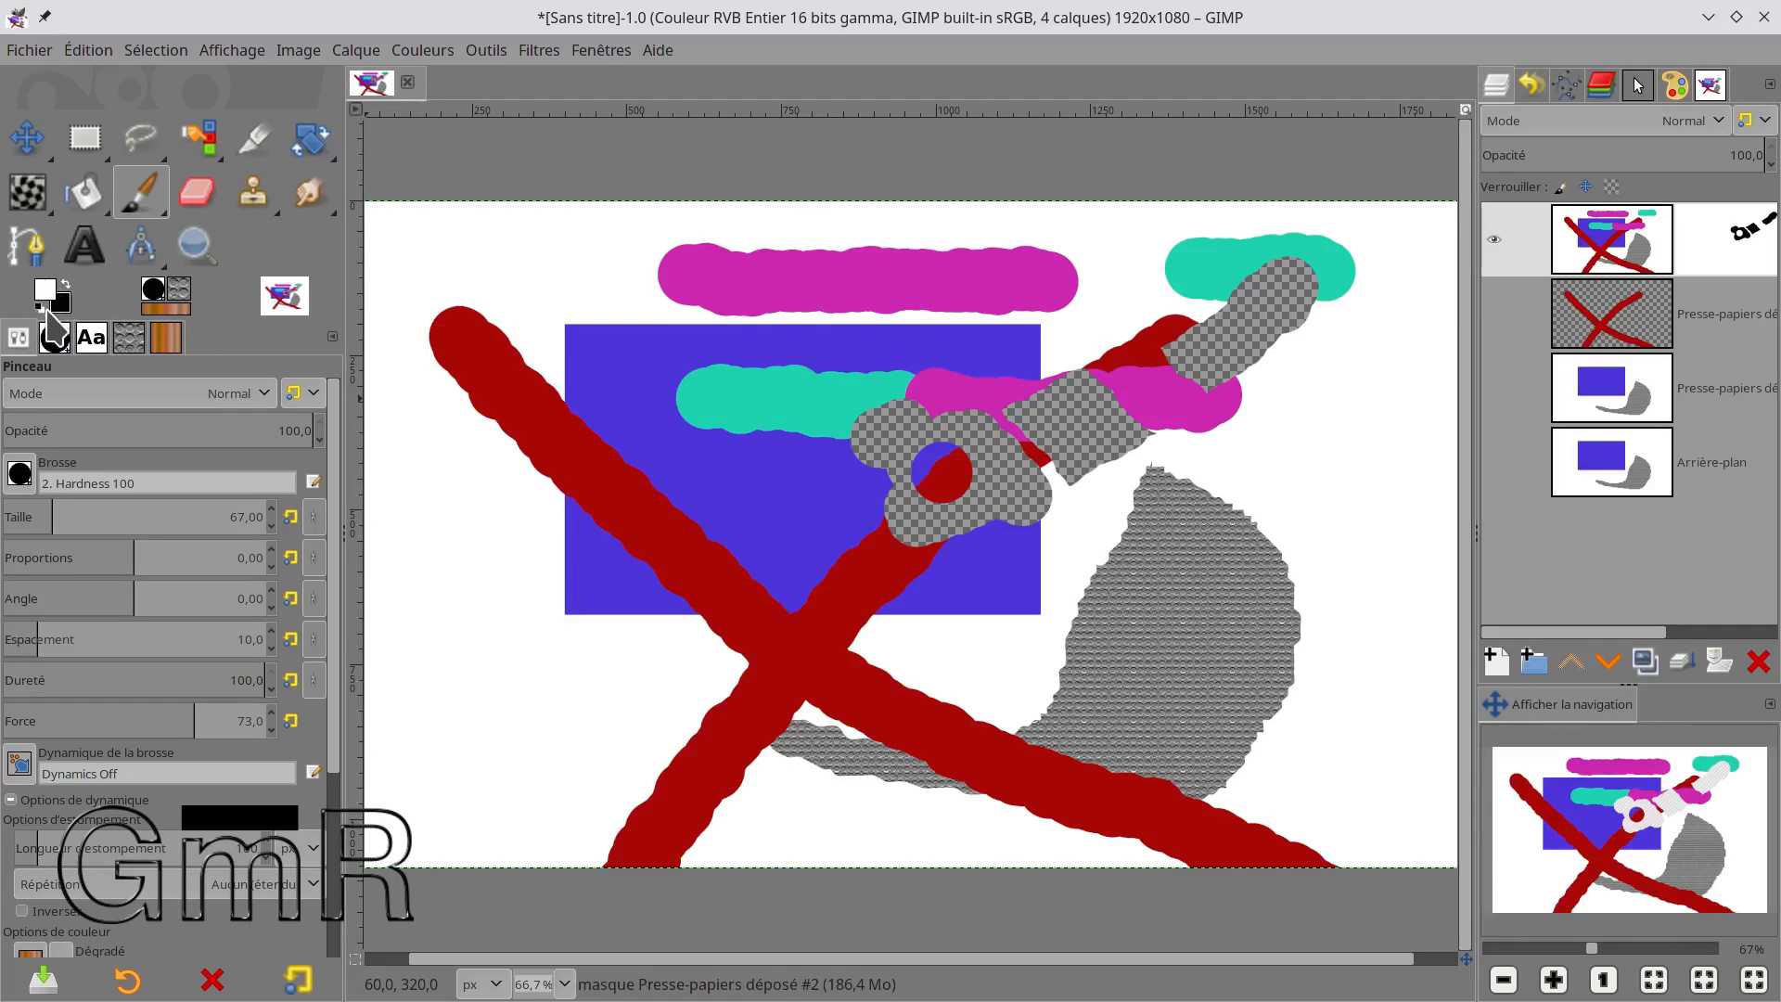
click(37, 310)
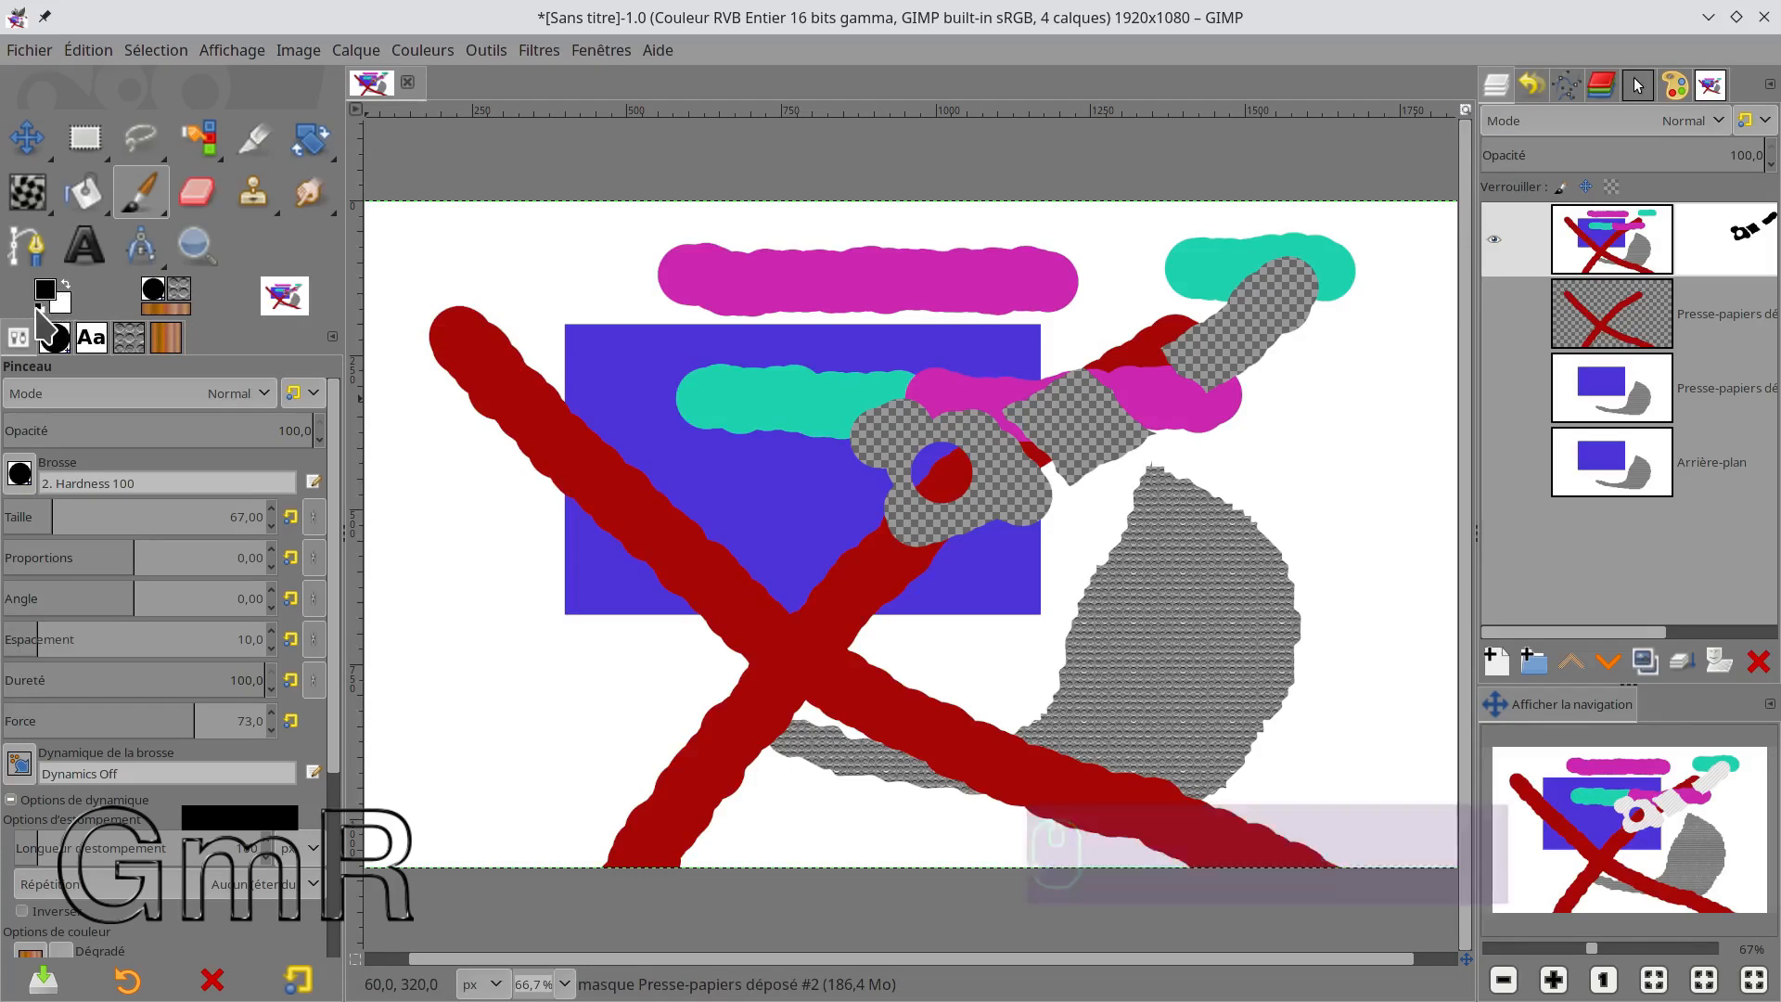
key(d)
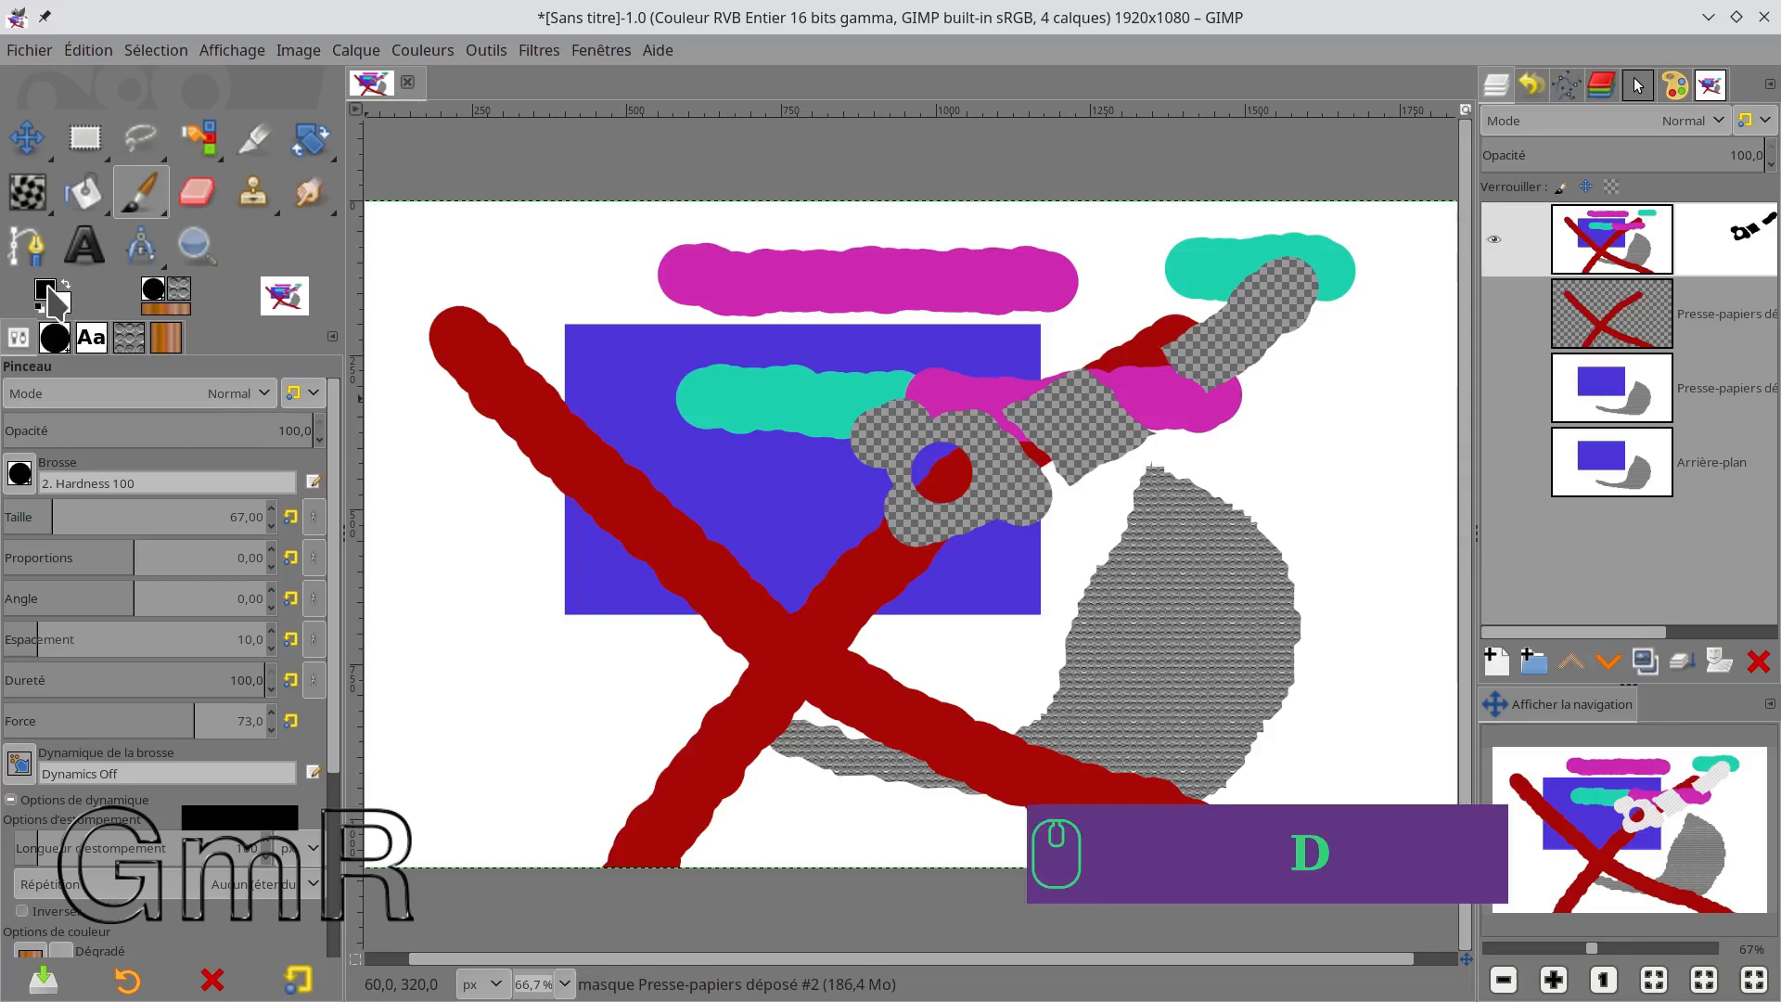
View the eyedropper in the foreground colour dialog, close it, and sample magenta and dark red from the canvas with the Paintbrush.
click(47, 292)
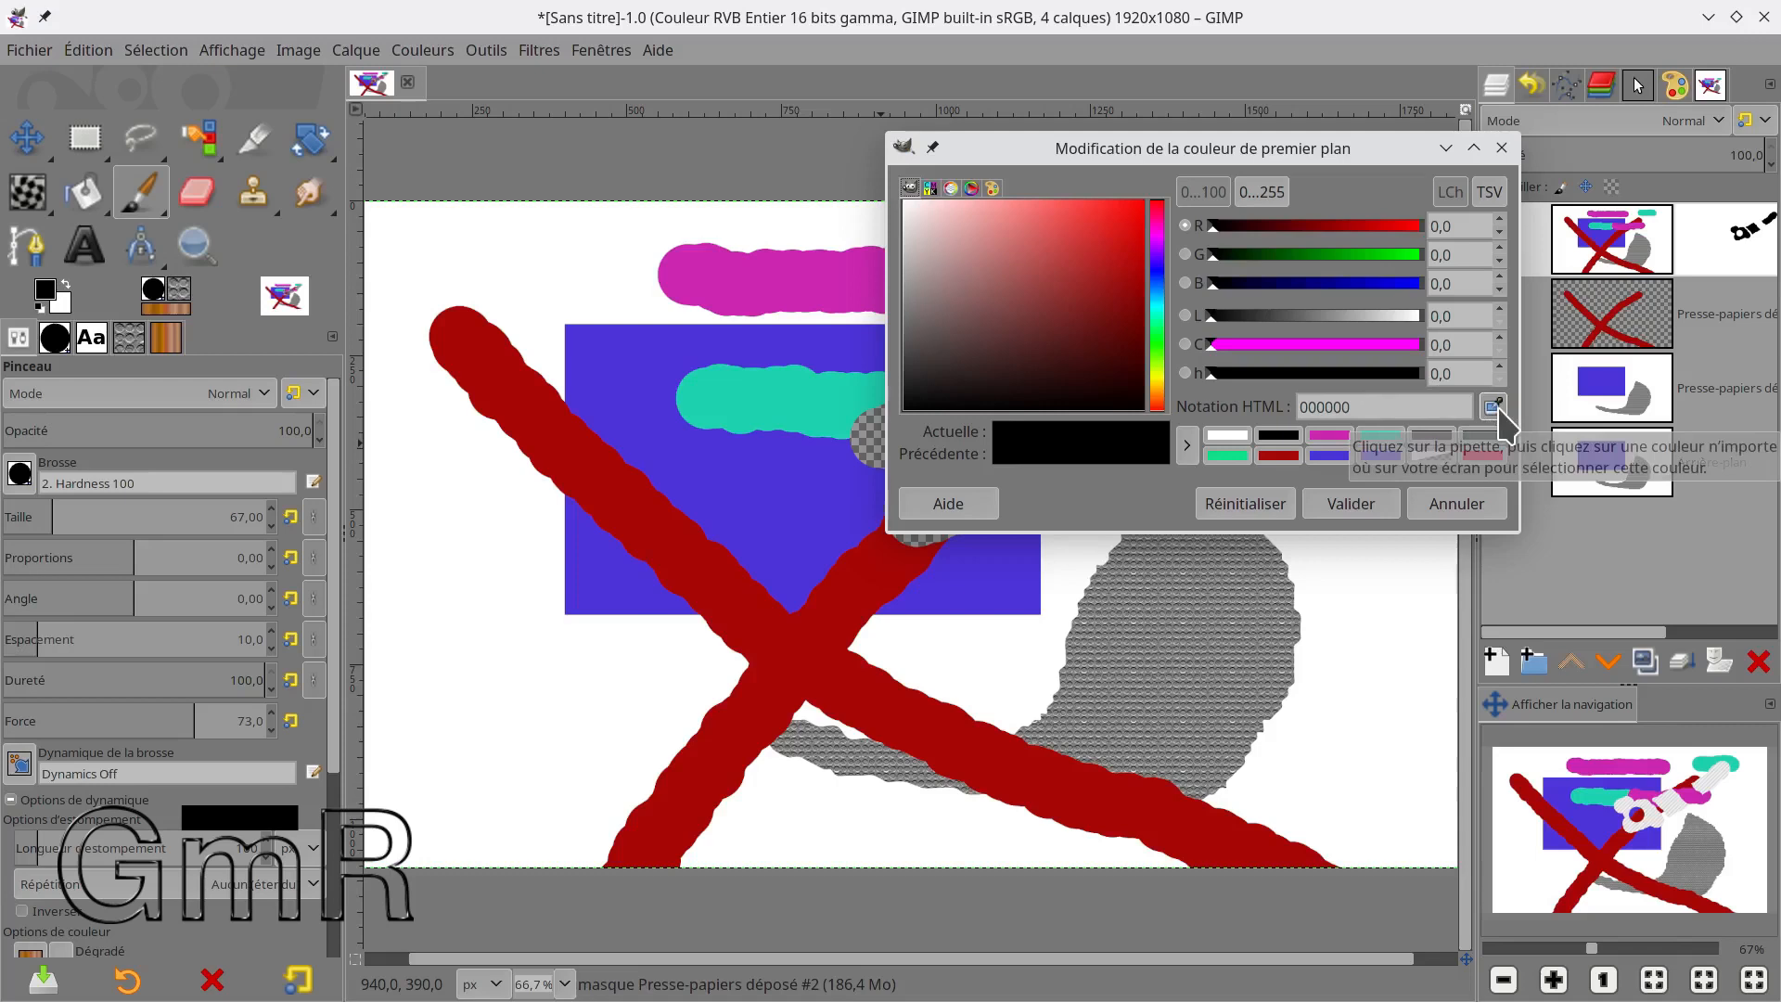
click(1502, 148)
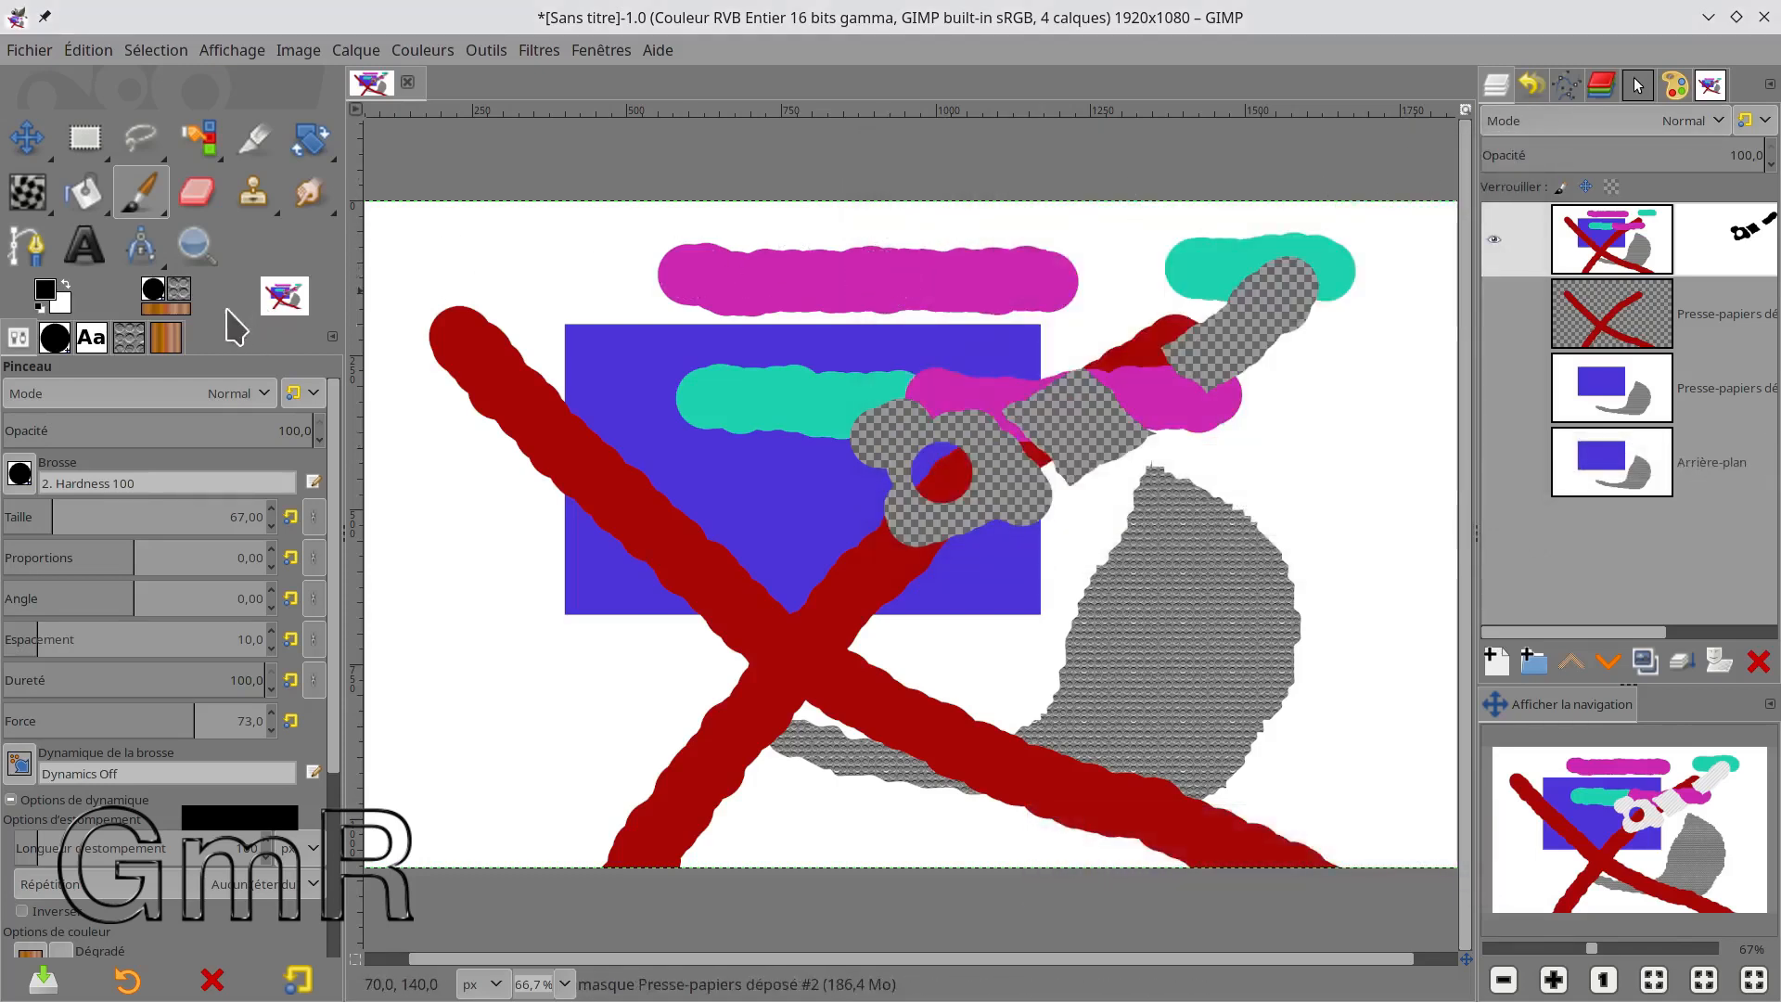
ctrl+click(785, 281)
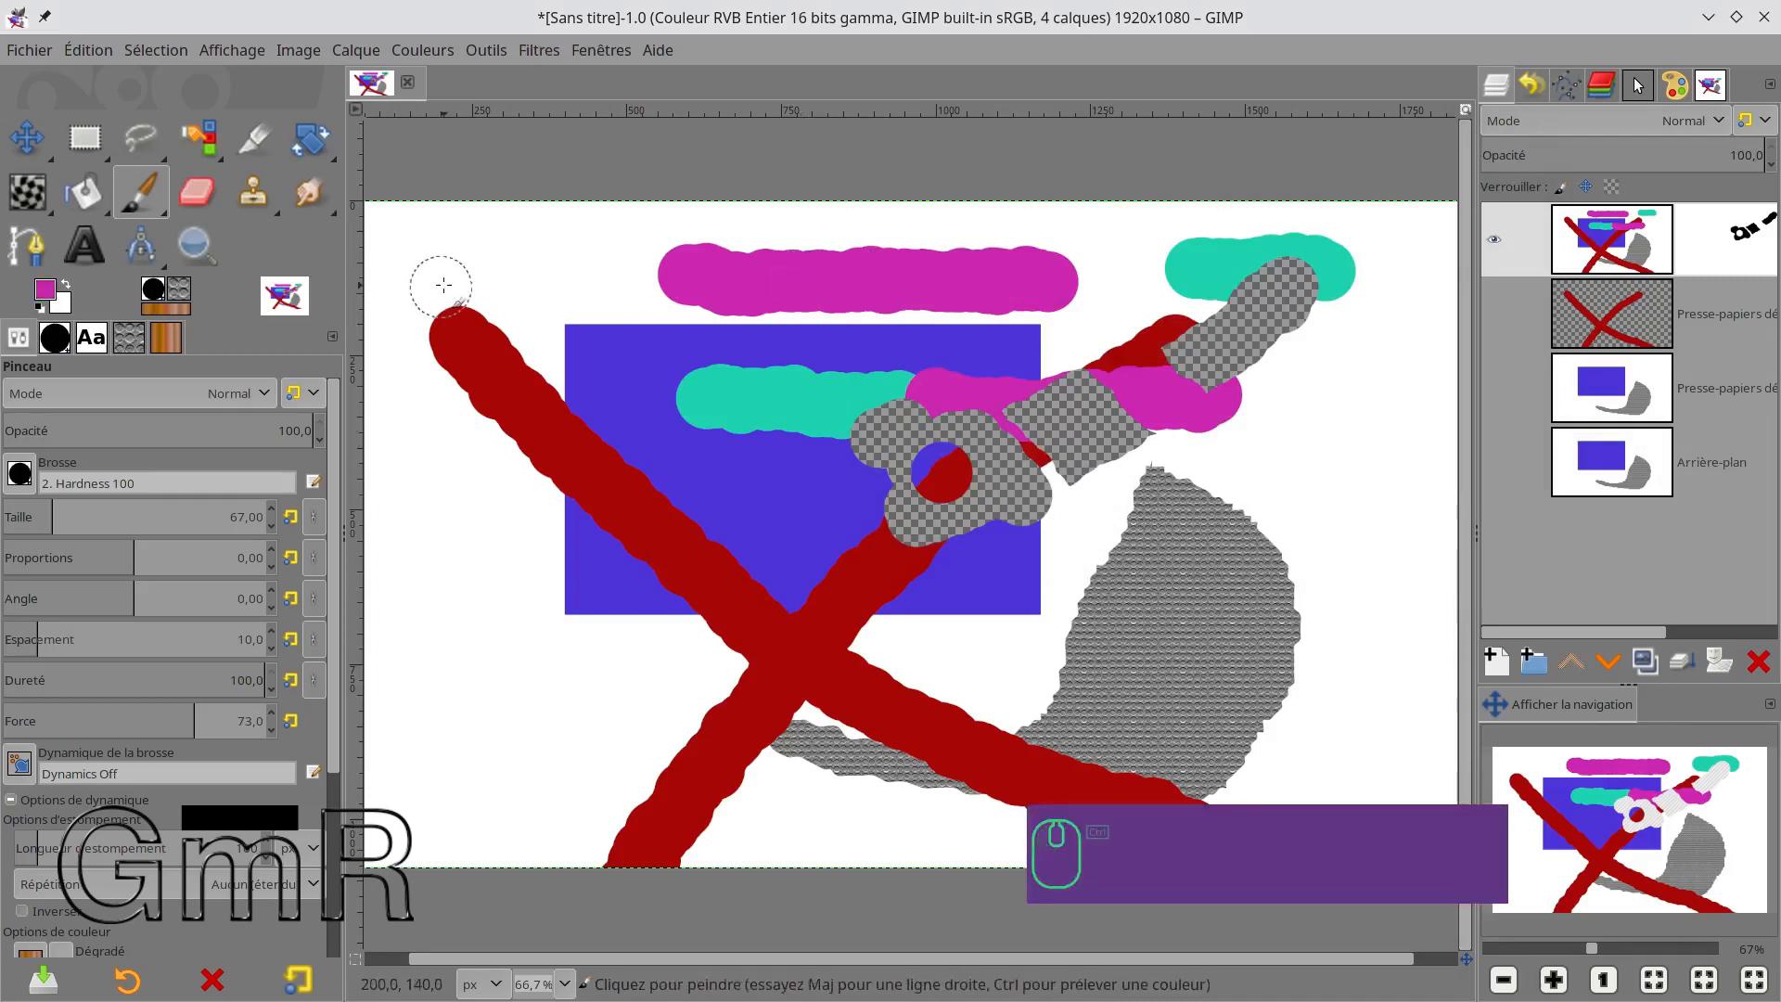
key(ctrl)
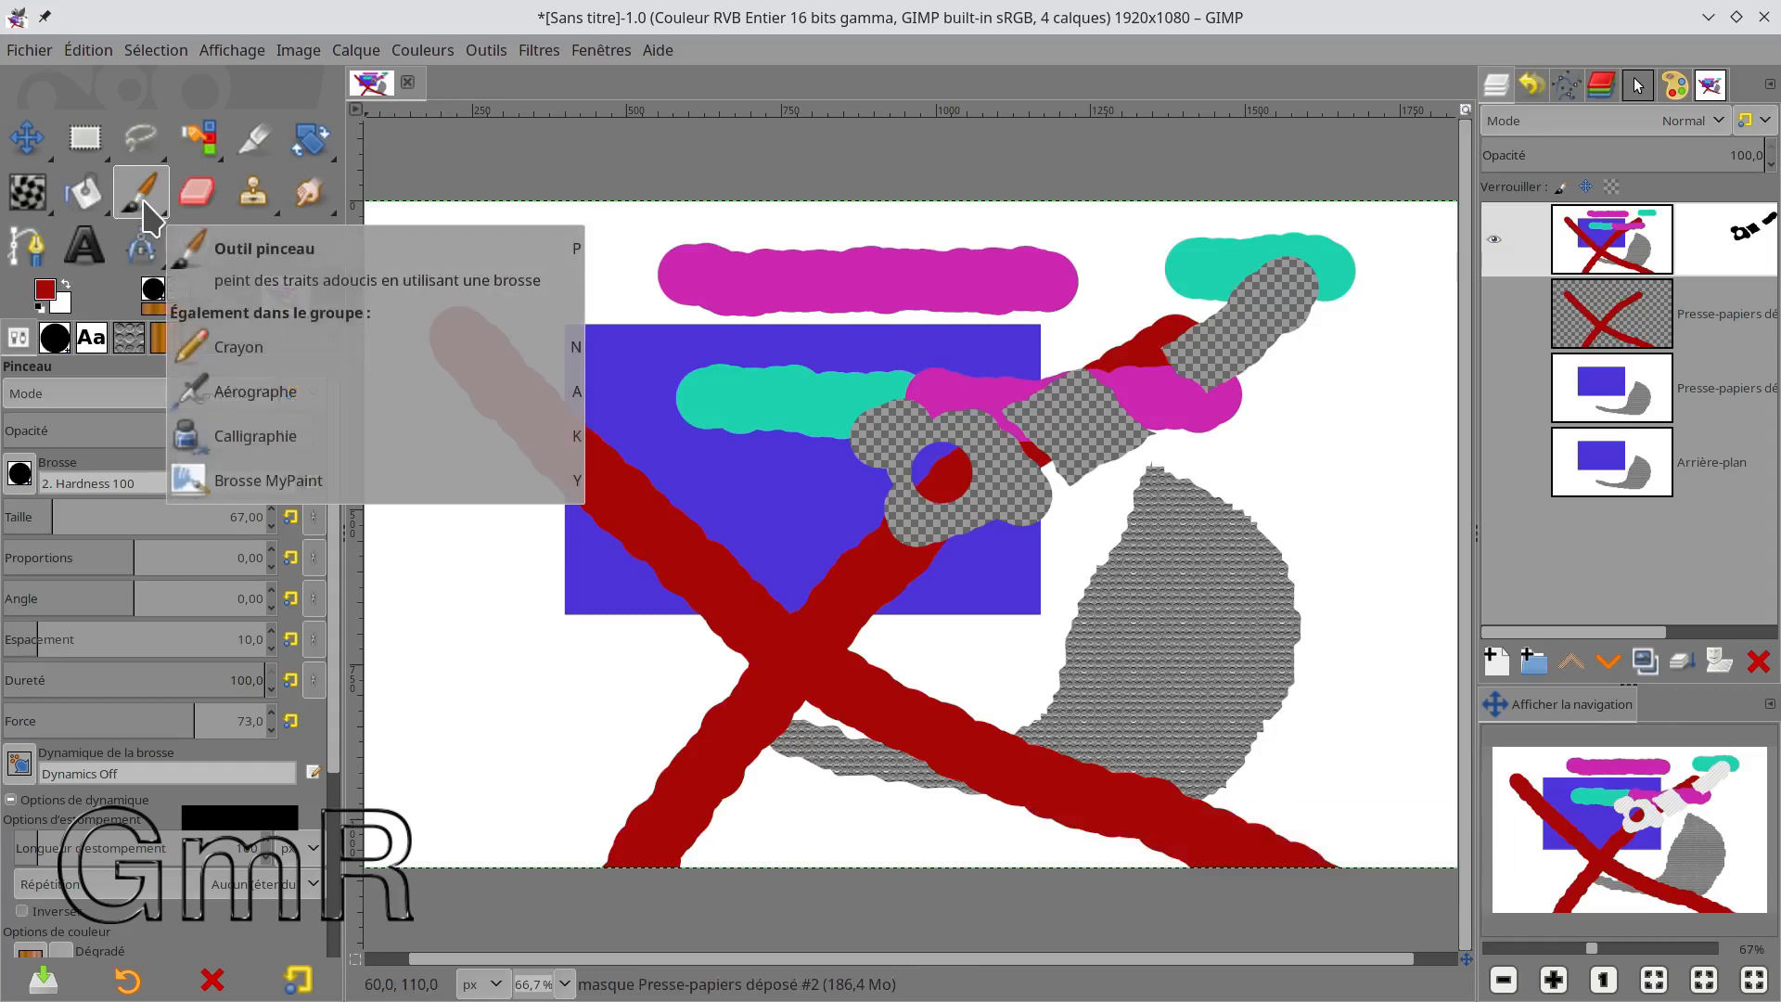
Try colour sampling with the Text, Paintbrush and Eraser tools, picking the rectangle's blue as the background colour with the Eraser.
click(26, 138)
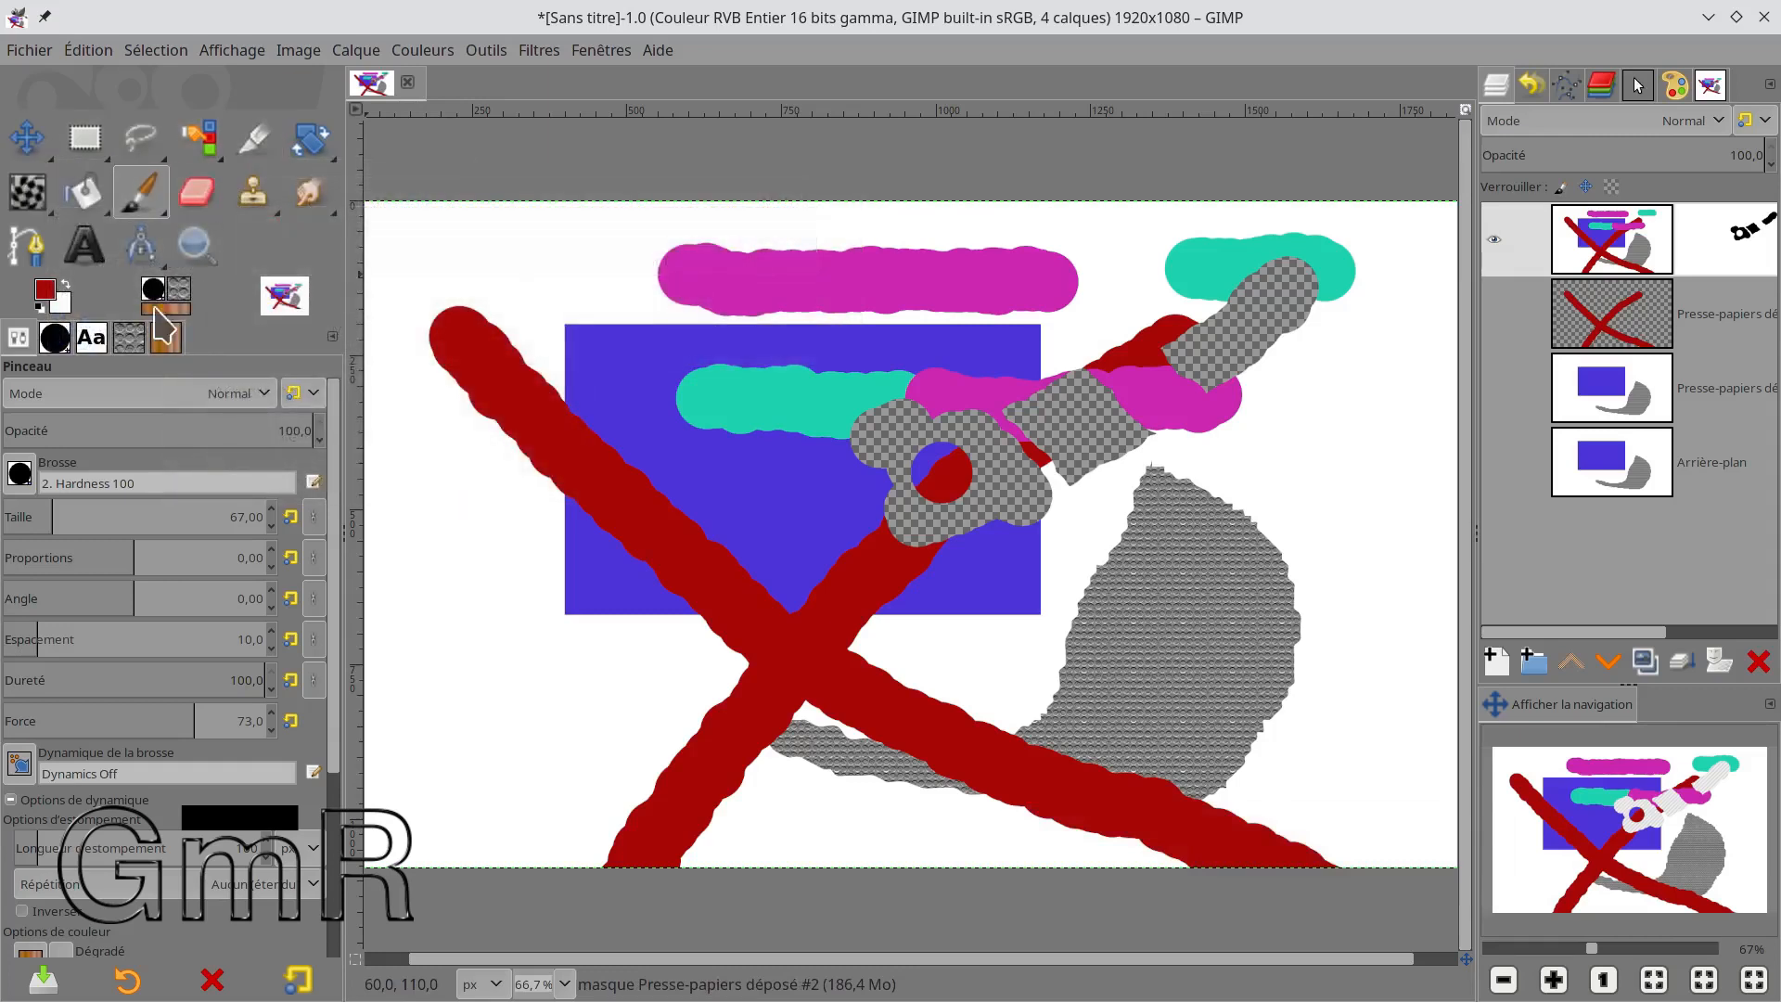
key(ctrl)
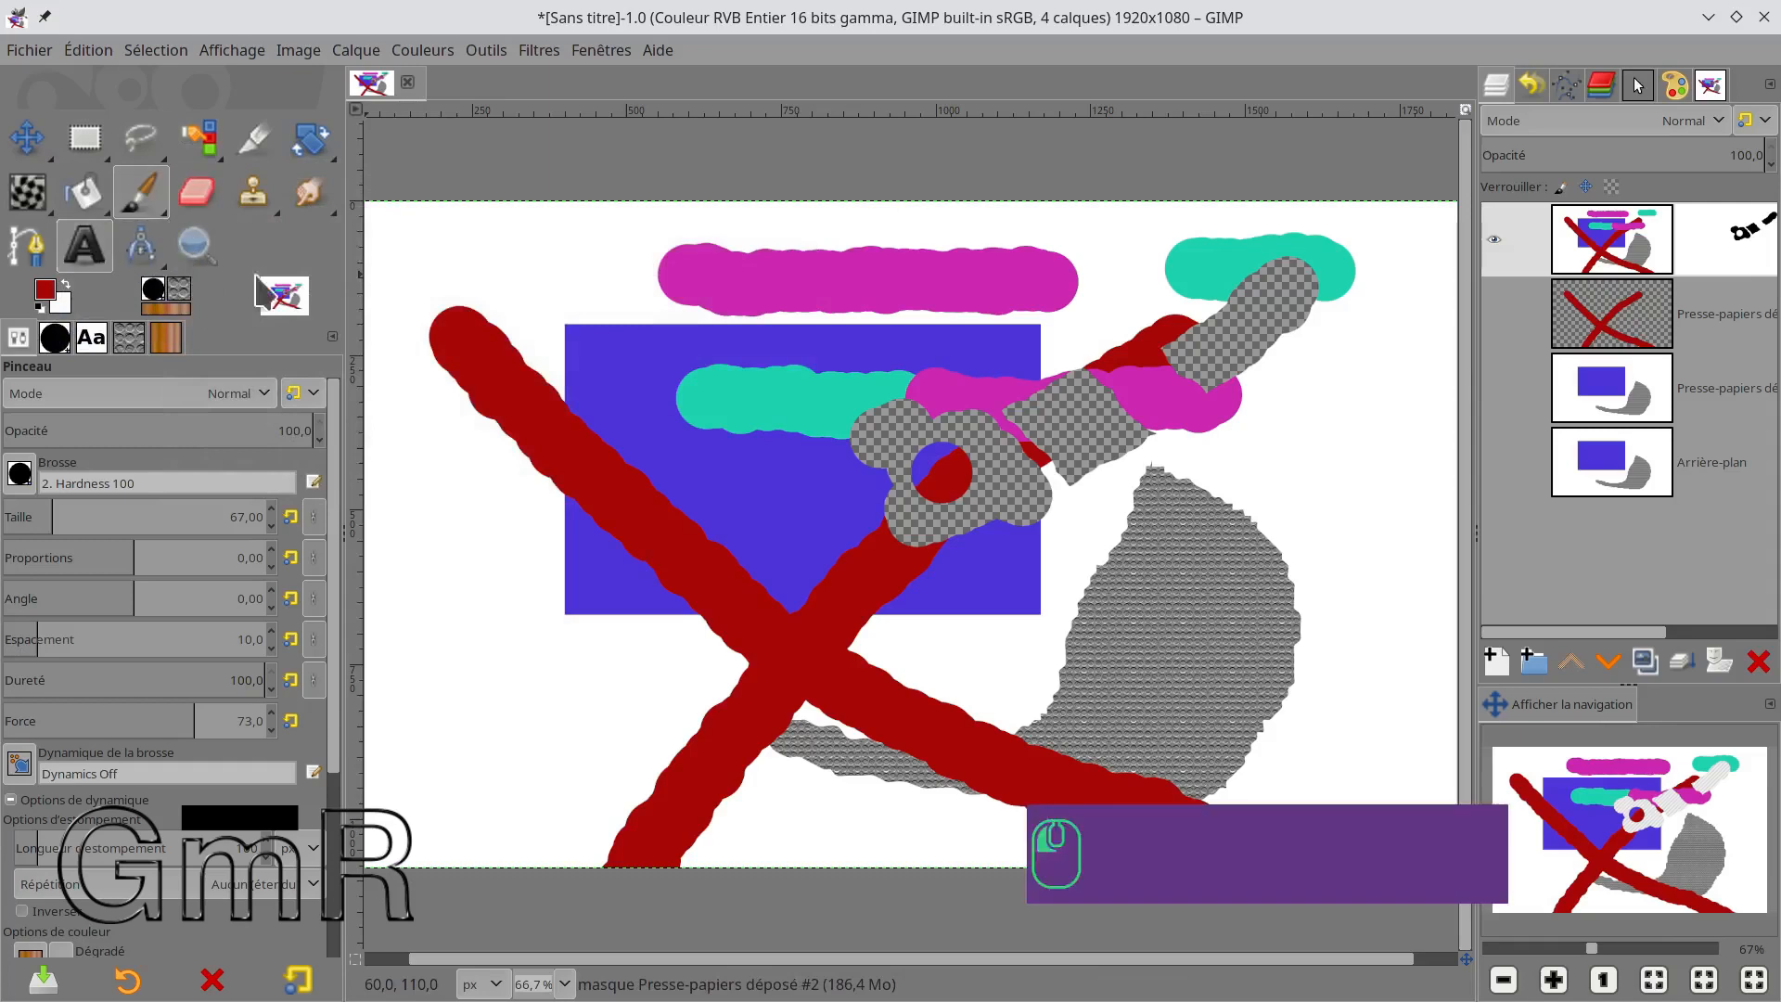
key(t)
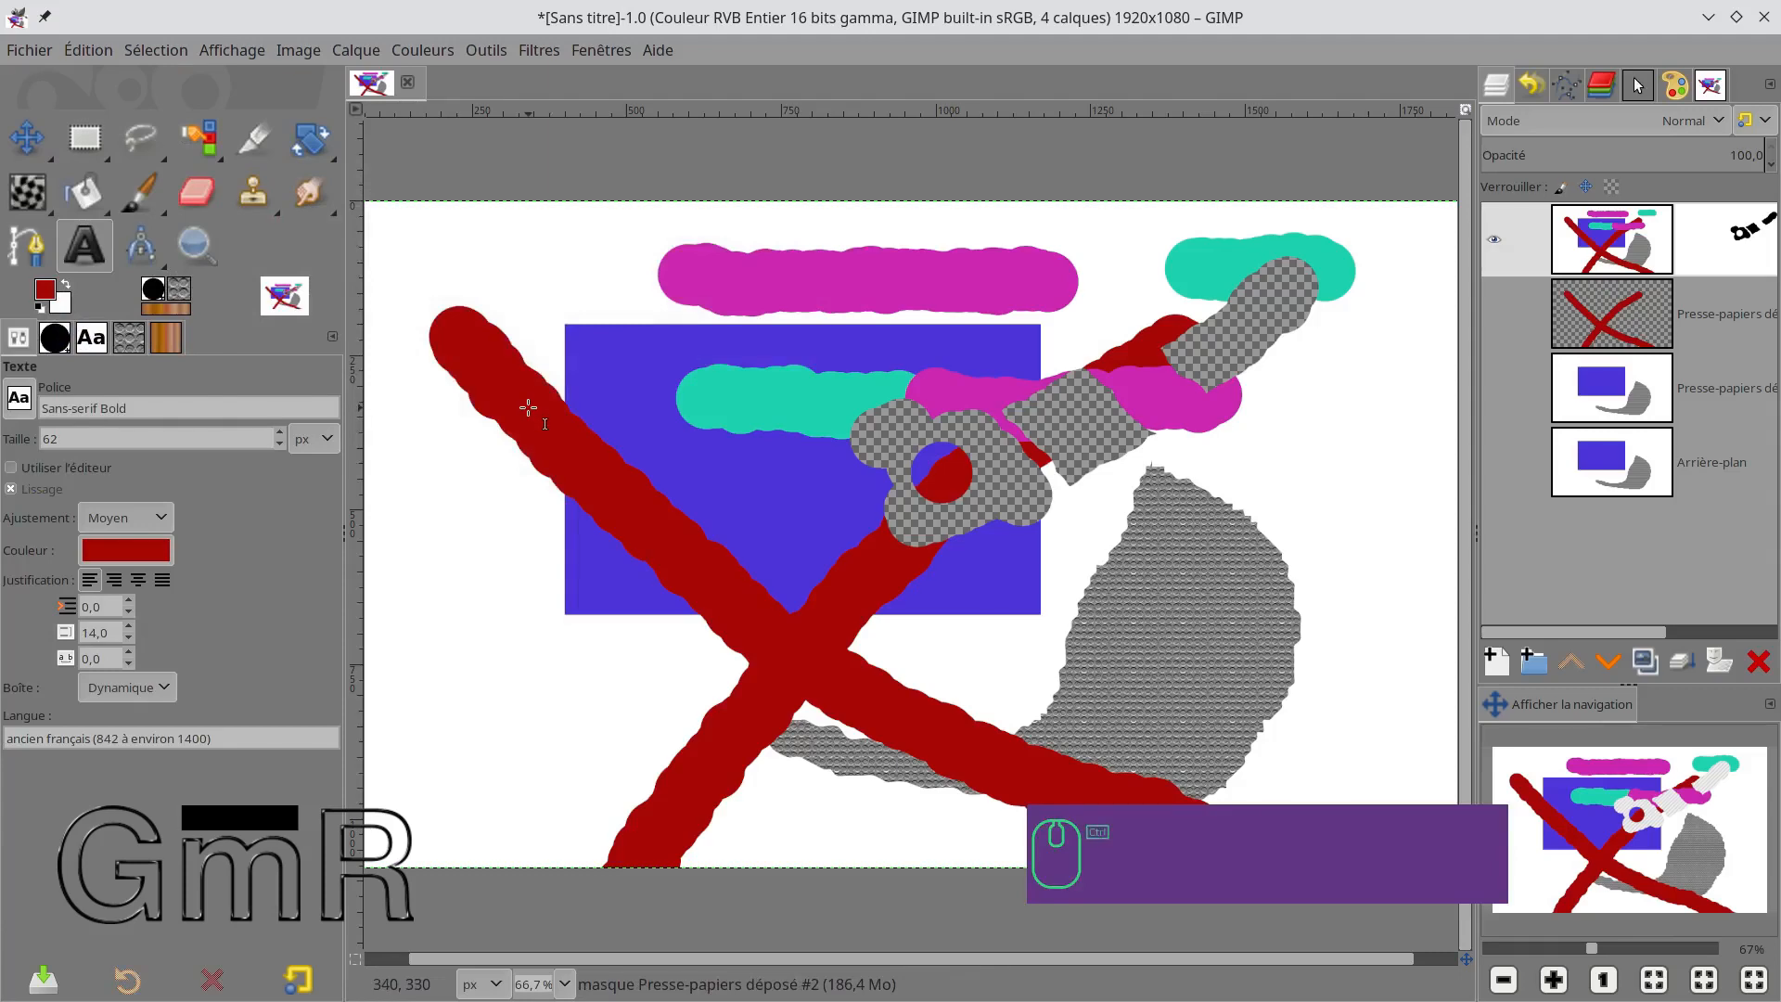
click(141, 197)
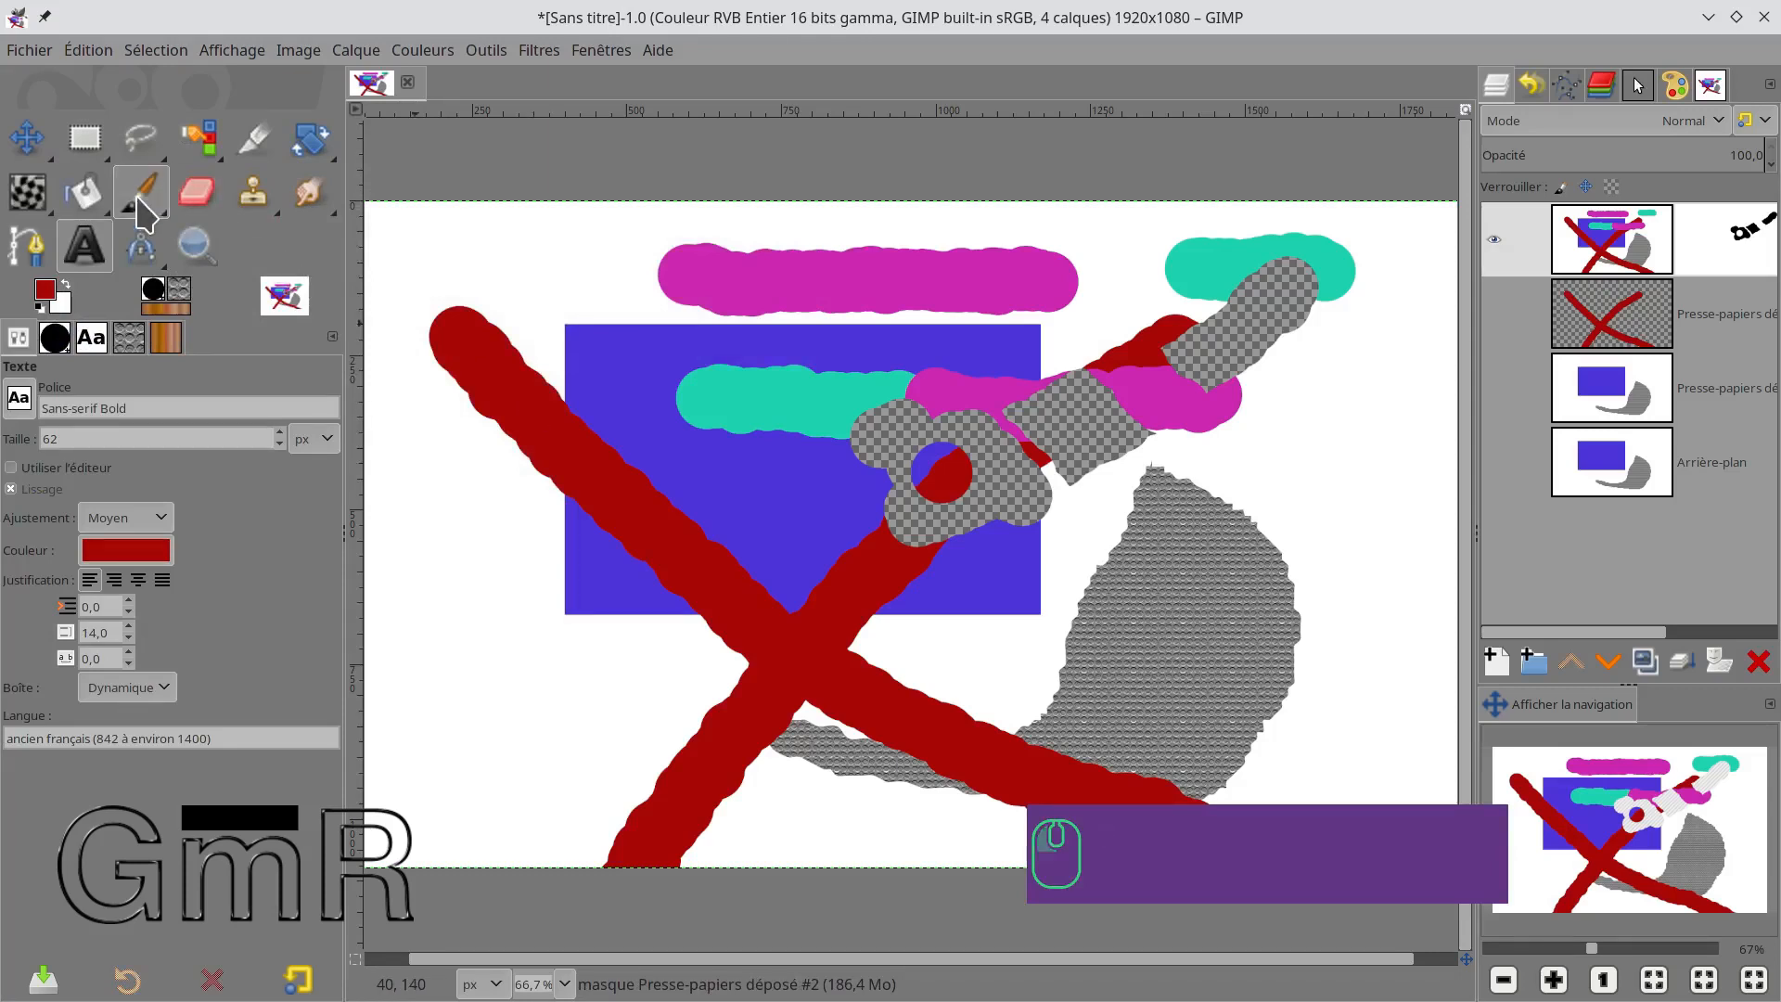
click(724, 488)
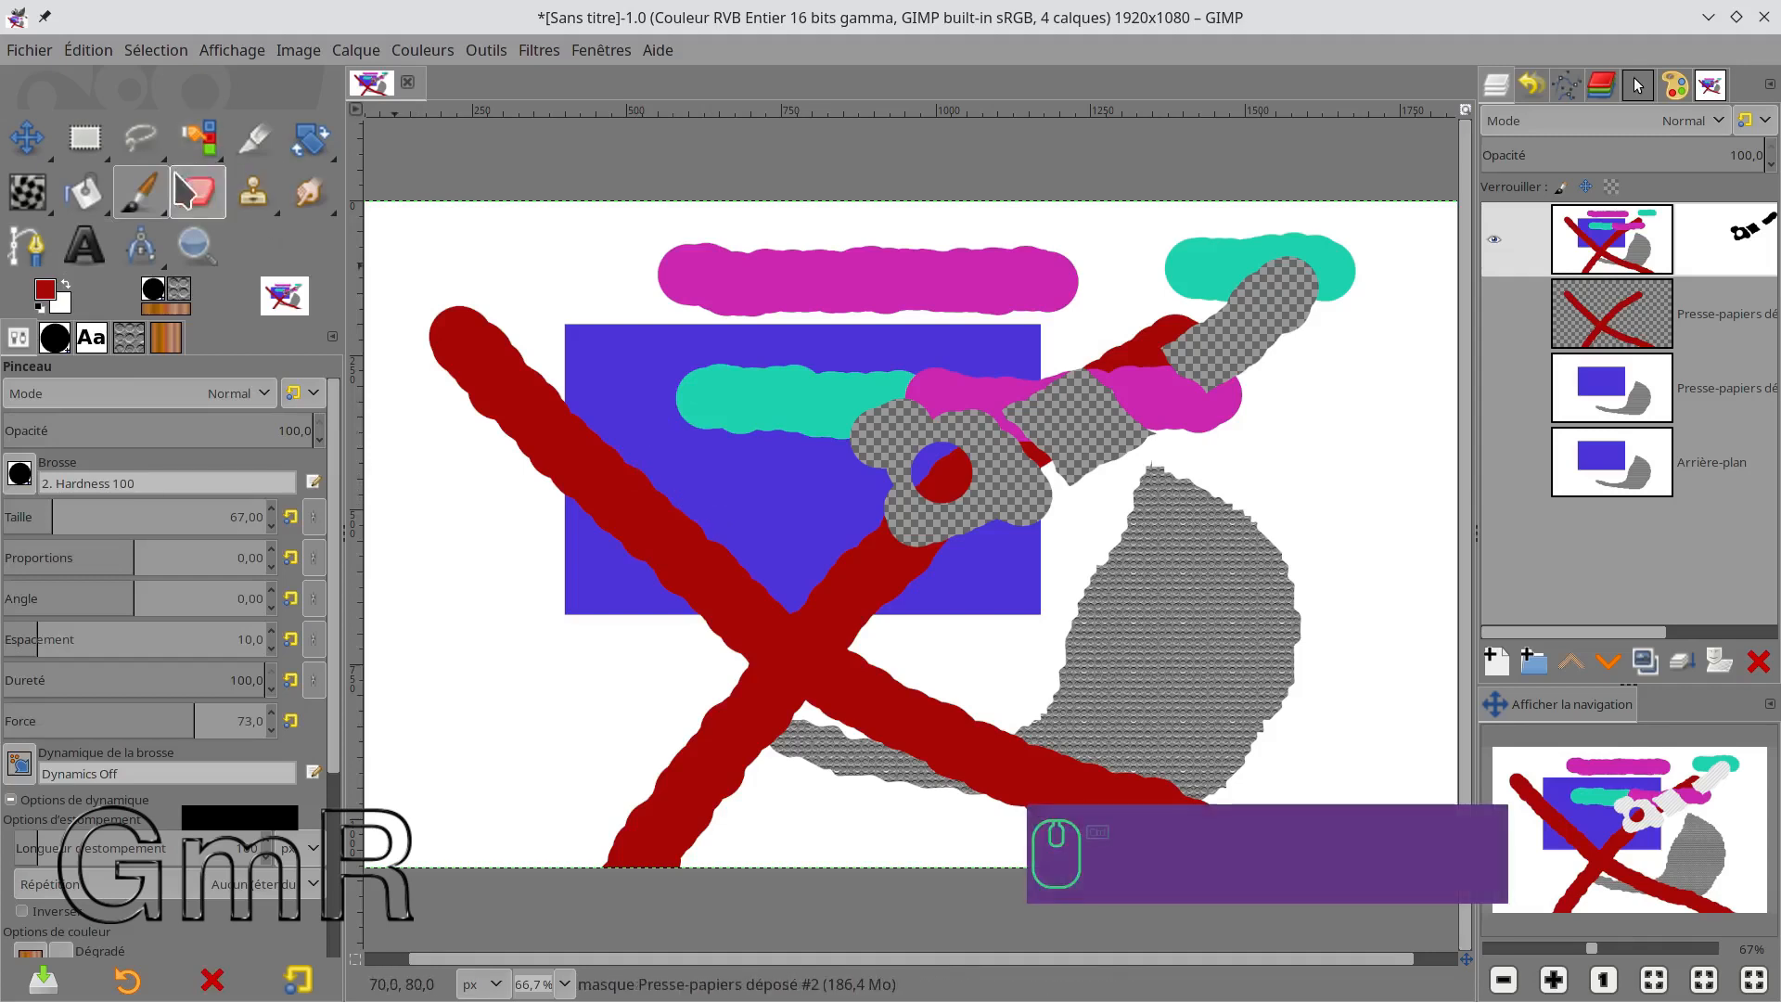
click(197, 206)
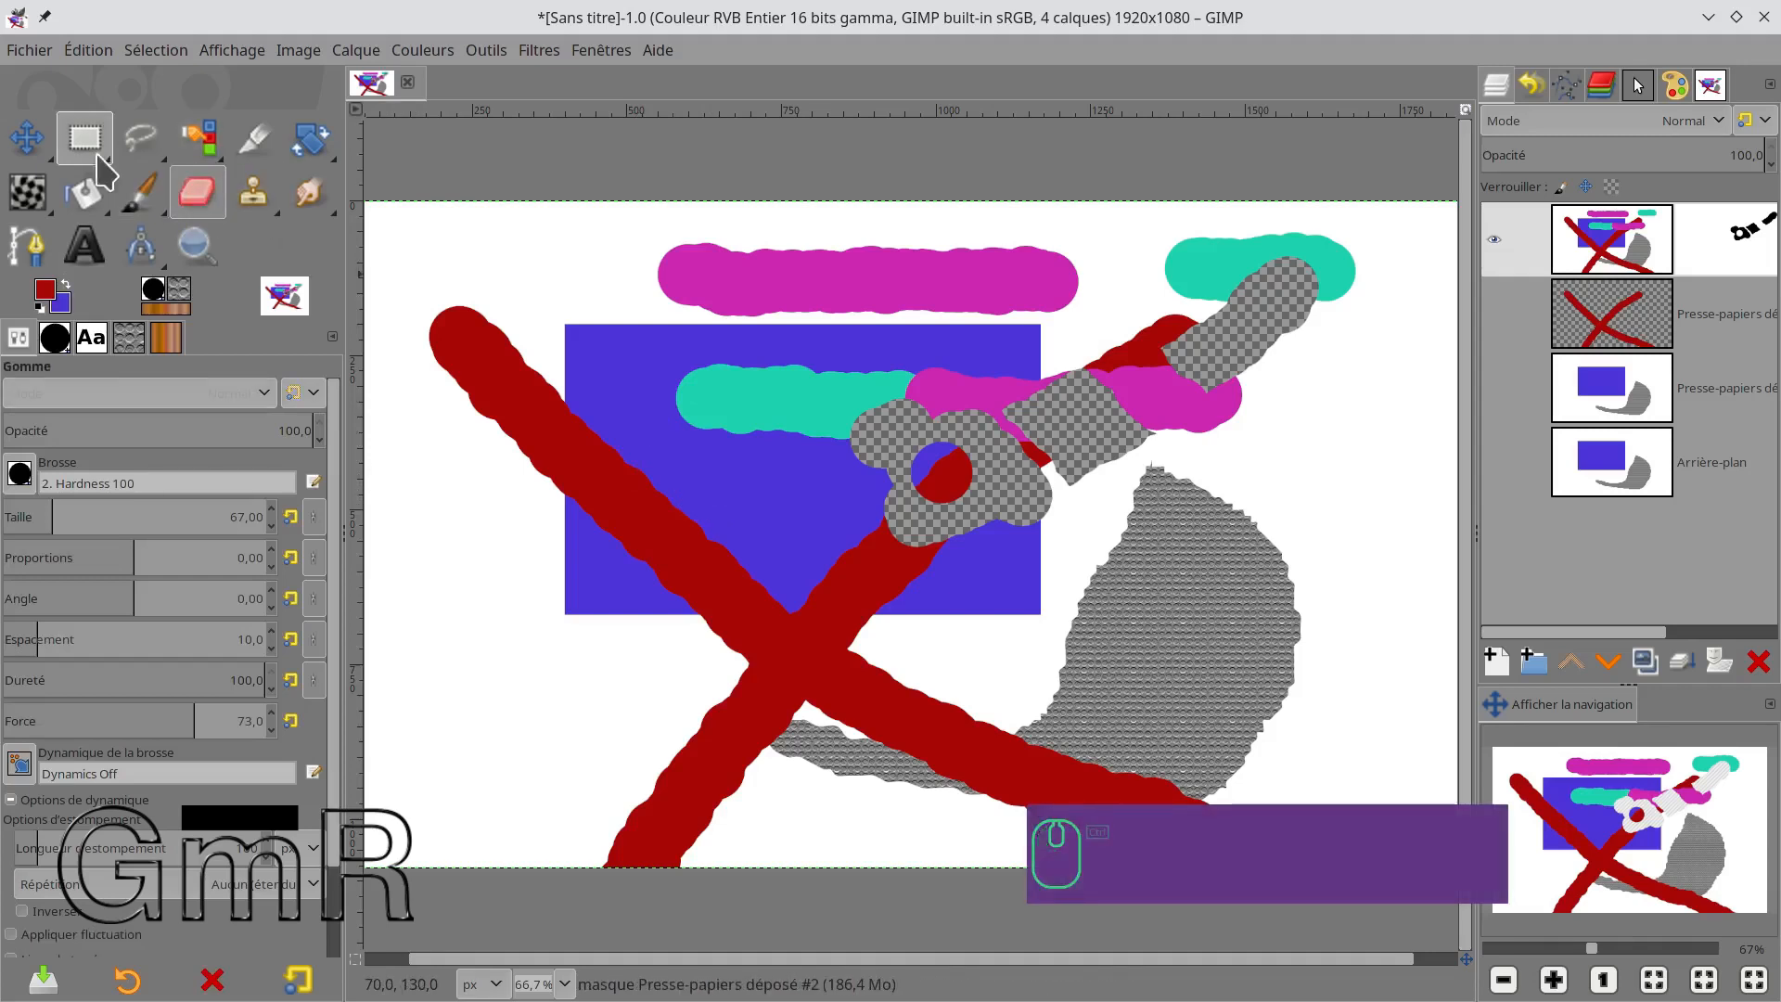
Return to the Paintbrush, set the foreground colour to the rectangle's blue, and replace it with dark red sampled from the cross.
click(149, 199)
drag(61, 304, 43, 290)
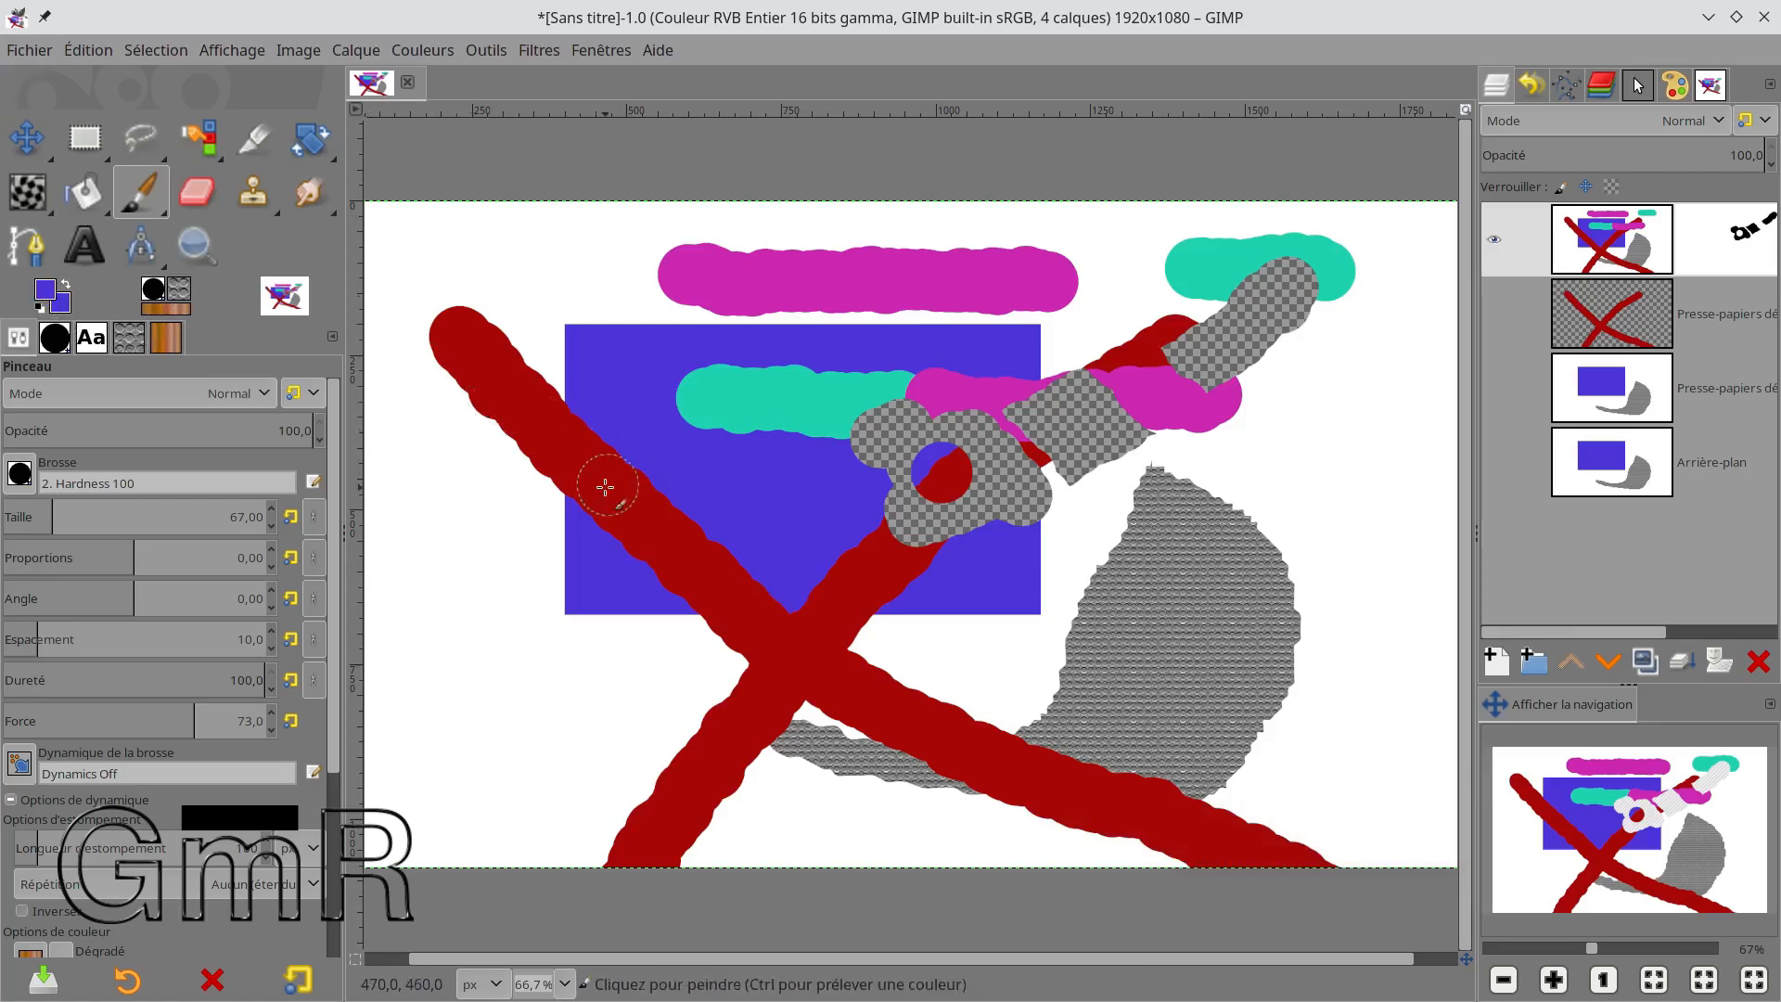
key(ctrl)
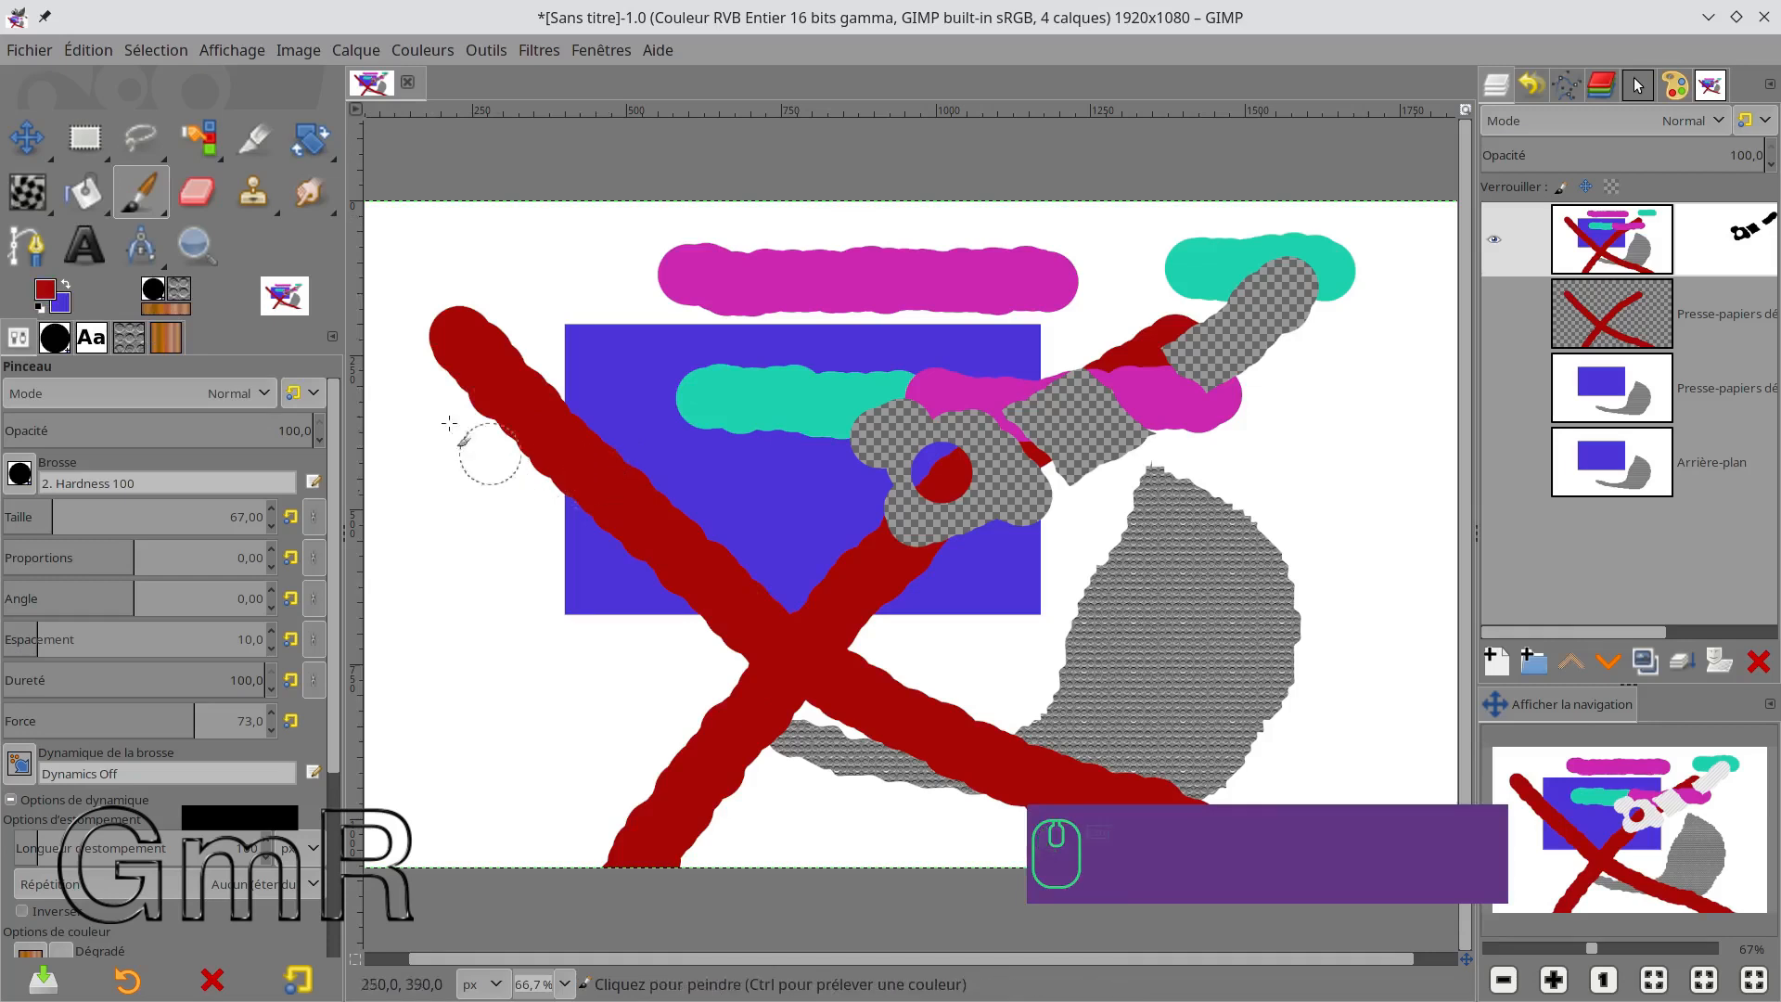
Reset the colours to the default black and white and select the Charcoal 02 brush.
key(d)
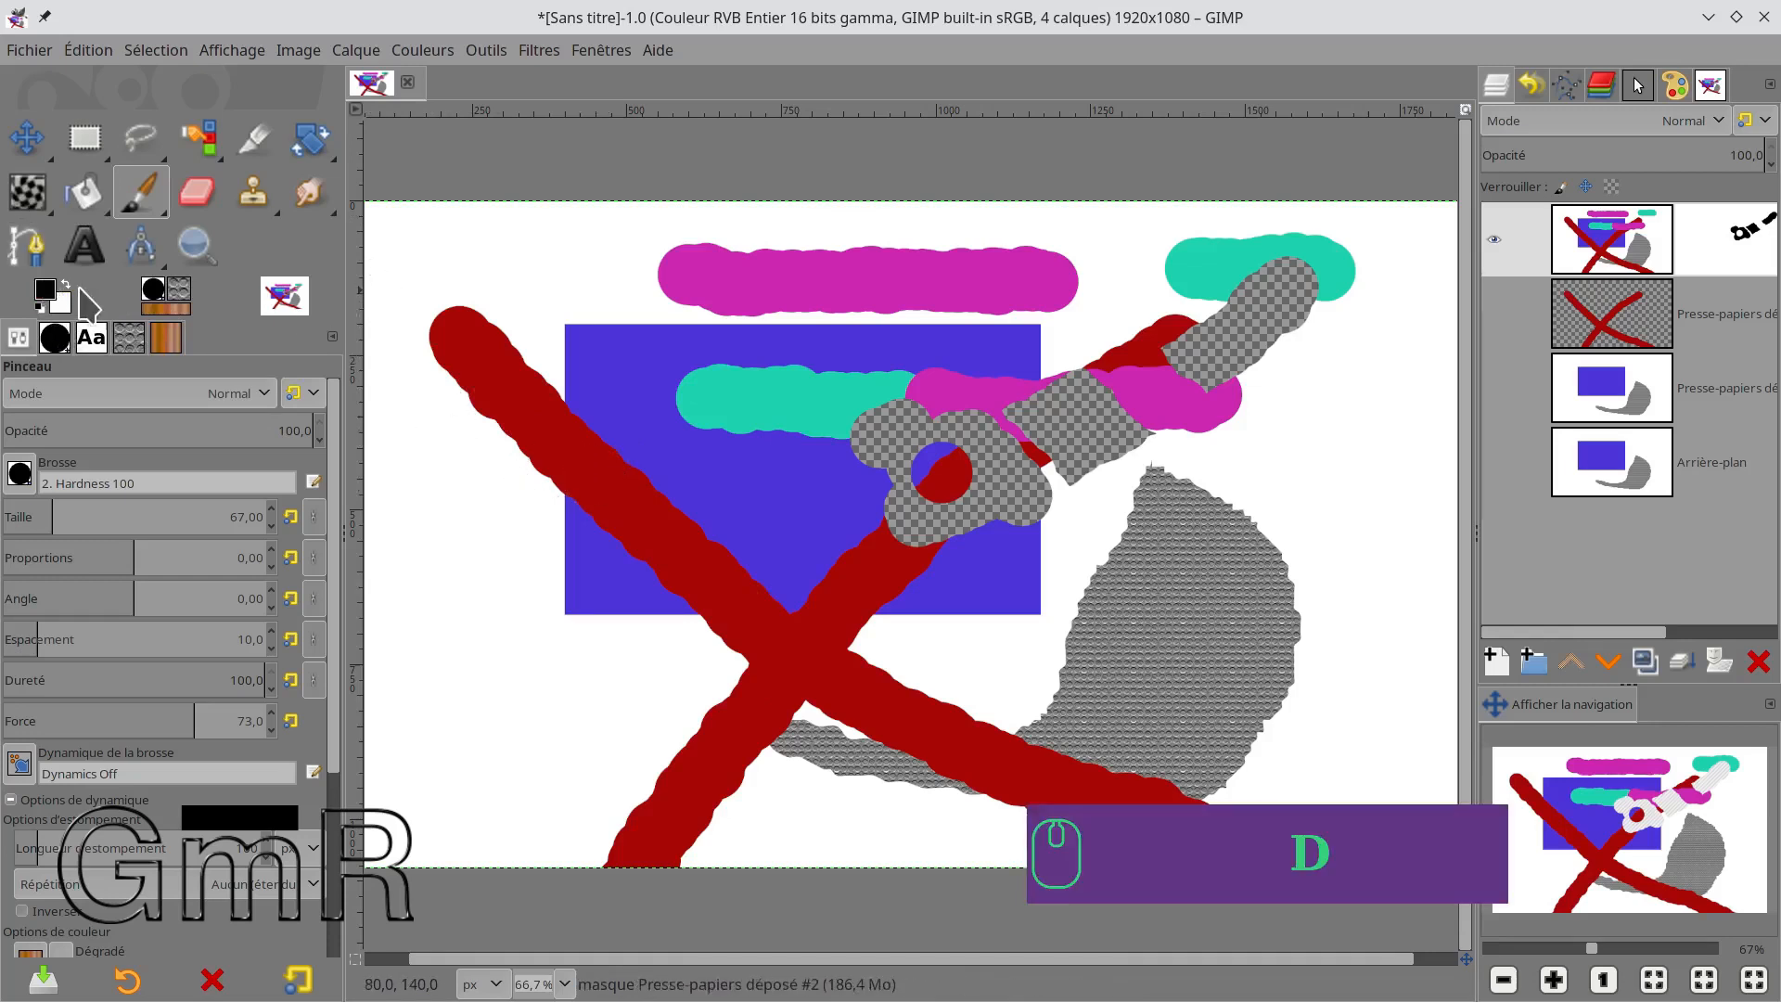
click(153, 295)
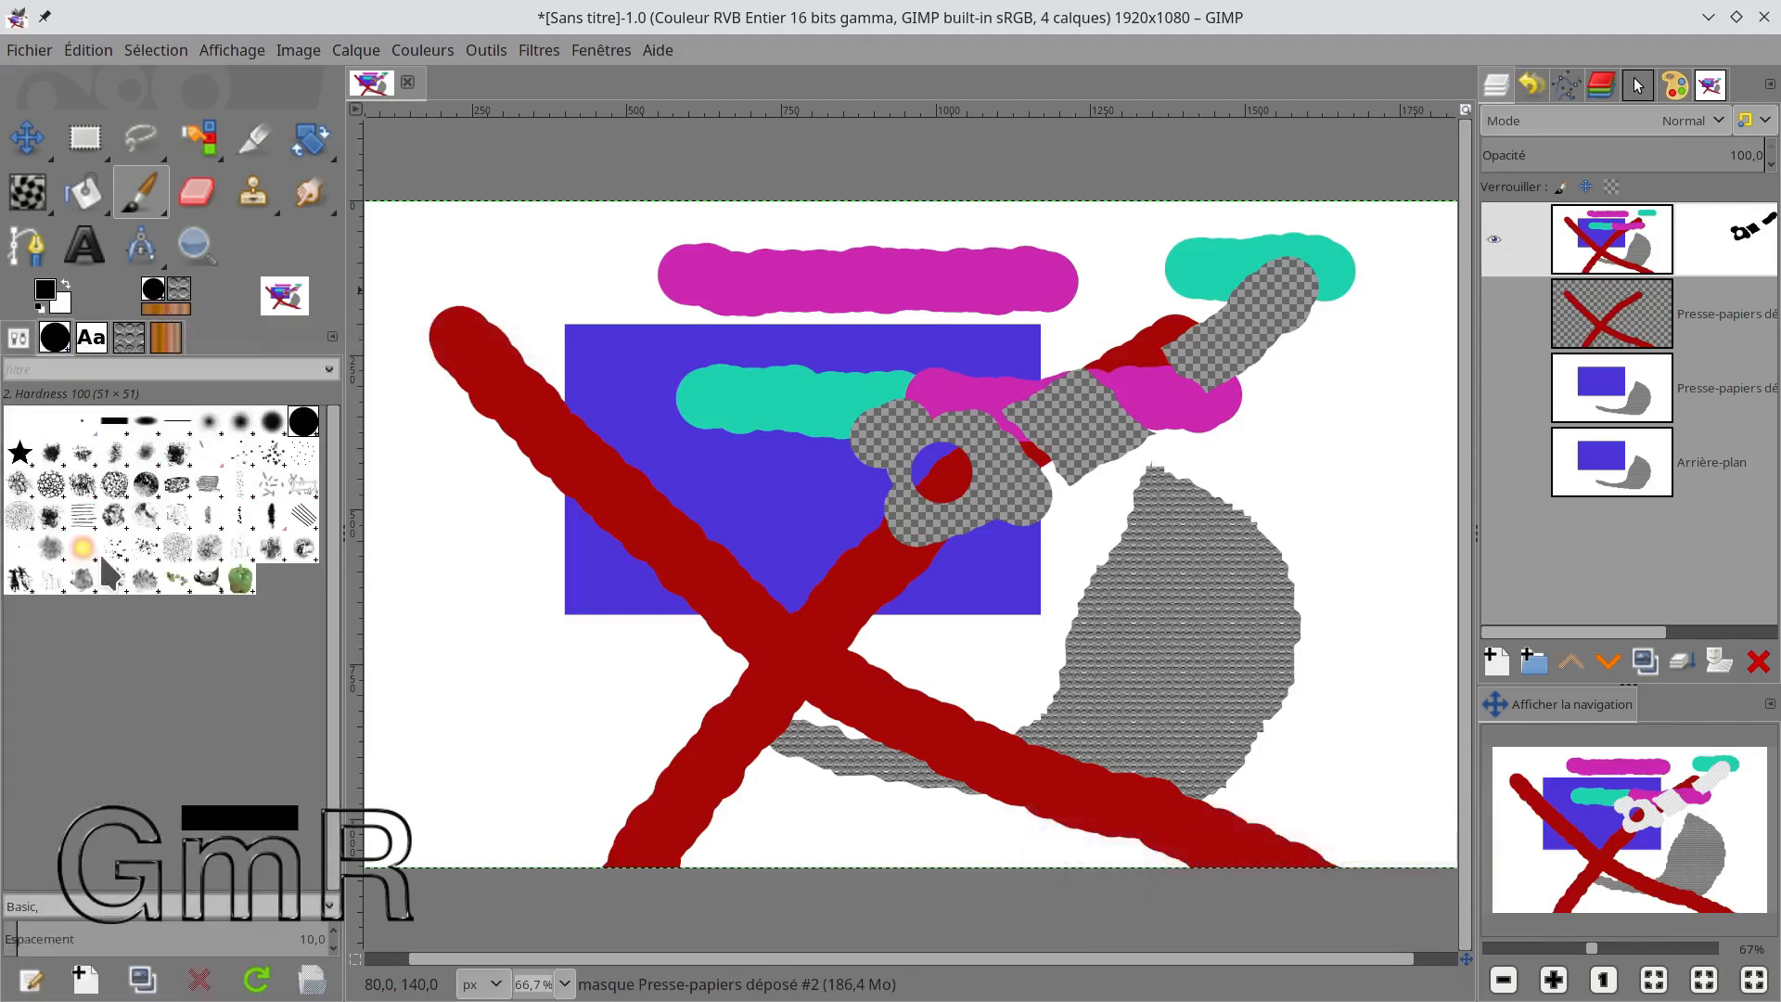
click(209, 484)
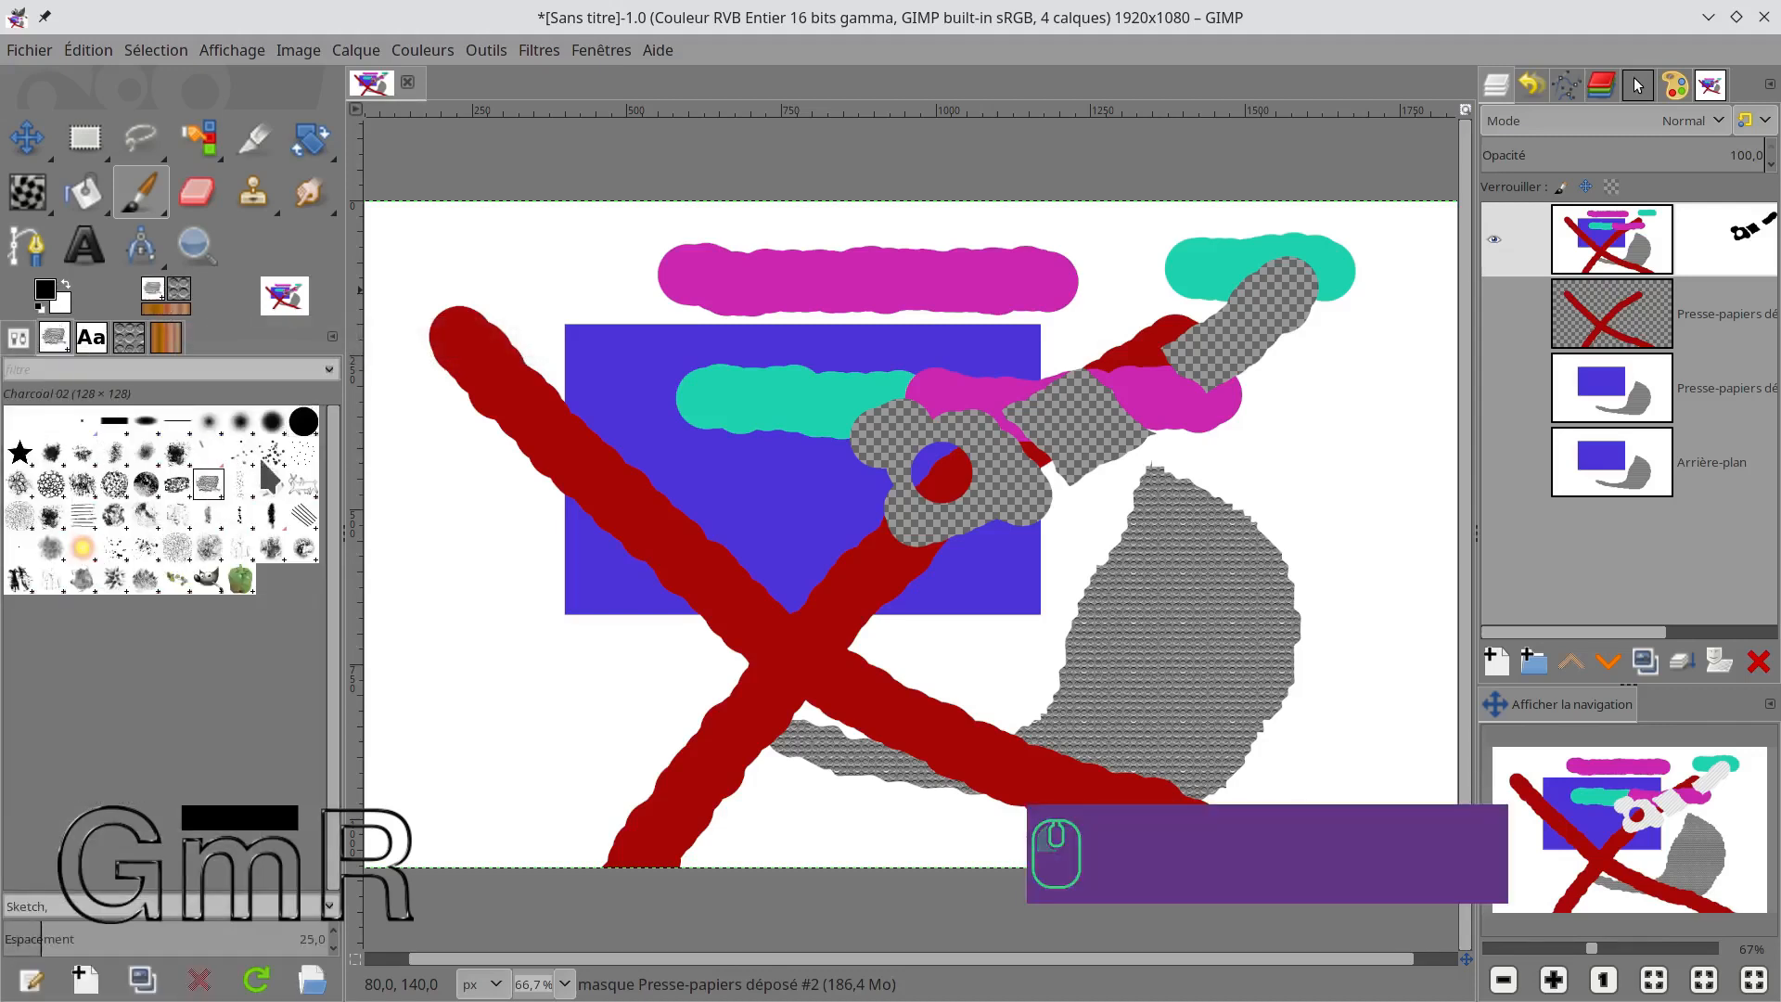
Stamp Charcoal 02 twice on the white area beside the blue rectangle, and fill the layer mask with the active recessed pattern.
click(444, 506)
click(468, 612)
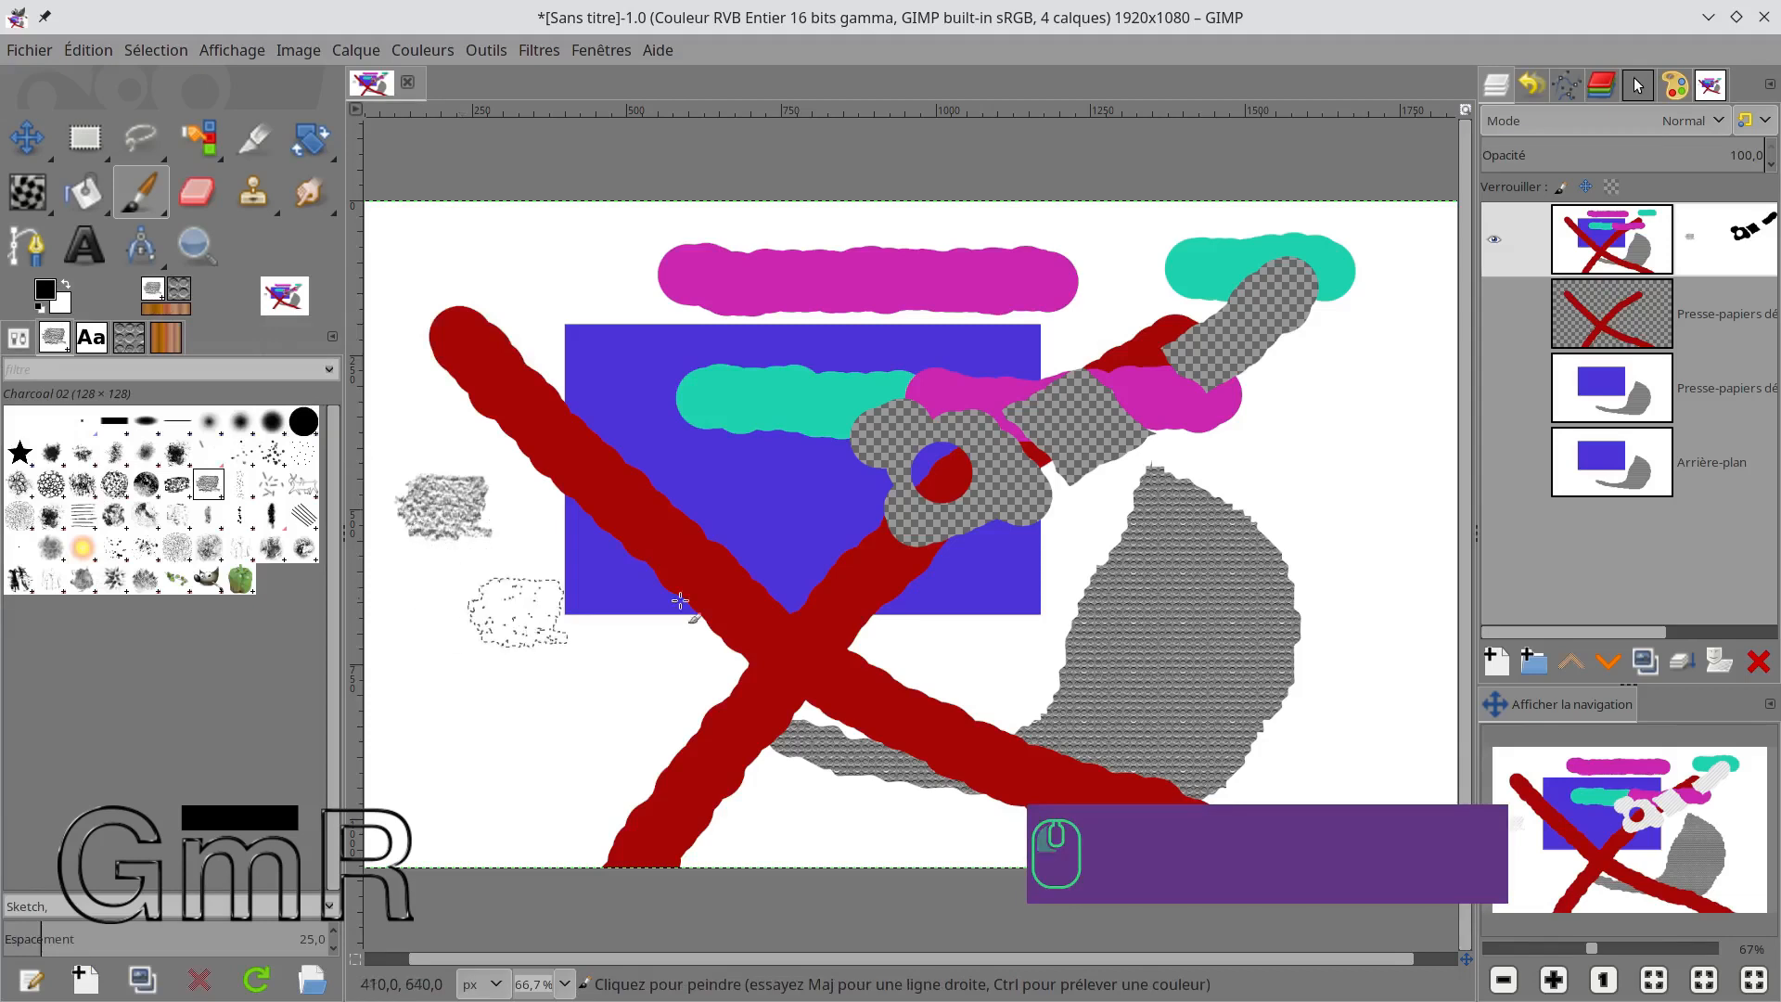
click(179, 289)
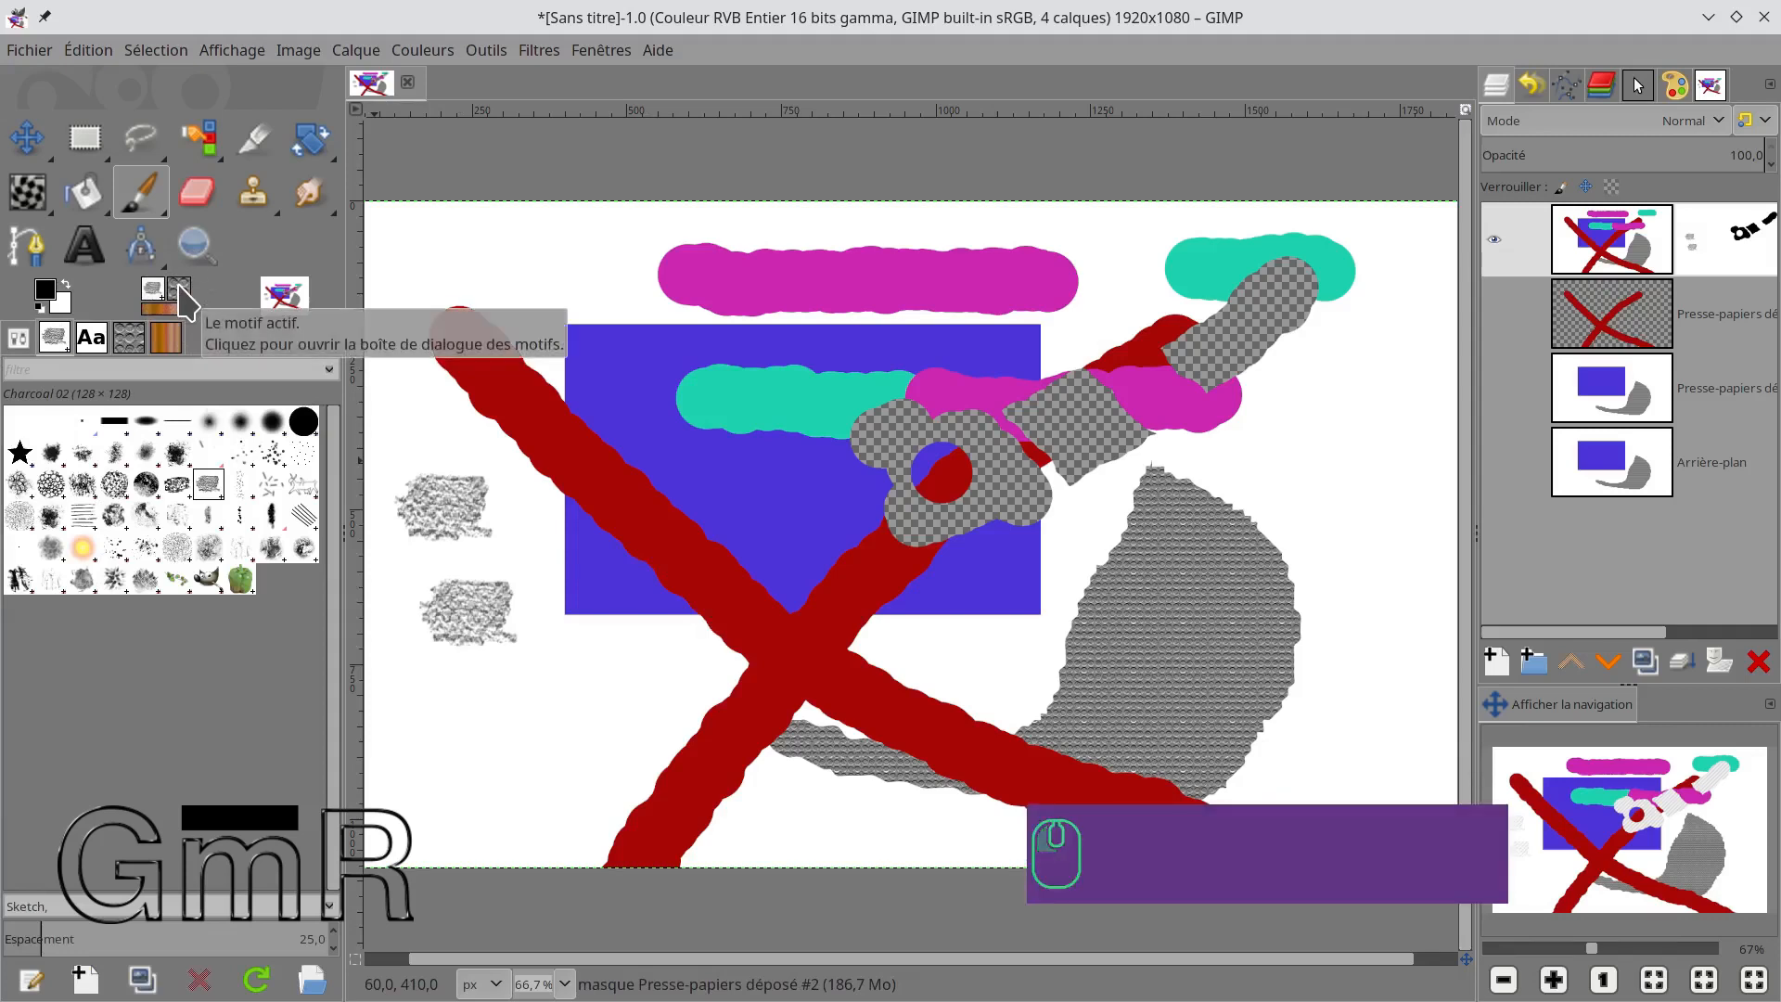
click(180, 289)
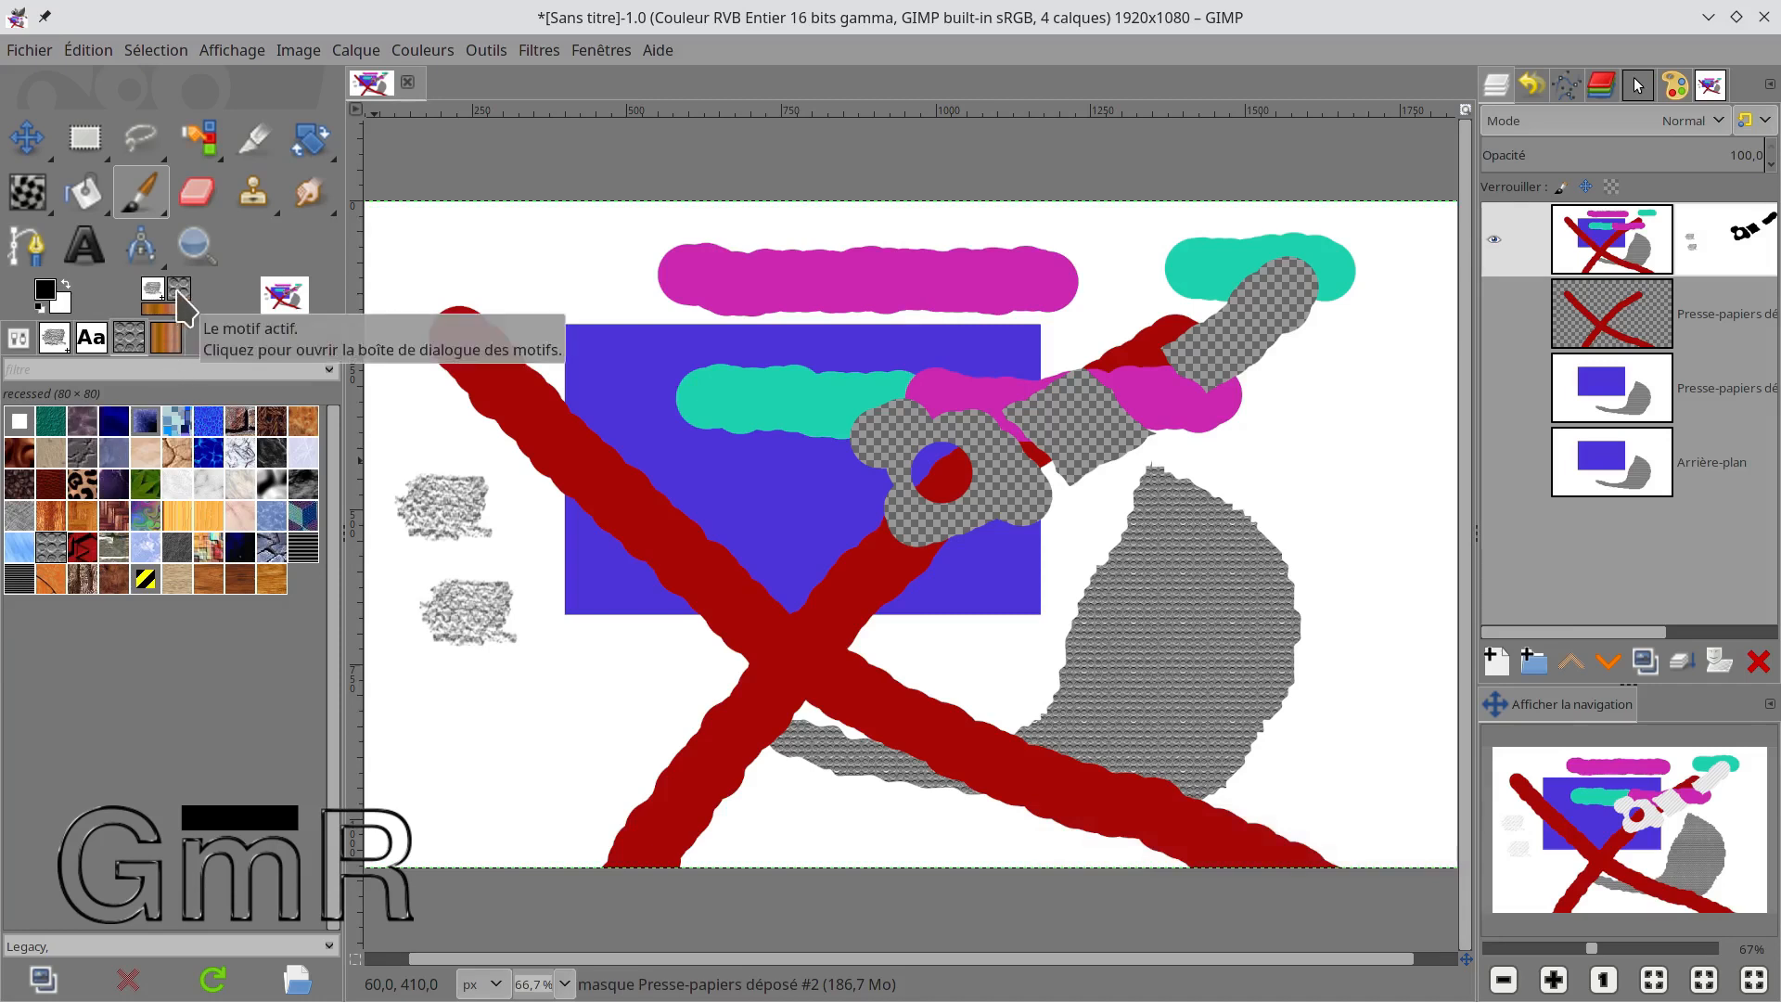
drag(178, 295, 707, 471)
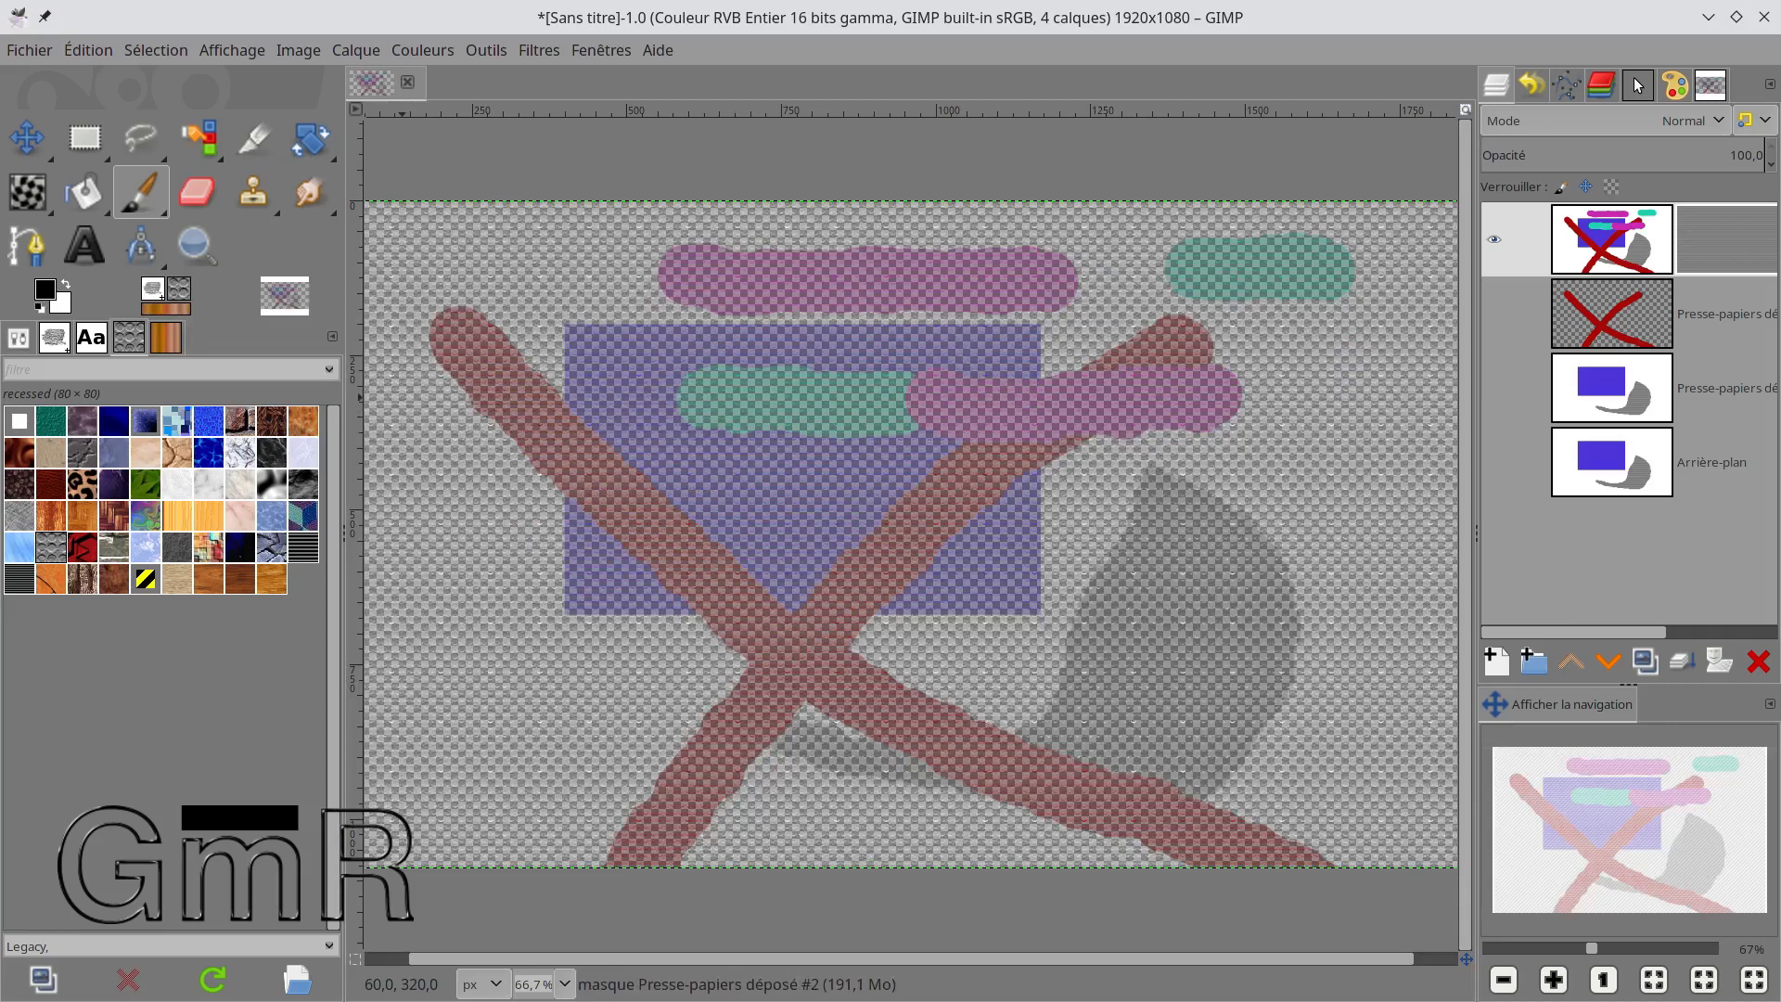
Choose Abstract 2 as the active gradient.
click(168, 336)
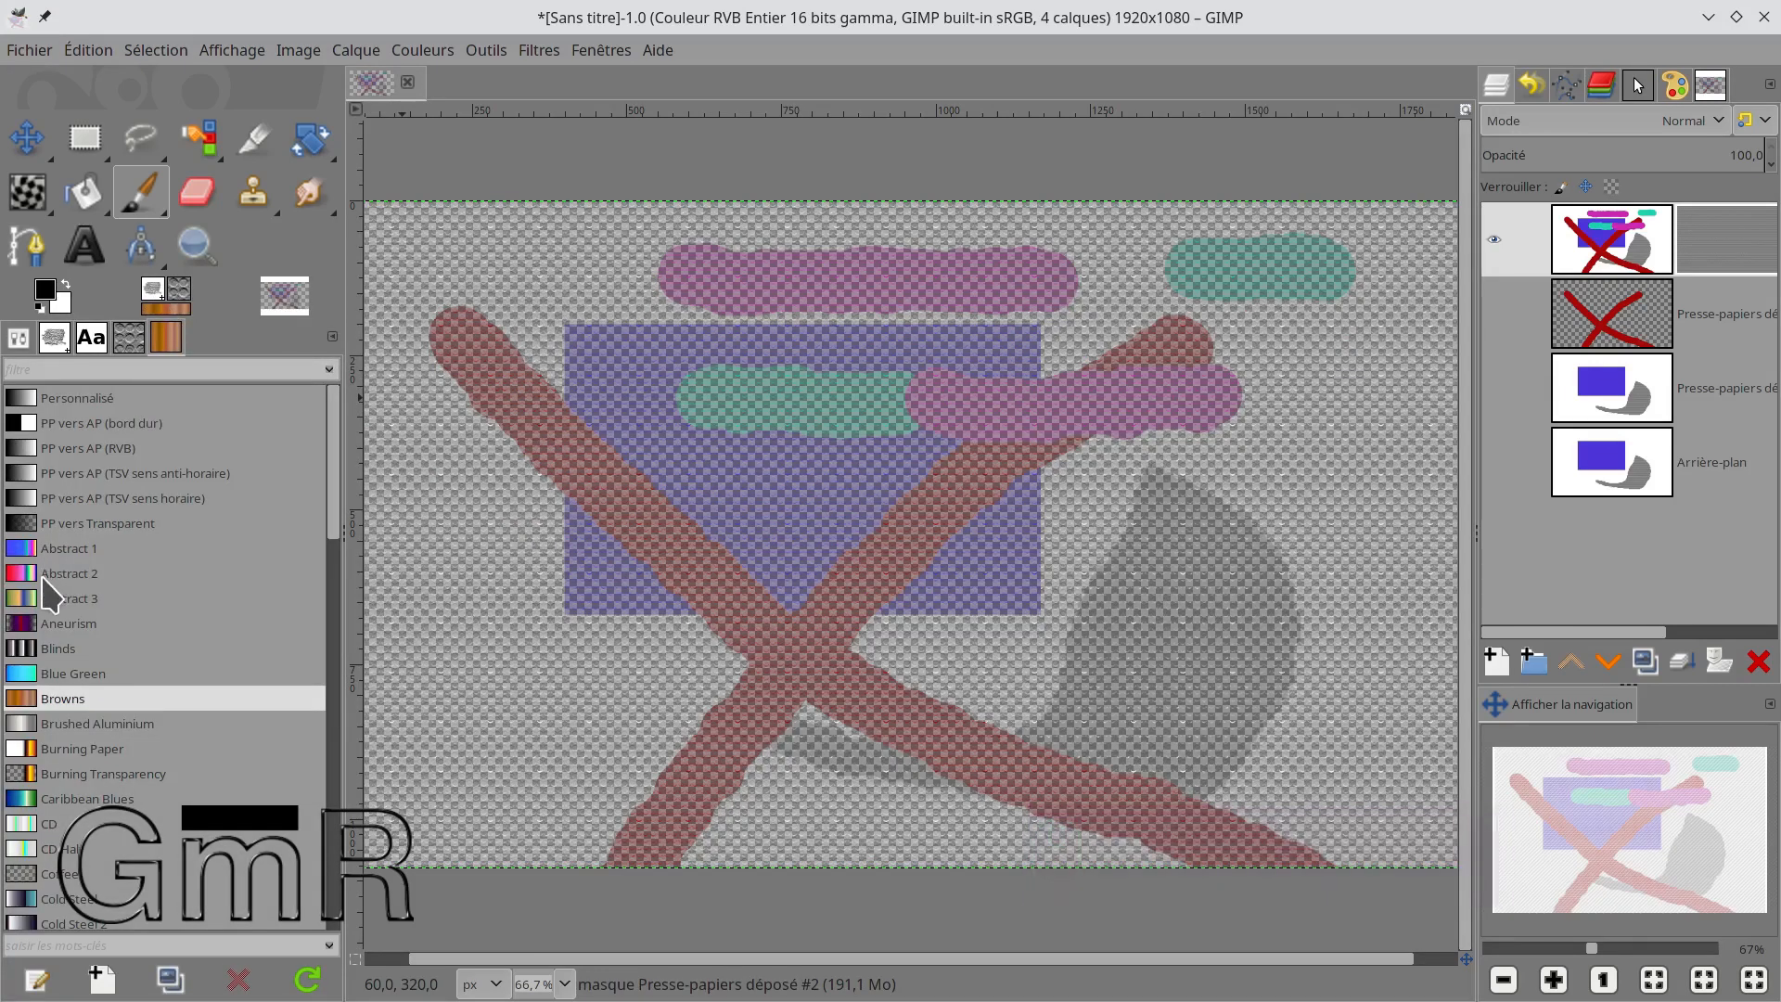
click(69, 573)
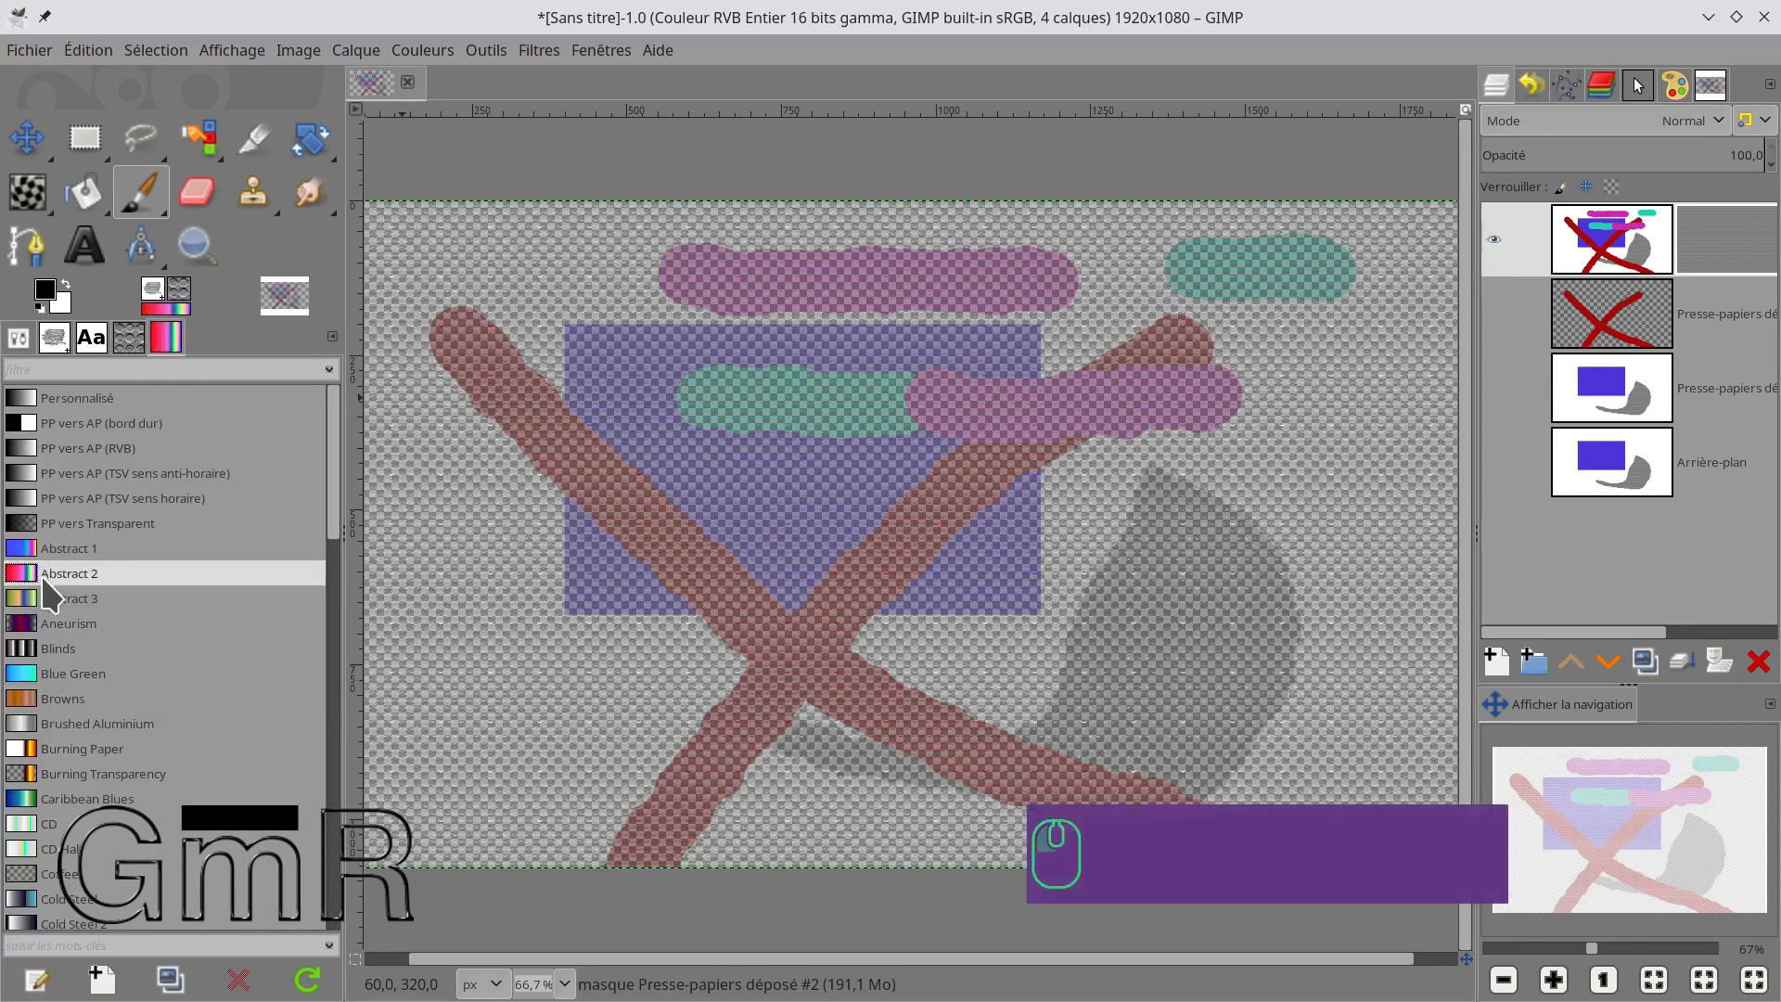
View the open images list from the active image preview, return to the layers, and try dropping the preview onto the canvas.
click(288, 298)
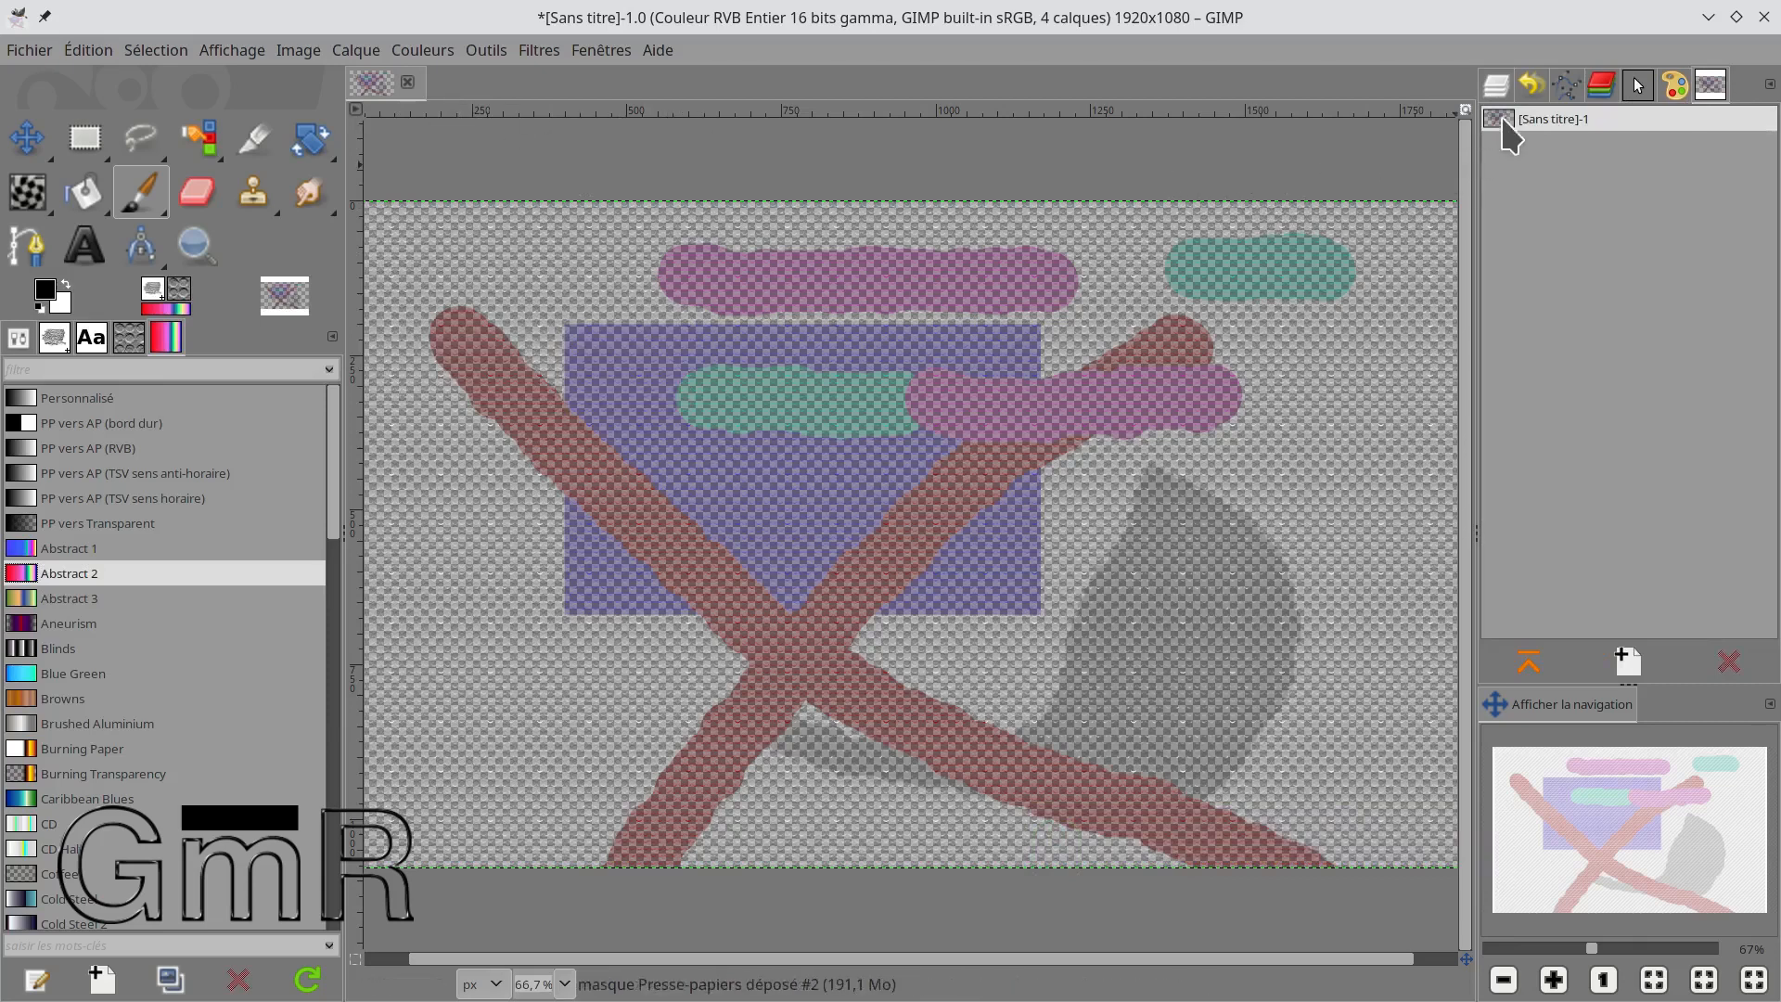
click(1495, 88)
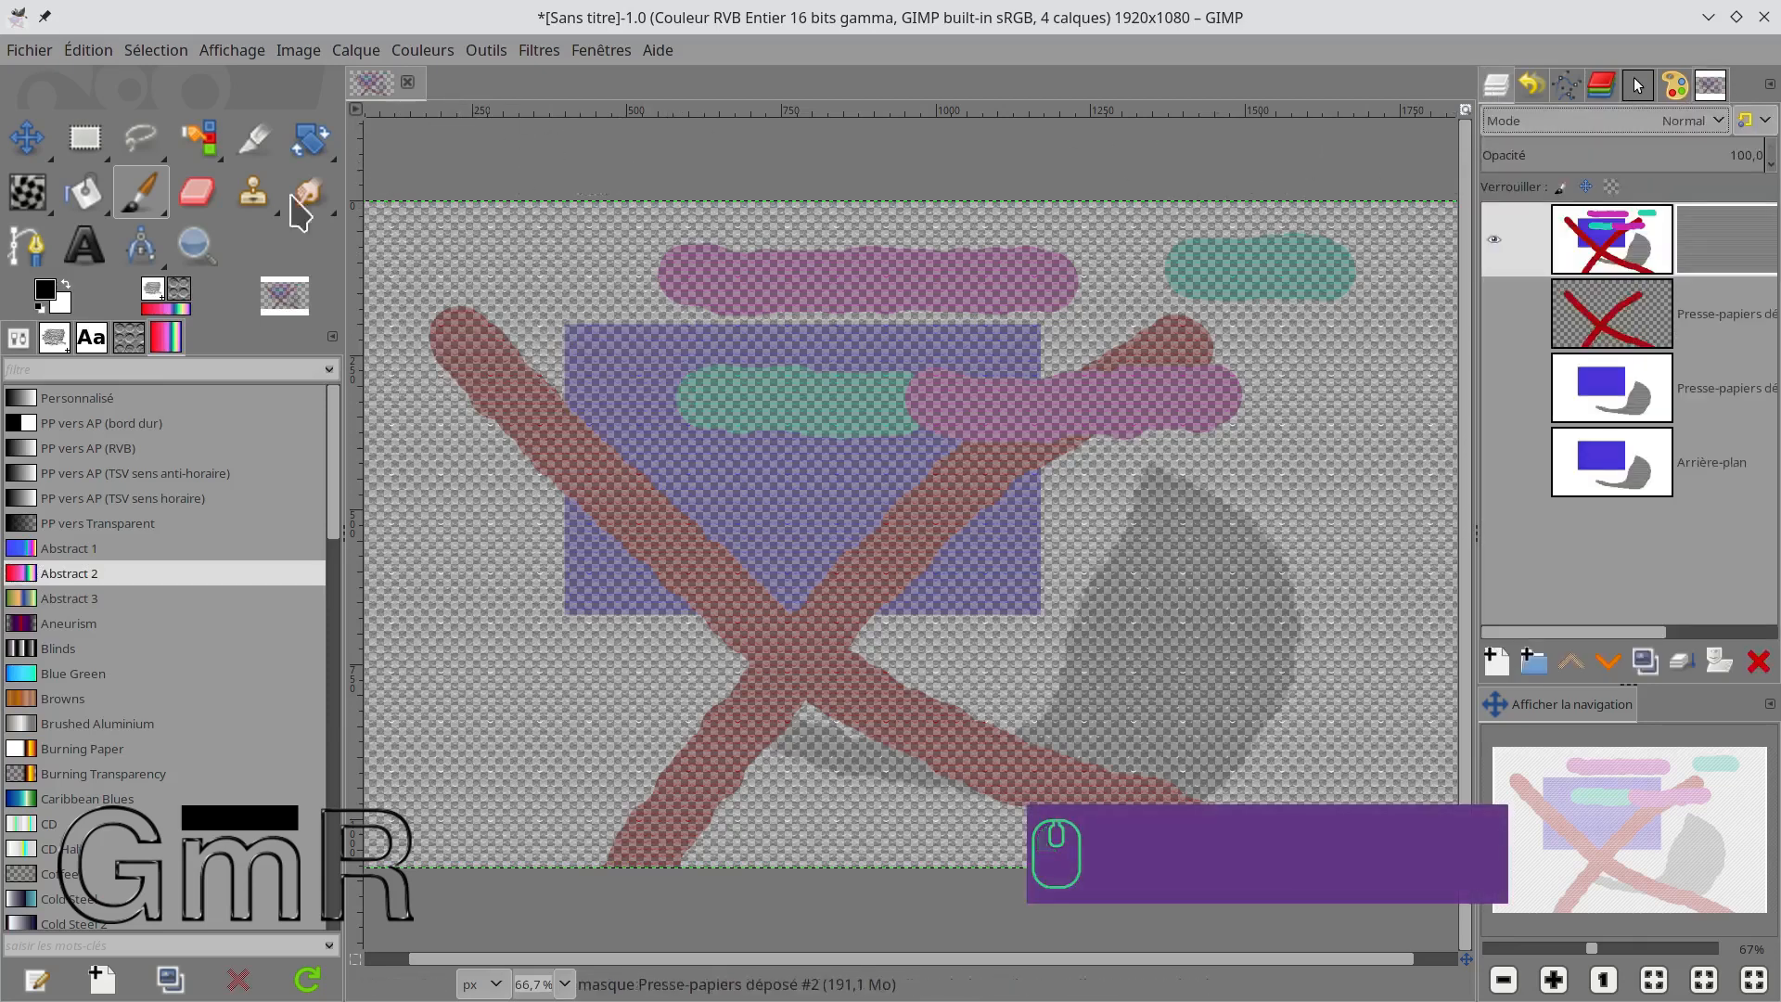
drag(290, 303, 905, 331)
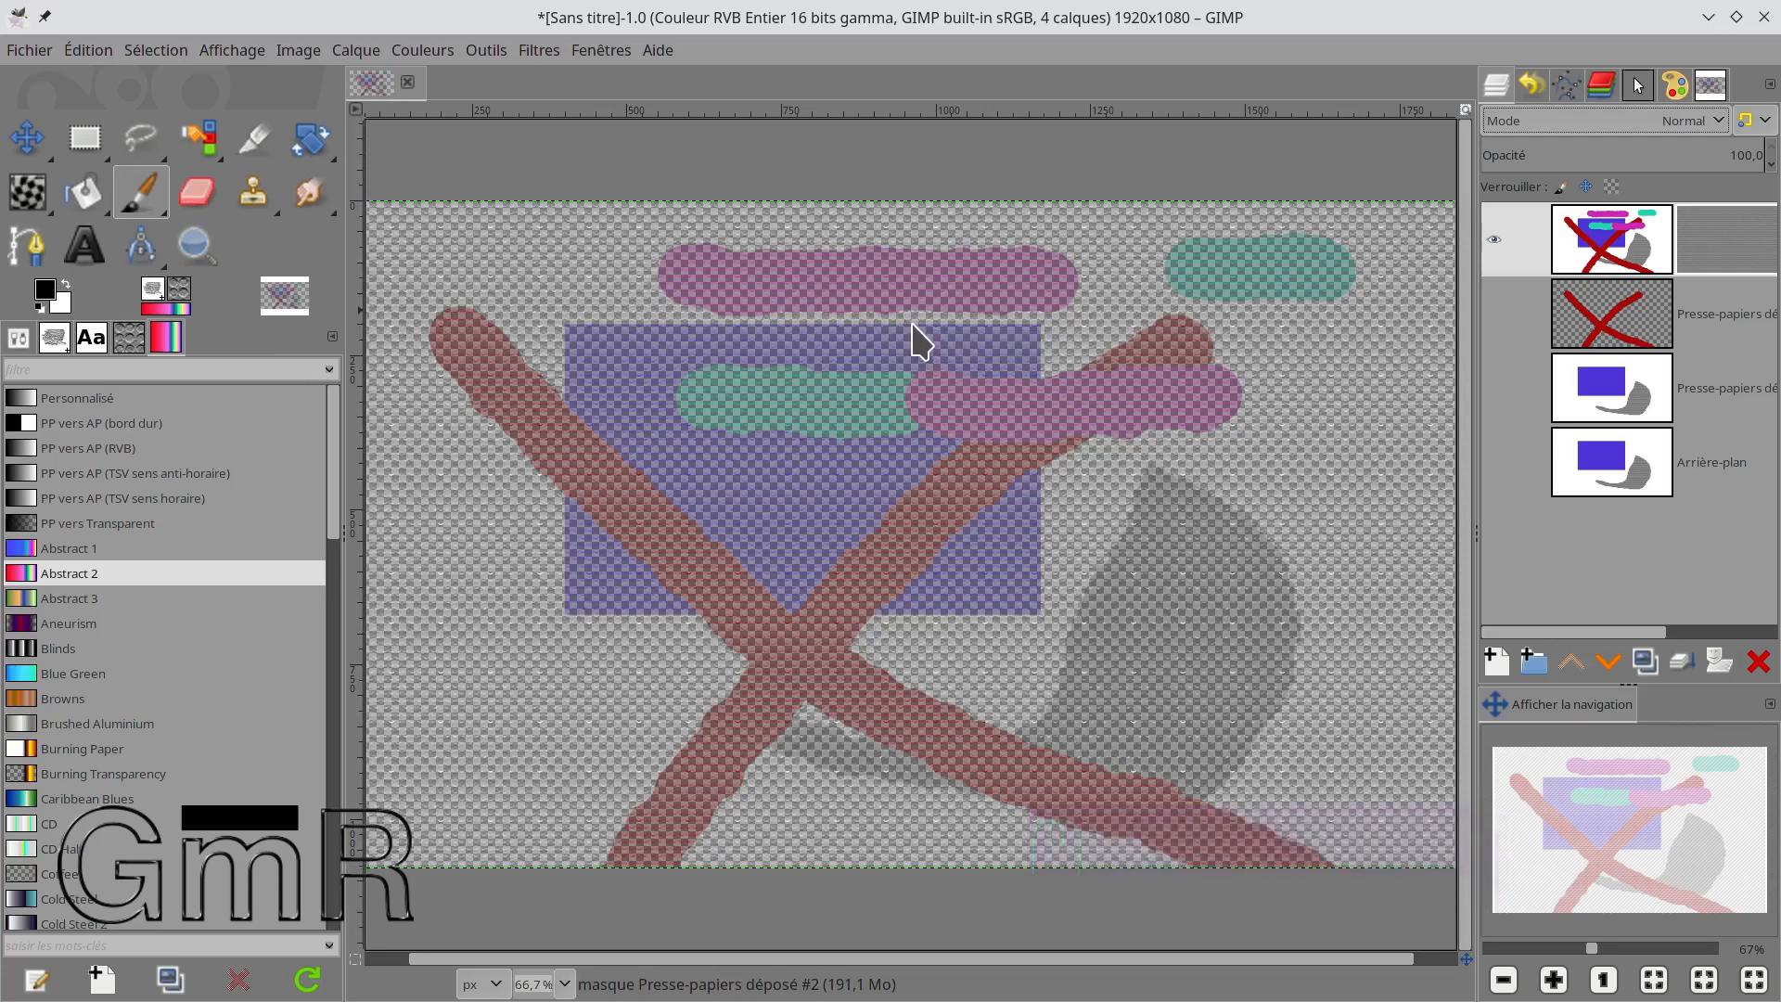